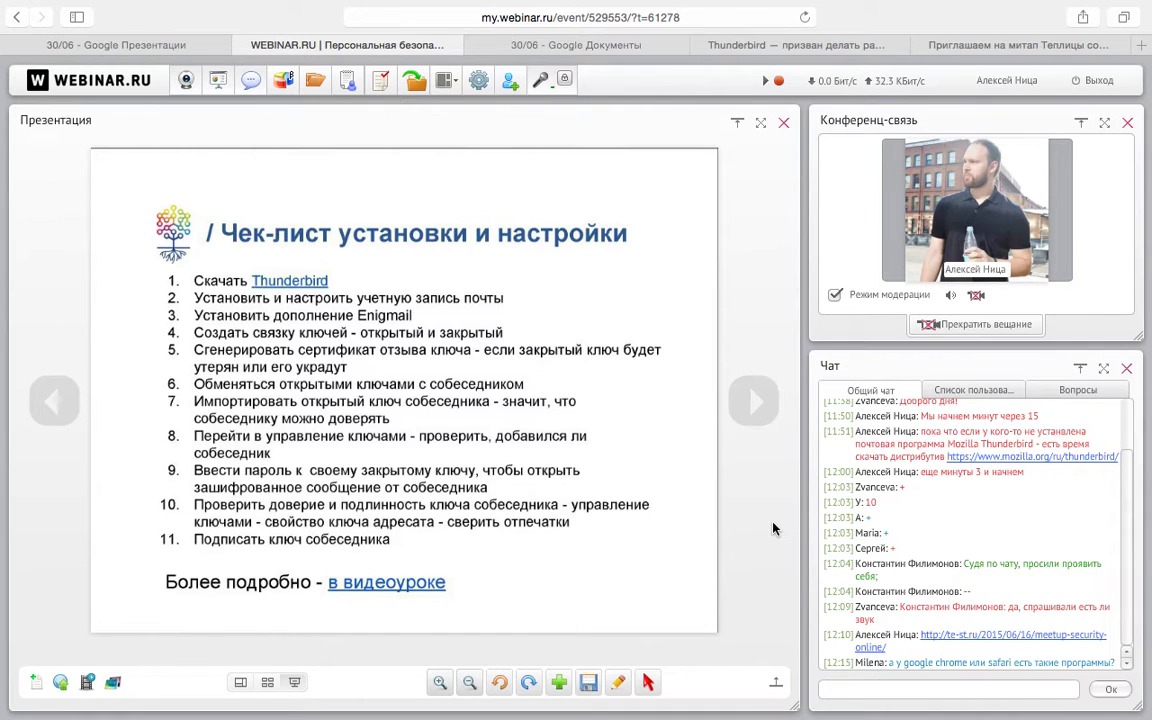
Start the Webinar Screen Sharing desktop broadcast and return to the WEBINAR.RU room
click(86, 682)
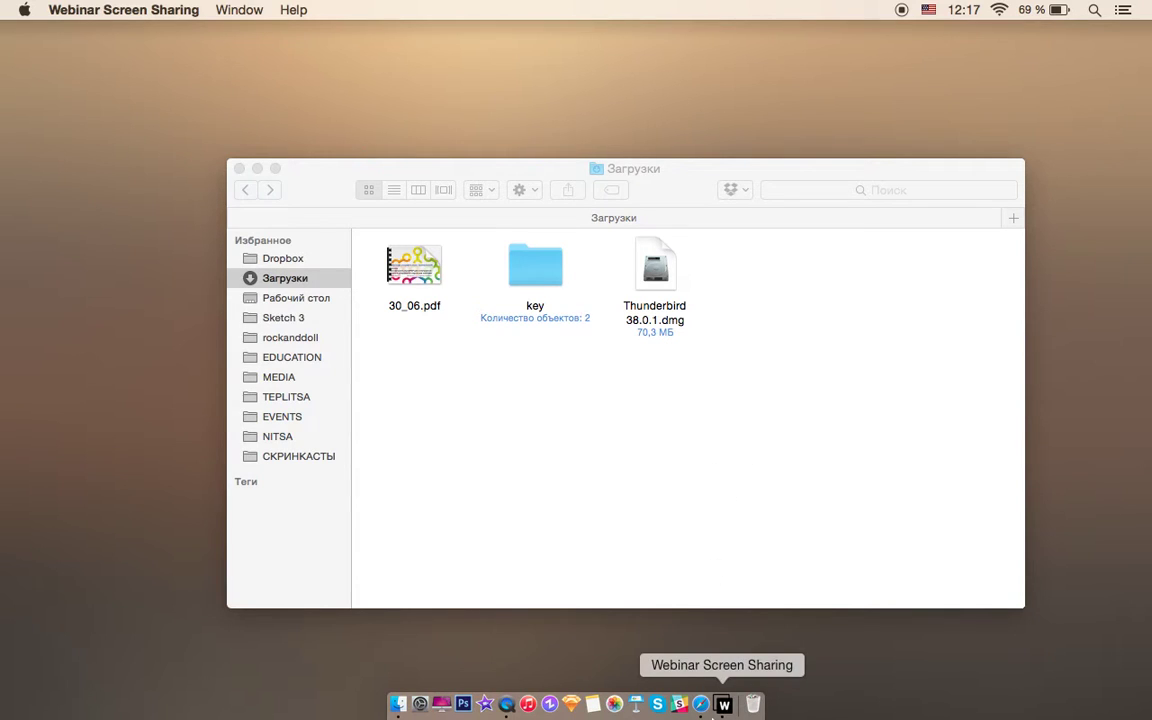
click(701, 705)
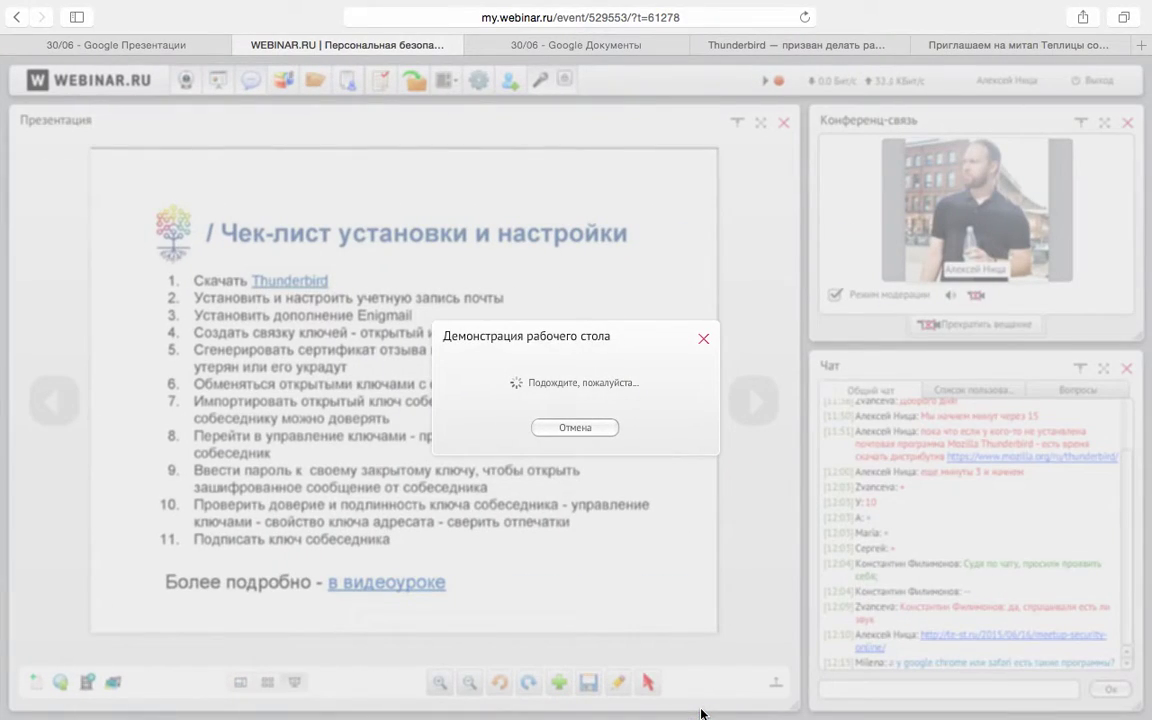
click(600, 426)
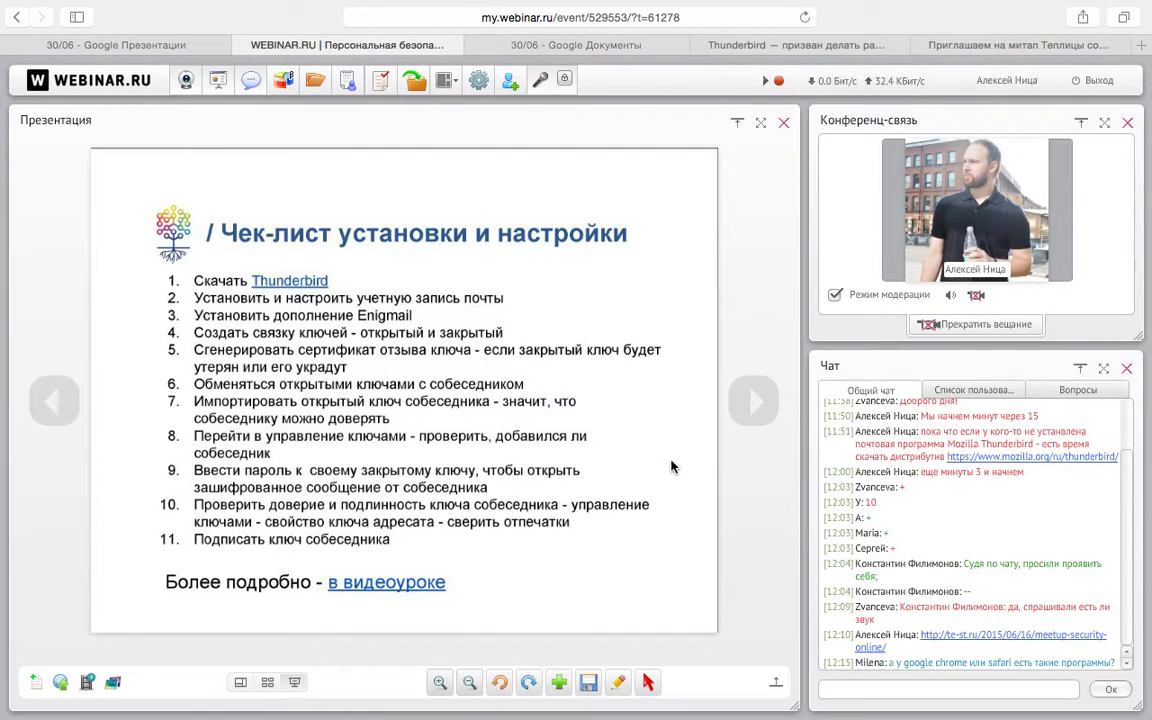
key(ctrl+Up)
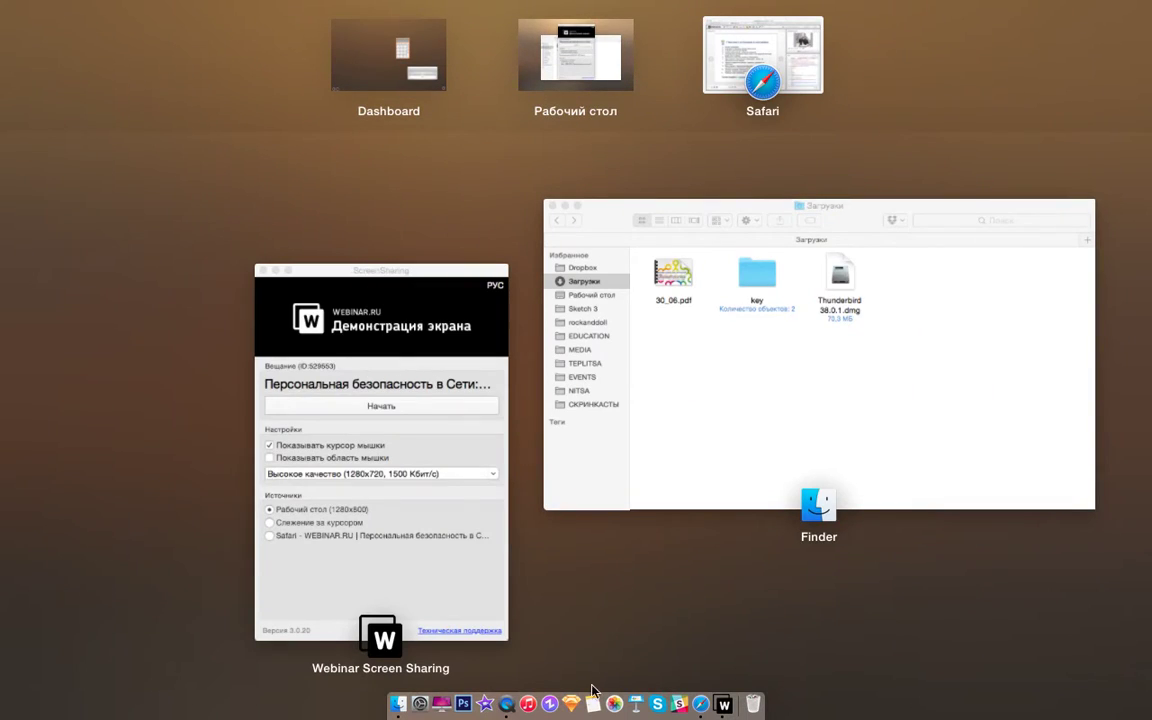
click(432, 545)
click(617, 263)
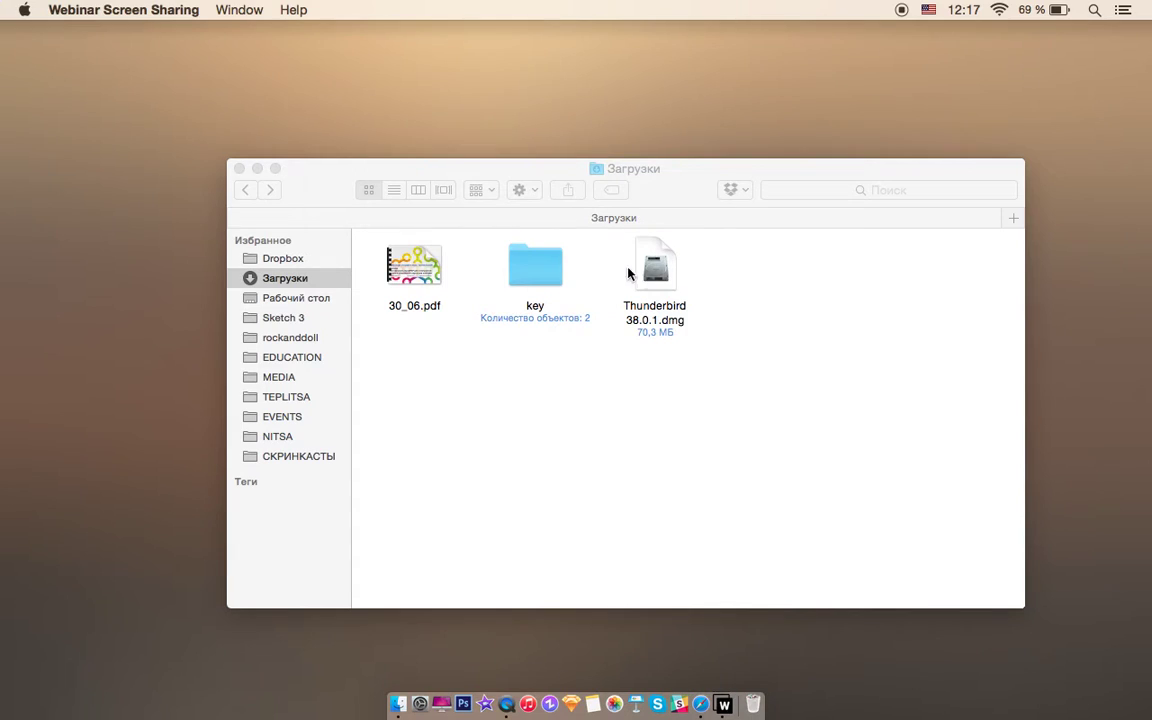
click(703, 705)
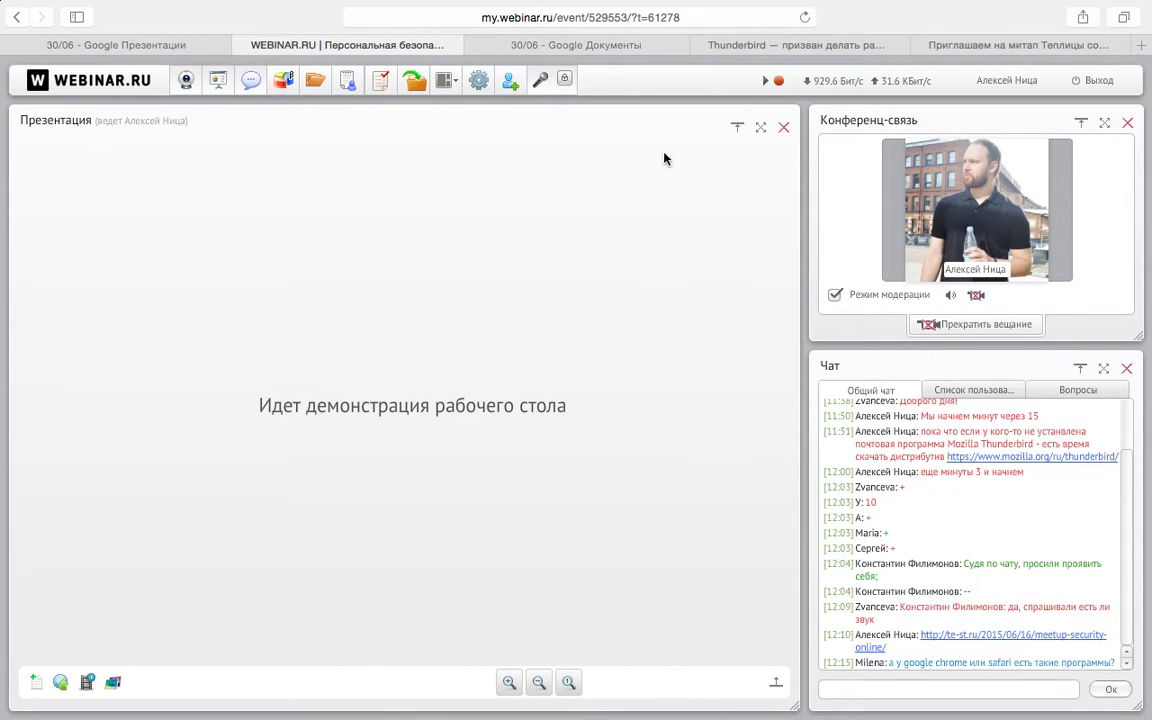
Post the mozilla.org Thunderbird download link in the webinar chat
click(806, 46)
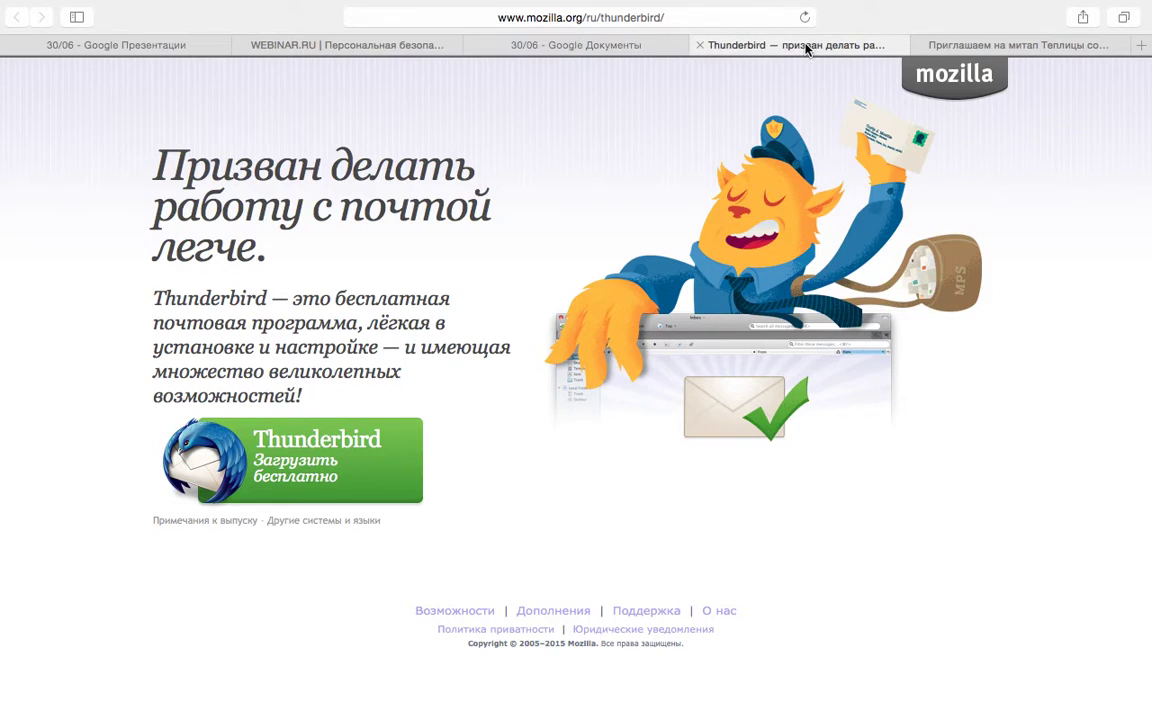
click(655, 22)
key(super+c)
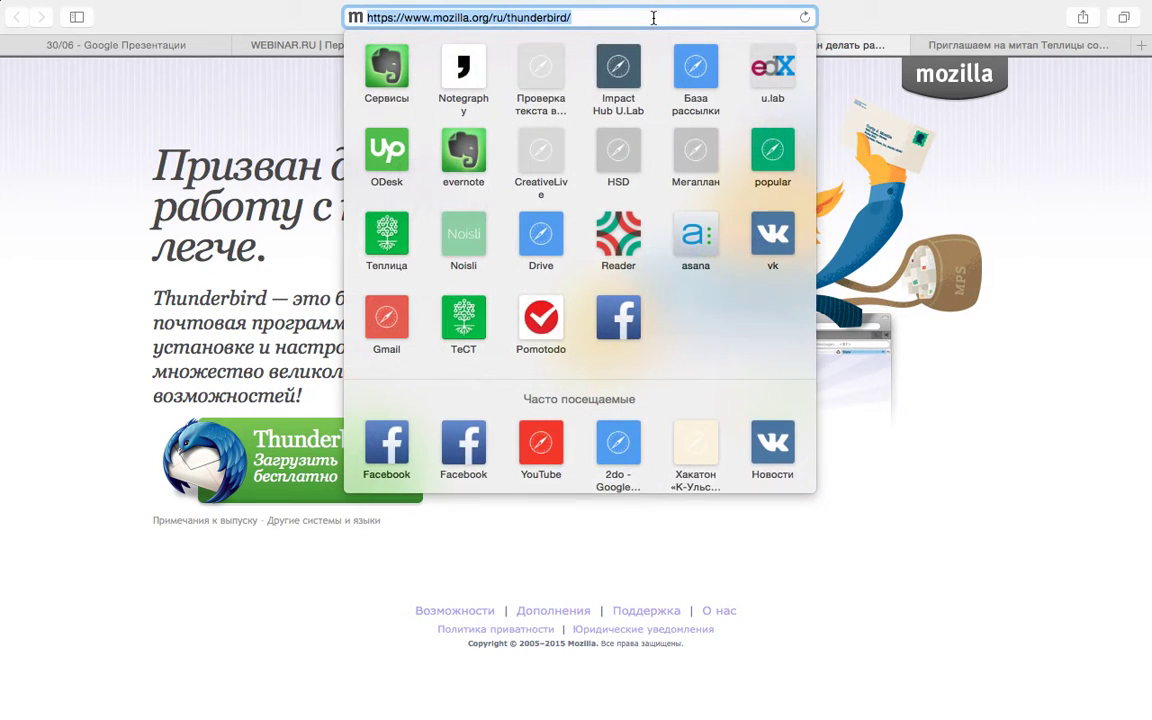
key(Escape)
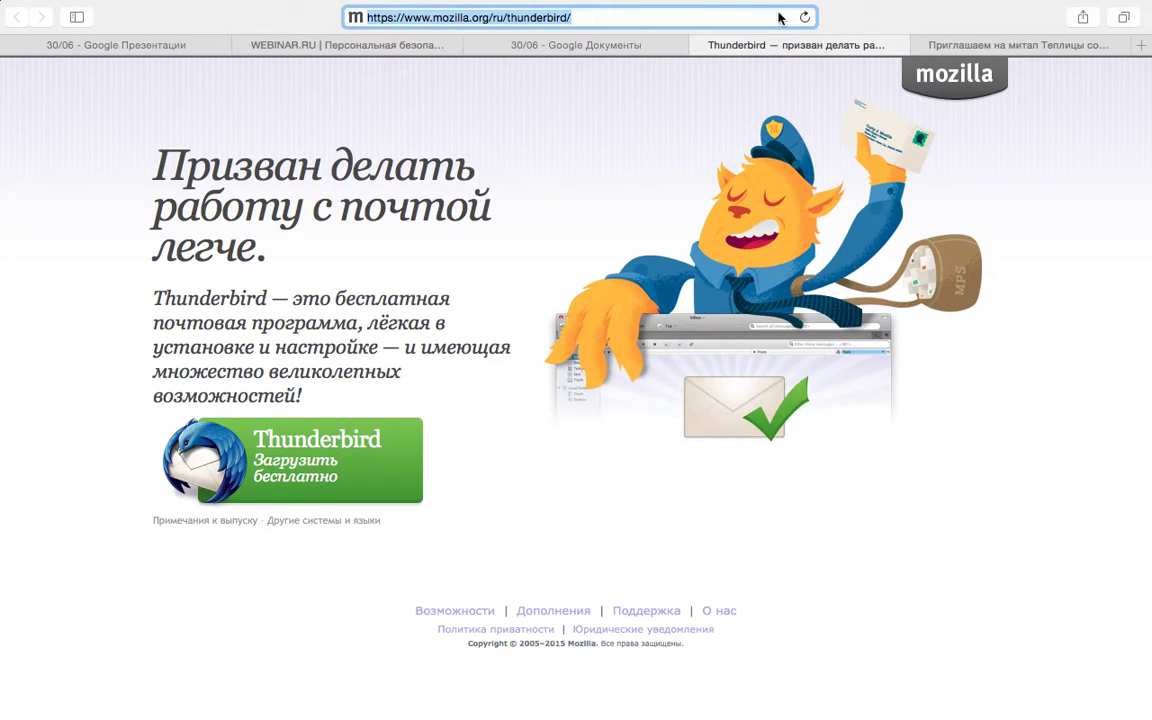
click(335, 46)
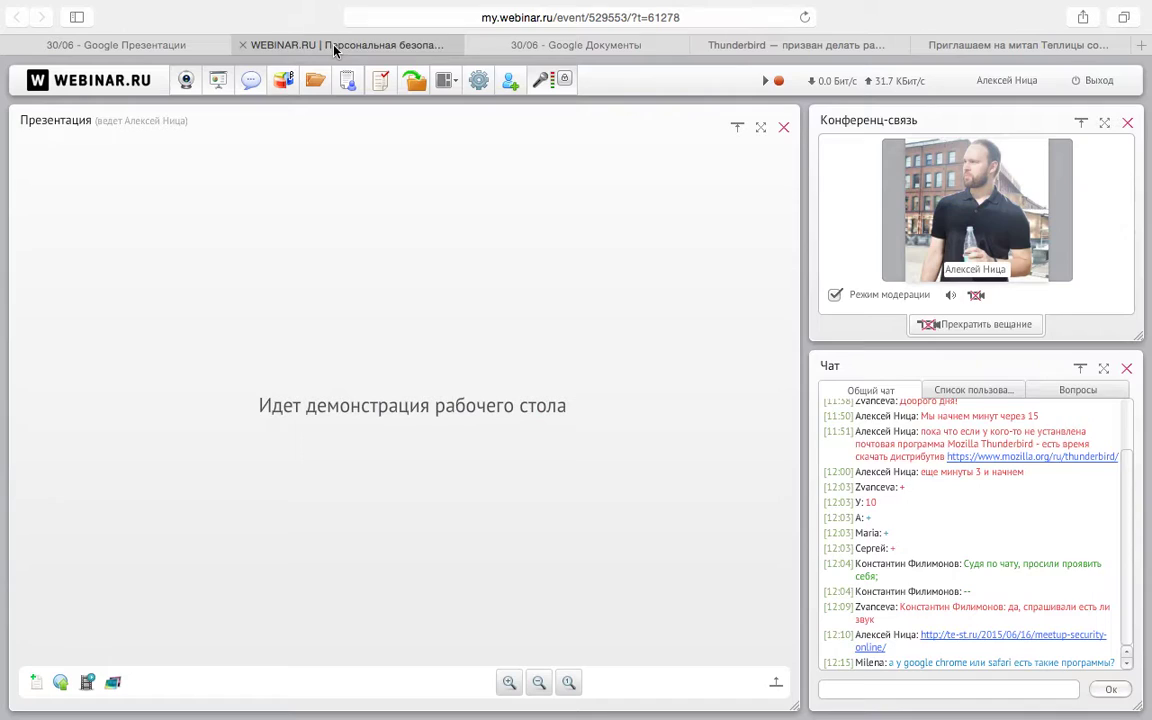
key(super+v)
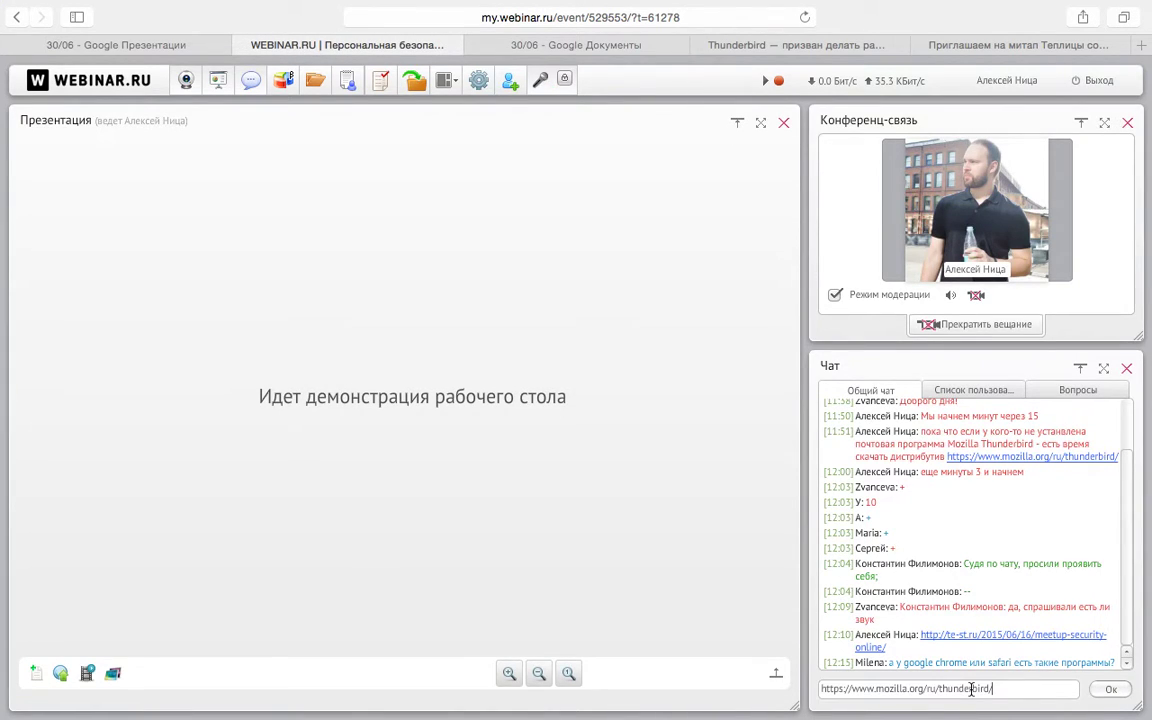
key(Return)
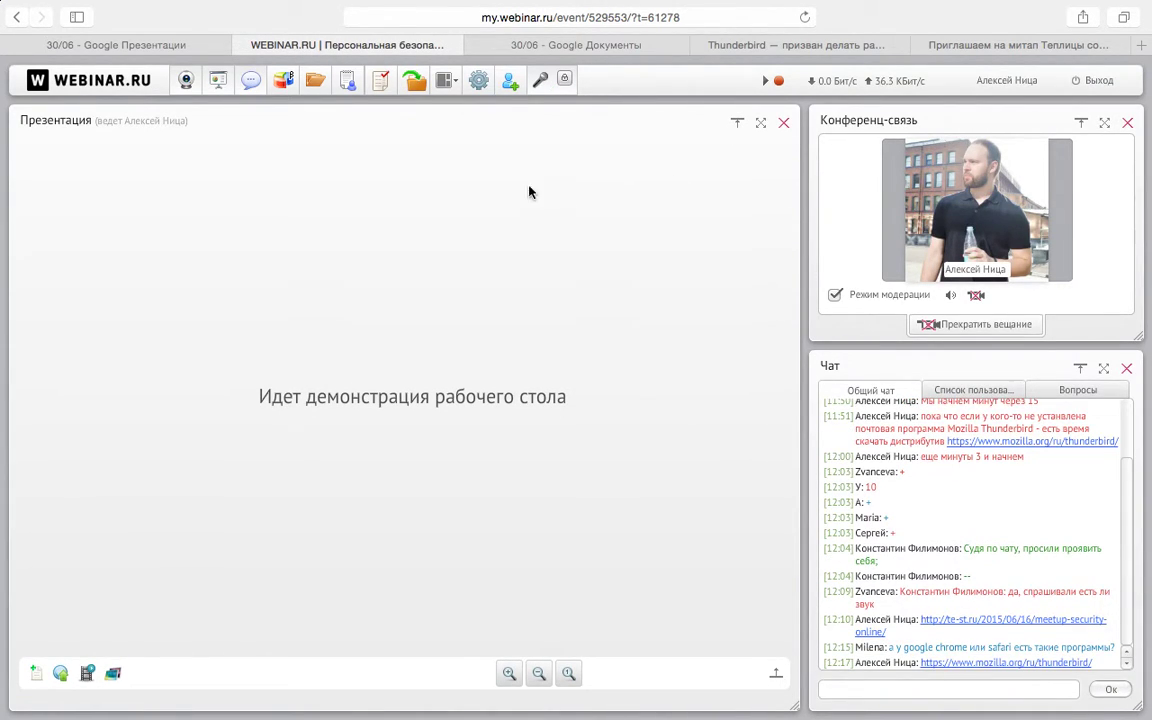
Bring Finder's Downloads folder back to the front
click(749, 46)
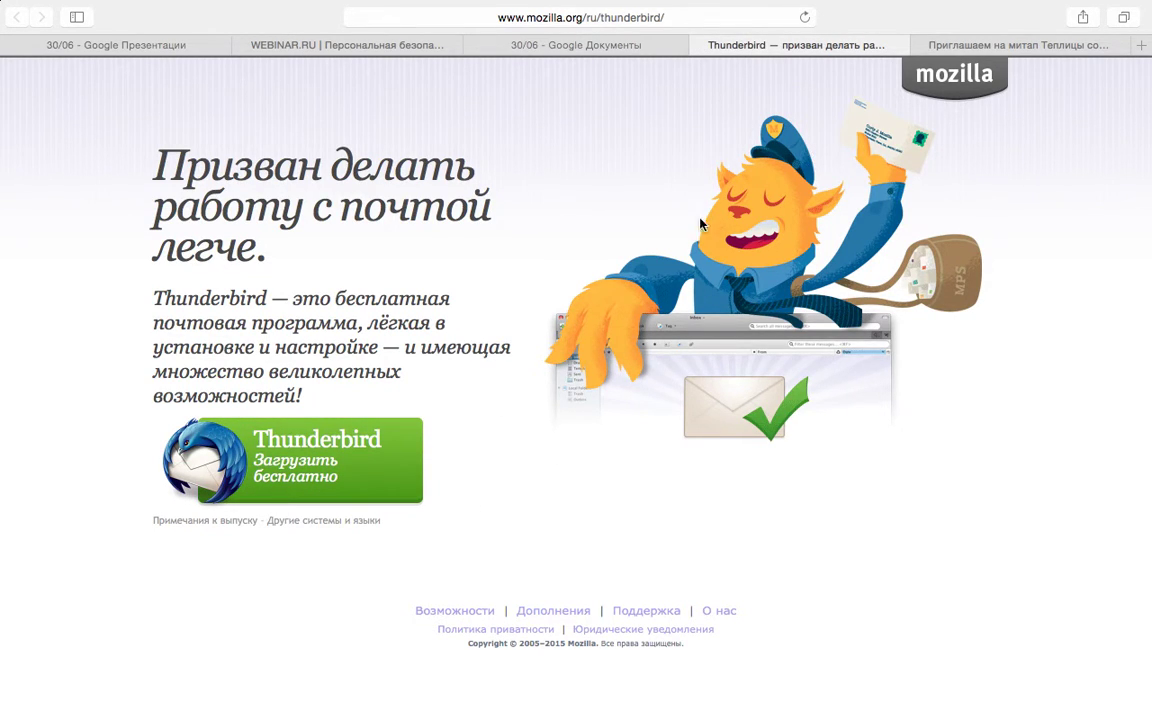
key(ctrl+Up)
click(607, 437)
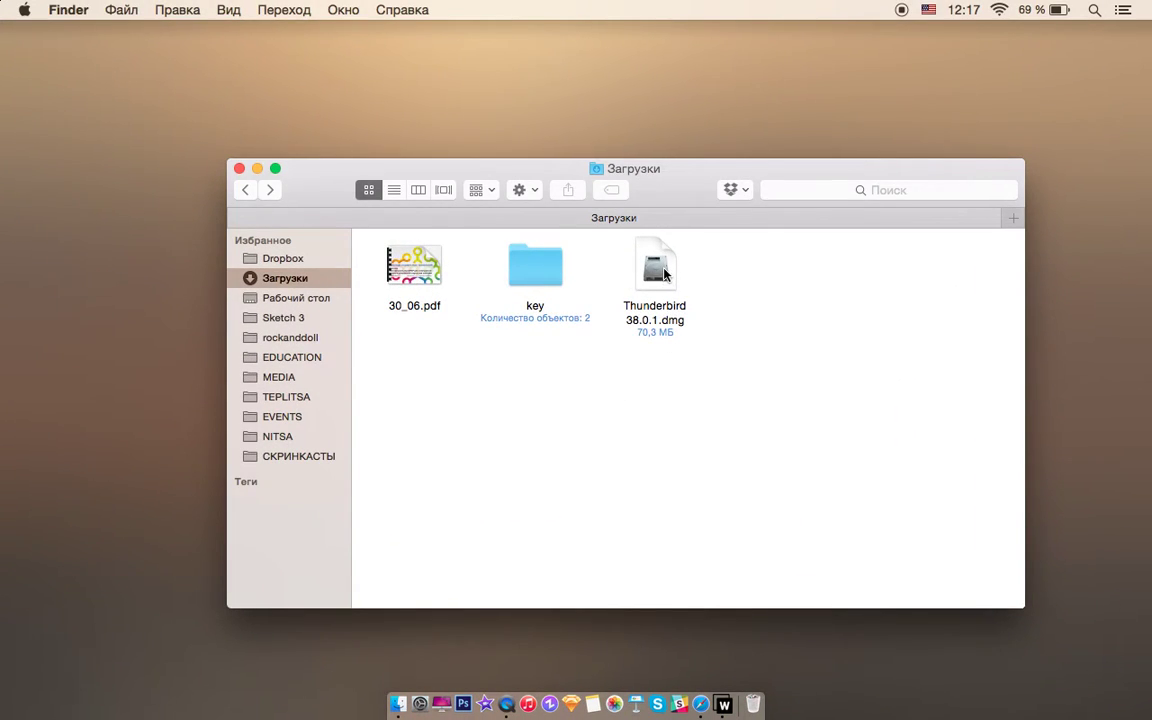
Copy Thunderbird from the Thunderbird 38.0.1.dmg disk image into Applications, then close the image
click(675, 301)
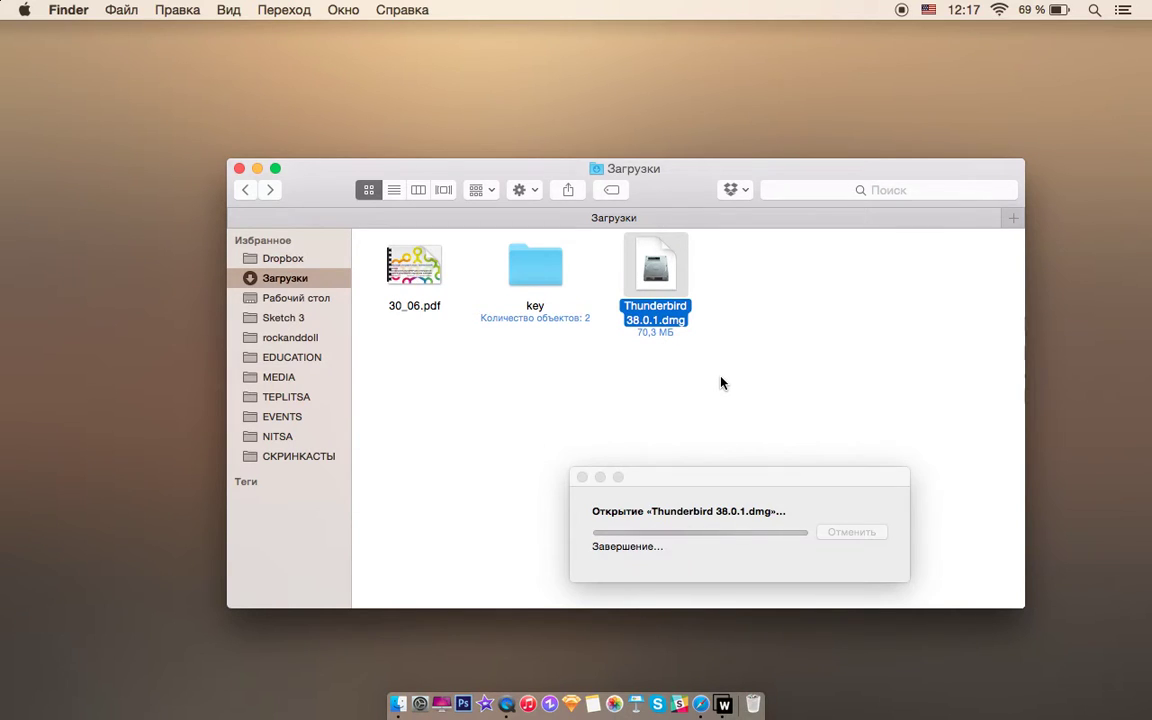
drag(333, 305, 562, 352)
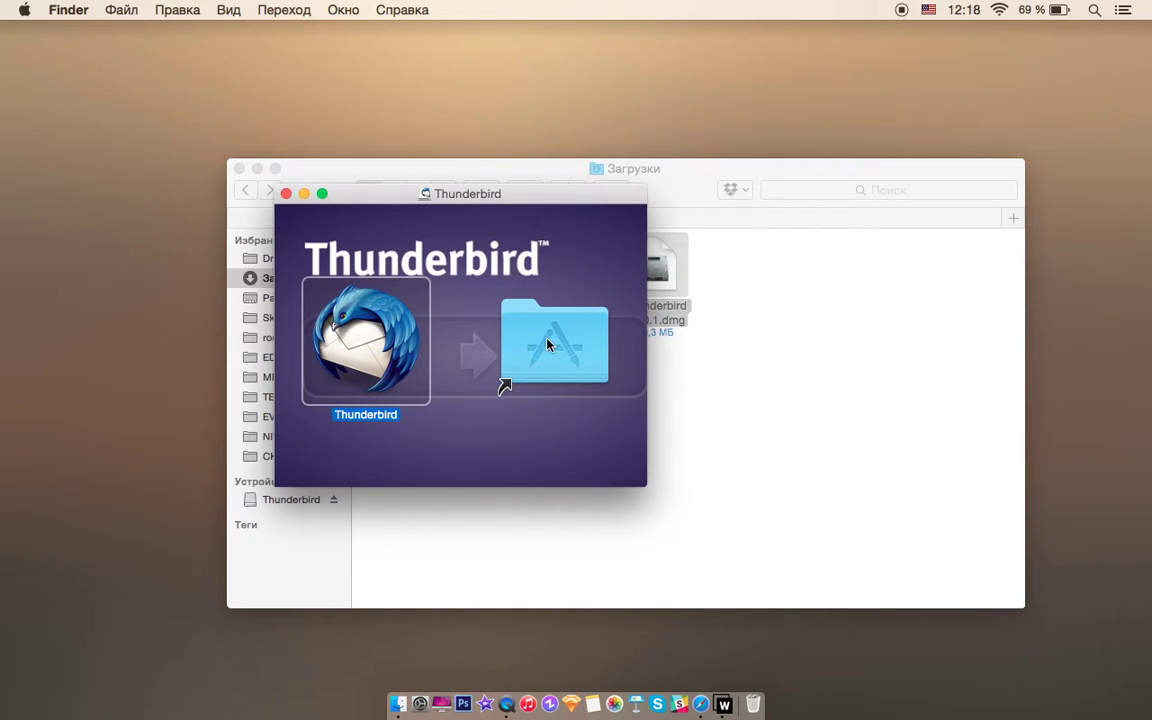
key(F4)
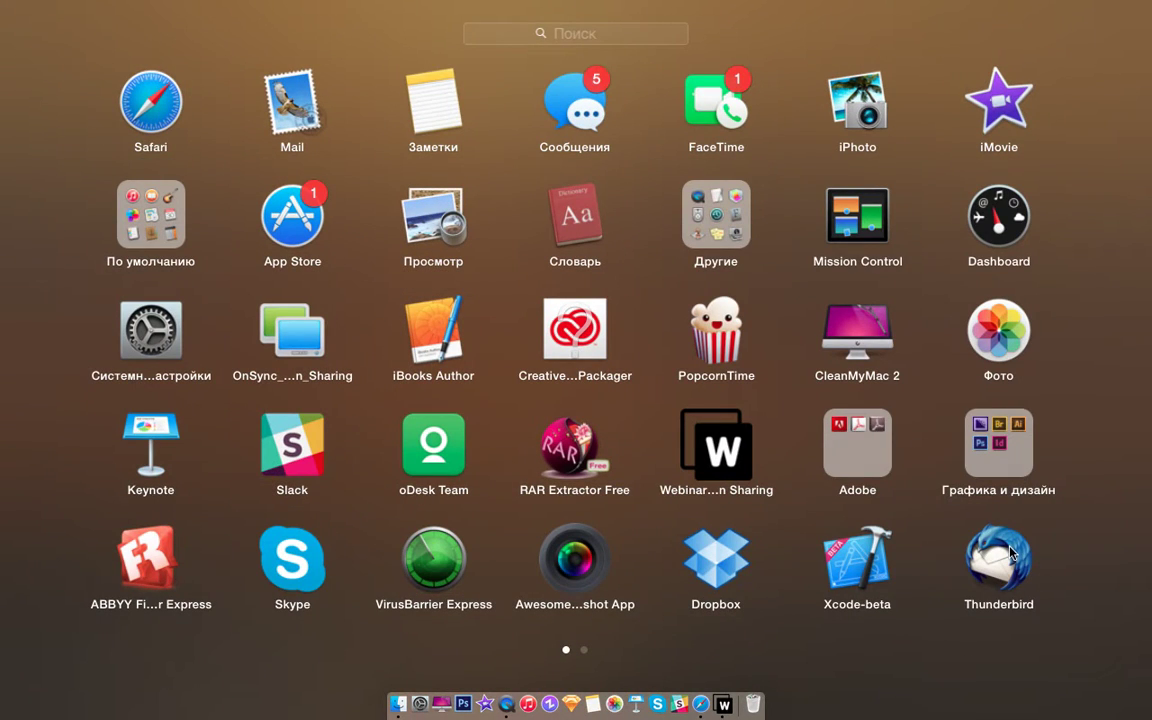
click(912, 499)
click(286, 196)
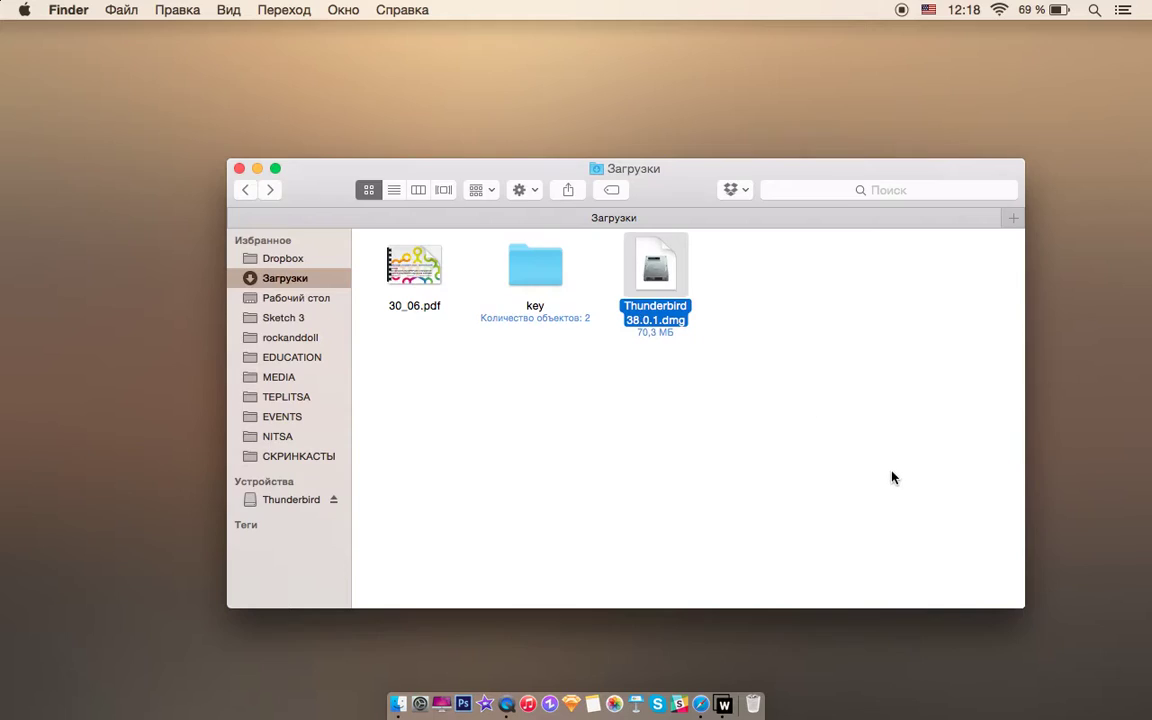
Launch Thunderbird from Launchpad, confirm the Gatekeeper prompt, and return to the webinar room
key(F4)
click(985, 550)
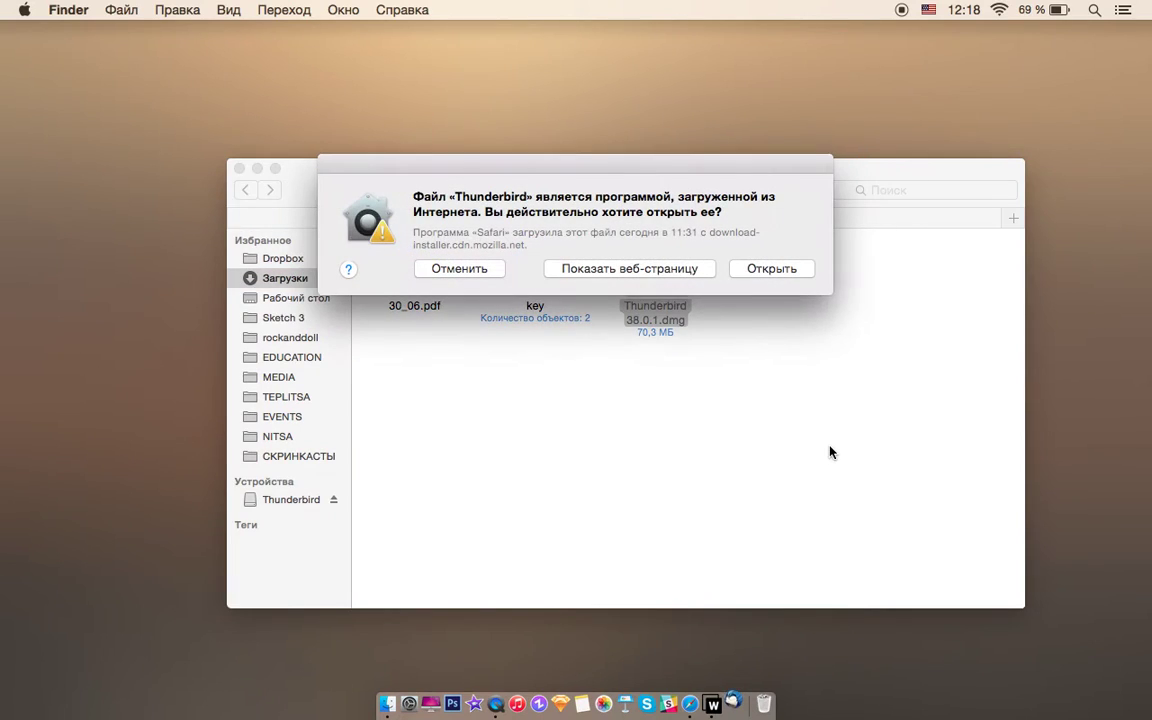
click(785, 266)
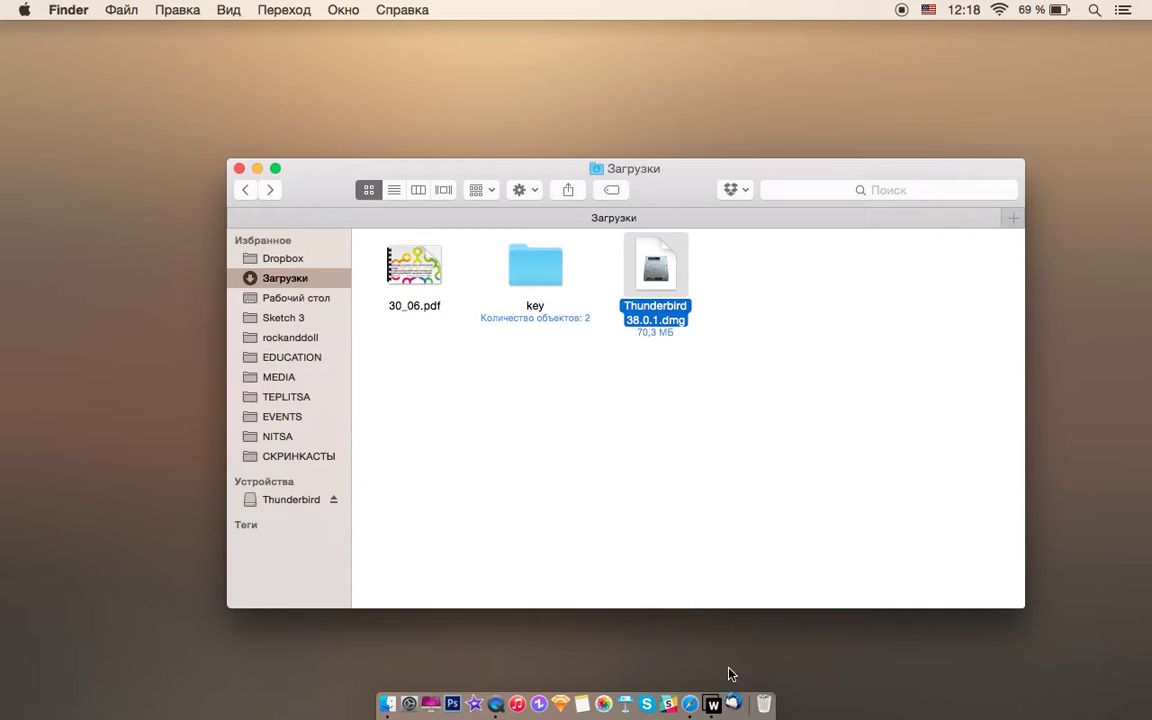
click(690, 704)
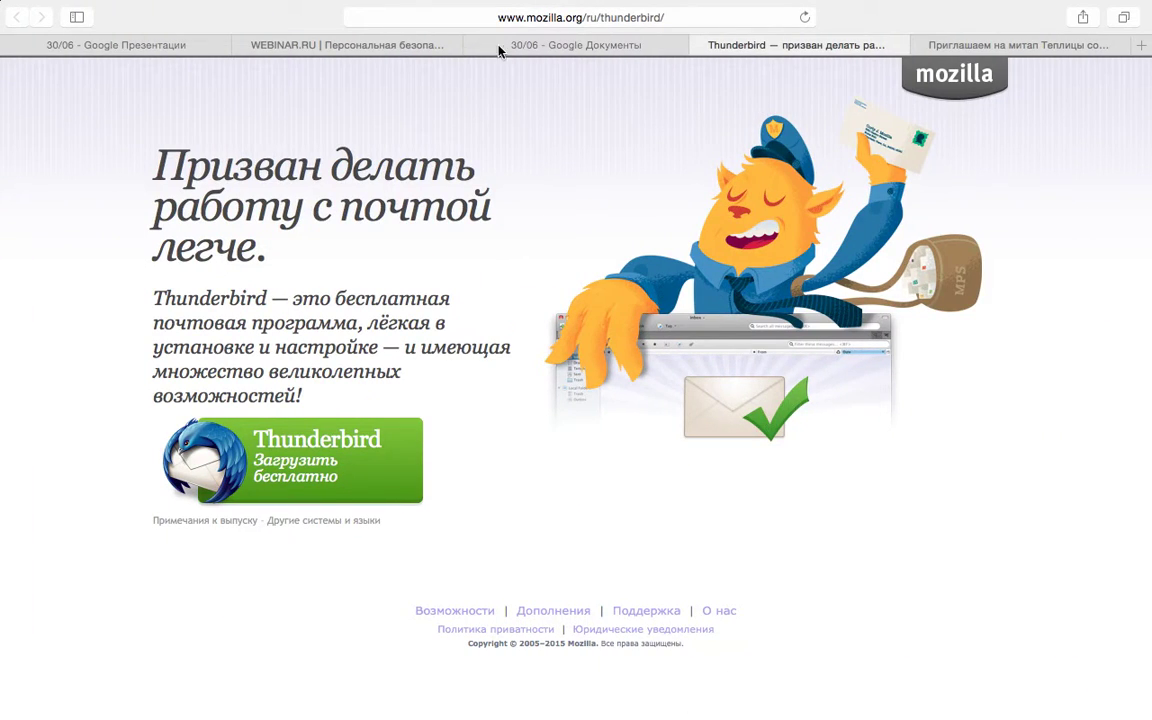
click(339, 44)
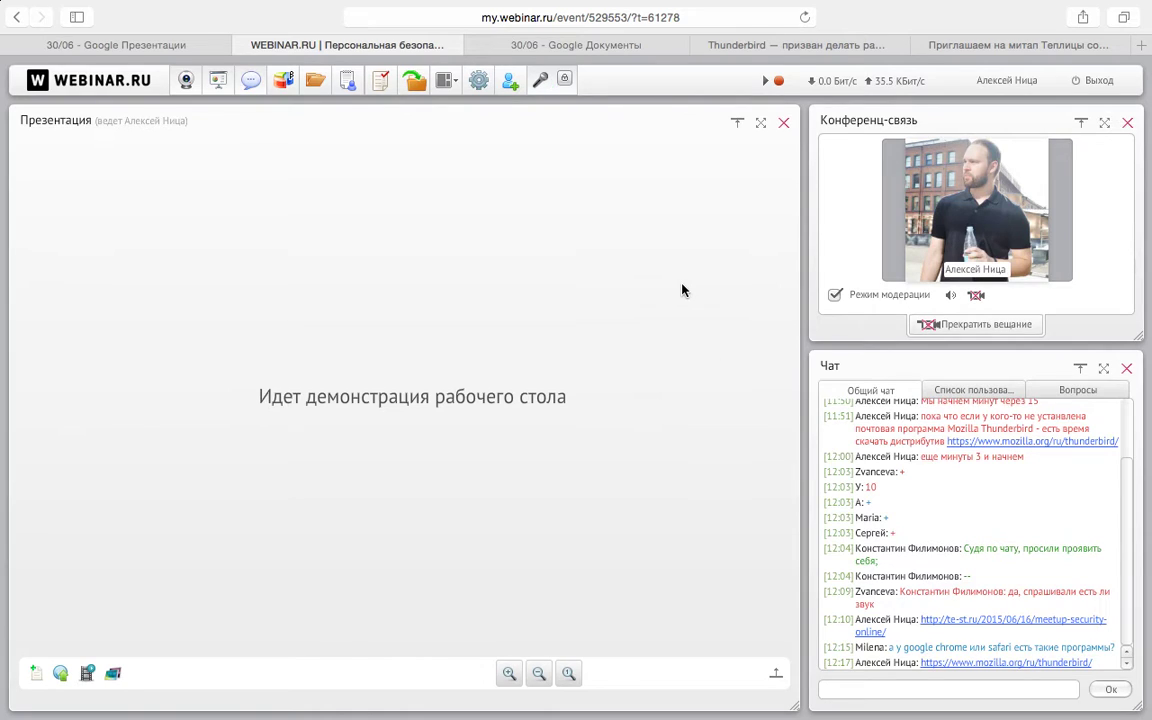
mouse_move(1150, 2)
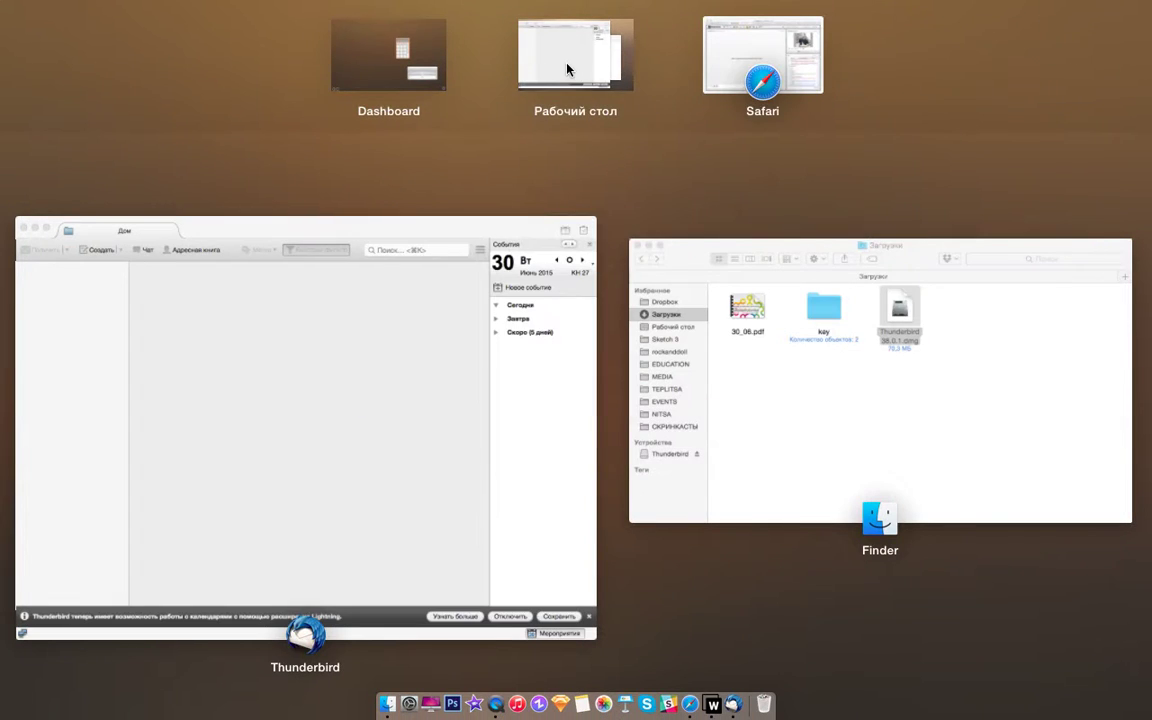
Bring Thunderbird forward and skip making it the default mail client
click(411, 391)
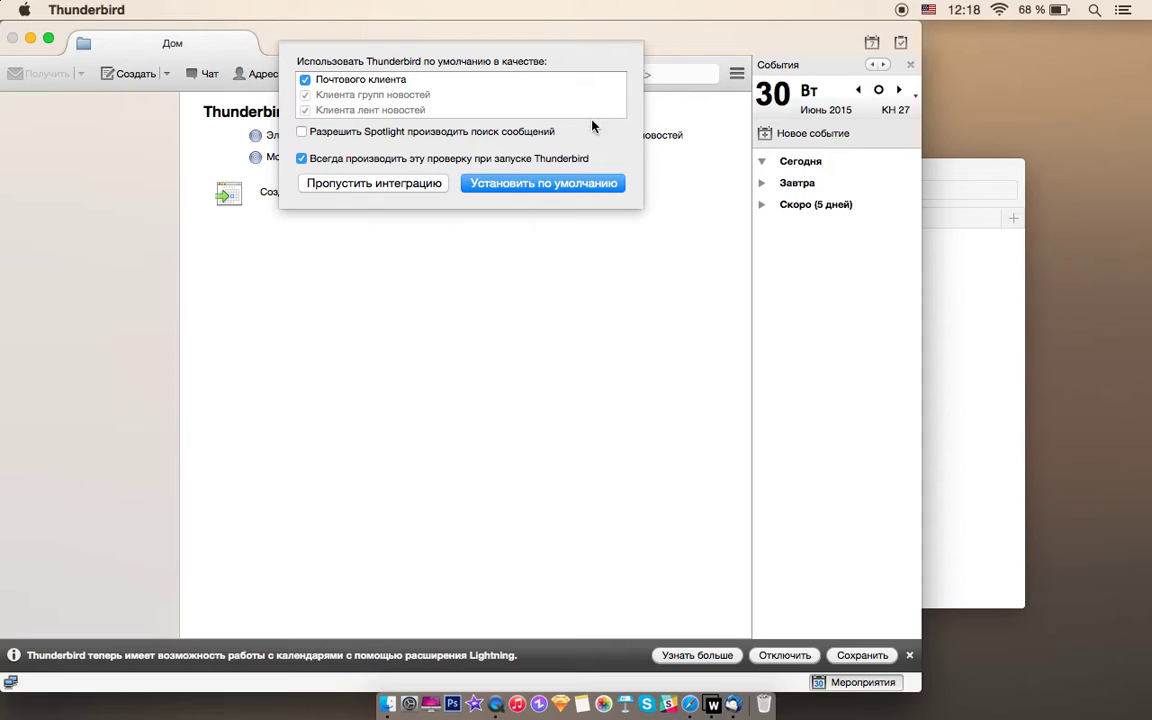
click(409, 184)
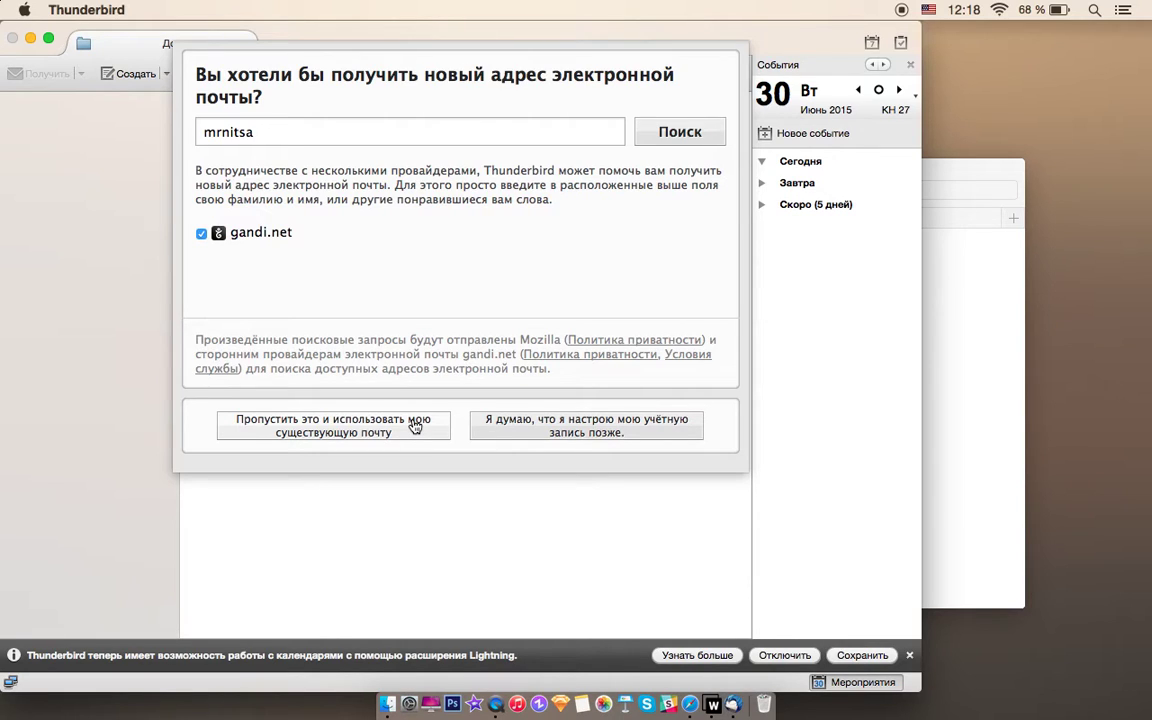
Choose to use existing mail and enter the user's display name in Russian
click(413, 426)
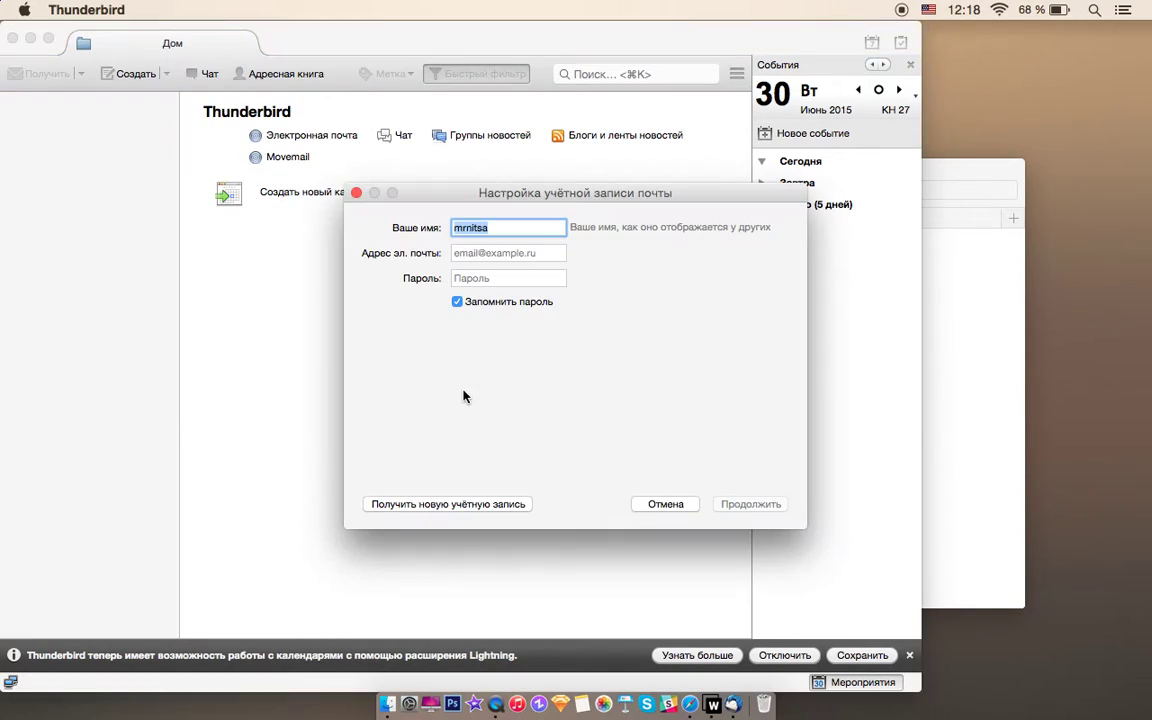
text(F)
key(BackSpace)
key(ctrl+space)
text(Алексей)
key(Tab)
click(531, 228)
text(Ница)
Enter the Gmail address and account password, detect the googlemail.com IMAP settings, and finish
click(484, 253)
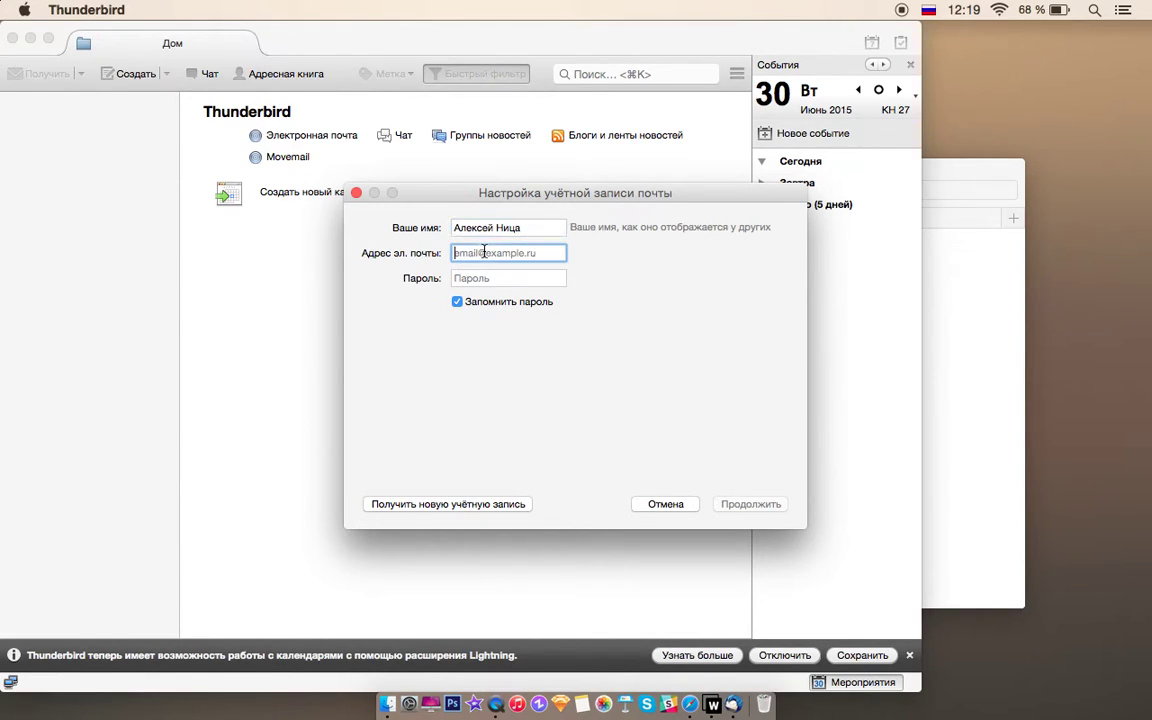
key(super+space)
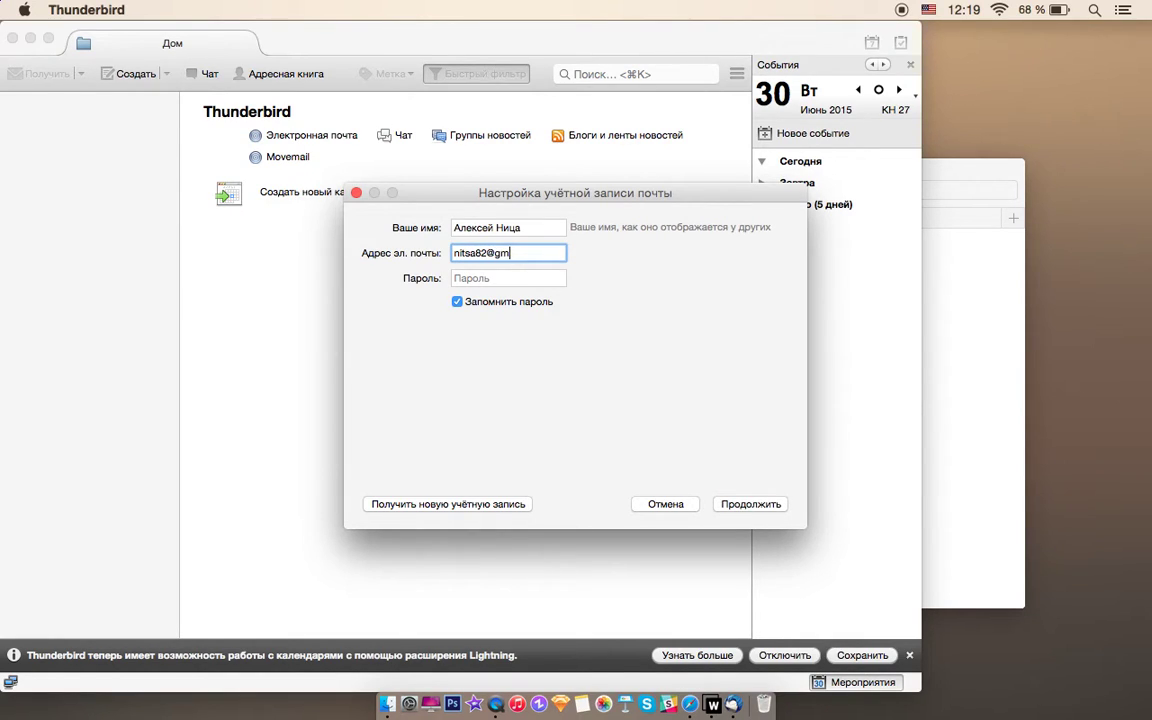
click(502, 279)
text(********)
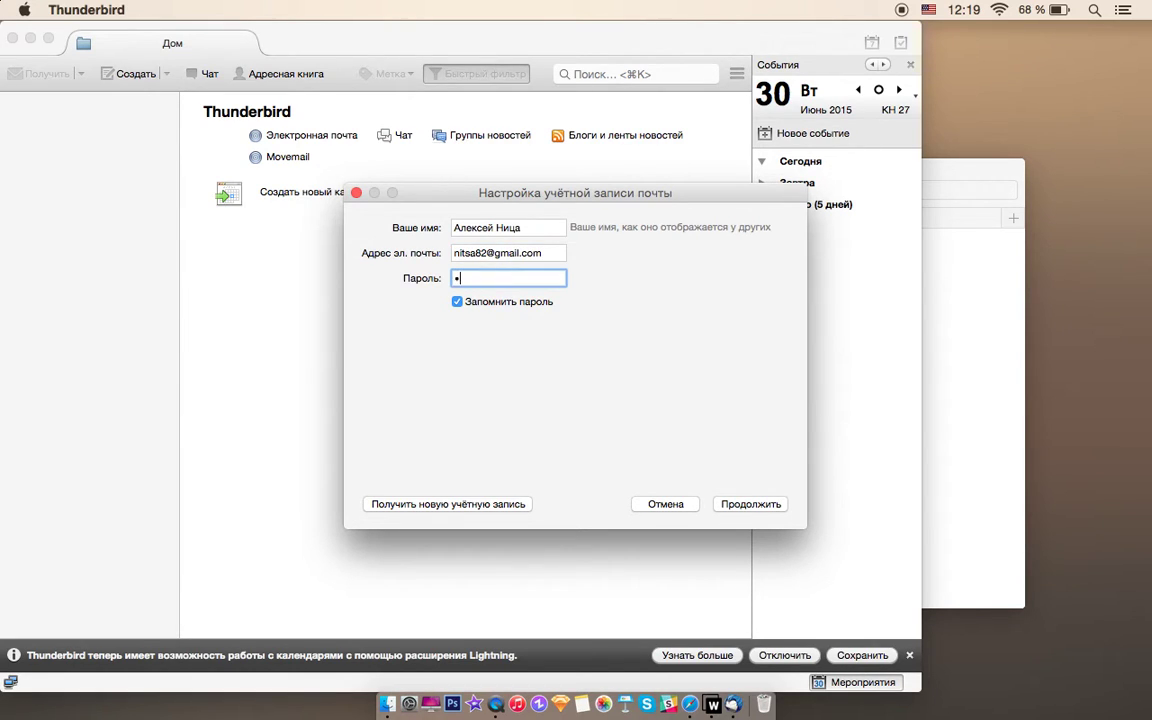
key(BackSpace)
key(BackSpace)
key(BackSpace)
key(BackSpace)
key(BackSpace)
key(BackSpace)
key(BackSpace)
text(**************)
click(740, 504)
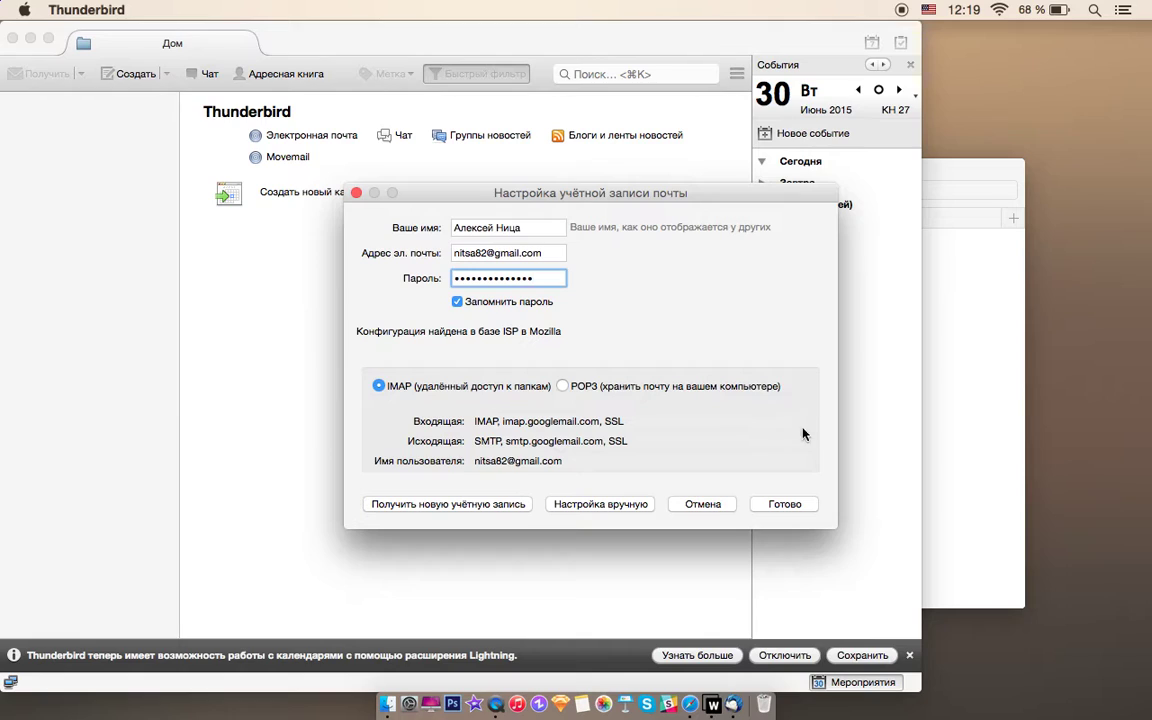
click(777, 504)
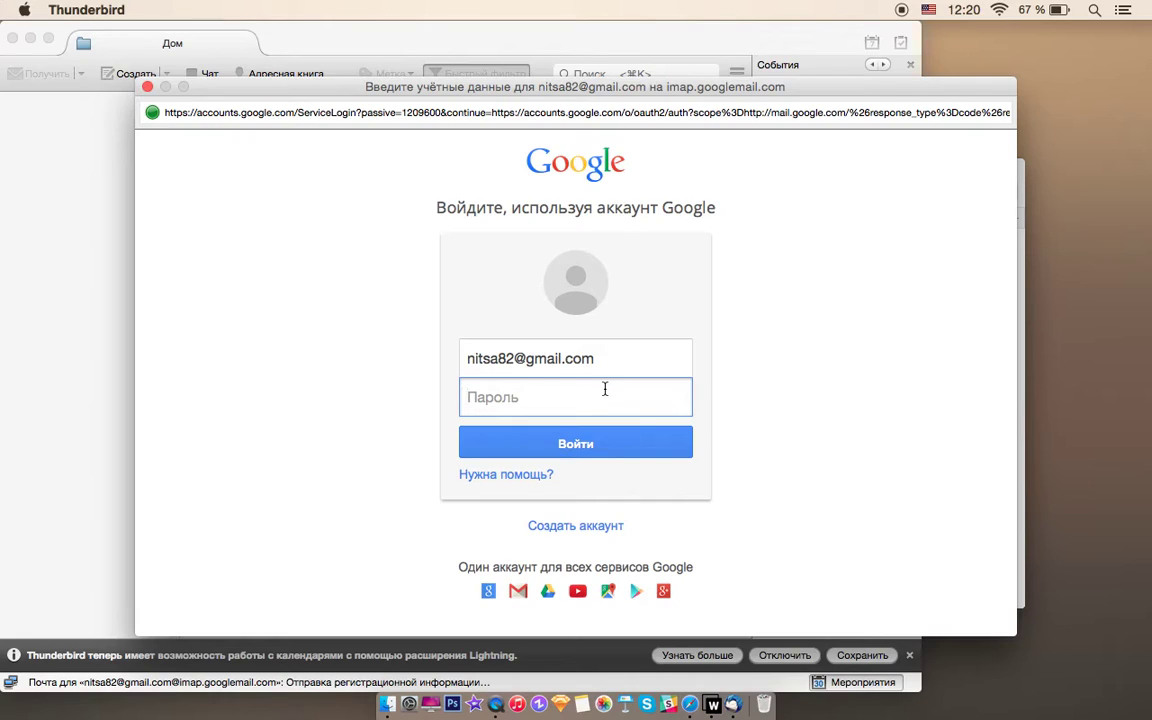
Sign in with the Google password and SMS code, remember the device, and grant Thunderbird mailbox access
key(Return)
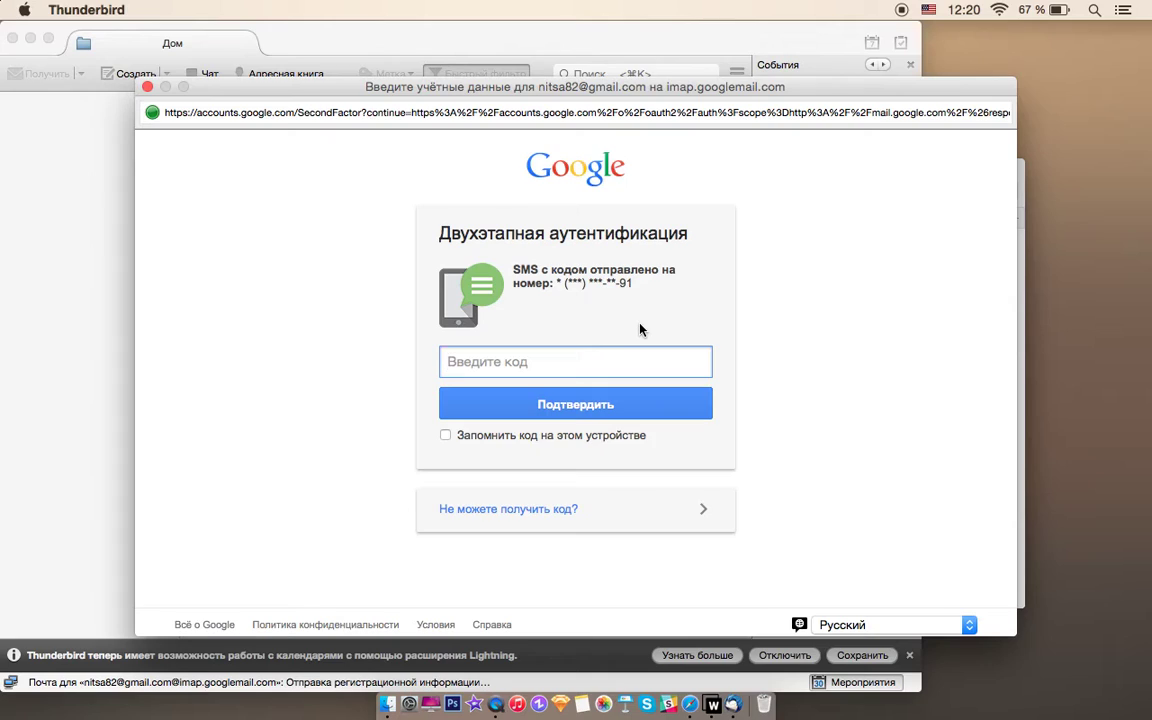
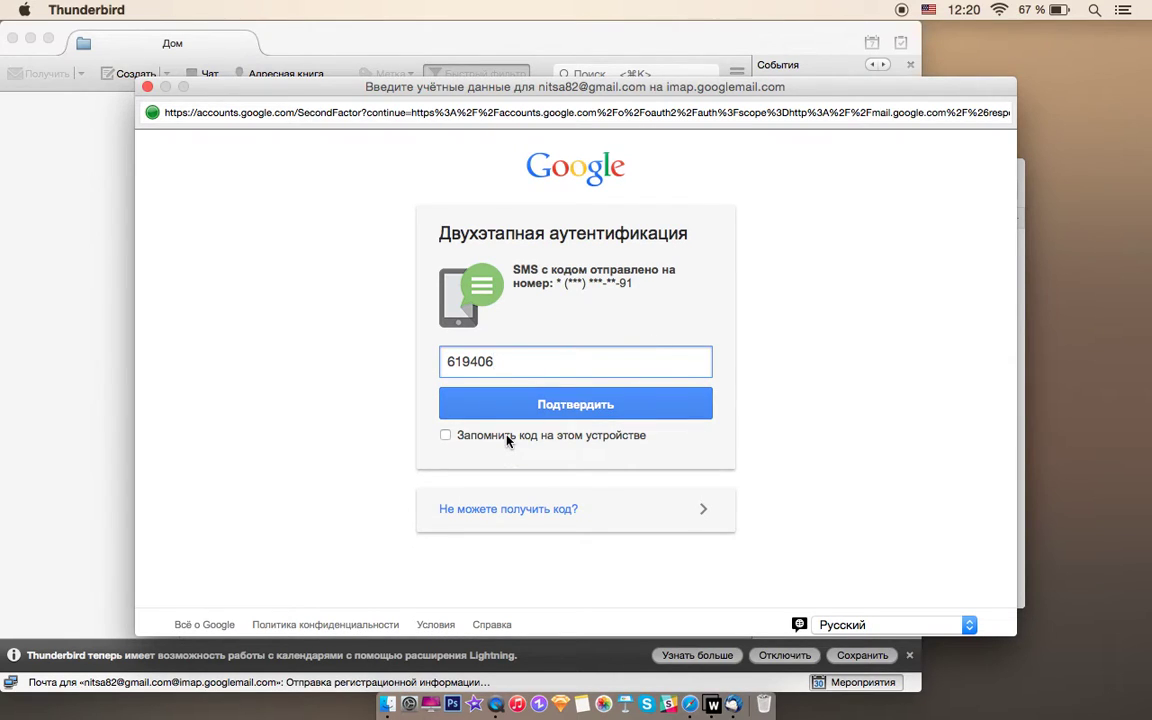
click(466, 437)
click(638, 393)
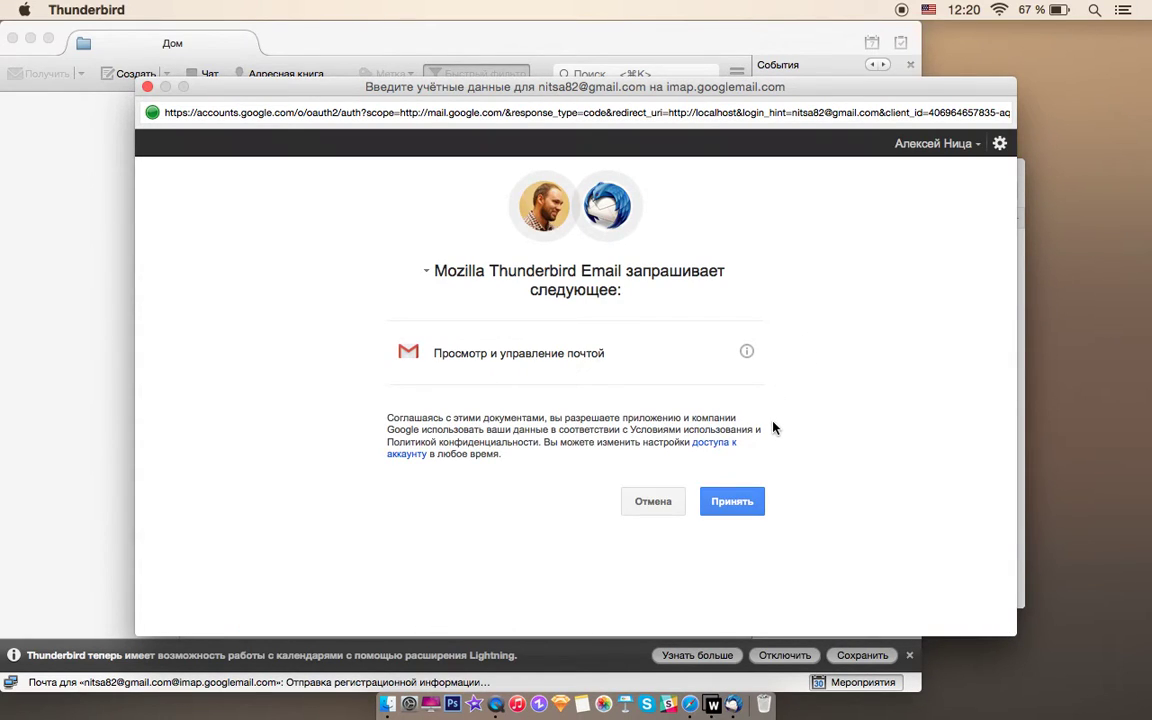
click(743, 503)
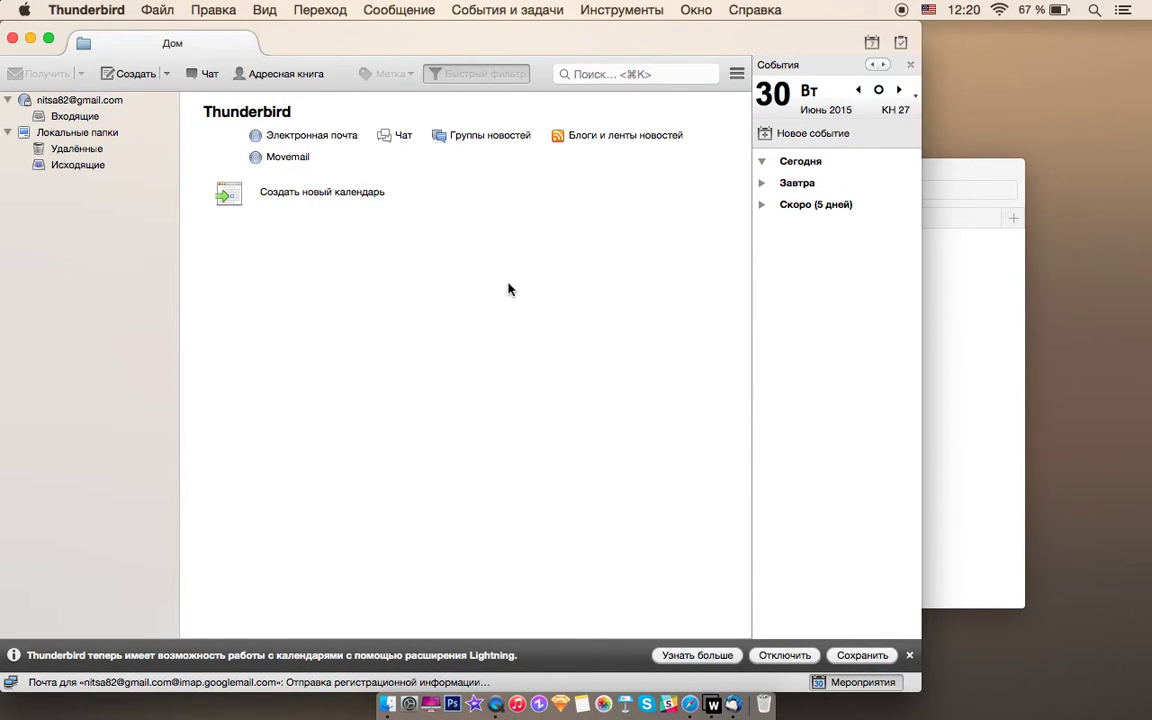
Dismiss the Lightning calendar notice and switch to the webinar page in Safari
click(911, 656)
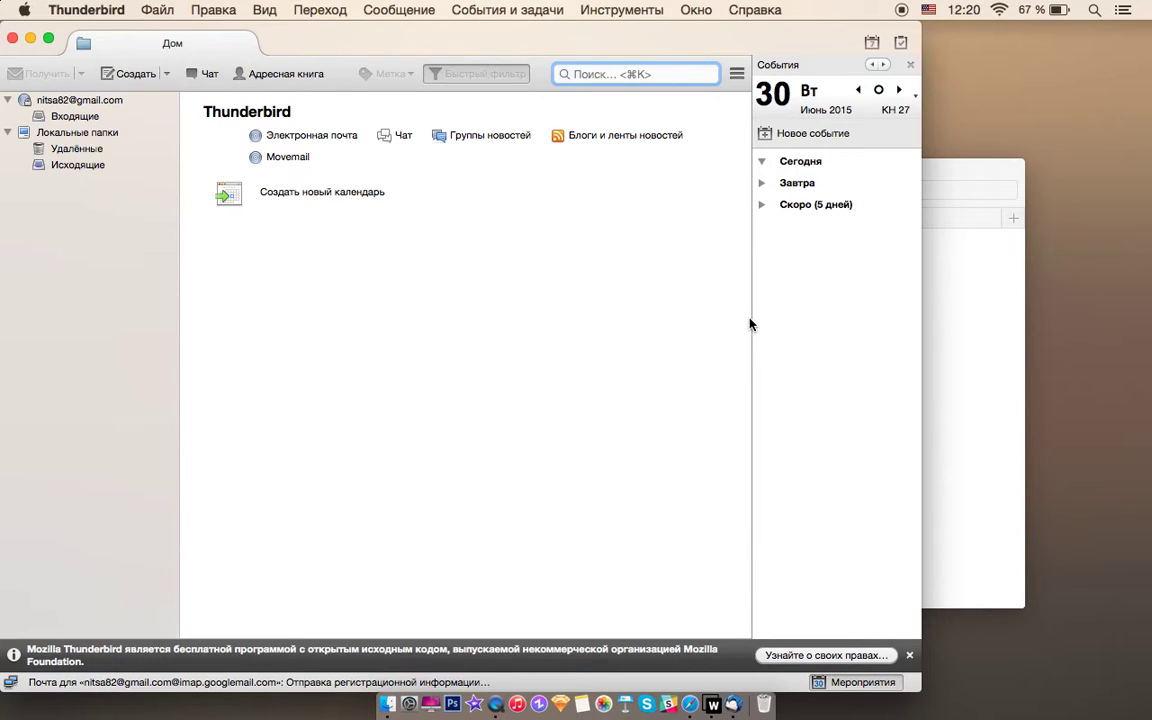
click(690, 704)
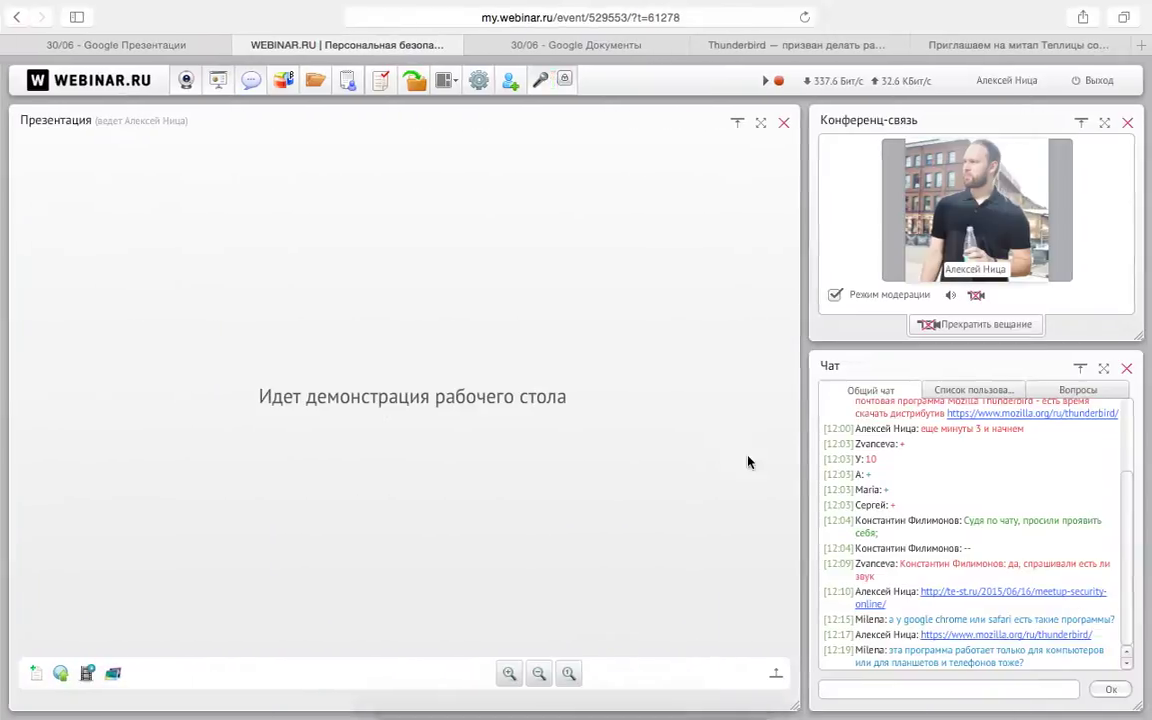
mouse_move(1013, 458)
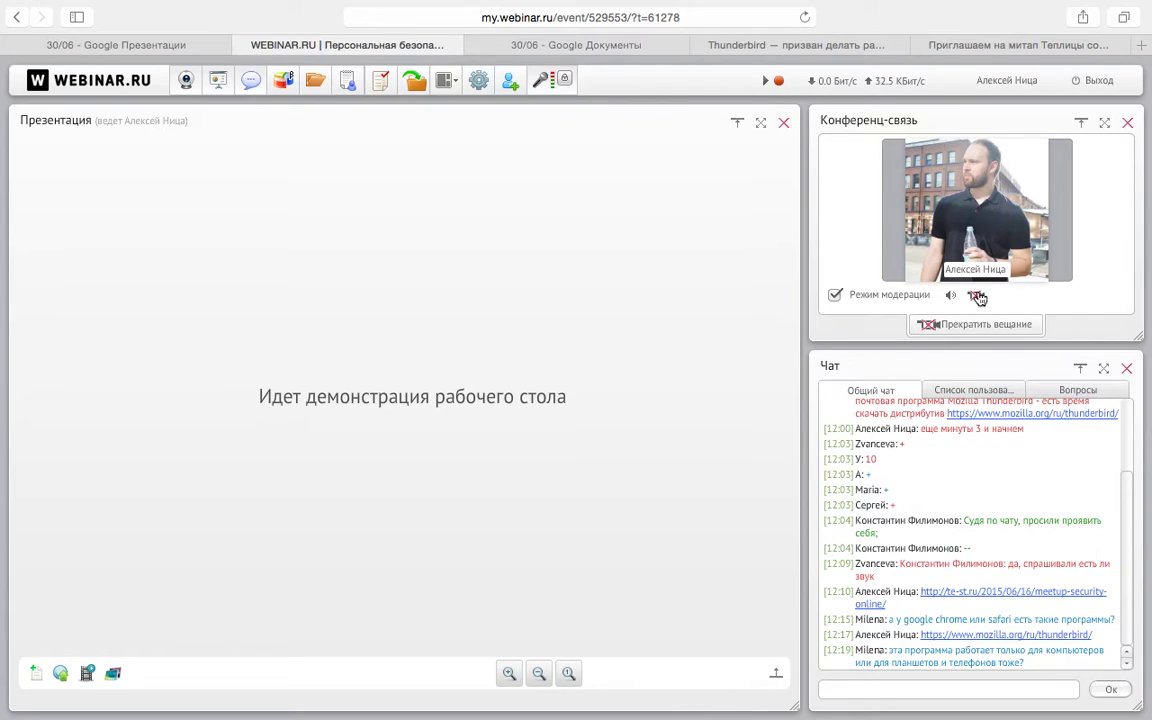
Show all open windows, including Thunderbird's Gmail window and the Downloads folder
mouse_move(1151, 1)
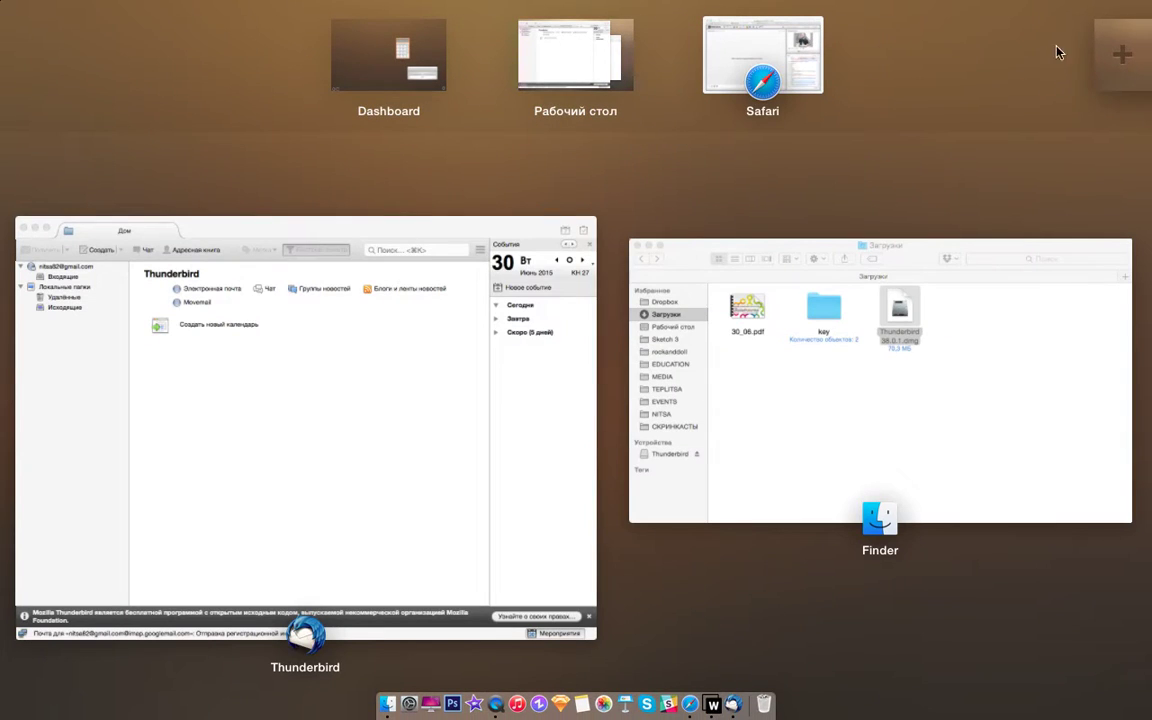
Widen the Thunderbird window and open the Add-ons Manager from the main menu
click(437, 378)
drag(923, 86, 1112, 75)
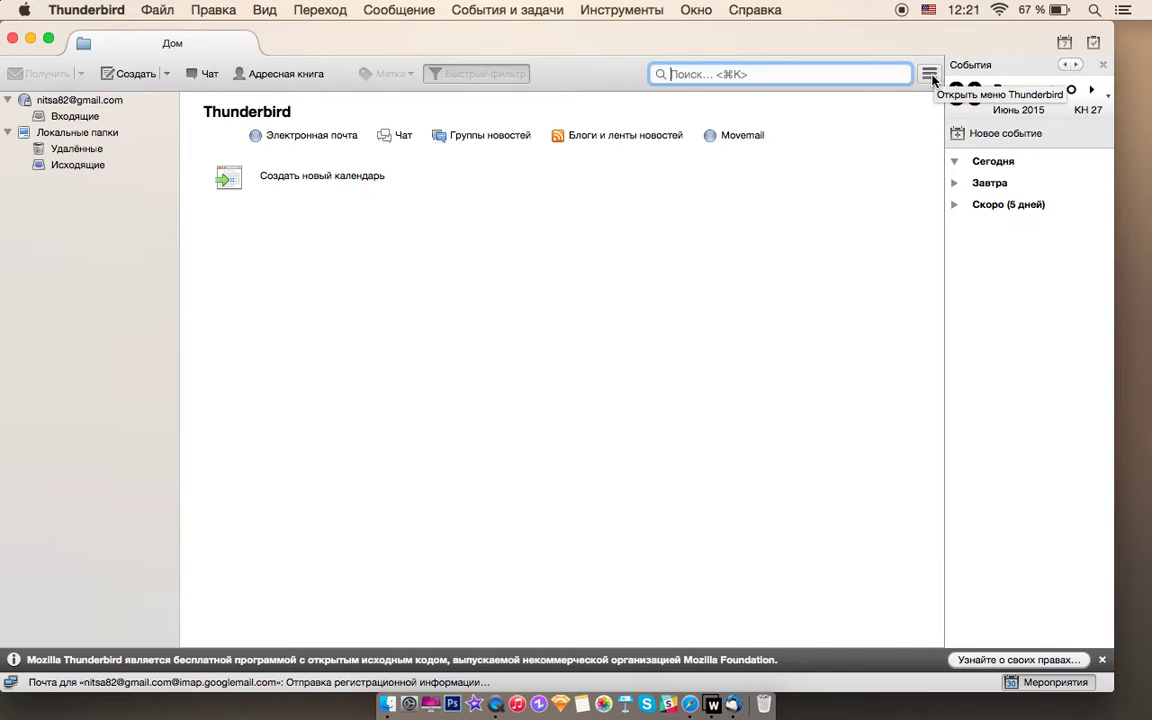
click(930, 76)
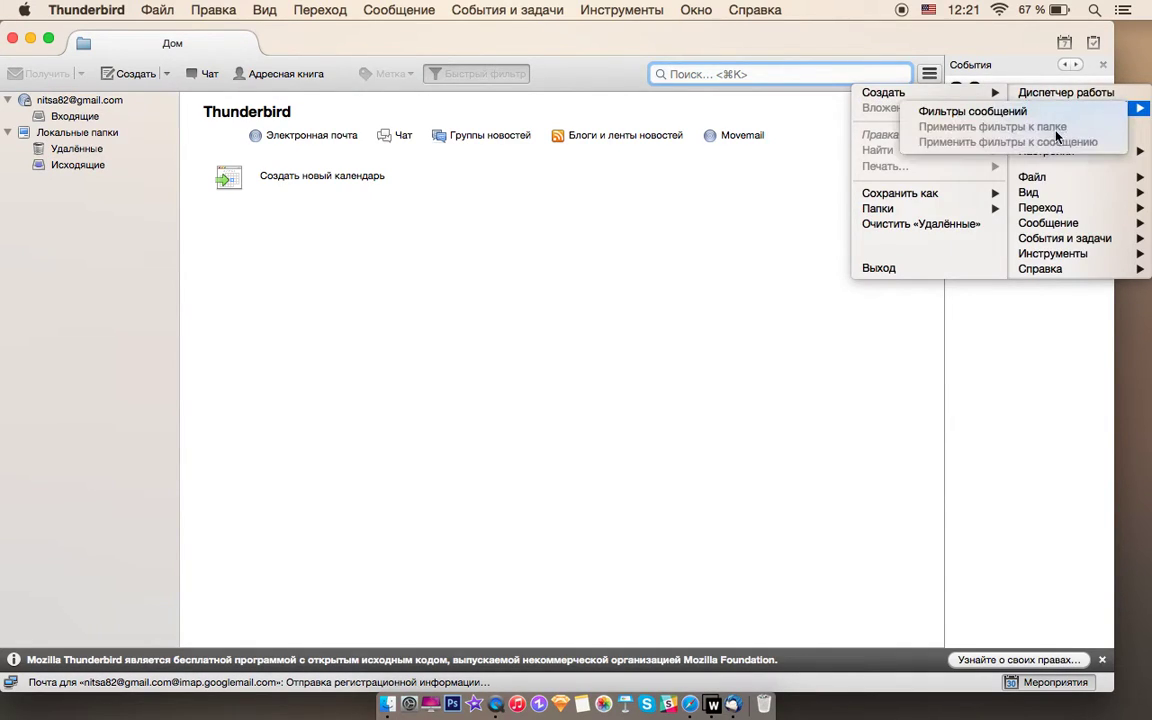
click(1060, 134)
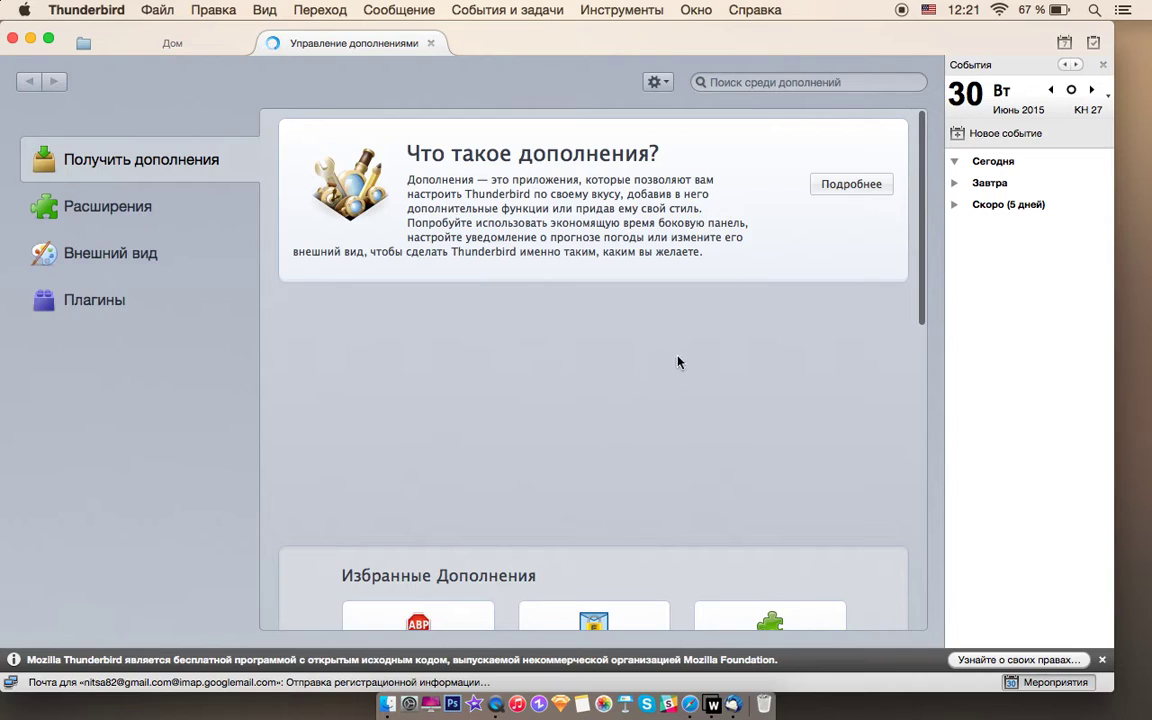
Search the add-ons for Enigmail and install Enigmail 1.8.2
click(779, 84)
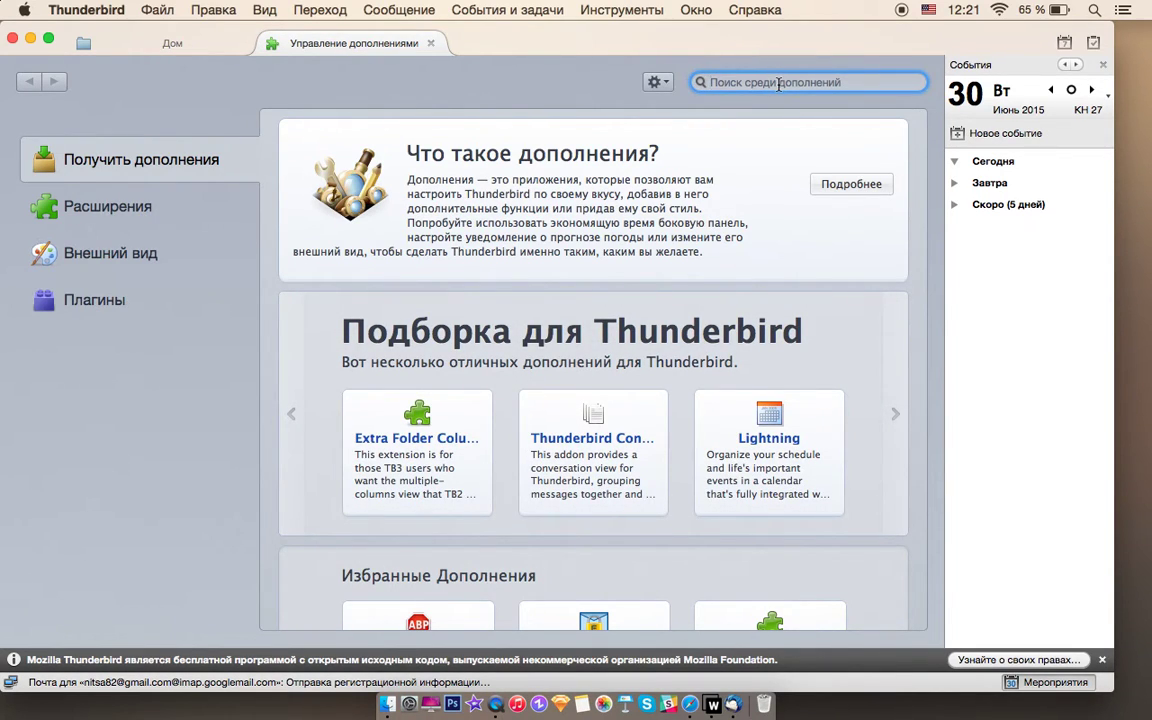
text(Enig)
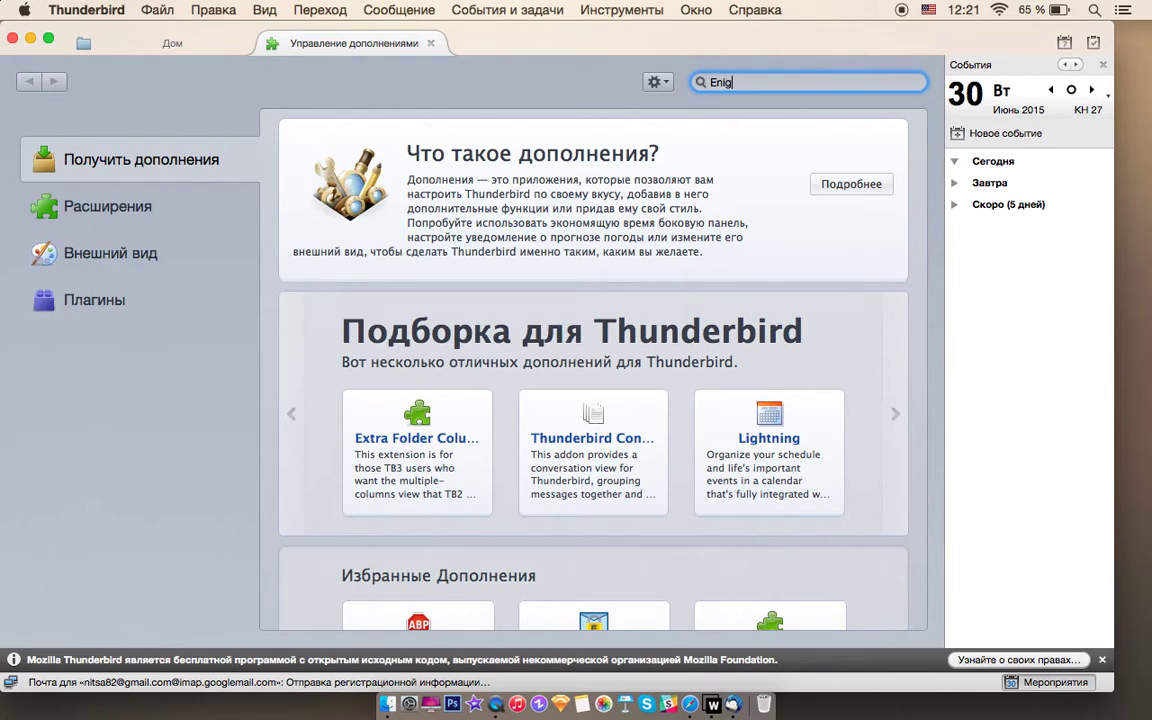
text(maill)
key(Return)
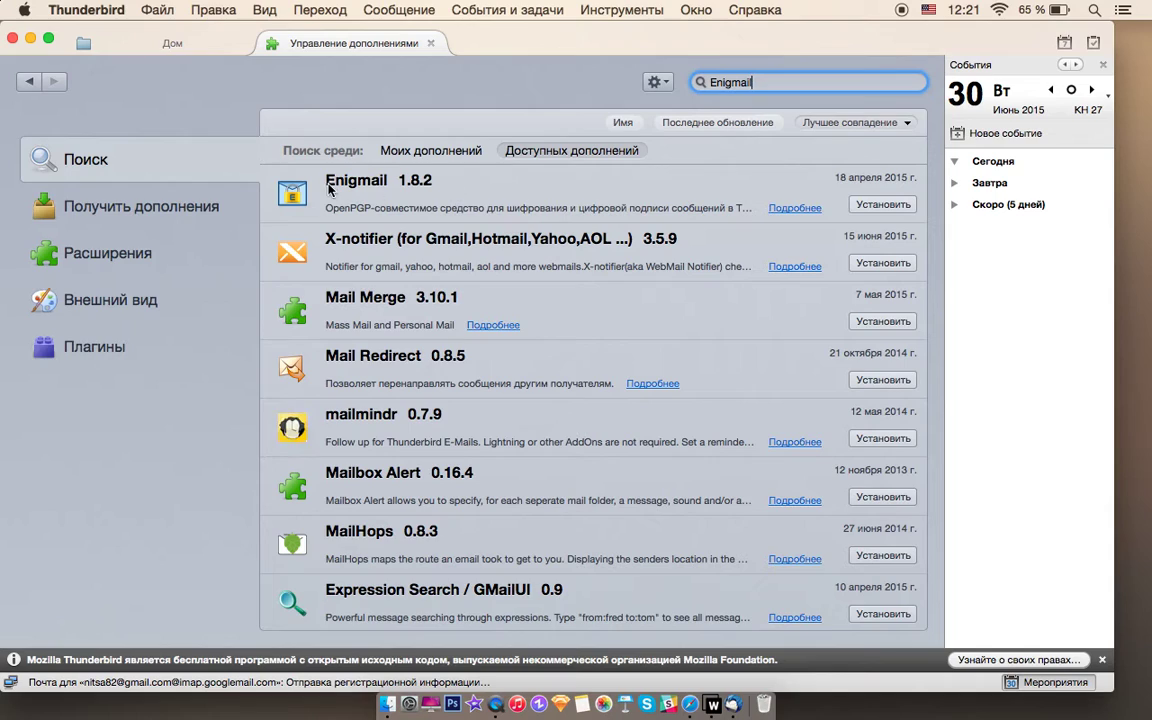
click(884, 205)
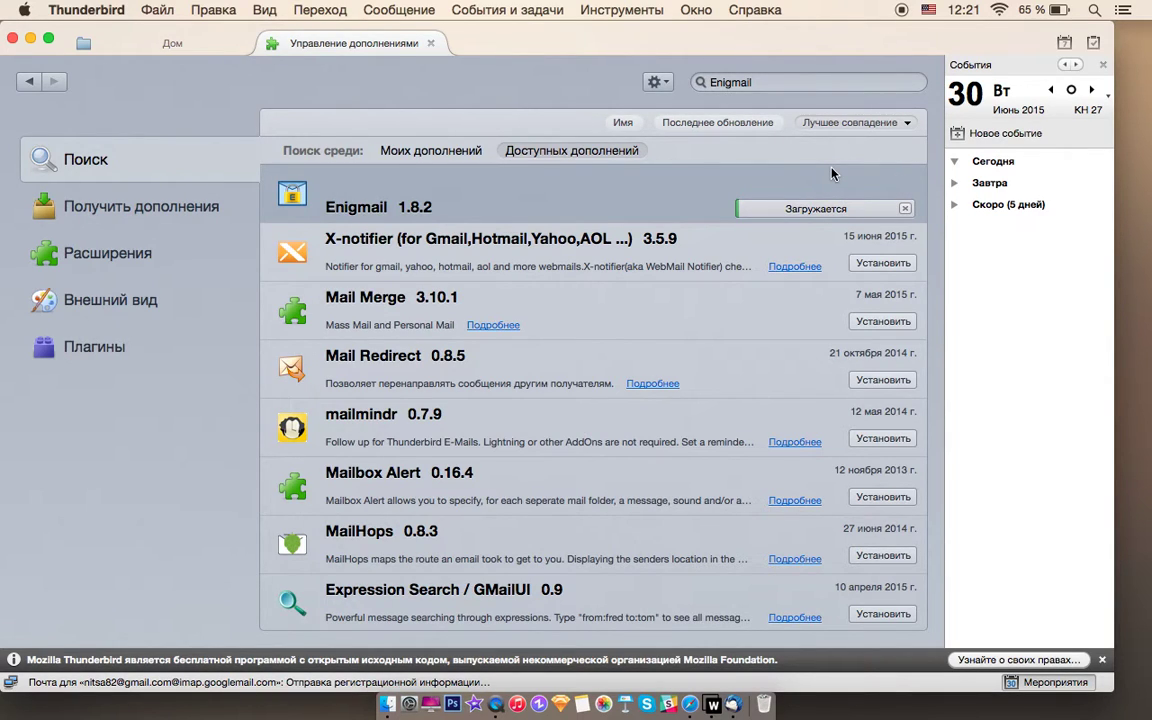
key(ctrl+Up)
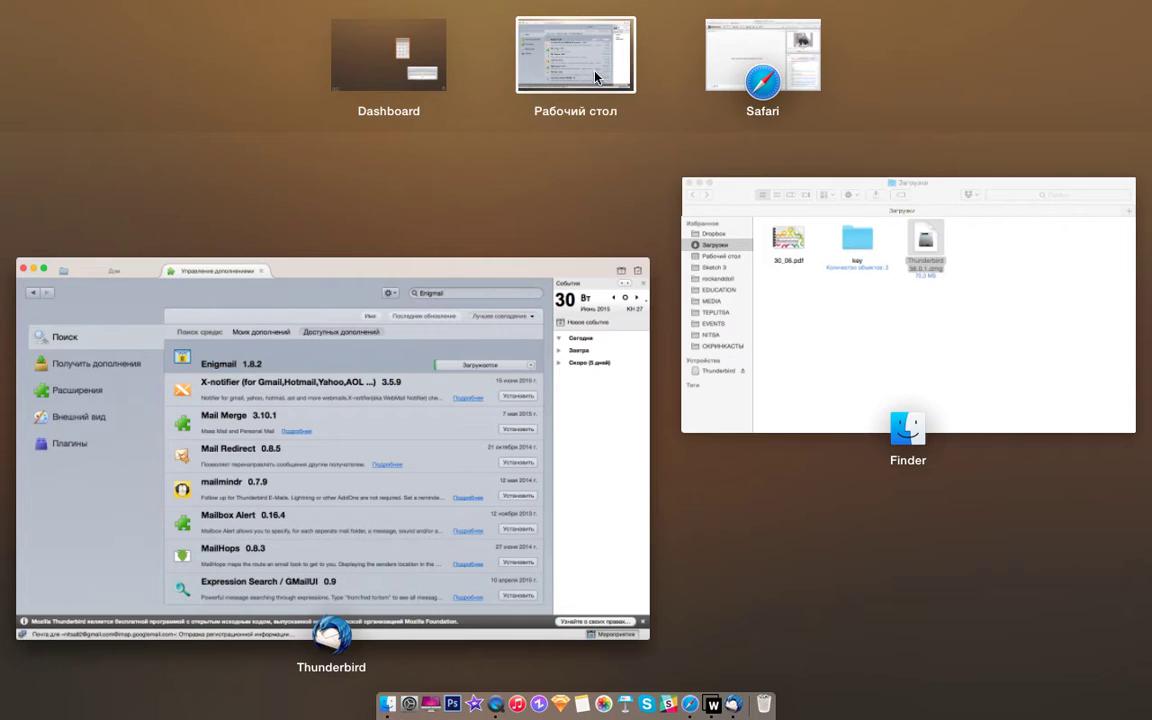
Check the Safari webinar page, then bring the Thunderbird add-ons window back to the front
click(763, 68)
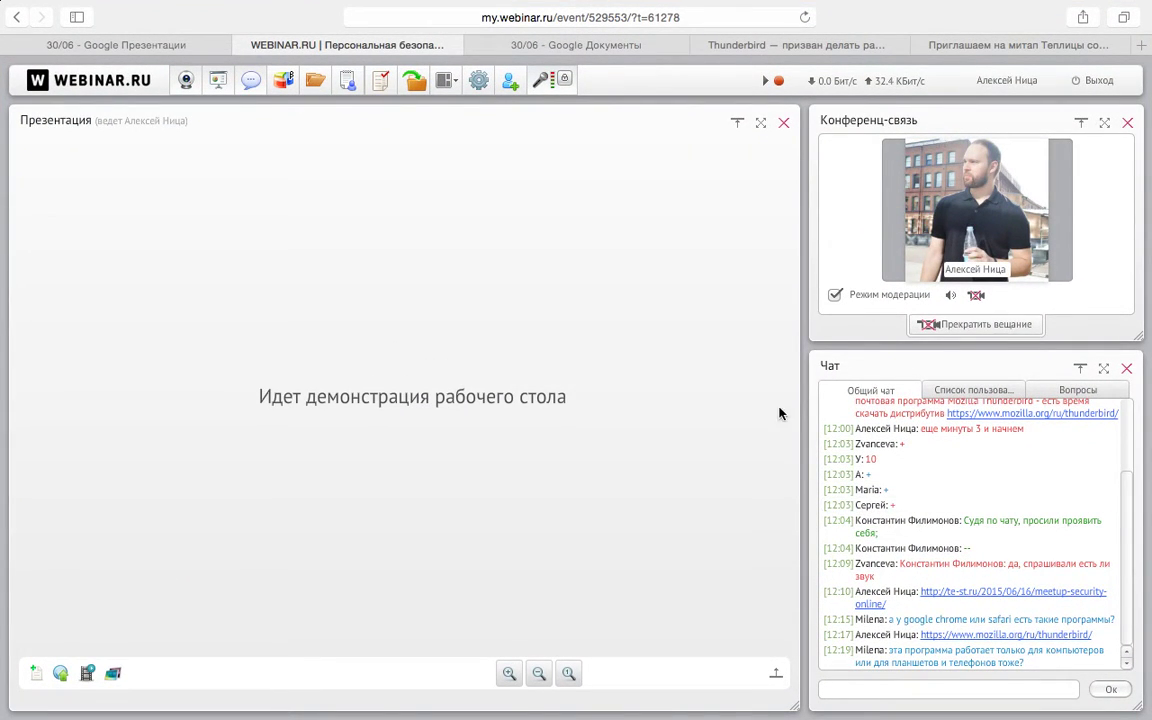
key(ctrl+Up)
click(533, 68)
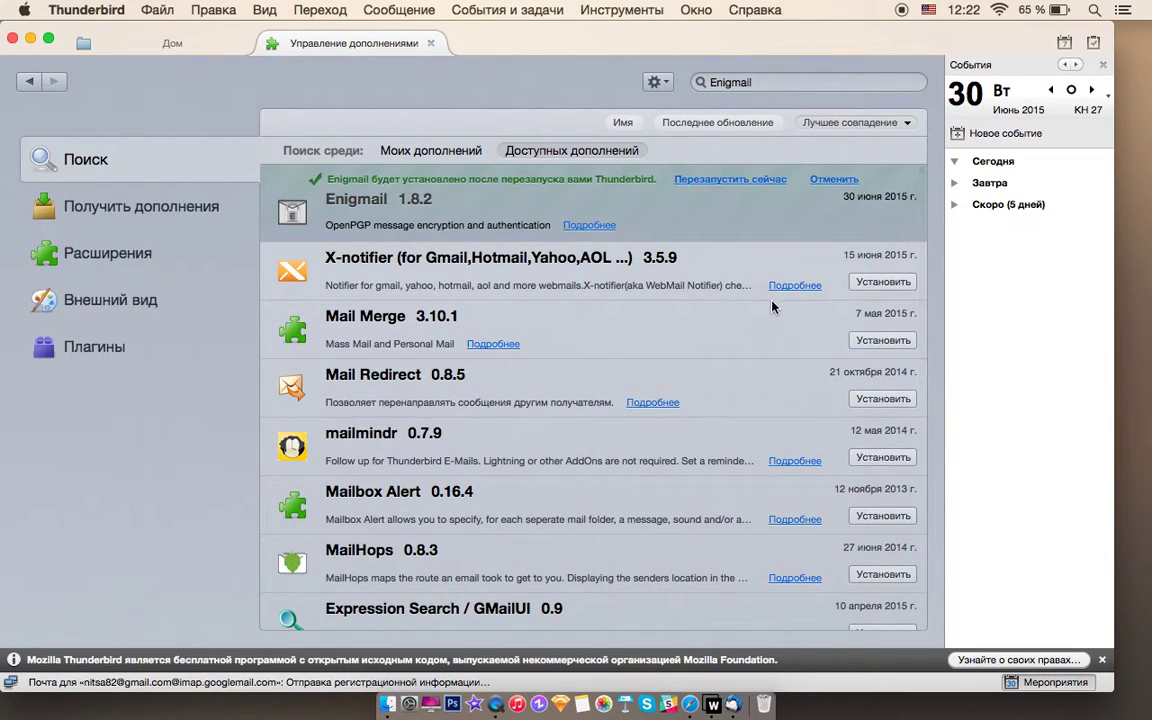
Restart Thunderbird now so the Enigmail 1.8.2 installation completes
click(736, 183)
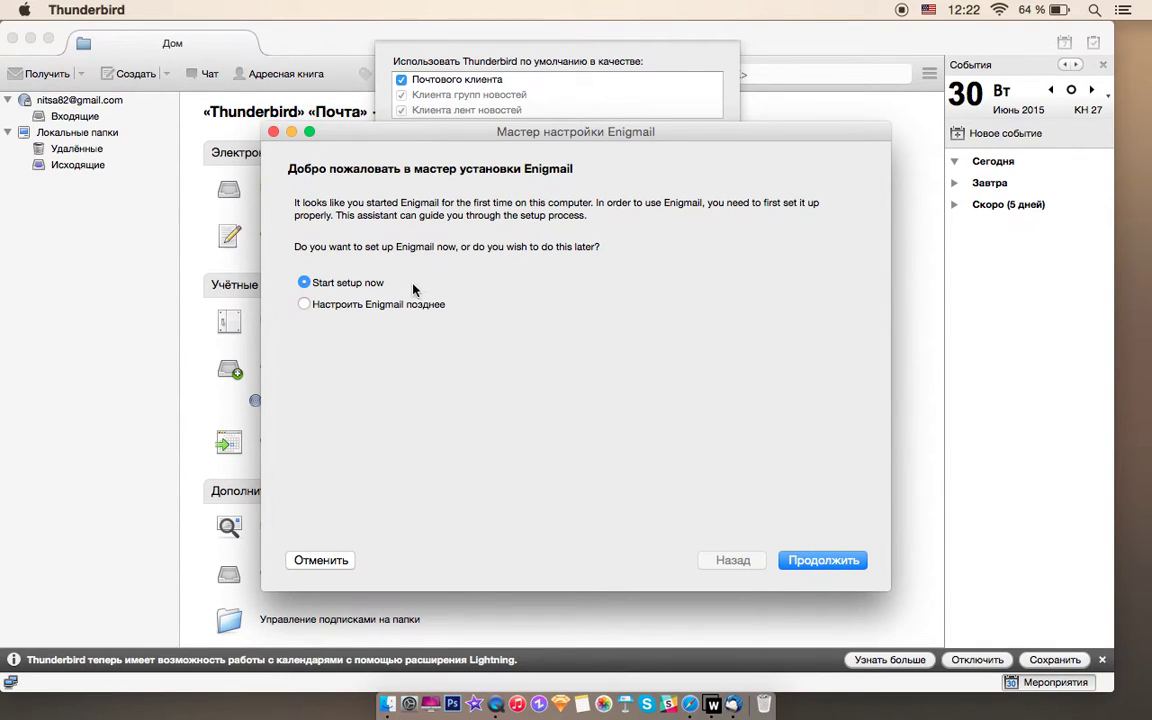
Start the Enigmail setup and accept the standard configuration to reach key selection
click(822, 561)
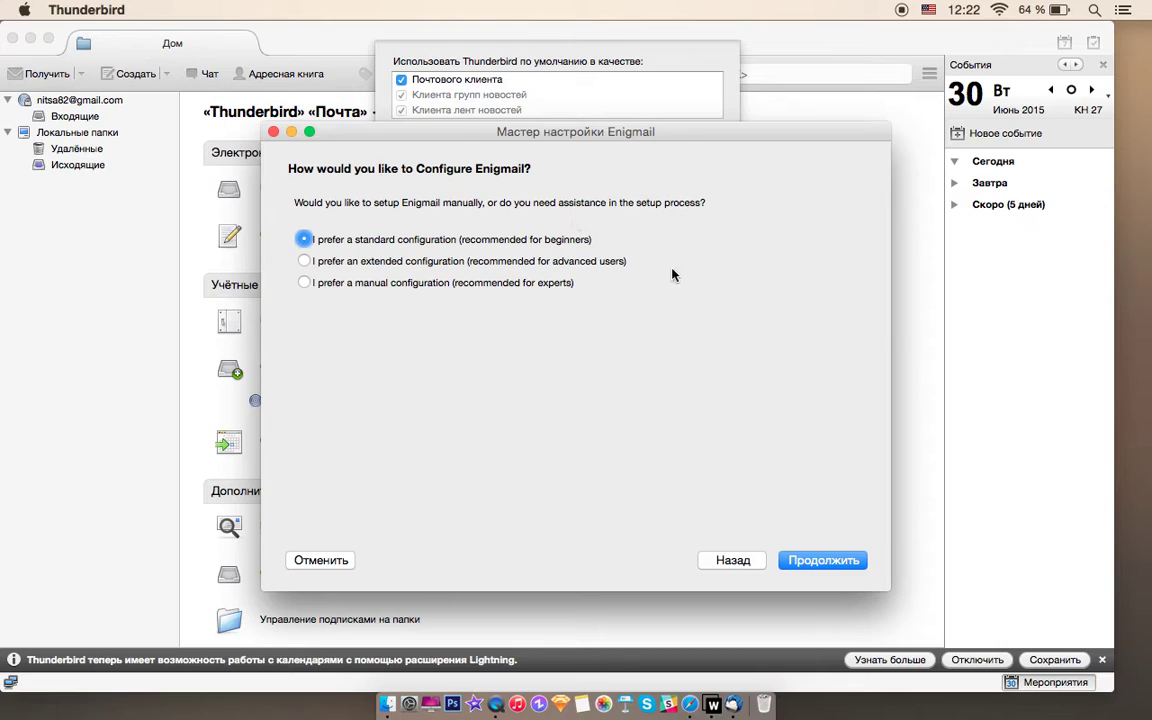
click(831, 565)
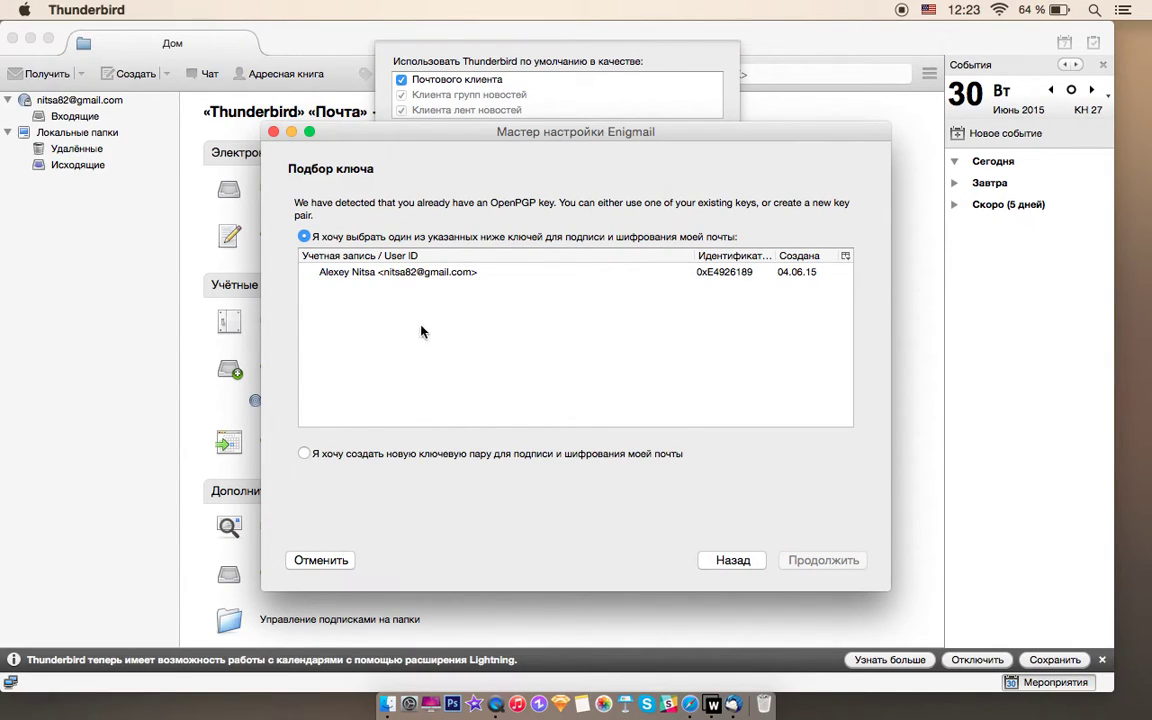
Choose 'Я хочу создать новую ключевую пару' and continue to the passphrase page
click(310, 455)
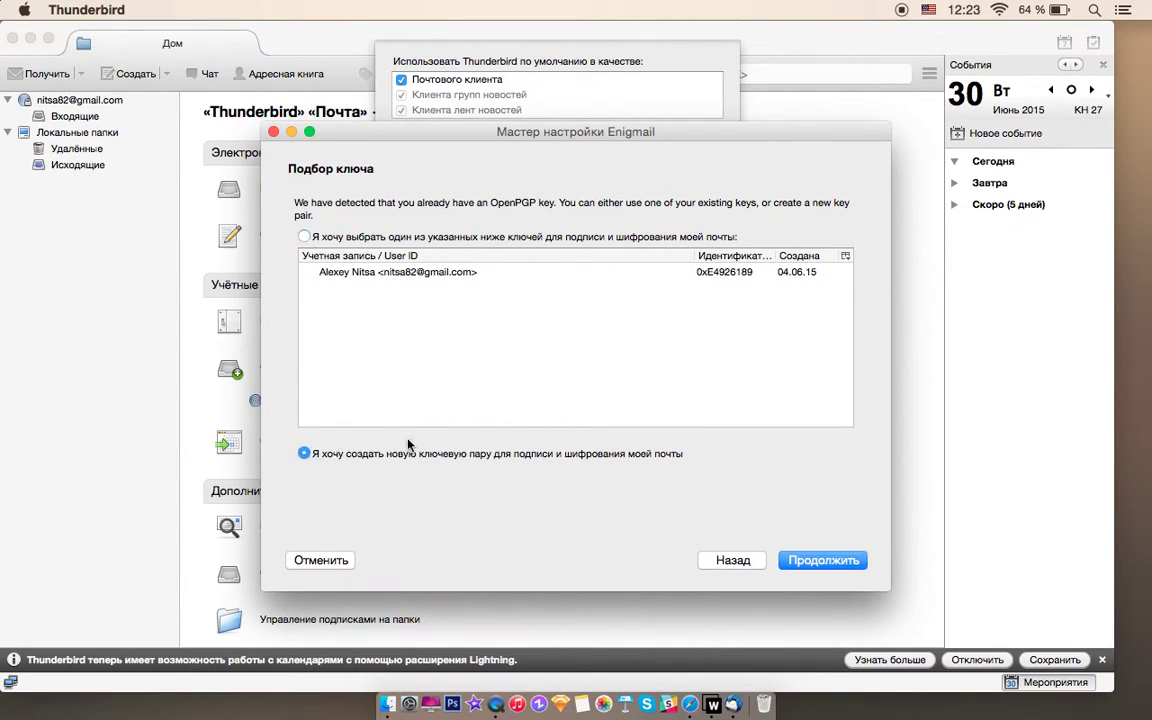
click(826, 563)
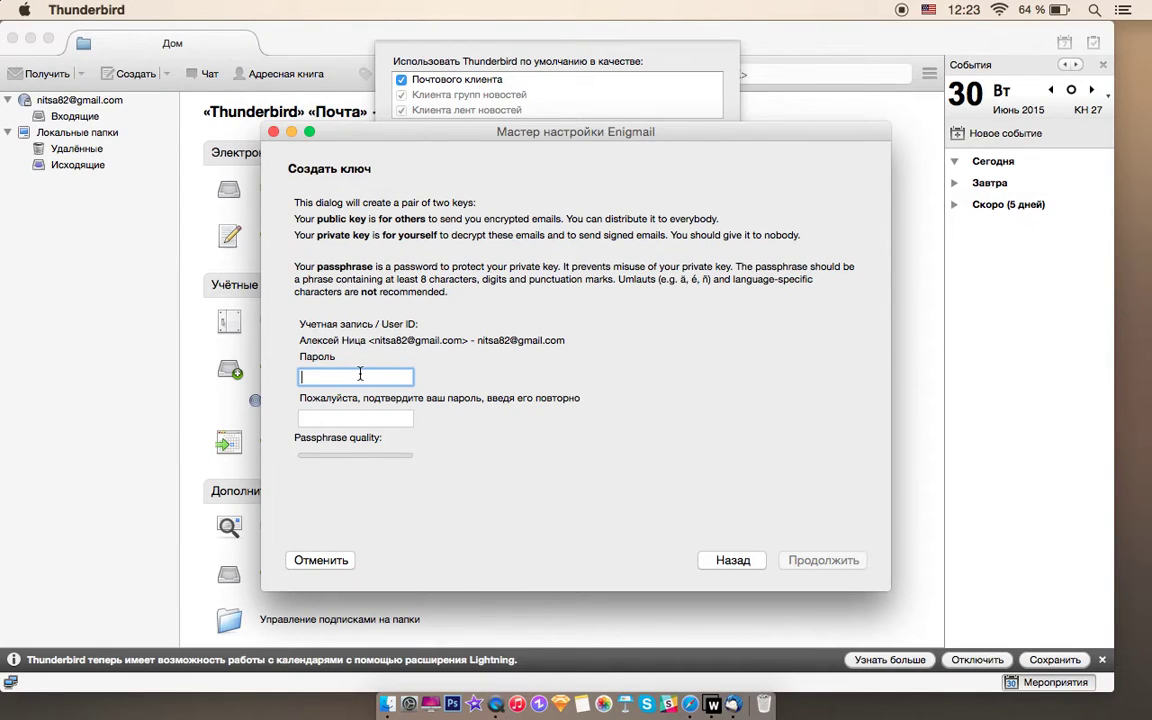
Enter a roughly 15-character passphrase for the new key in the Пароль field
text(••)
key(BackSpace)
key(BackSpace)
text(••••••••••••••••••)
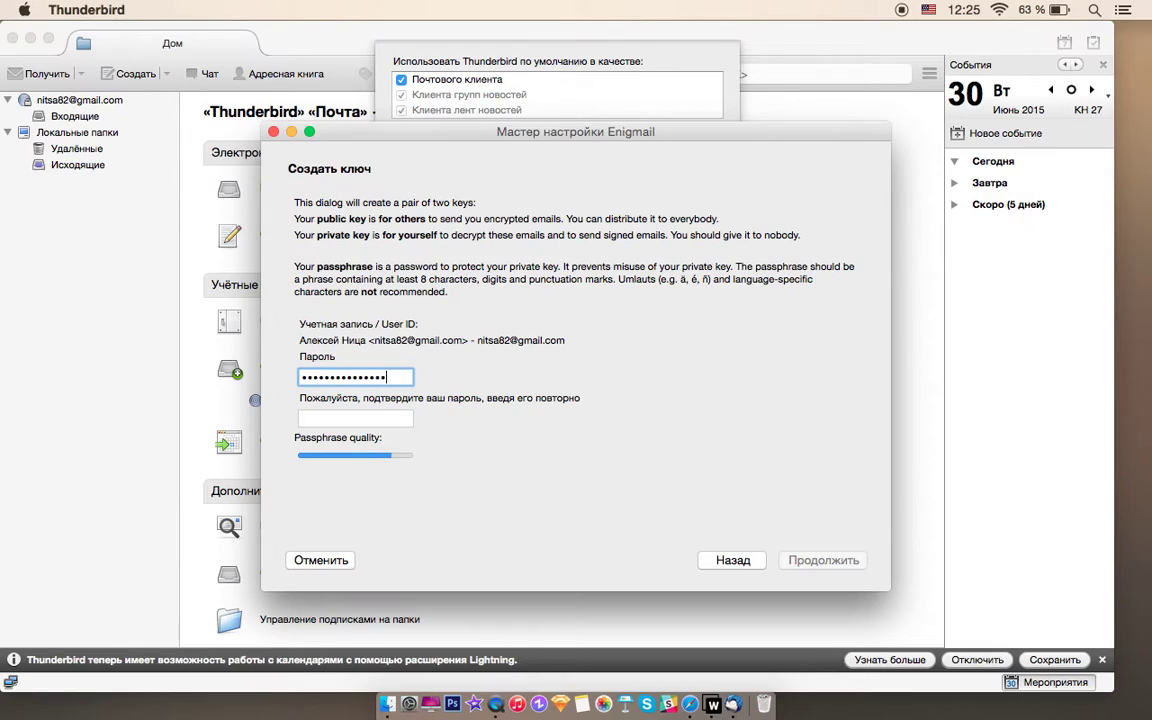
Type the confirmation passphrase and append an extra character to both passphrase fields
click(340, 415)
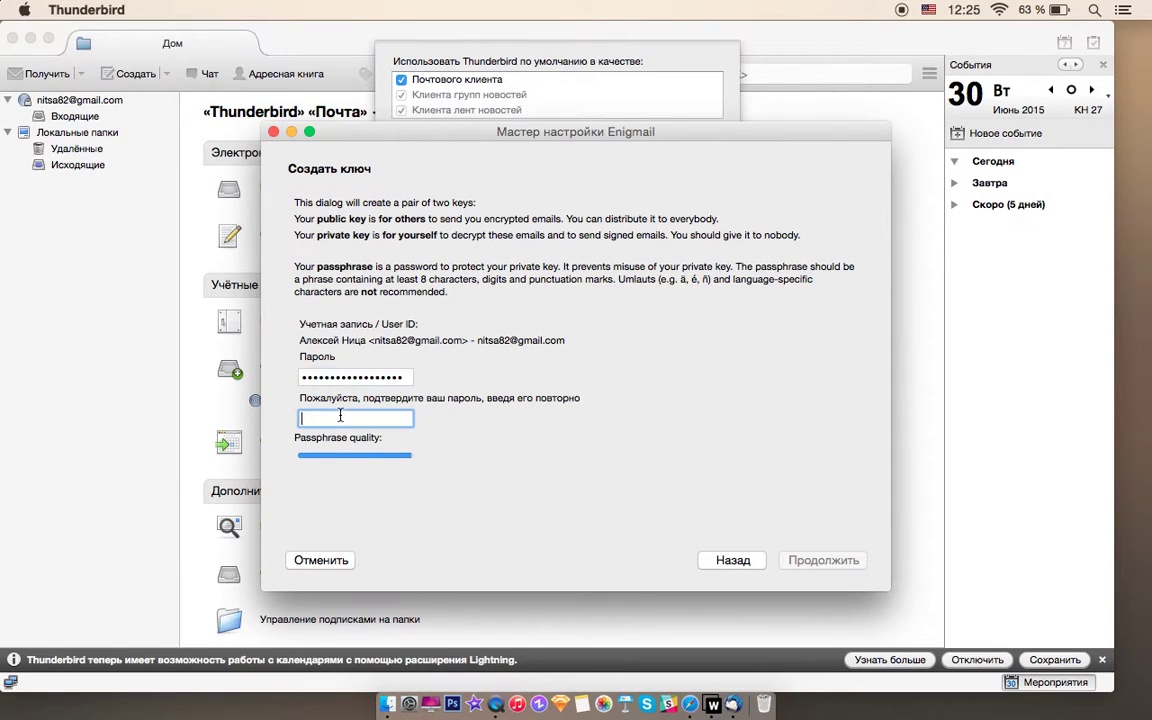
text(•••••••••••••••••••)
click(411, 377)
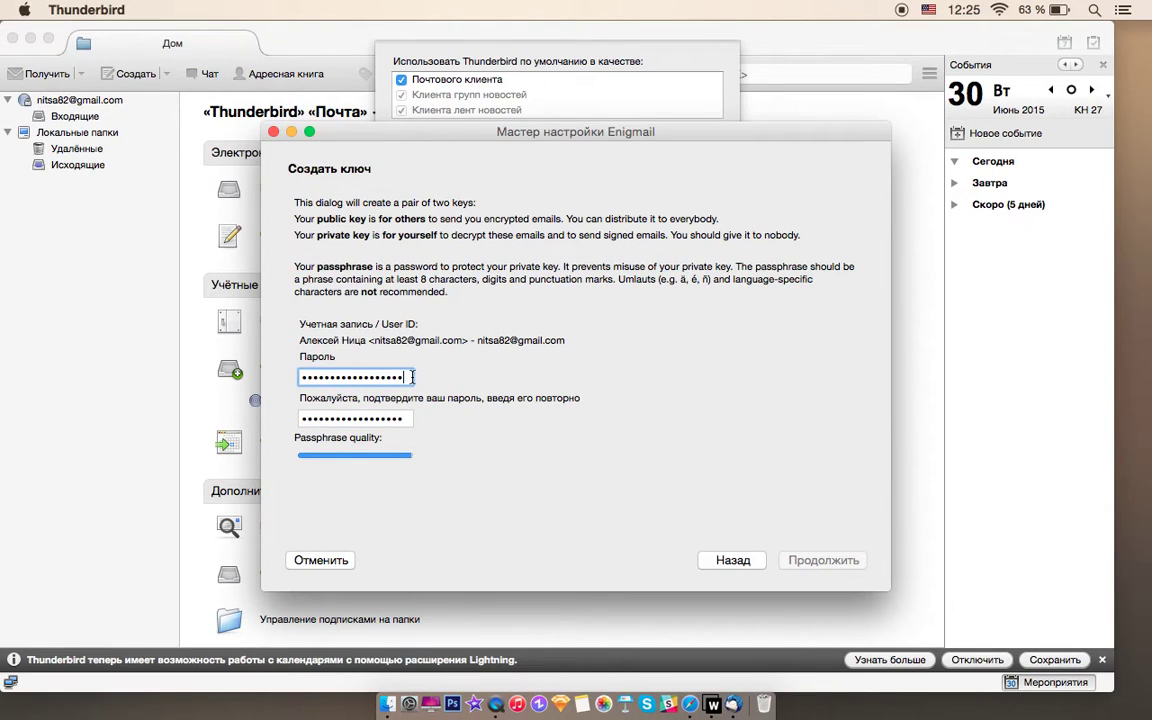
text(1)
click(410, 420)
text(1)
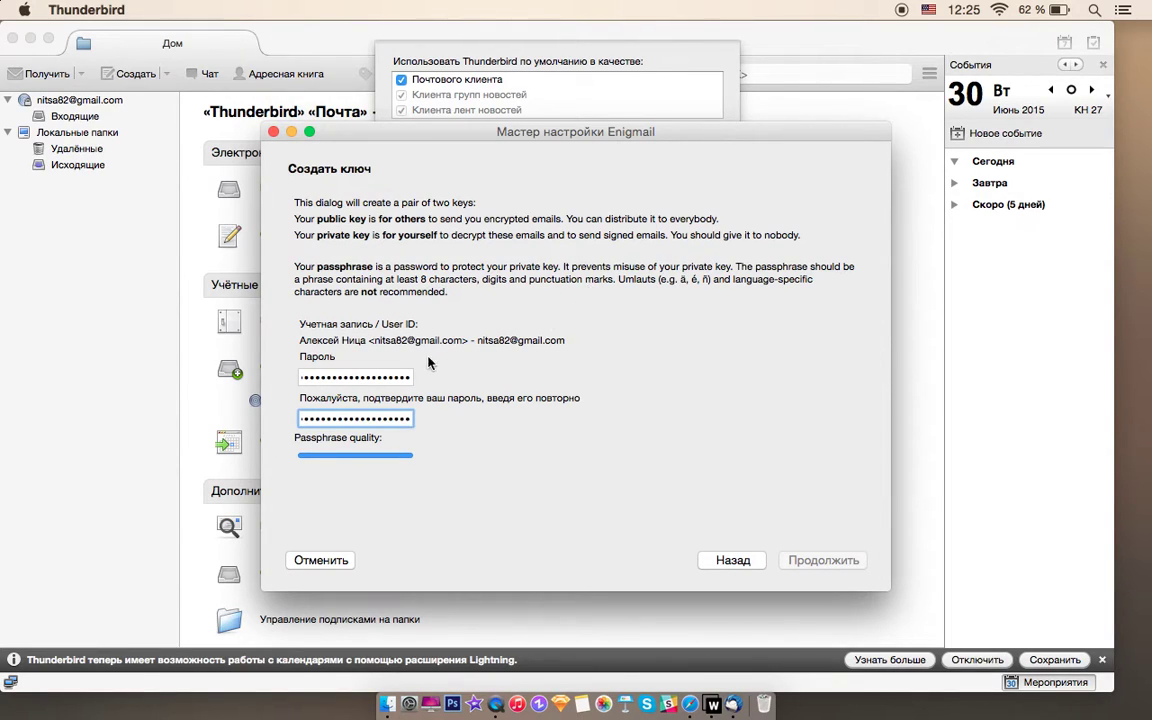
Review the confirmation entry and erase the first passphrase field
click(400, 377)
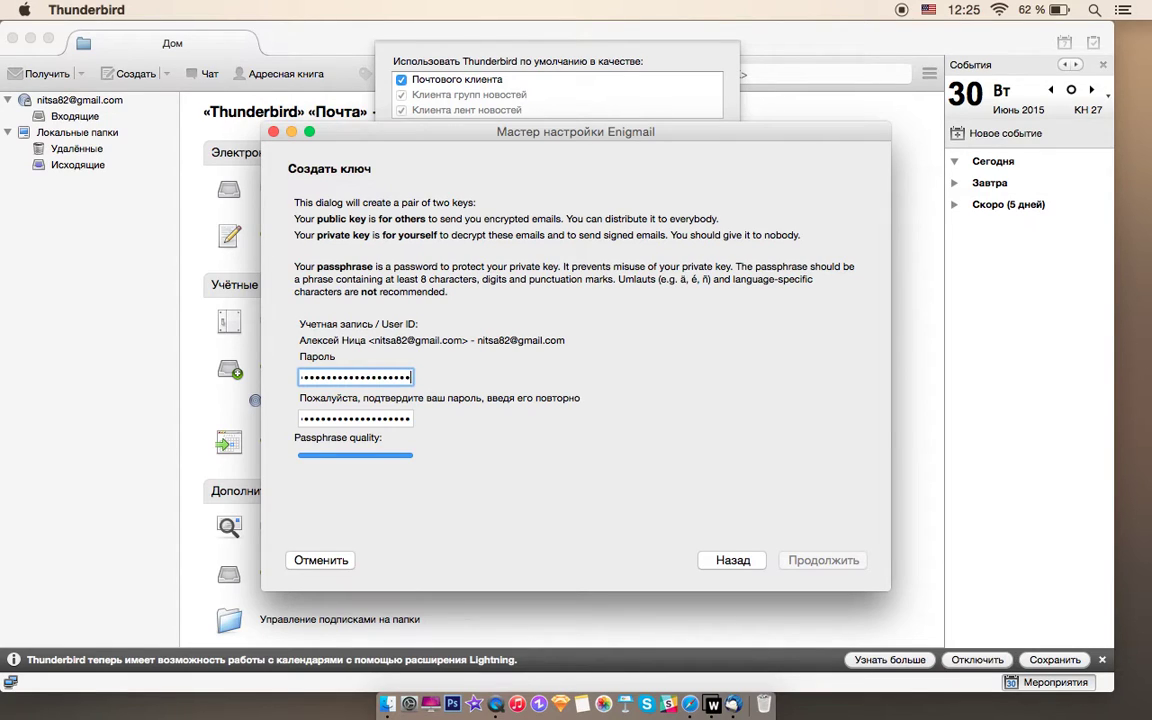
click(412, 419)
drag(412, 419, 447, 426)
key(Right)
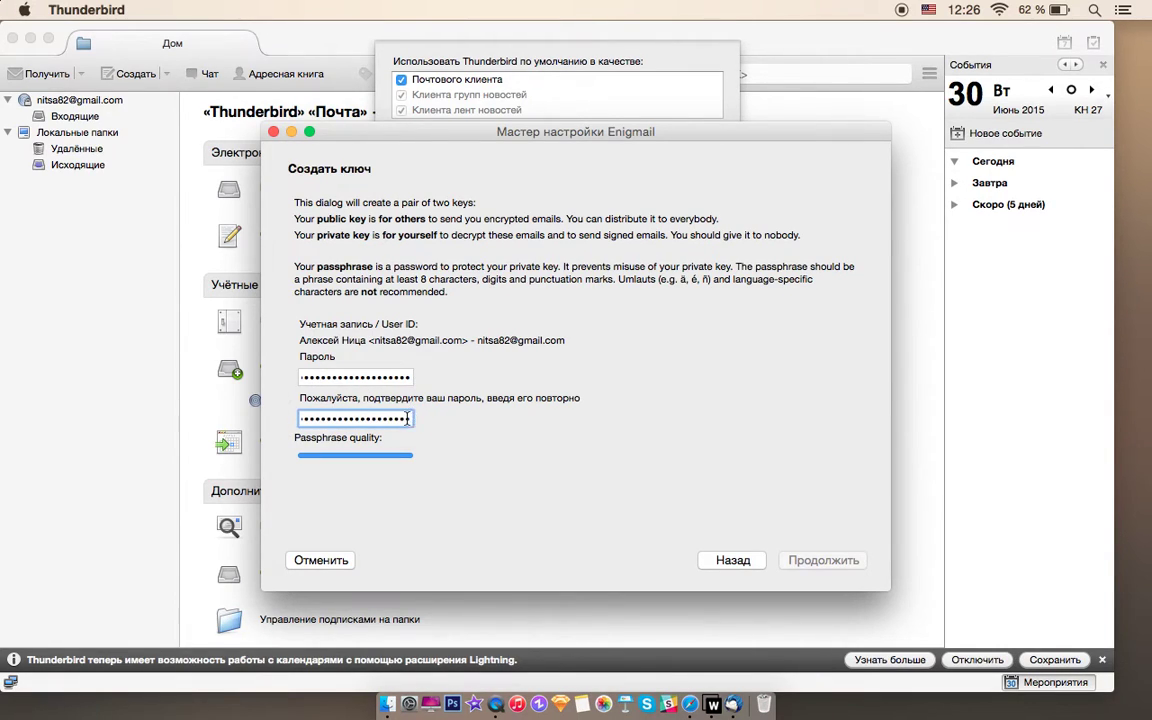
click(411, 379)
key(BackSpace)
key(BackSpace)
key(BackSpace)
key(BackSpace)
key(BackSpace)
key(BackSpace)
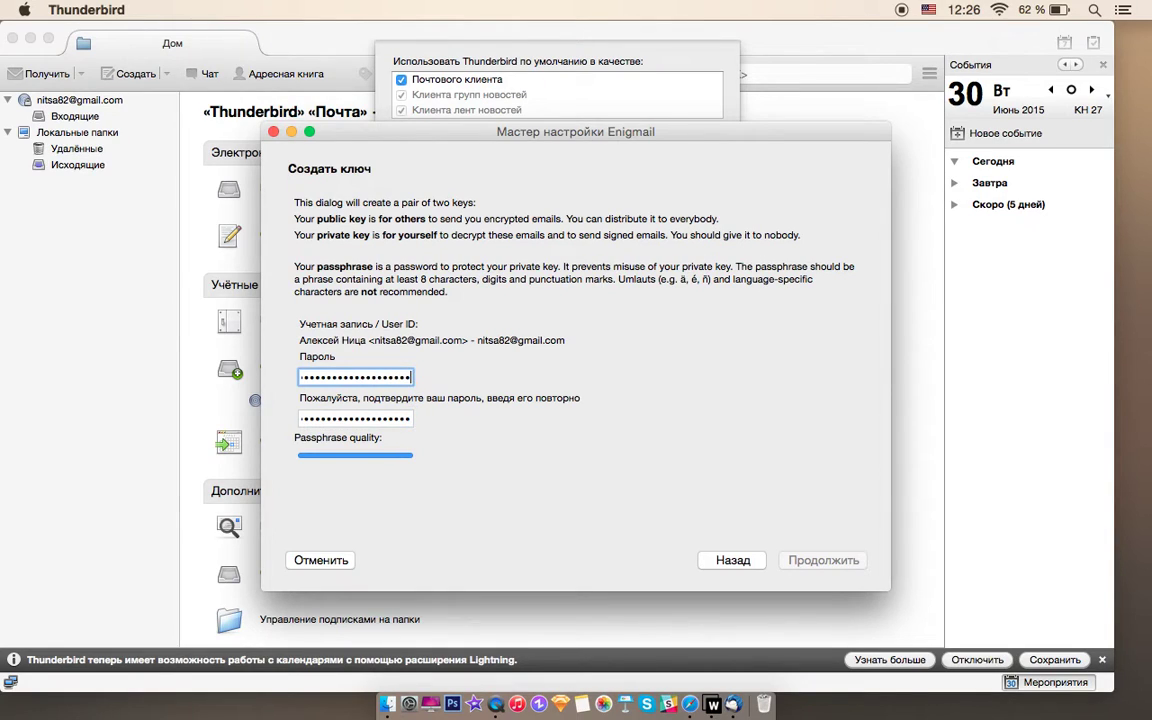
key(BackSpace)
key(BackSpace)
key(BackSpace)
key(BackSpace)
key(BackSpace)
key(BackSpace)
key(BackSpace)
key(BackSpace)
key(BackSpace)
key(BackSpace)
key(BackSpace)
key(BackSpace)
key(BackSpace)
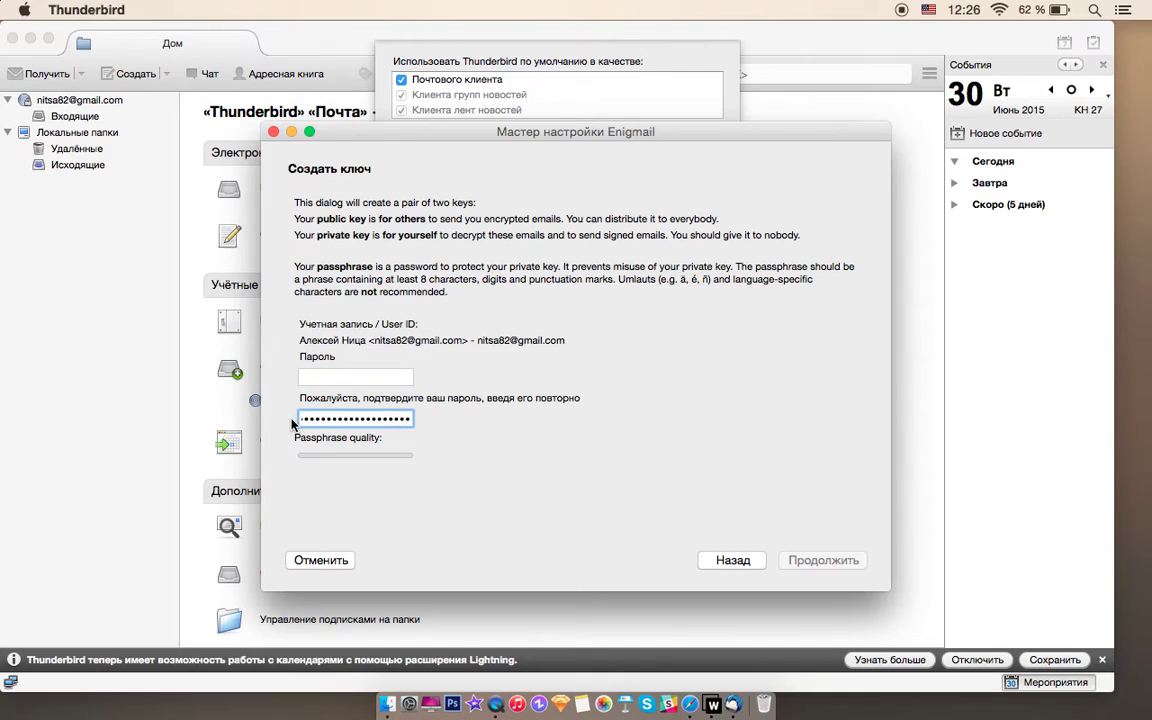
Clear the confirmation, enter a longer passphrase filling the quality bar, and retype it to confirm
drag(299, 418, 499, 419)
key(BackSpace)
key(BackSpace)
key(BackSpace)
key(BackSpace)
key(BackSpace)
key(BackSpace)
click(357, 375)
text(••••••••••)
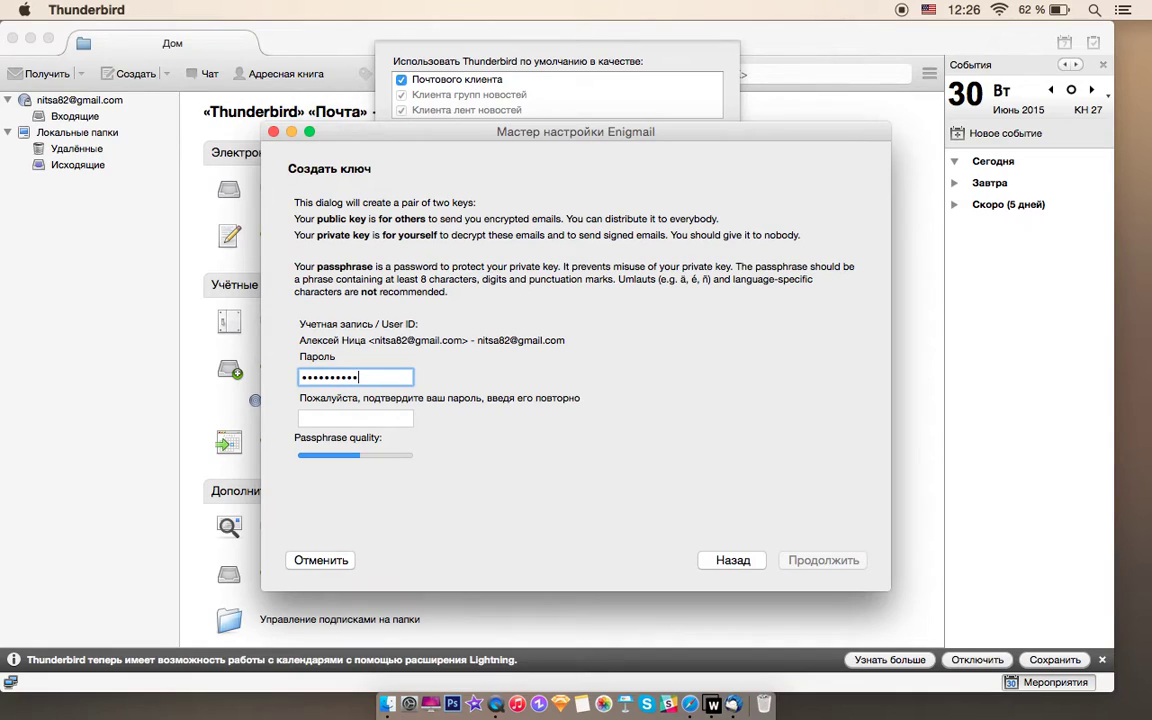
key(BackSpace)
key(BackSpace)
key(BackSpace)
key(BackSpace)
key(BackSpace)
key(BackSpace)
key(BackSpace)
key(BackSpace)
key(BackSpace)
key(BackSpace)
text(•••••)
key(BackSpace)
key(BackSpace)
key(BackSpace)
key(BackSpace)
key(BackSpace)
text(••••••••••••••••••••)
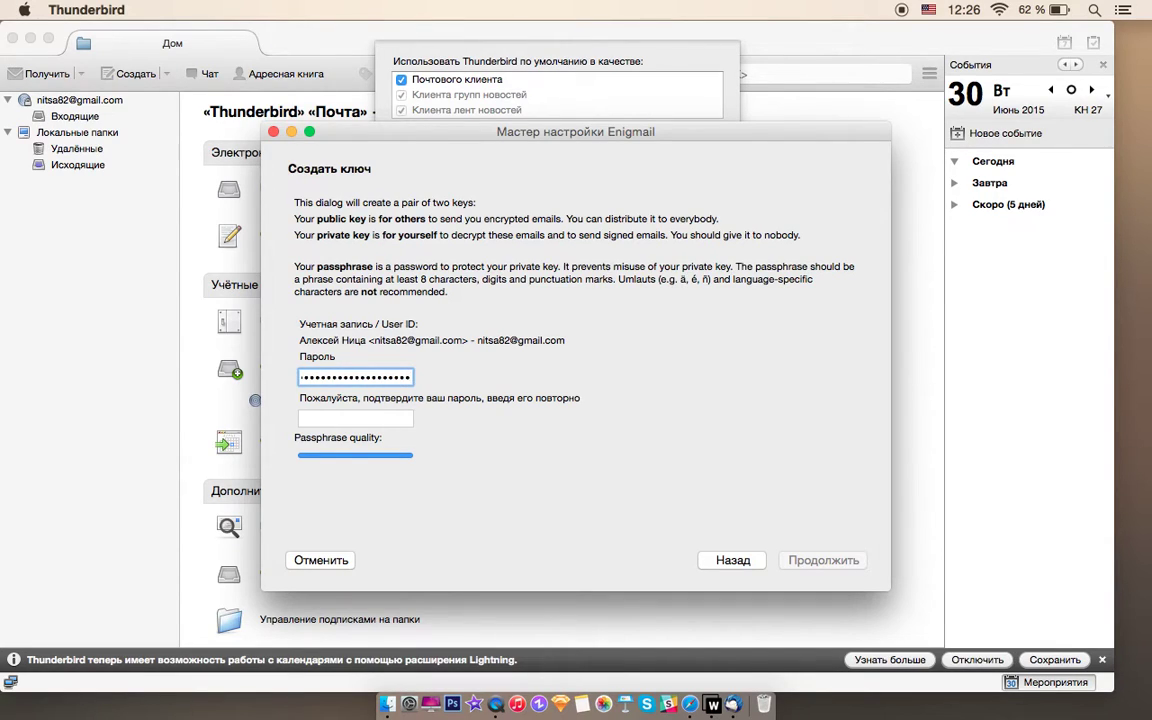
click(318, 420)
text(•••••••••••••)
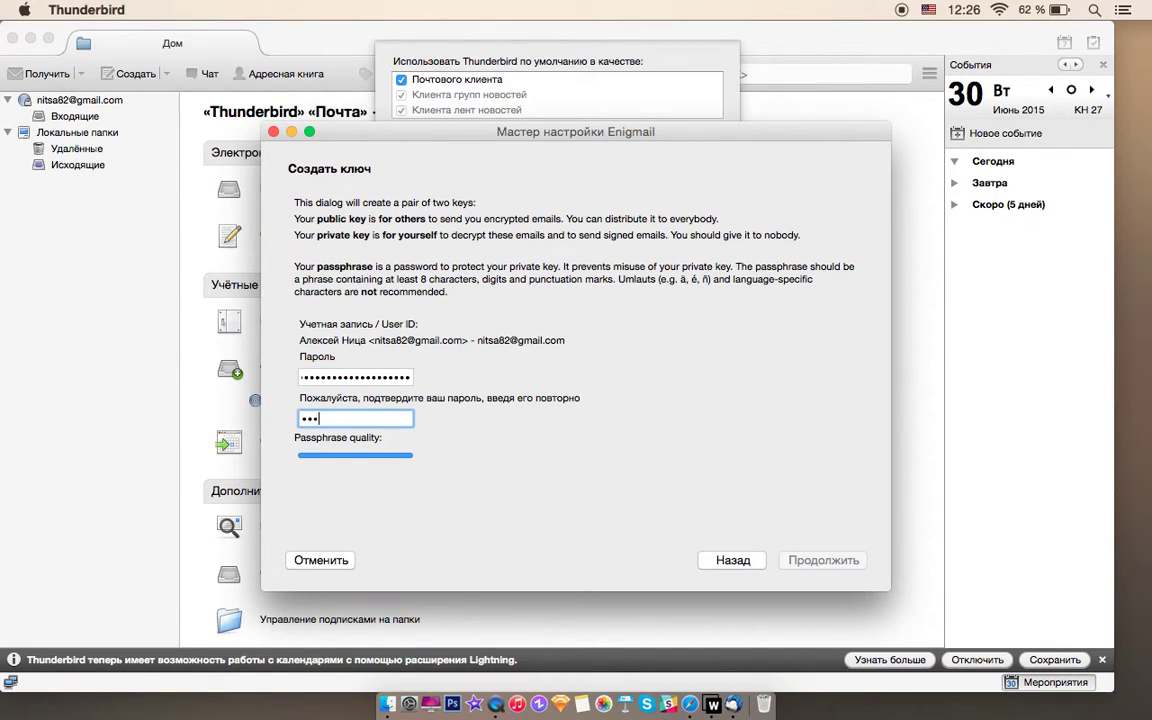
text(••••••••)
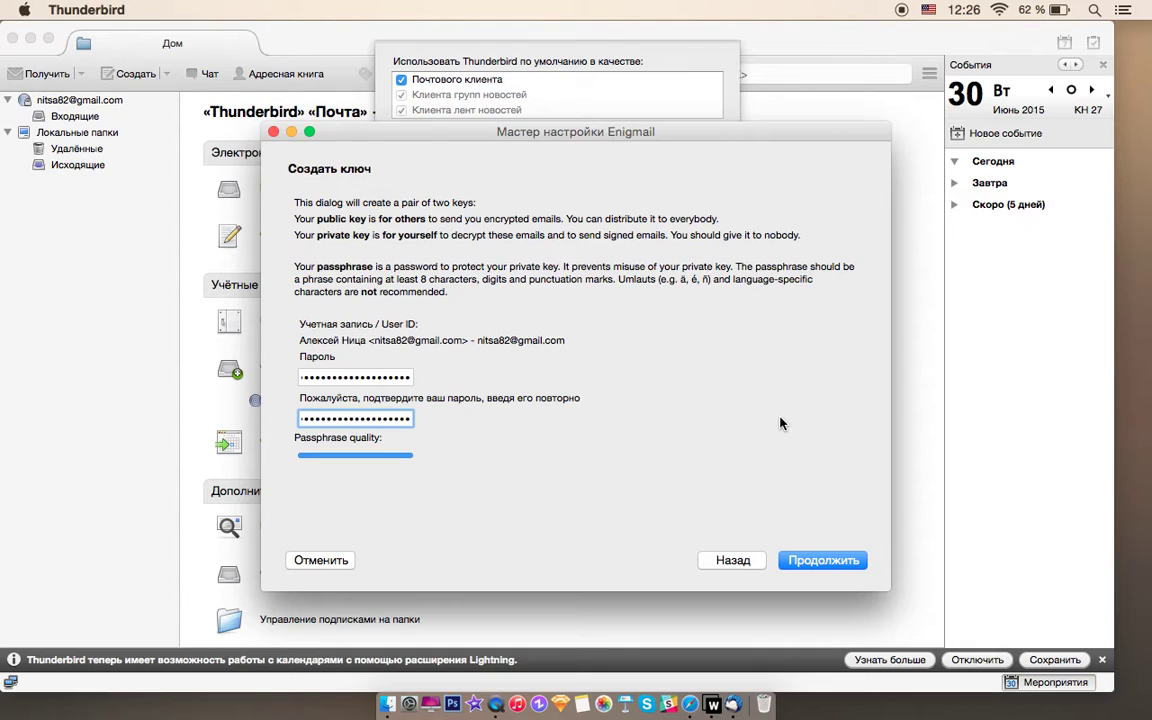
Generate the new key pair and wait until 'Your Key is Generated' appears
click(836, 566)
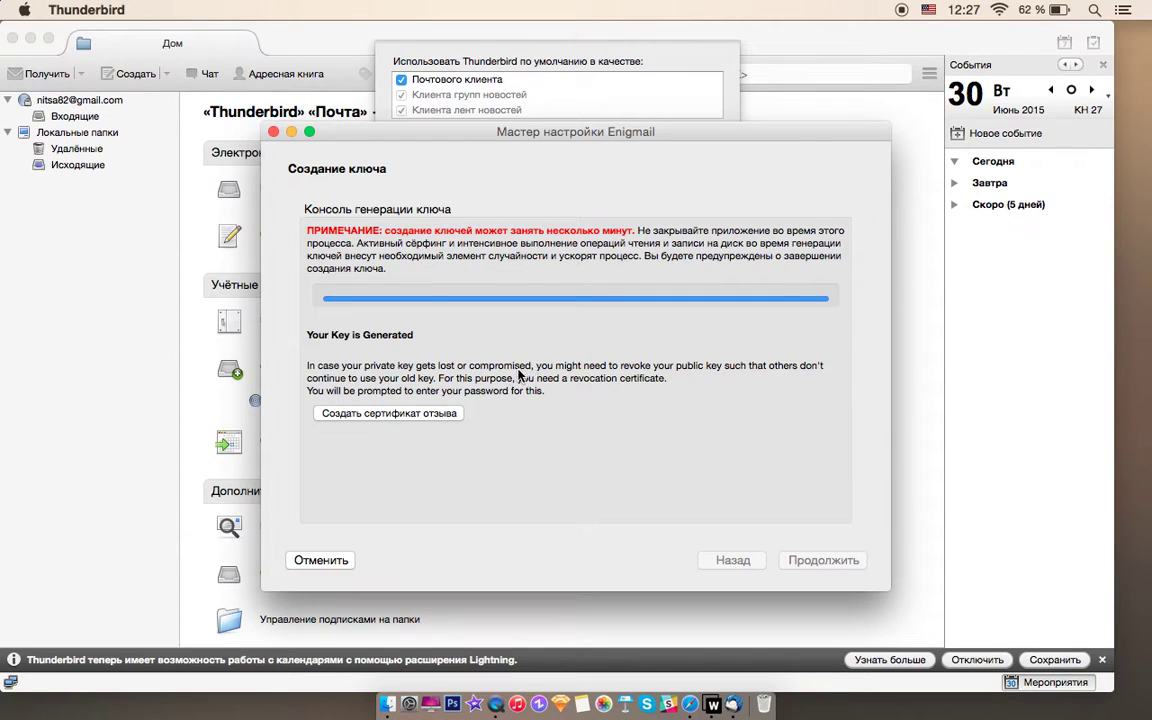
Begin a revocation certificate and enter the key passphrase in the Pinentry Mac prompt
click(418, 414)
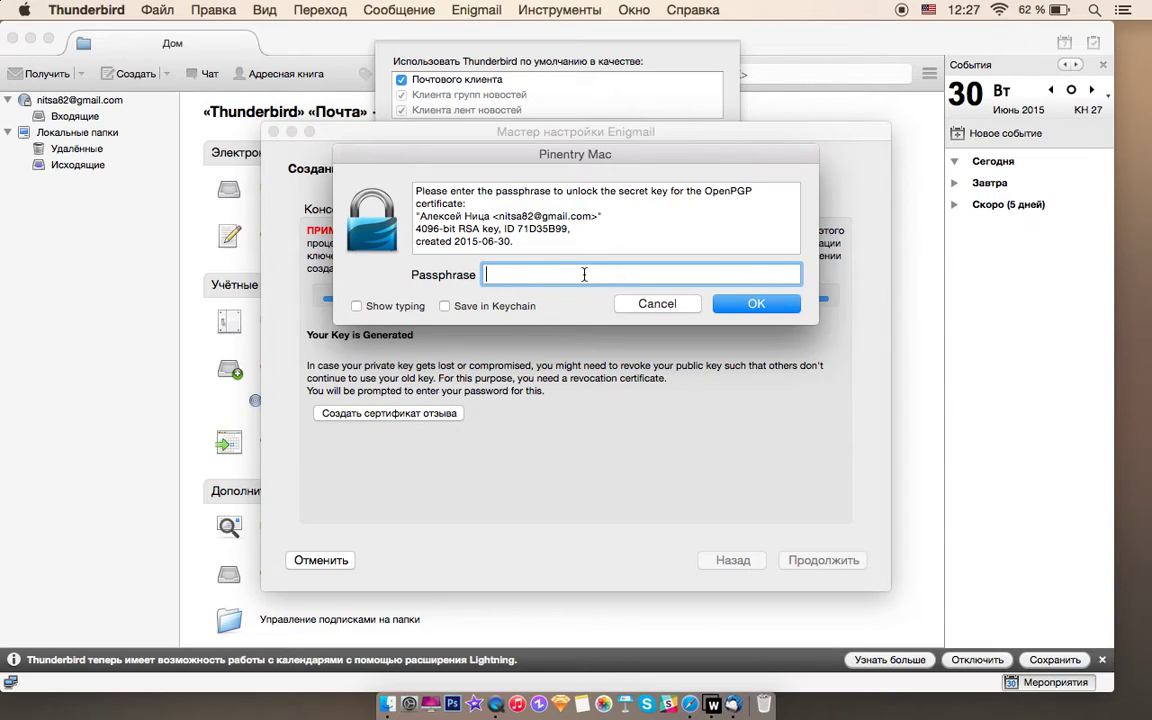
text(••••••••••••••••••••)
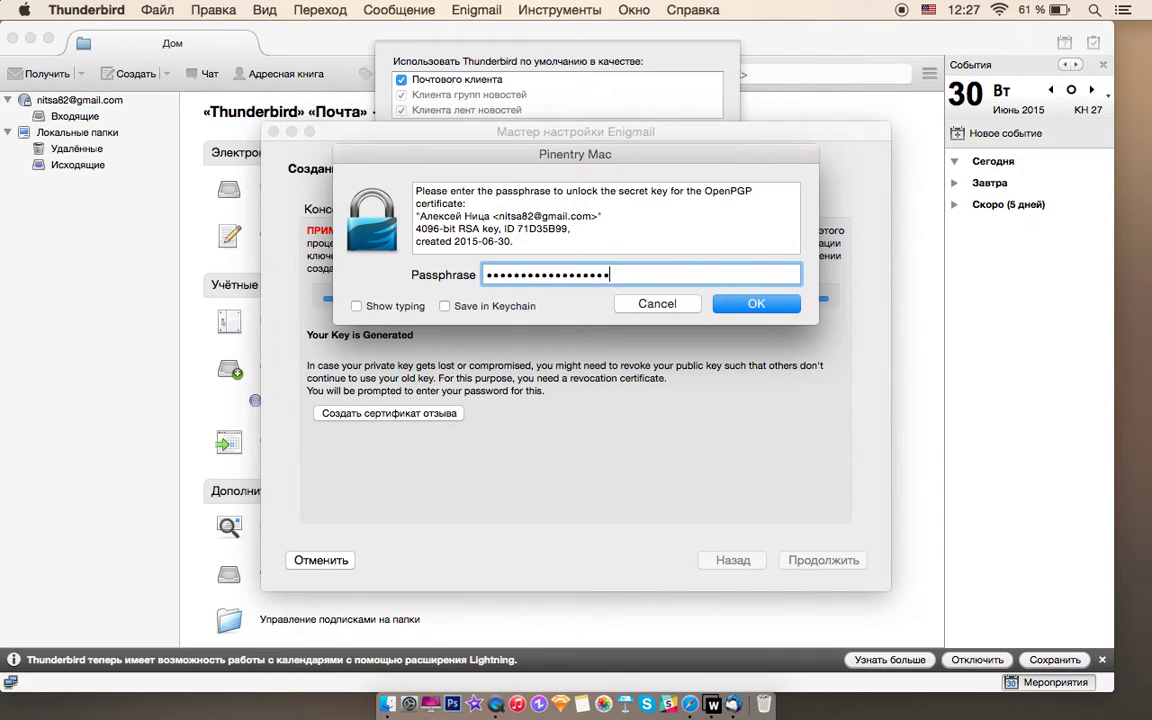
text(••)
Unlock the key saving it in Keychain, save the revocation certificate to Загрузки, and continue
click(445, 305)
key(Return)
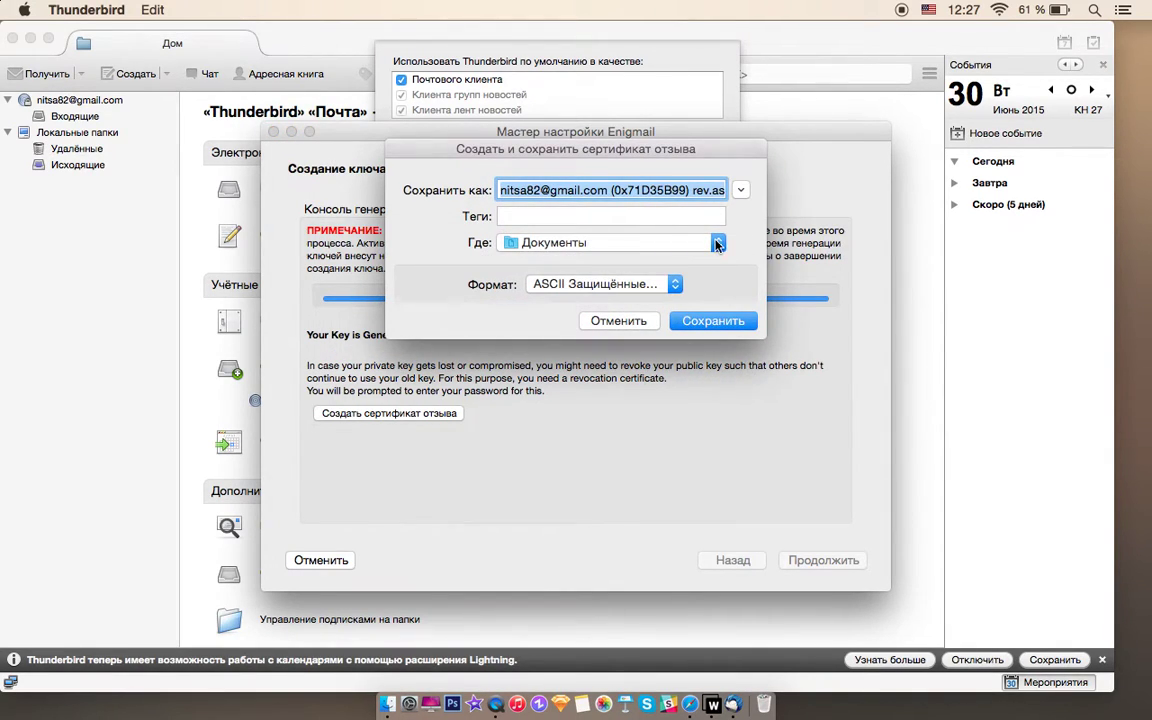
click(717, 245)
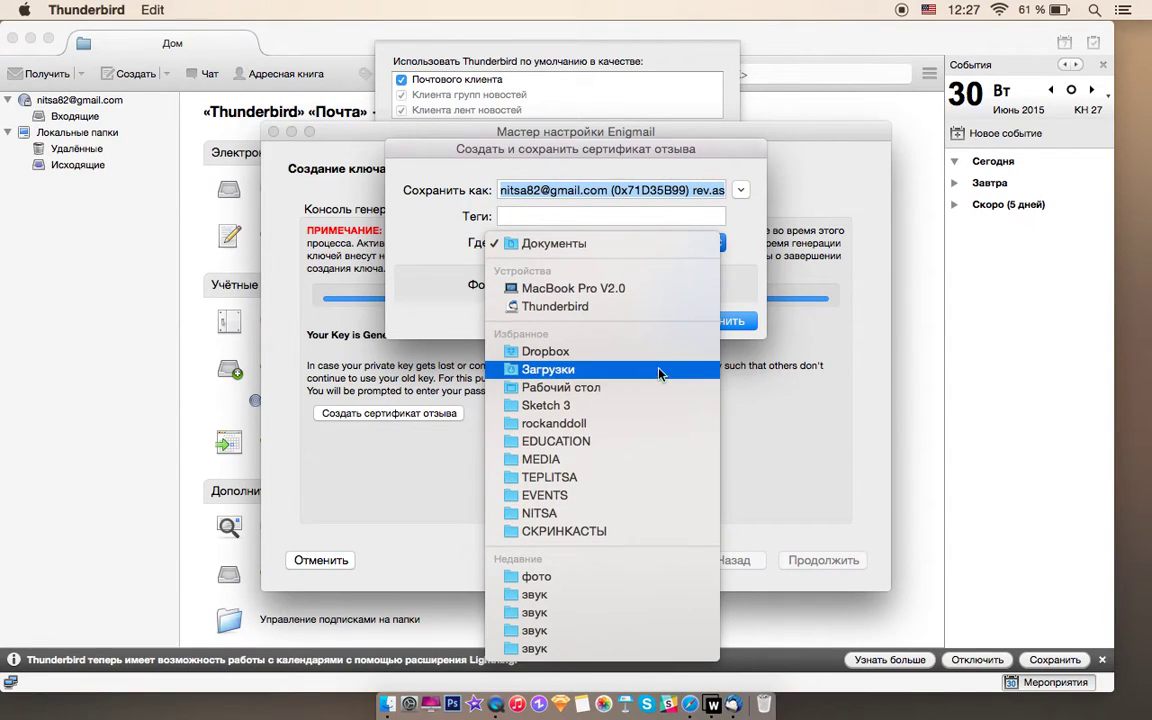
click(659, 371)
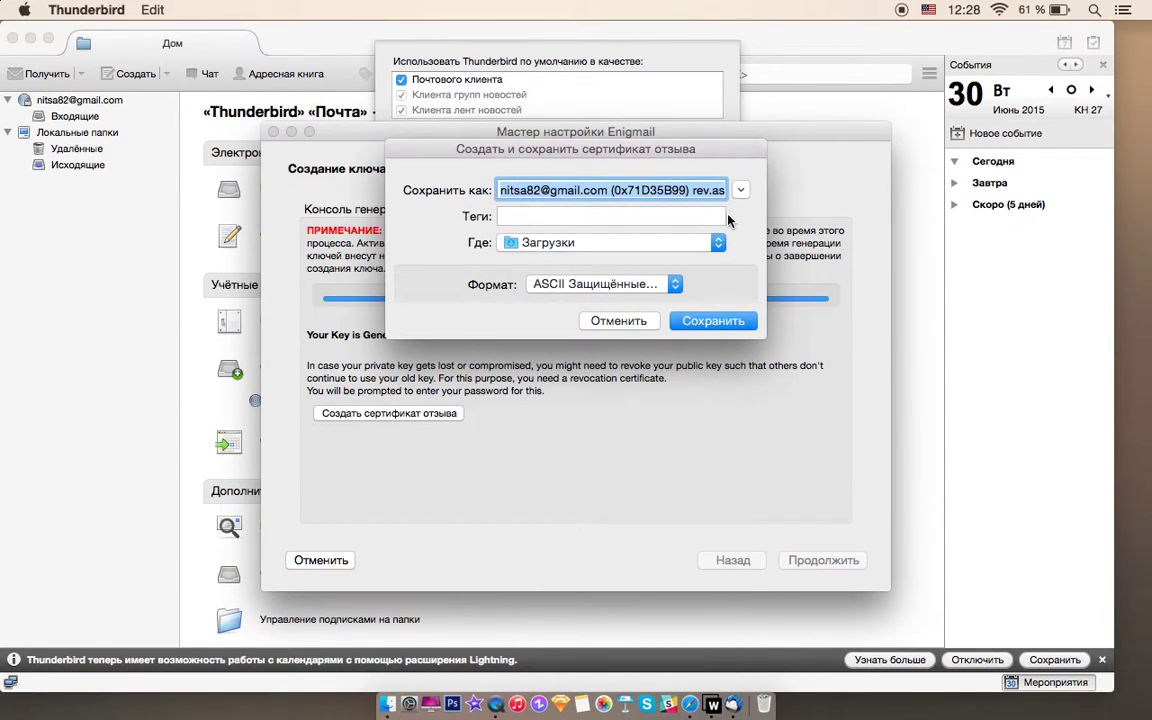
click(718, 321)
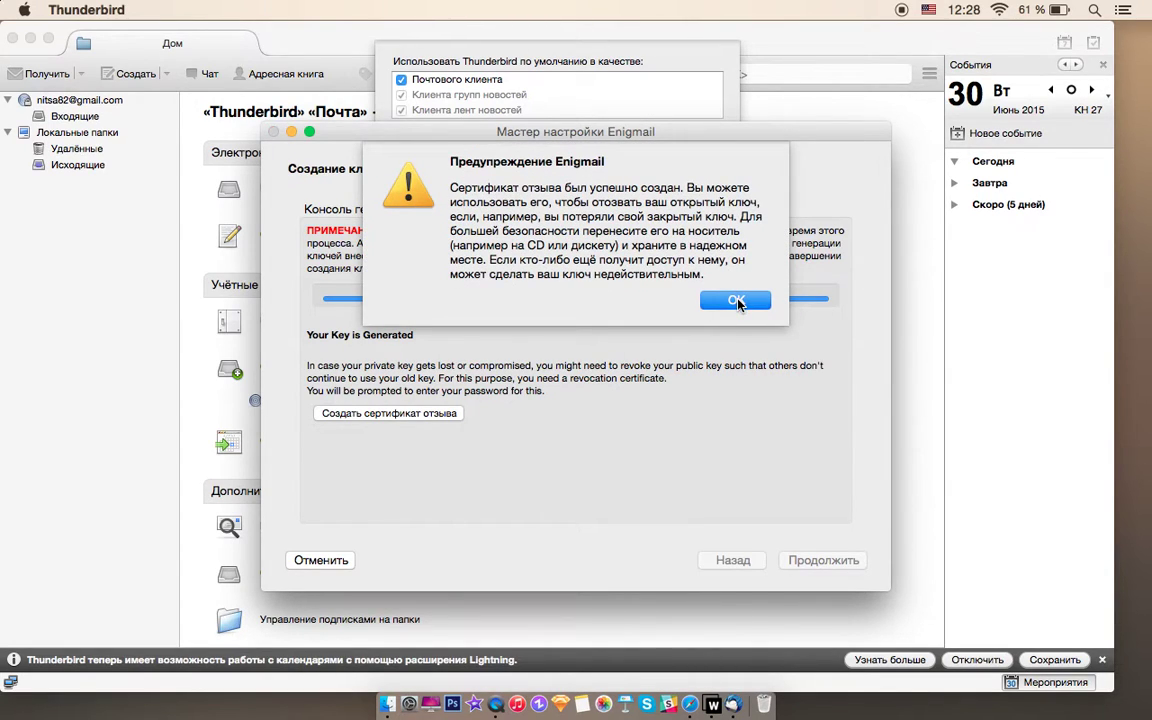
click(736, 302)
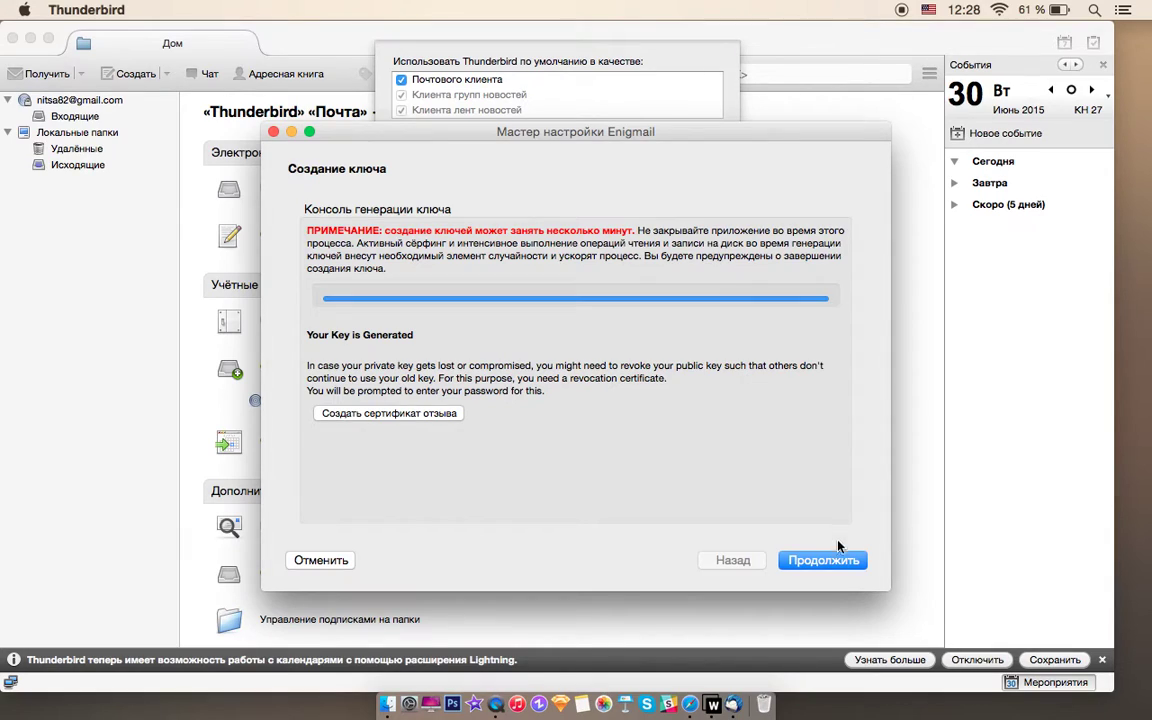
click(833, 561)
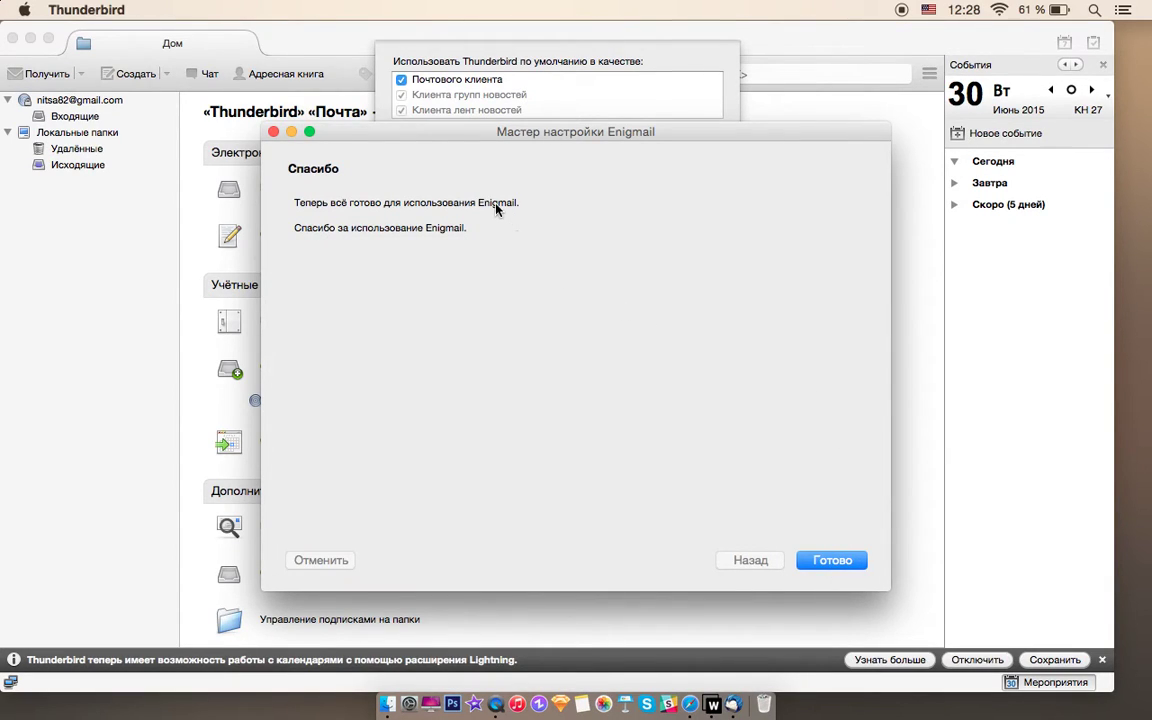
Finish the Enigmail wizard, skip default-client integration, and close the add-ons management tab
click(833, 561)
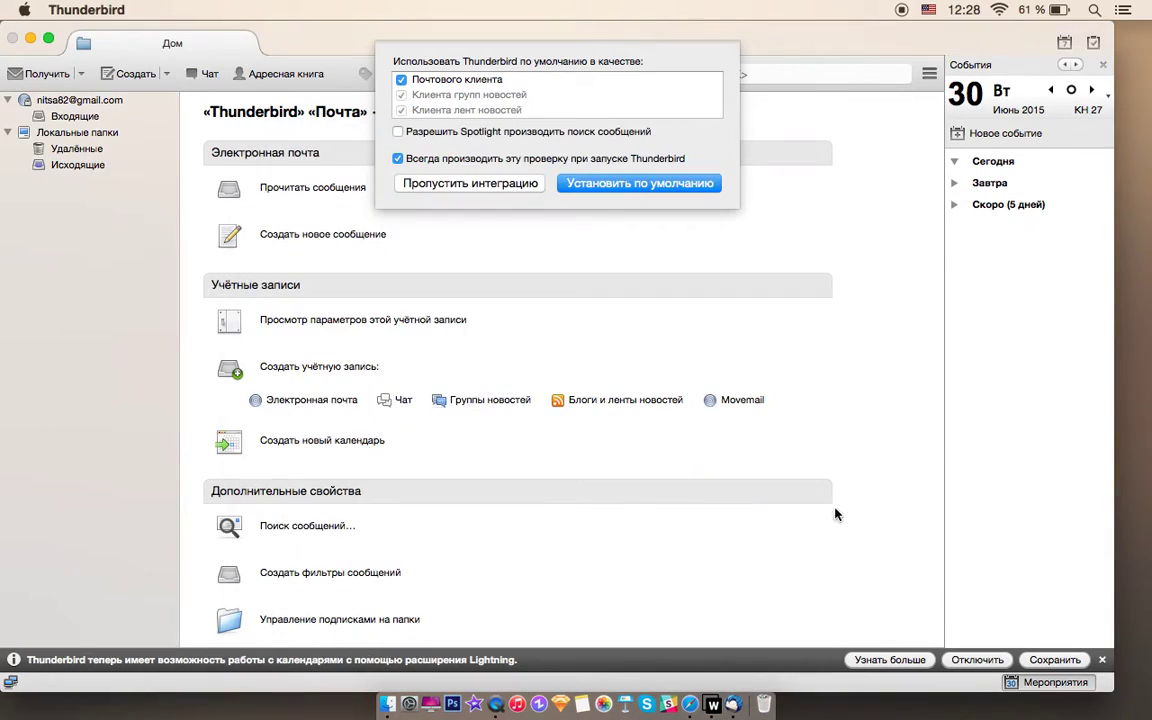
click(480, 183)
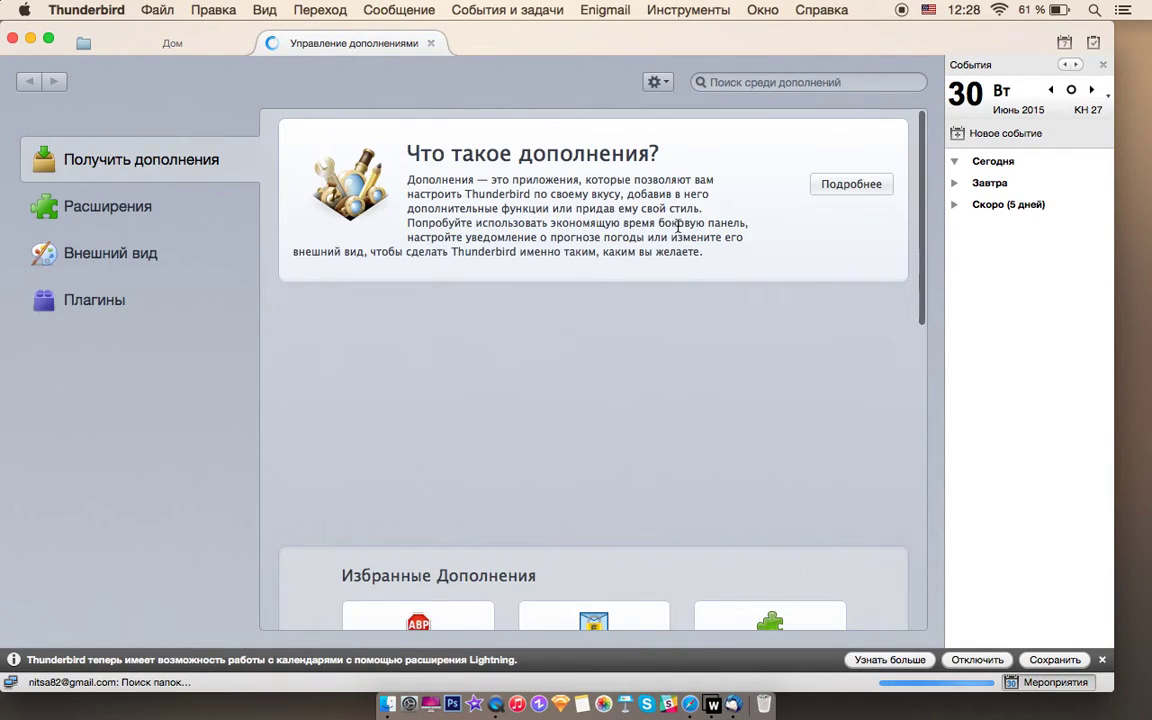
click(430, 43)
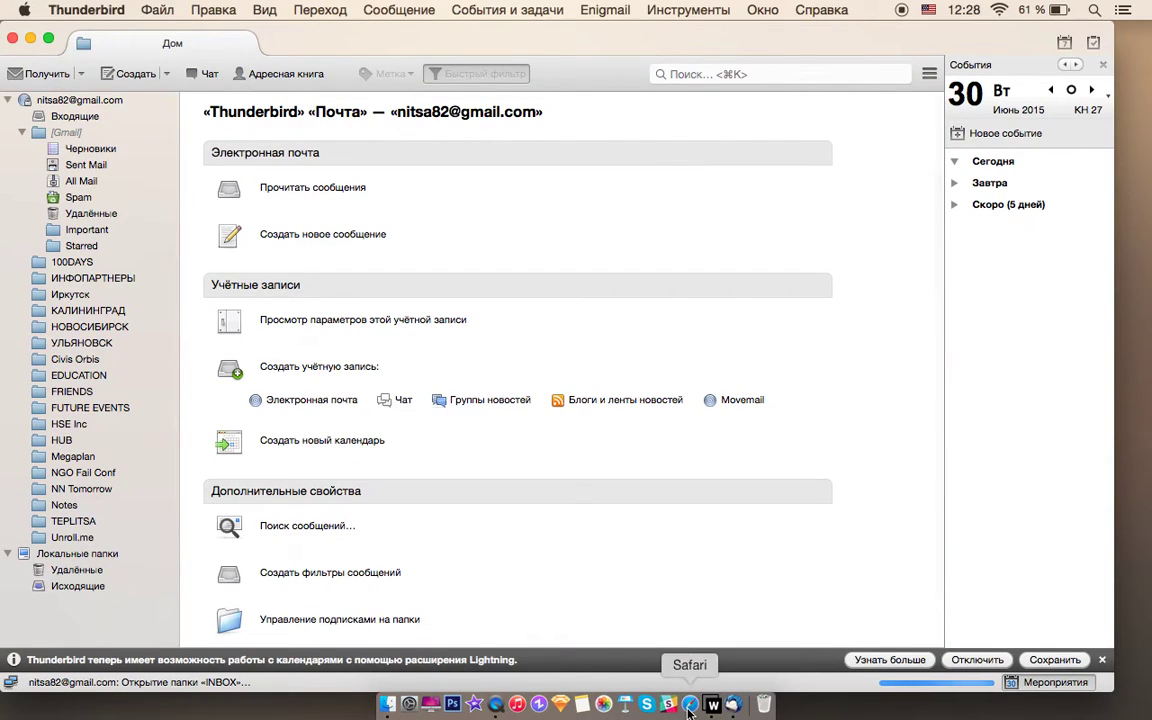
click(695, 704)
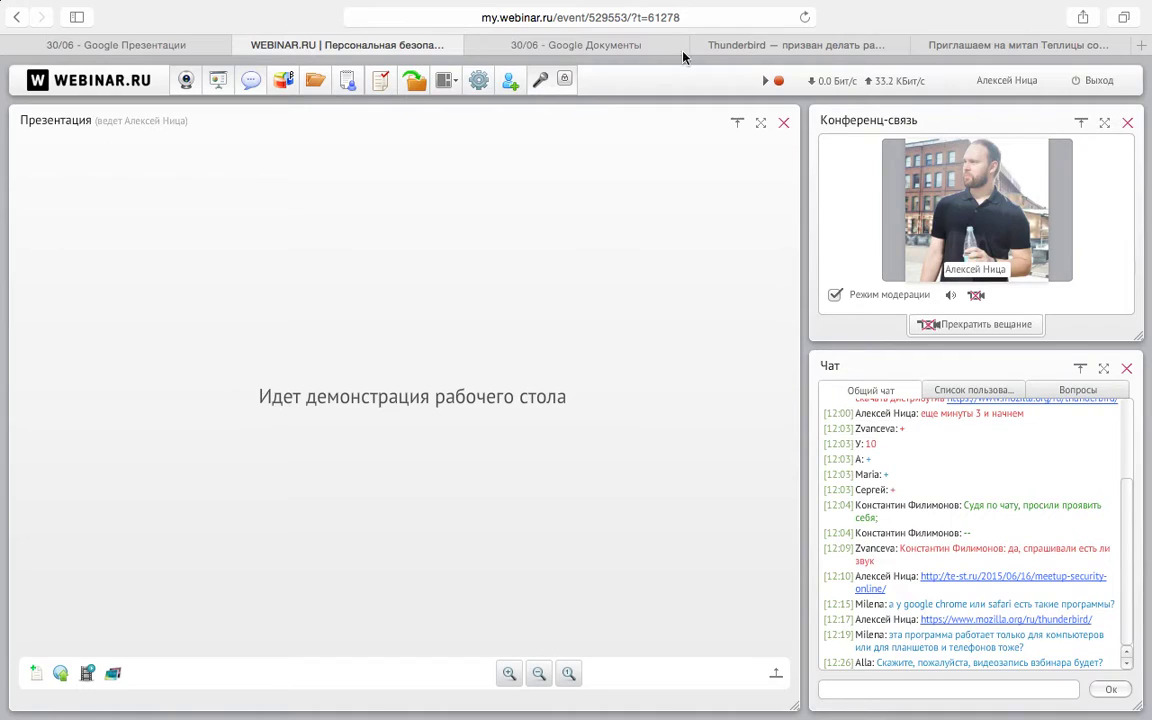
Show slide 14 of the '30/06' presentation, the 11-step Thunderbird and Enigmail setup checklist
click(167, 44)
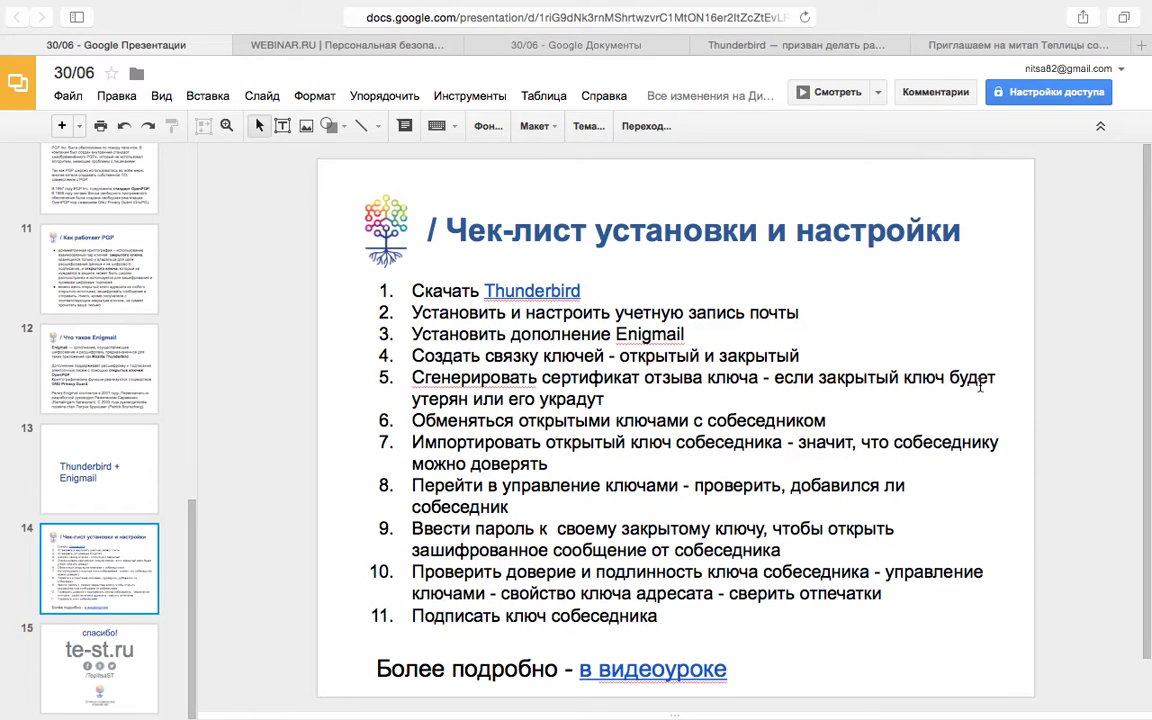
scroll(980, 390, down, 1)
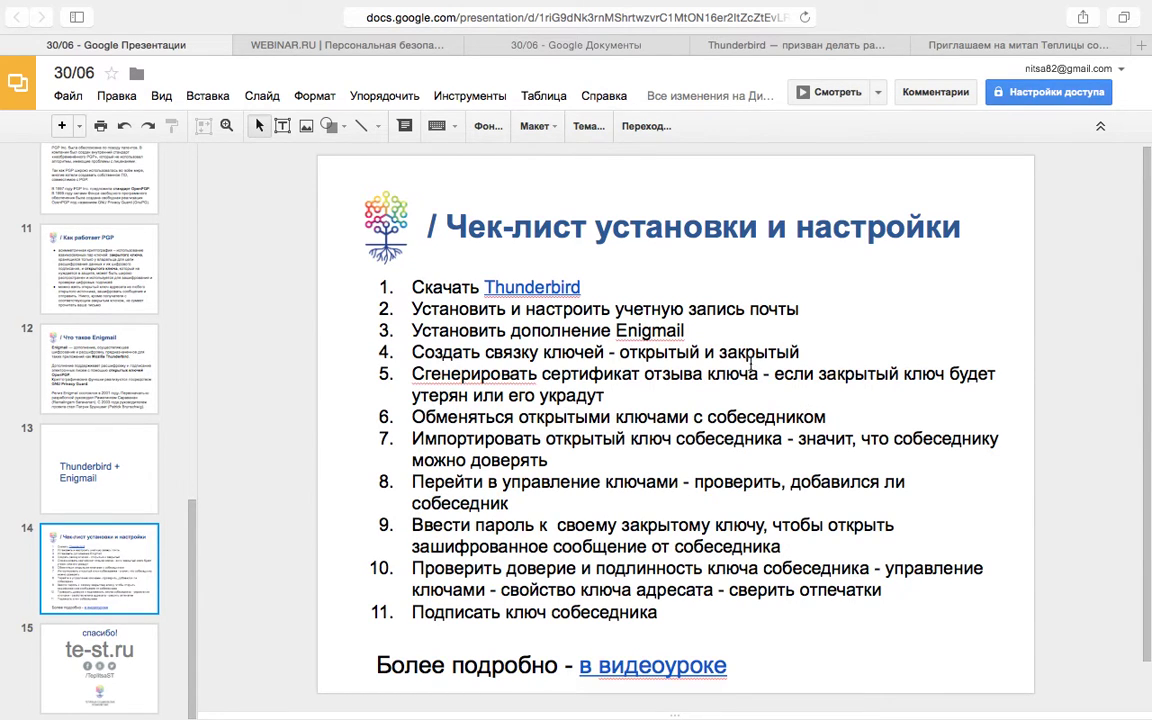
key(ctrl+Up)
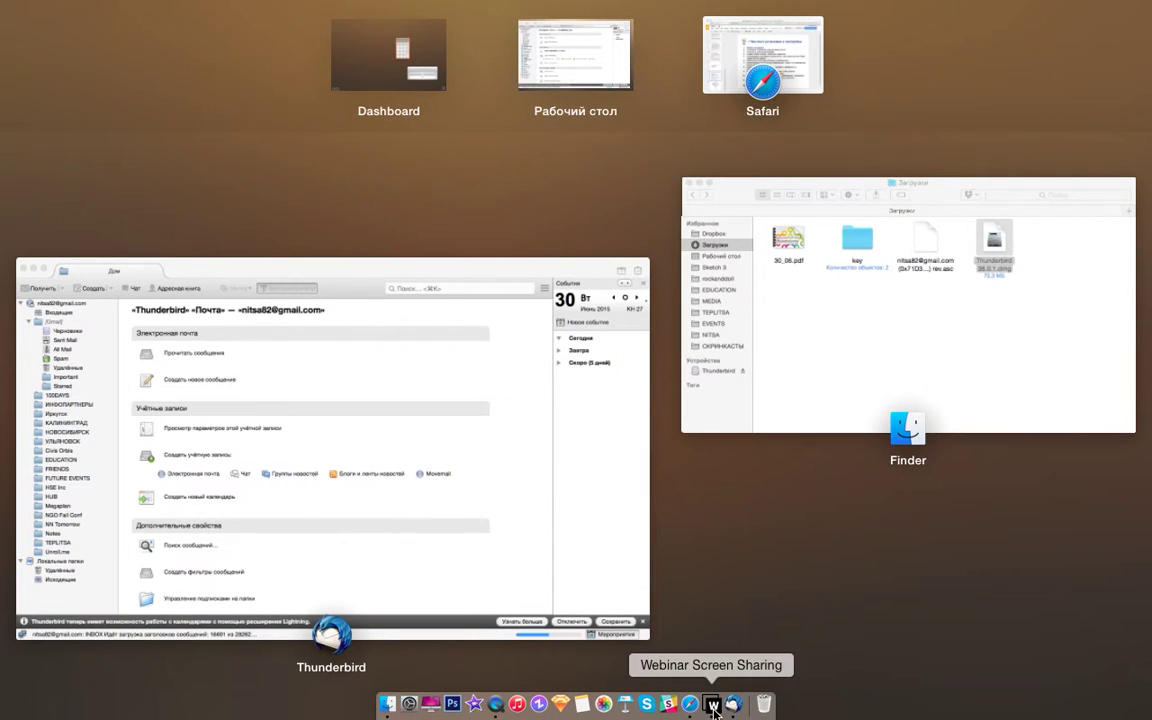
Collapse the [Gmail] folder group and the mail account's folder tree in Thunderbird
click(712, 706)
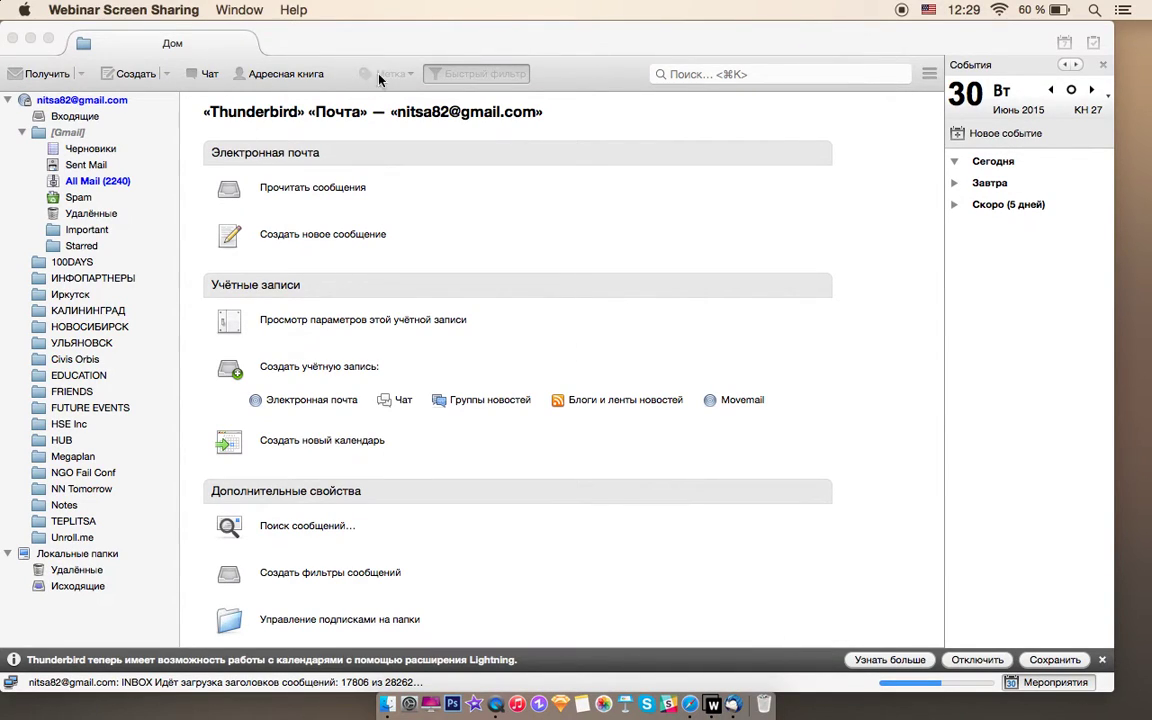
click(22, 136)
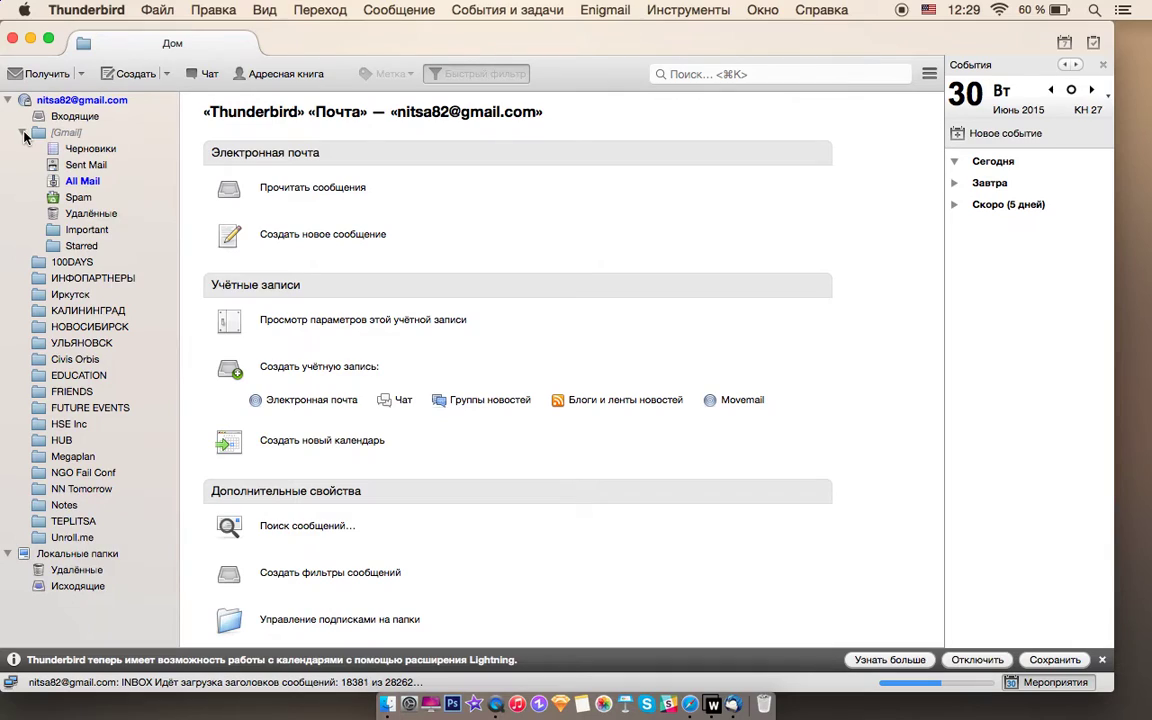
click(22, 133)
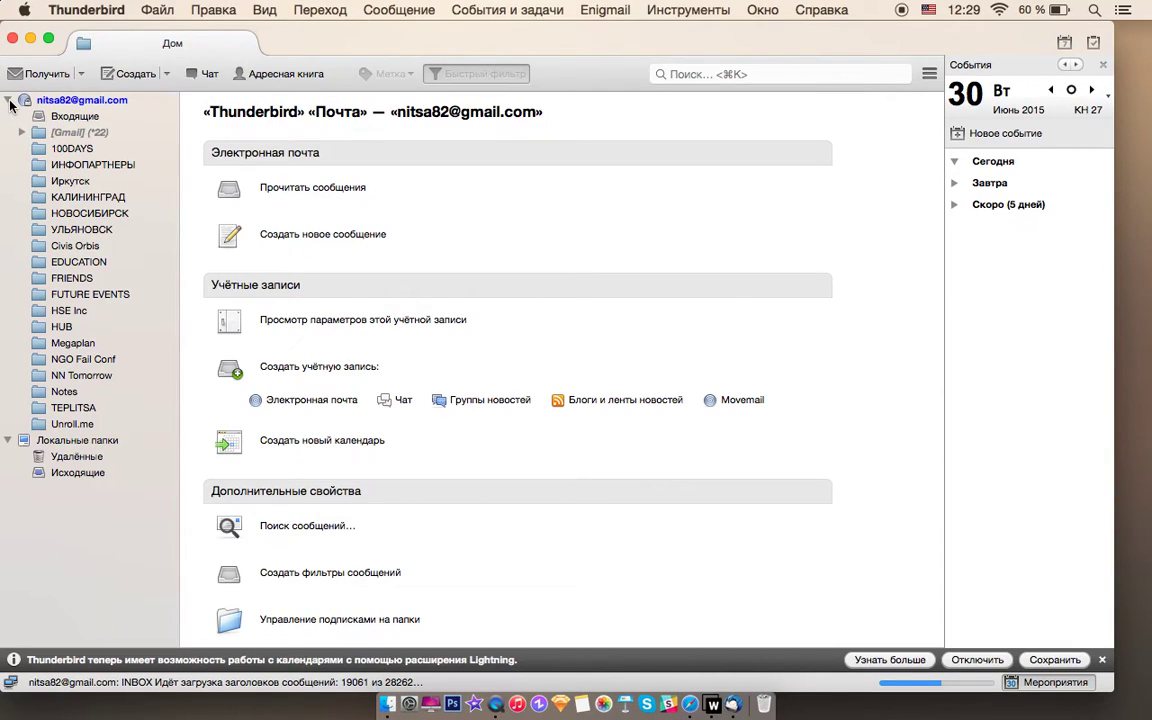
click(8, 100)
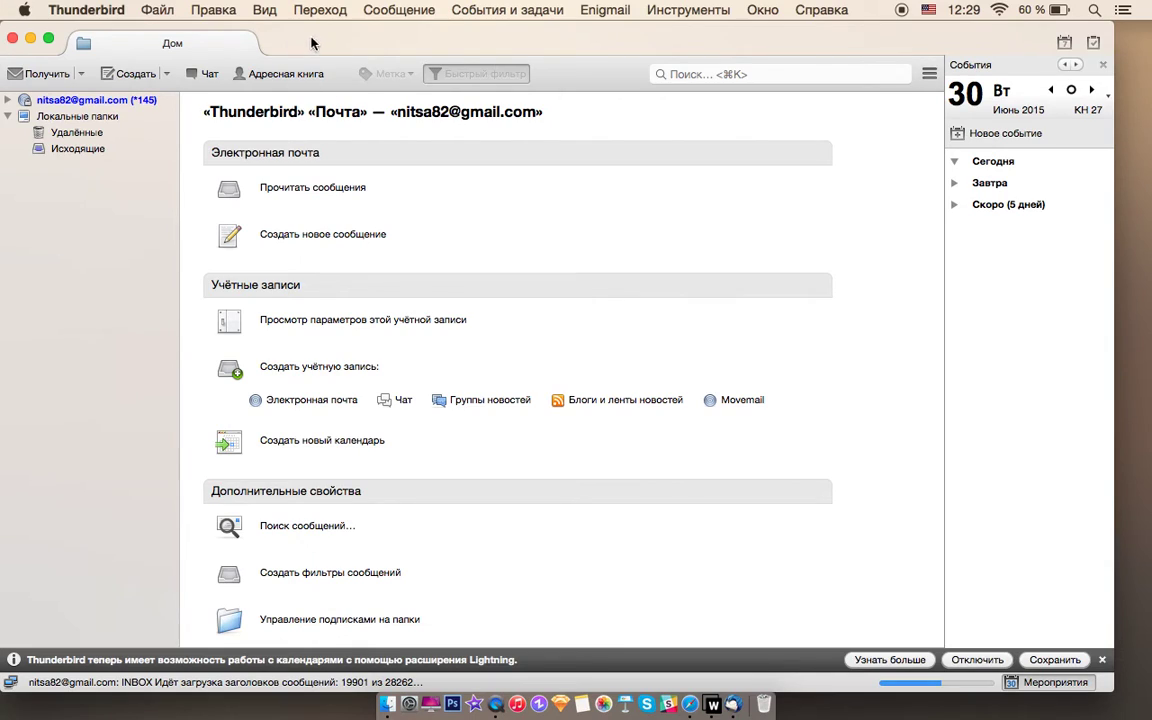
click(600, 10)
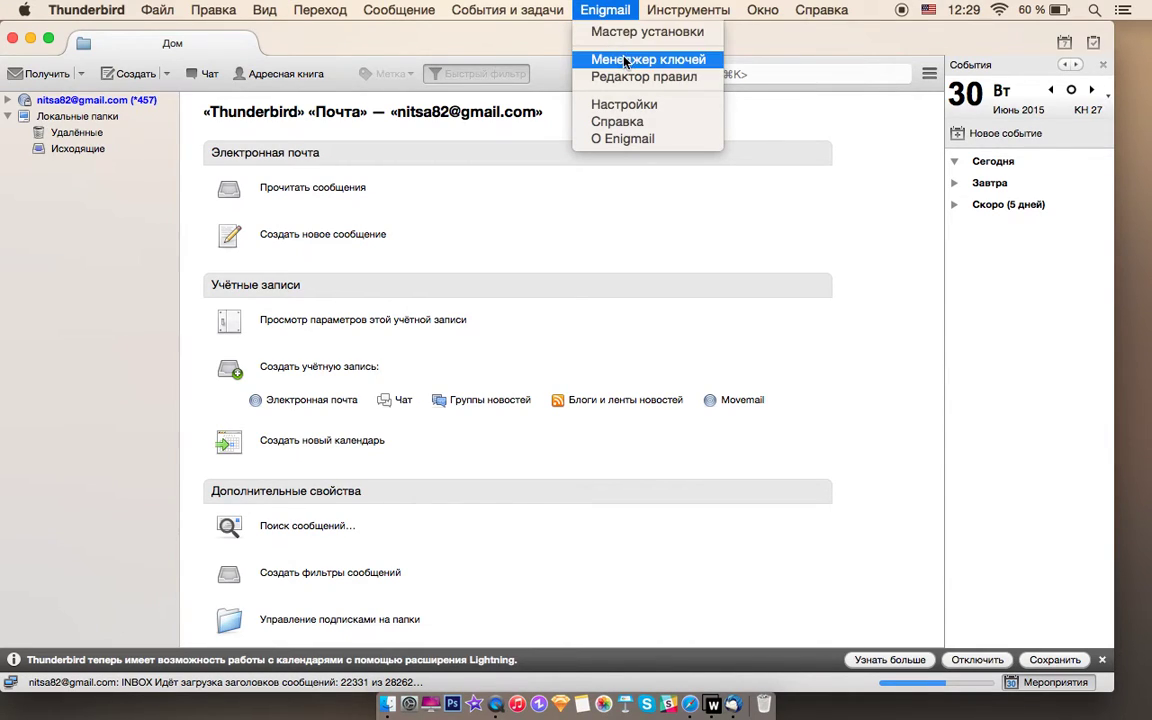
click(626, 61)
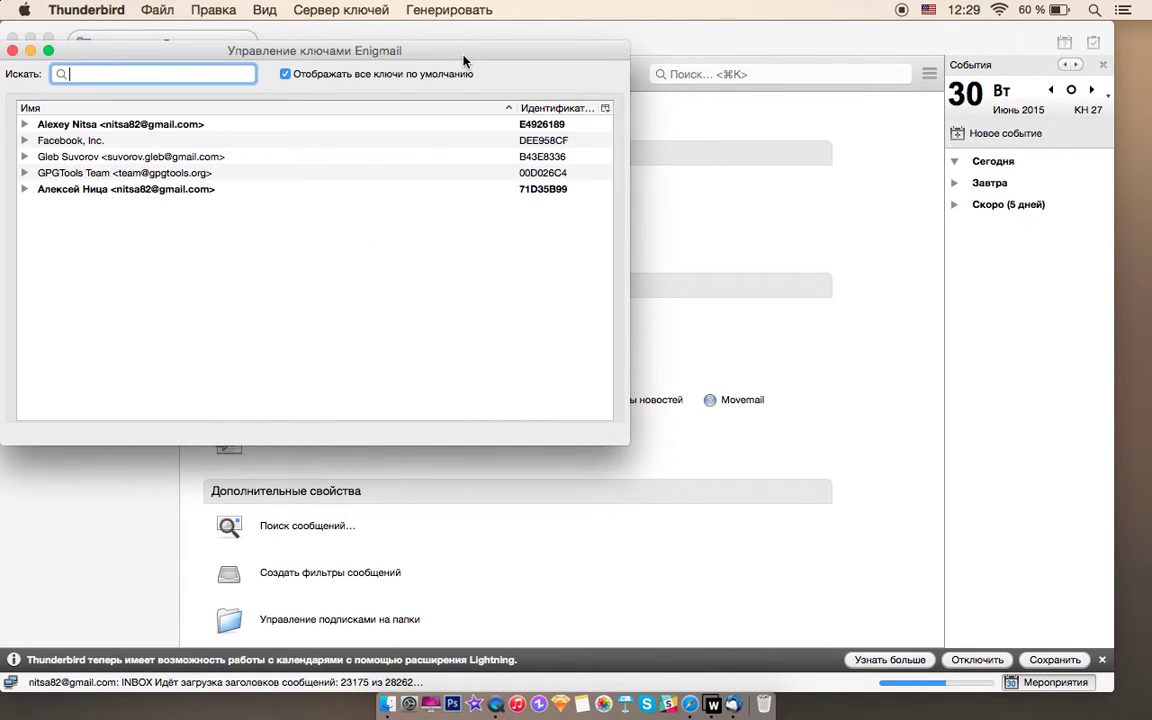
drag(465, 57, 672, 110)
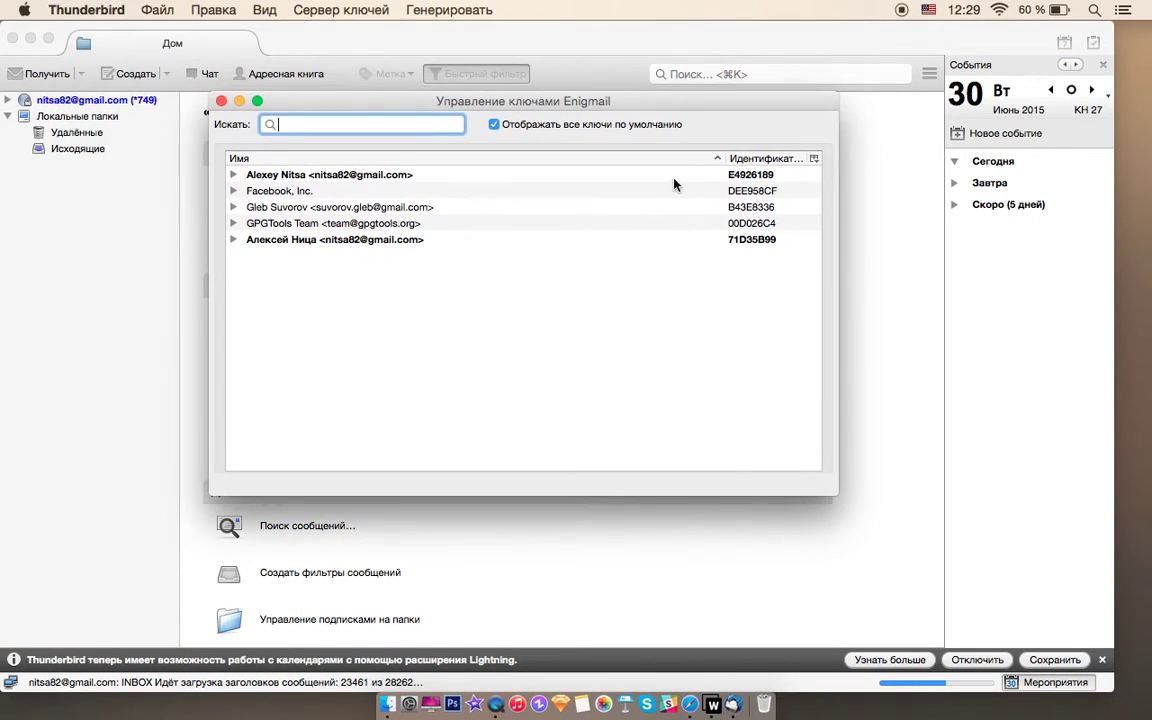
click(405, 177)
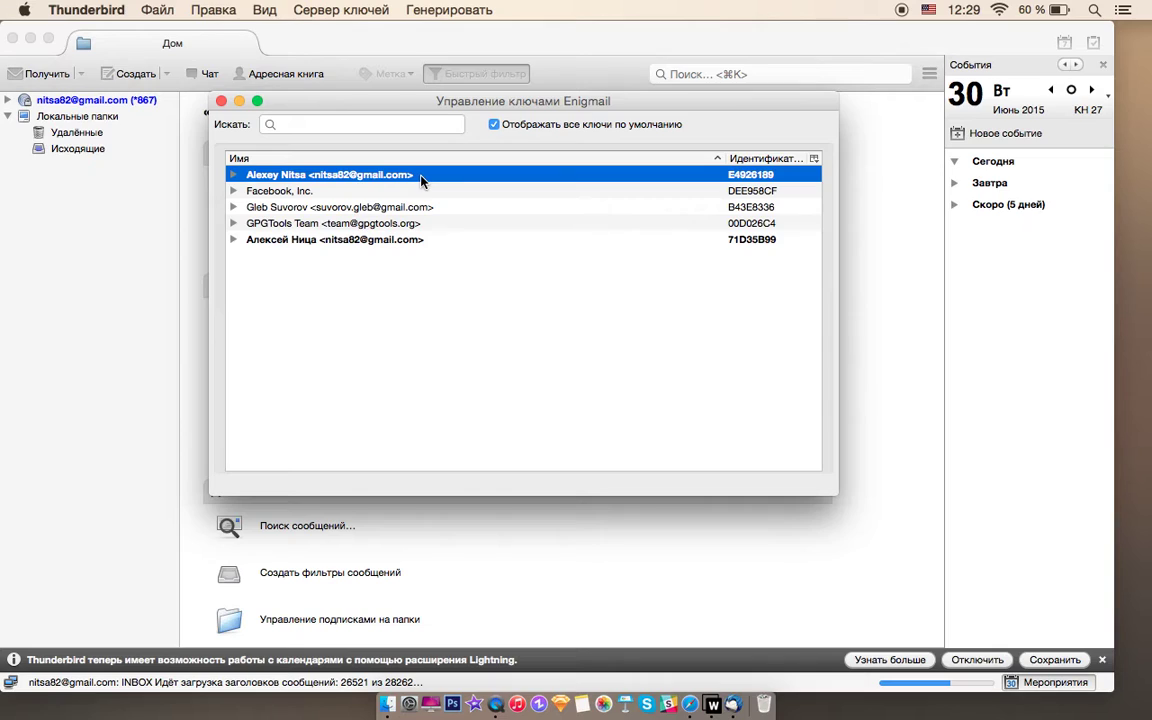
double_click(415, 241)
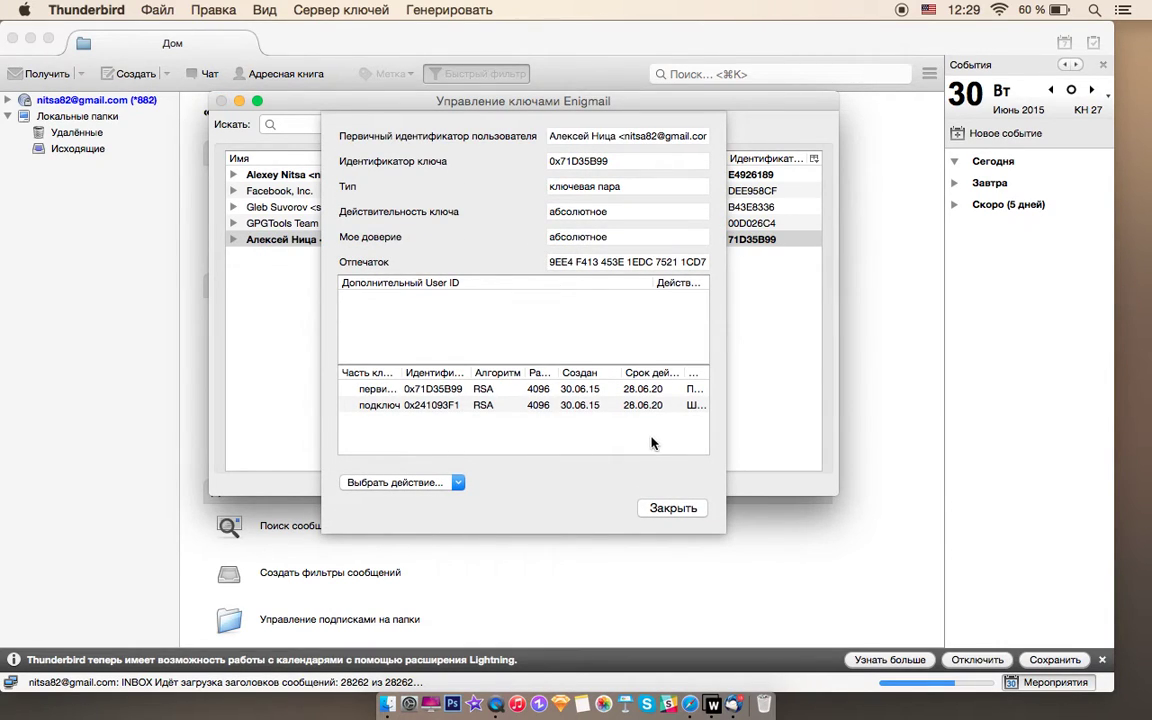
click(672, 509)
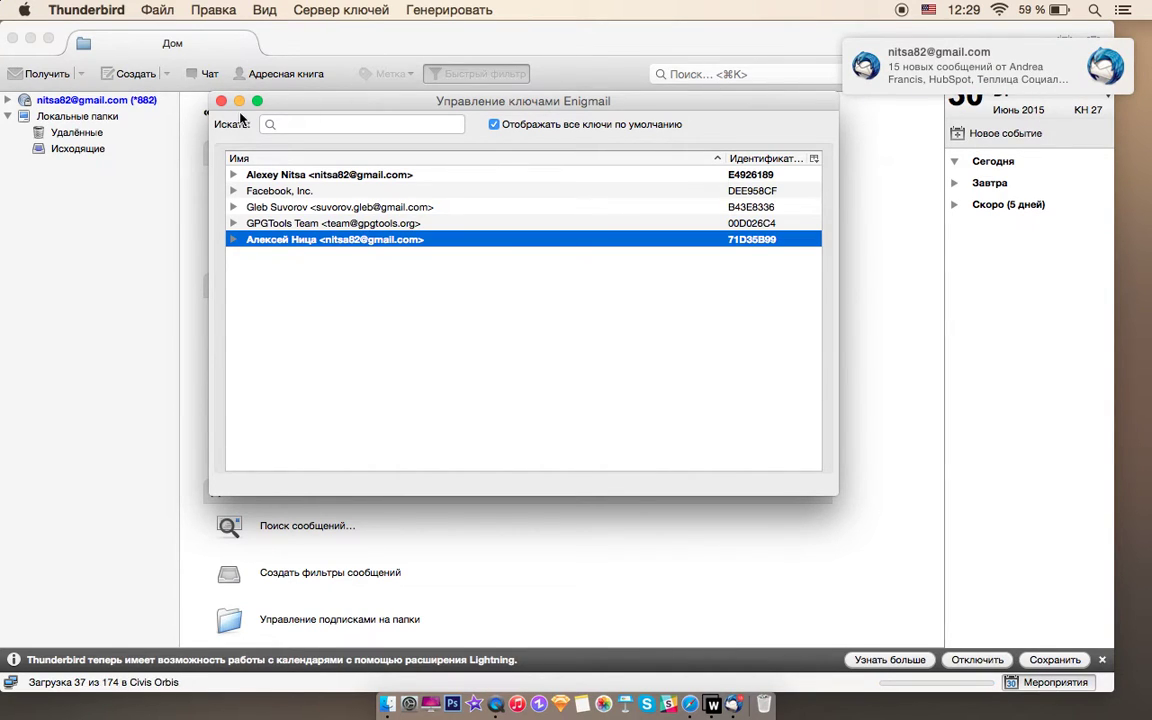
click(221, 101)
click(612, 12)
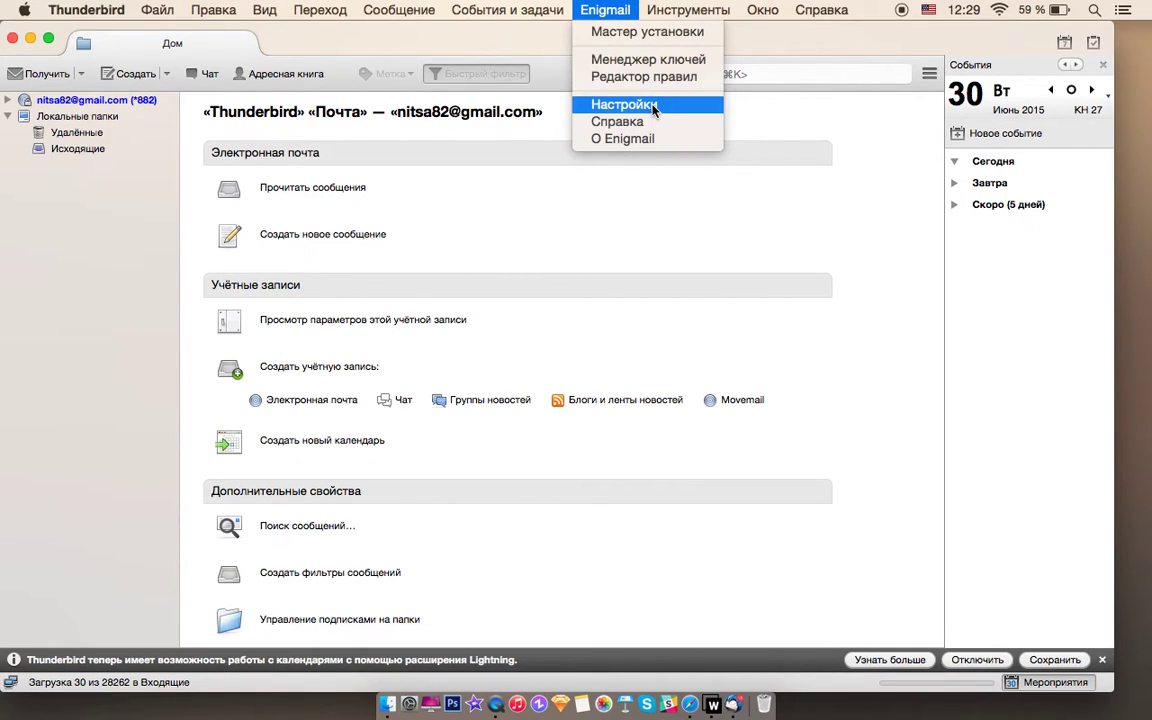
click(1005, 350)
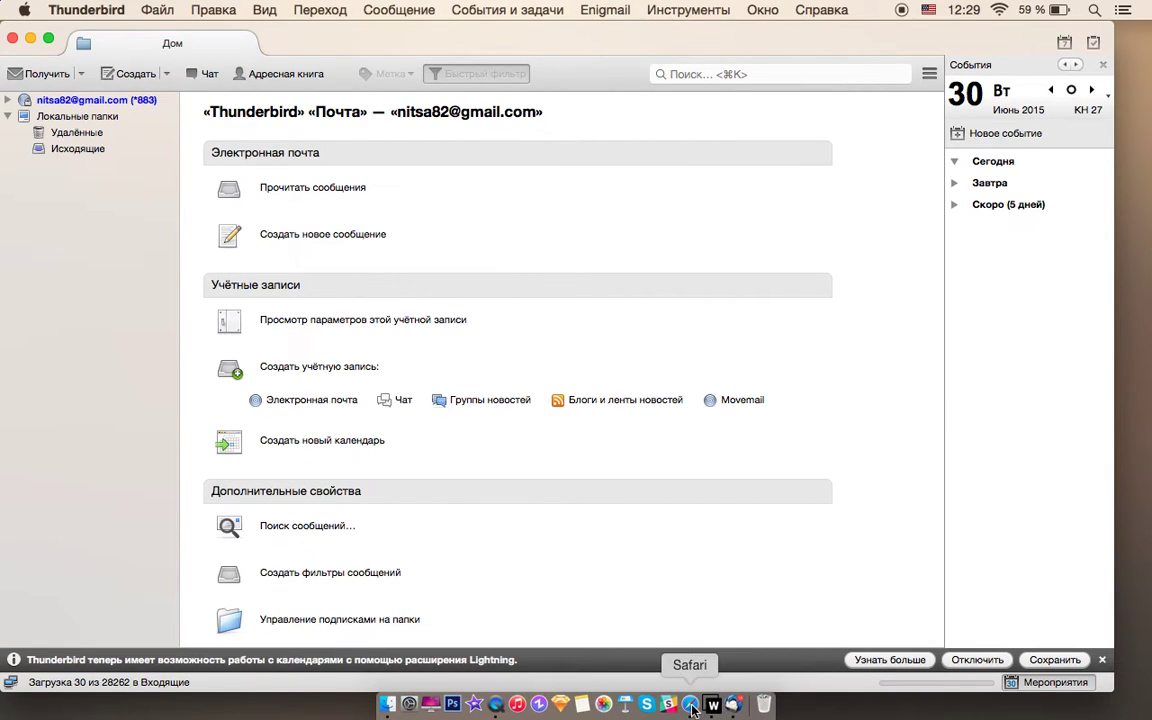
click(690, 705)
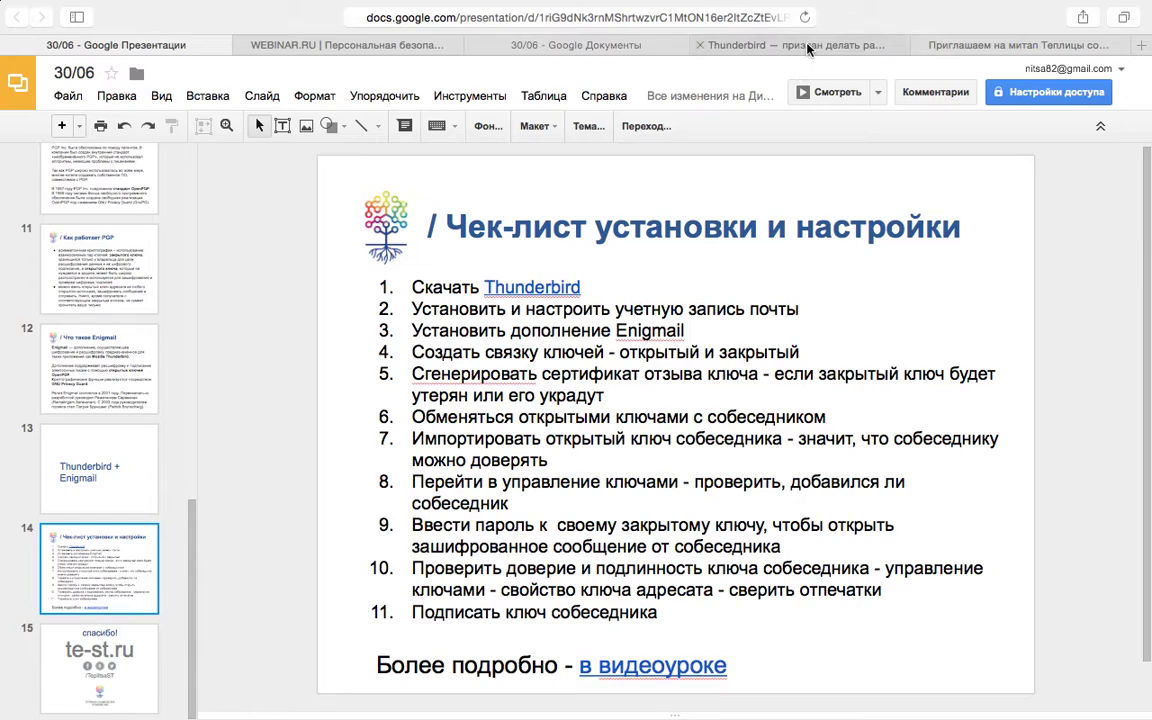
Look through the Thunderbird, te-st.ru and WEBINAR.RU tabs, ending in the webinar room with its chat
click(805, 44)
click(988, 45)
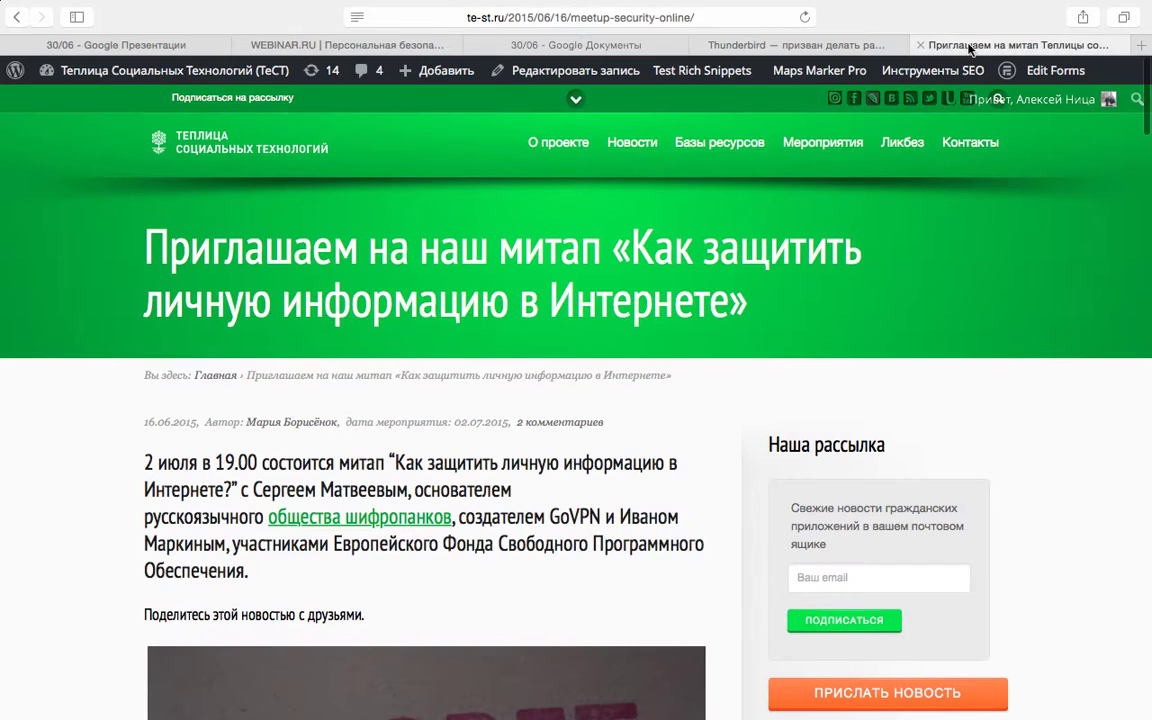
click(336, 45)
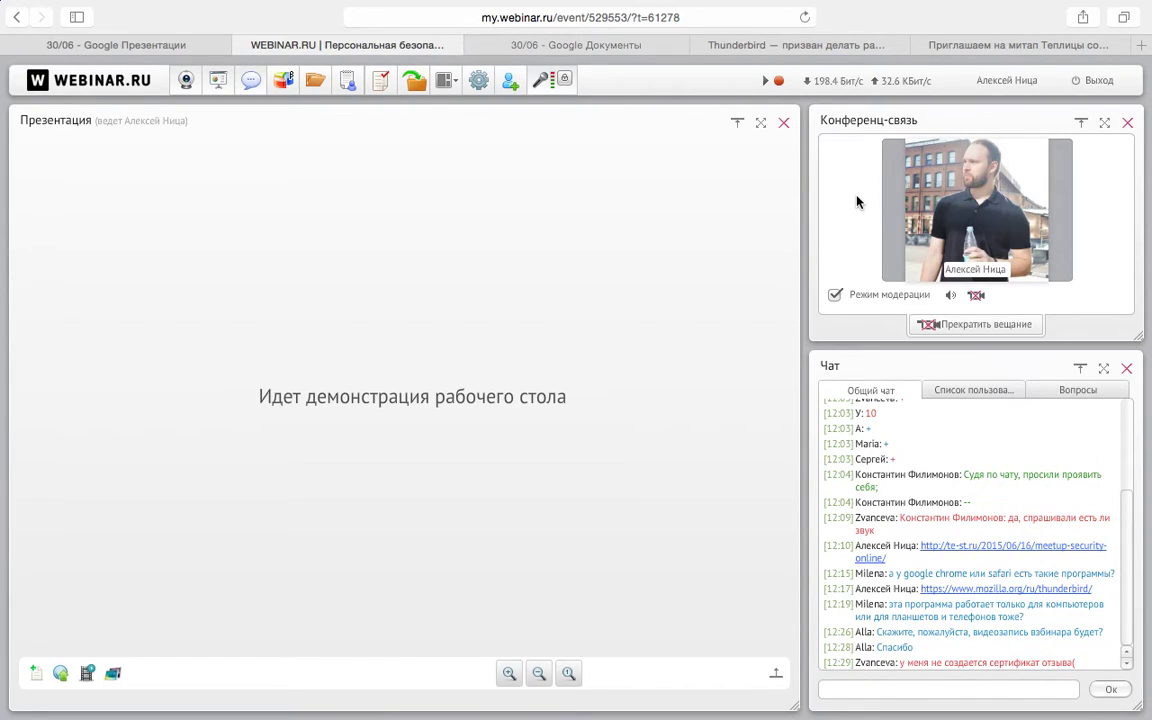
key(ctrl+Up)
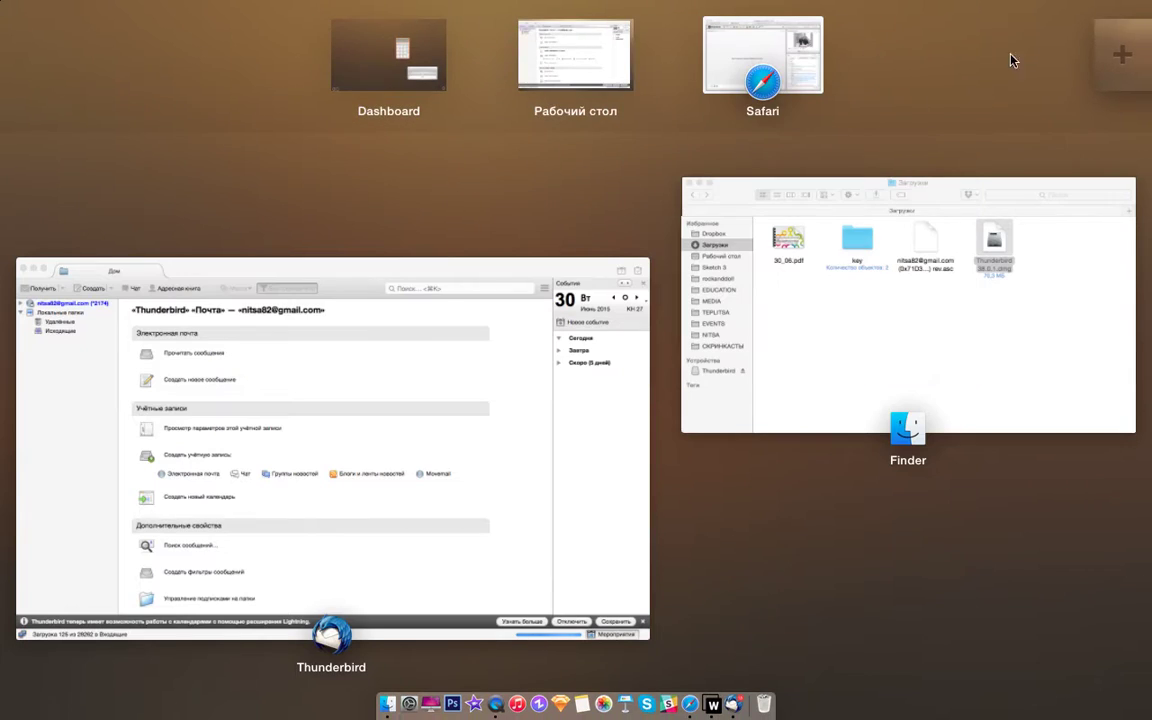
Review the Downloads folder and Launchpad, then bring Thunderbird forward with its Enigmail menu
click(789, 337)
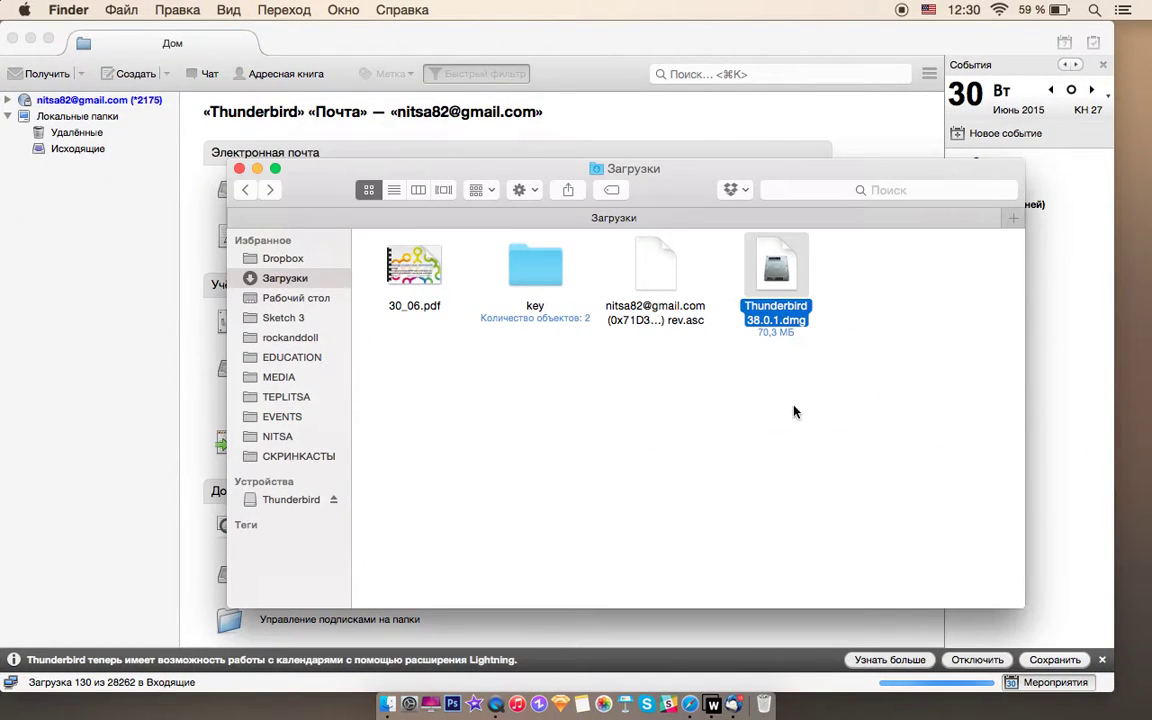
click(753, 422)
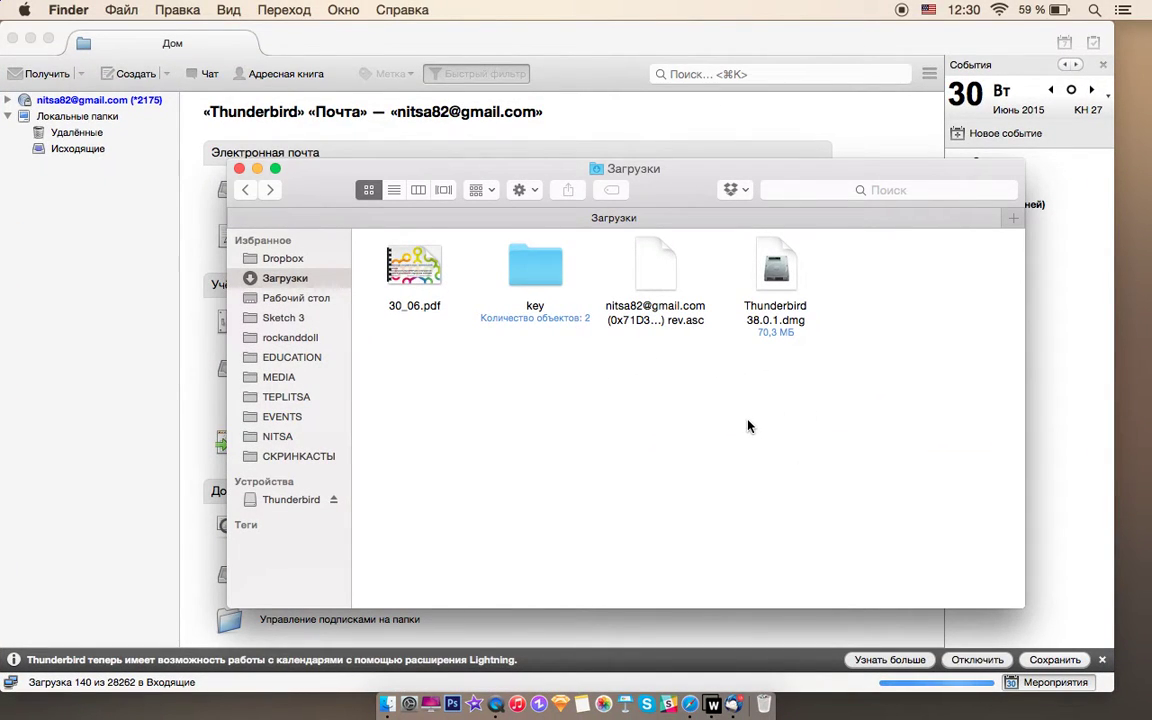
key(F4)
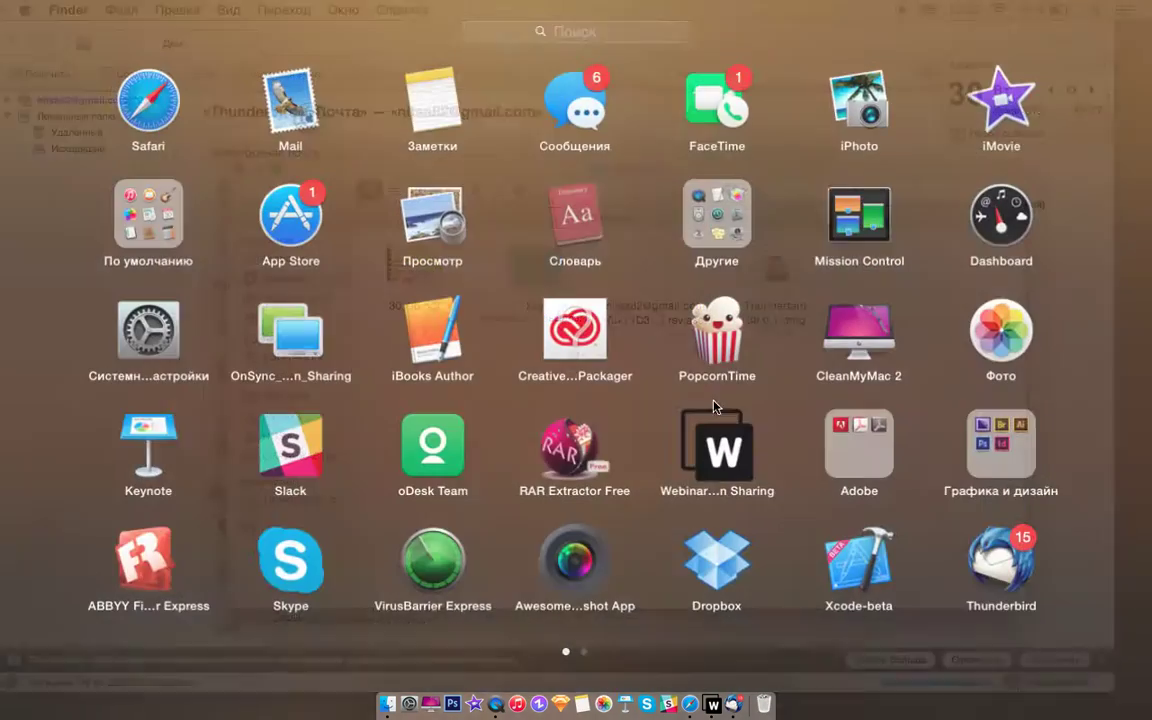
drag(821, 415, 148, 374)
drag(208, 420, 604, 442)
key(F4)
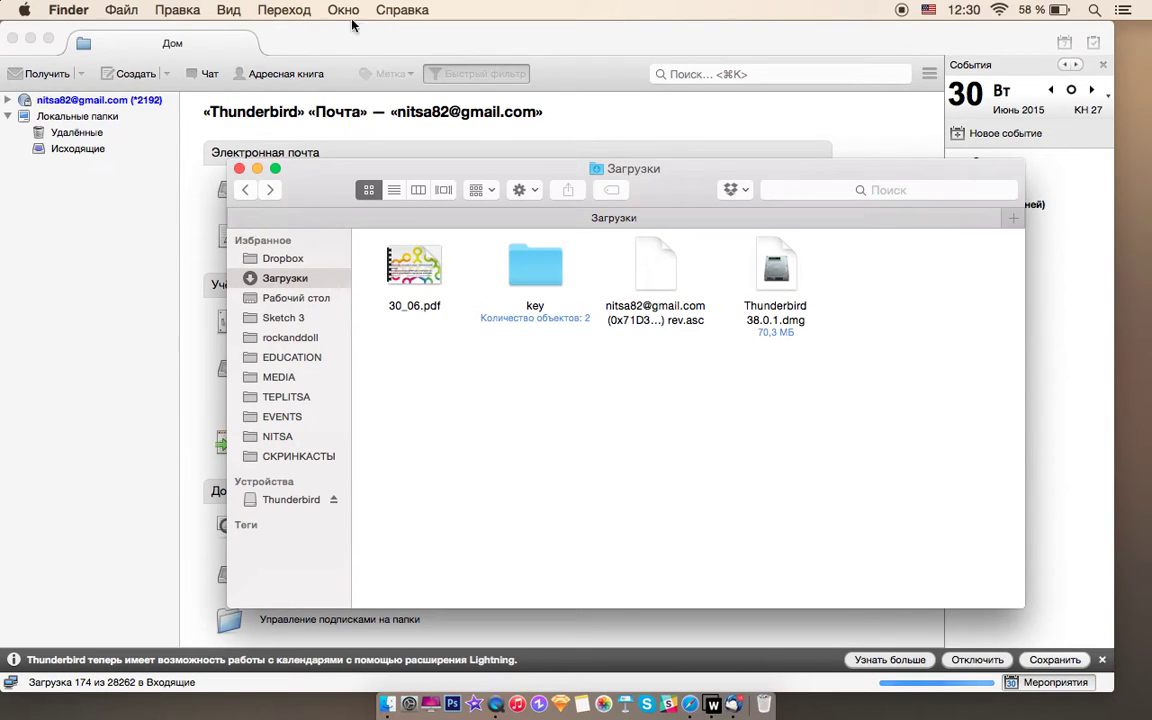
click(391, 37)
click(603, 11)
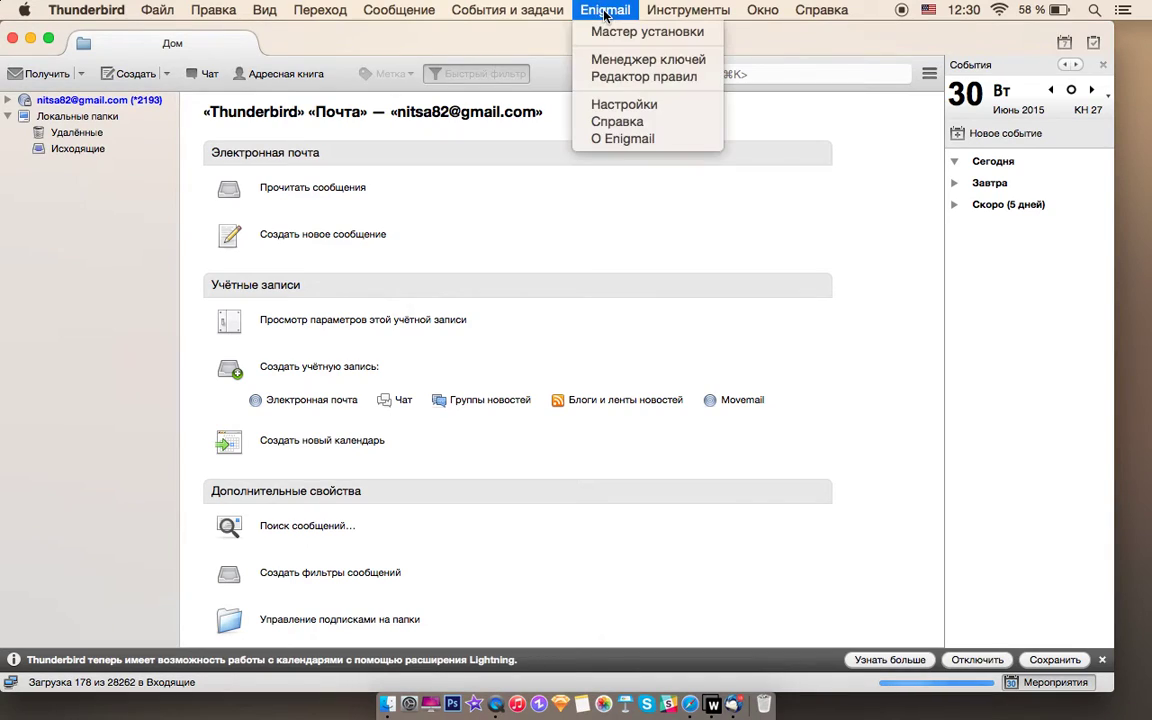
In the Enigmail key manager, review the 0x71D35B99 key pair's properties: 4096-bit RSA, expiring 28.06.20
click(648, 60)
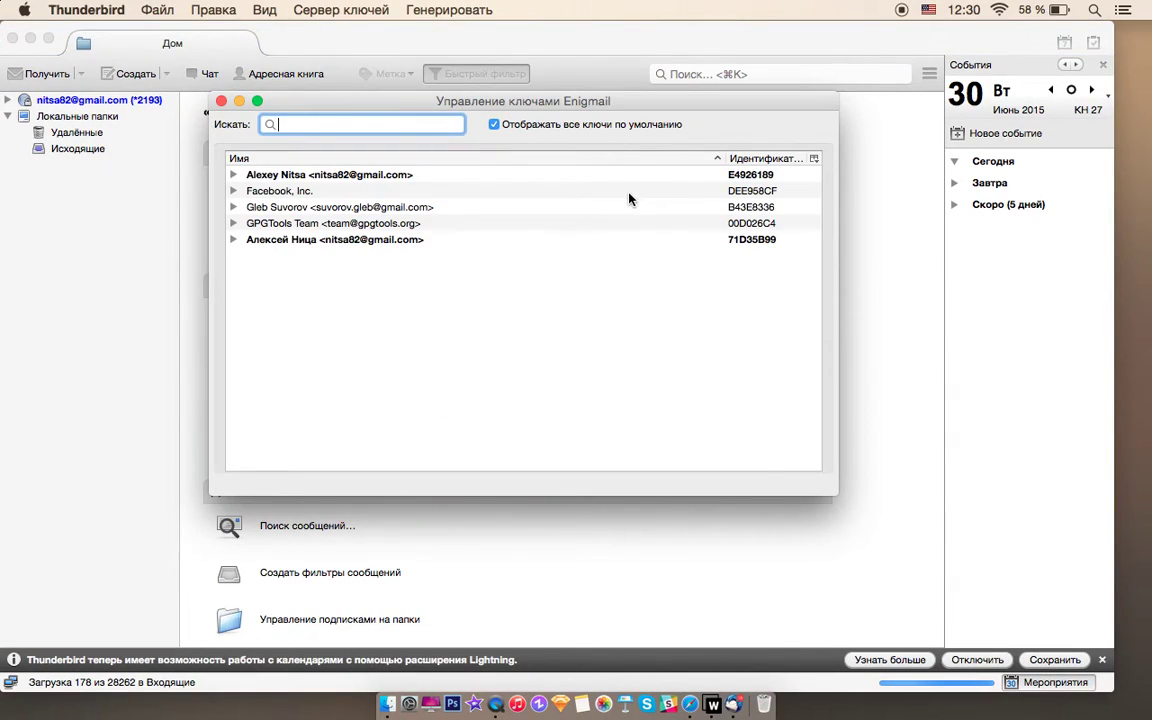
click(428, 242)
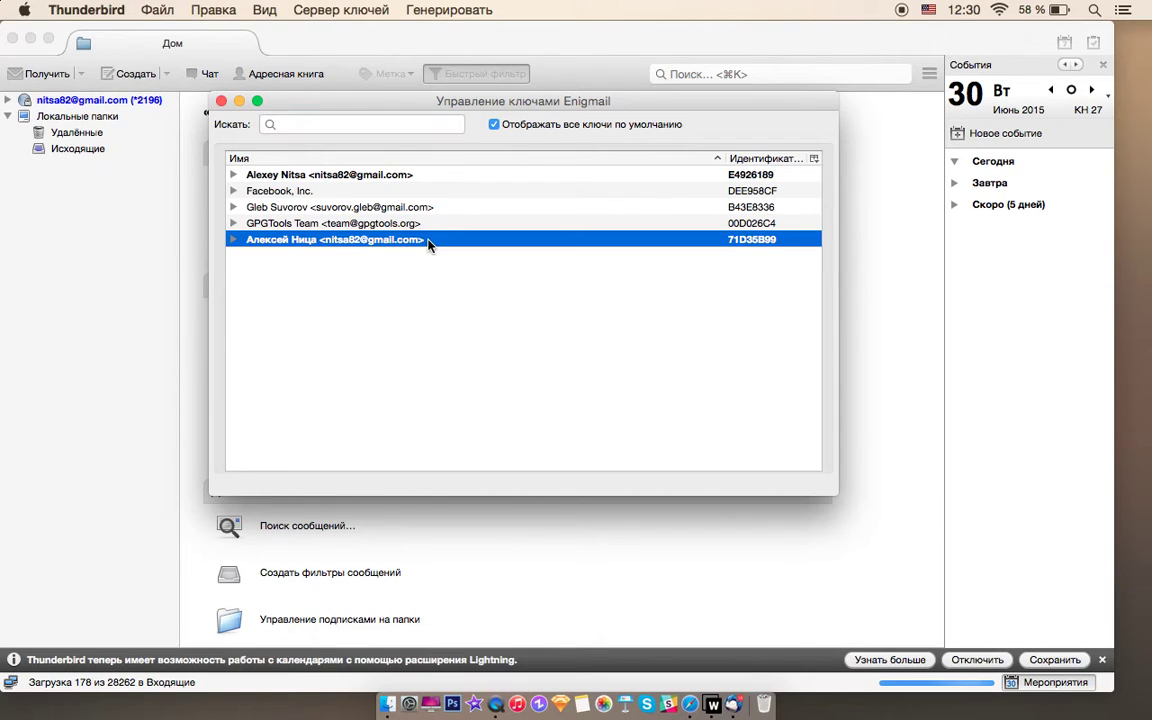
double_click(426, 243)
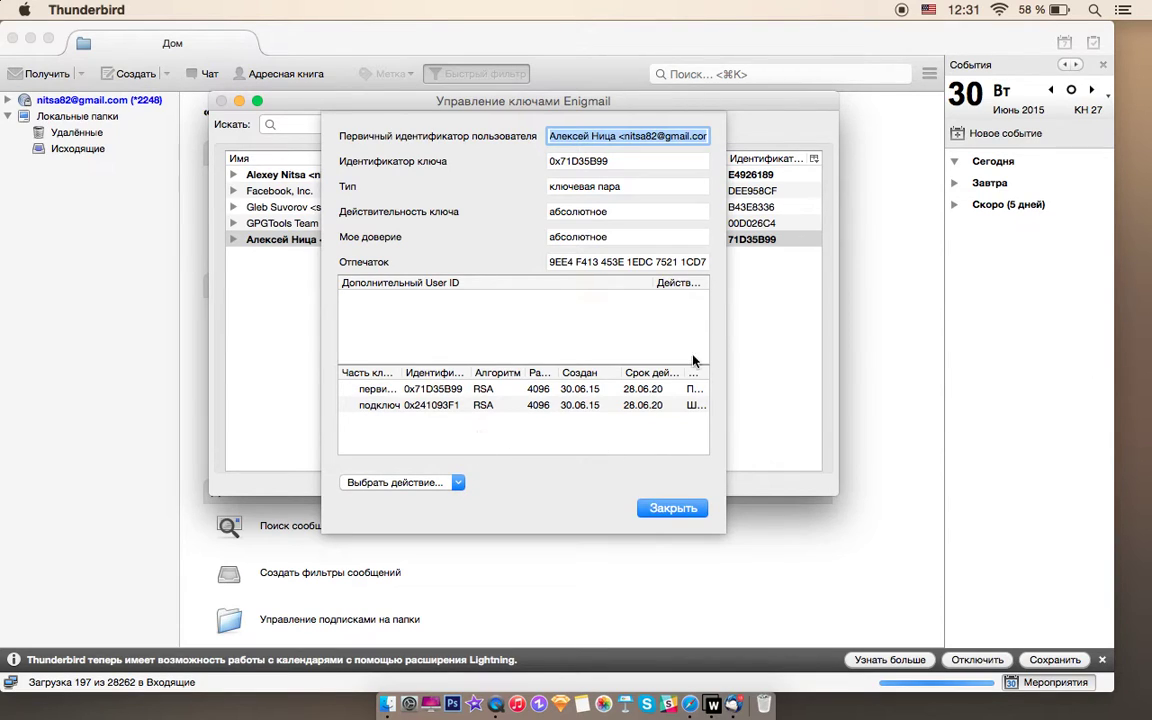
click(457, 482)
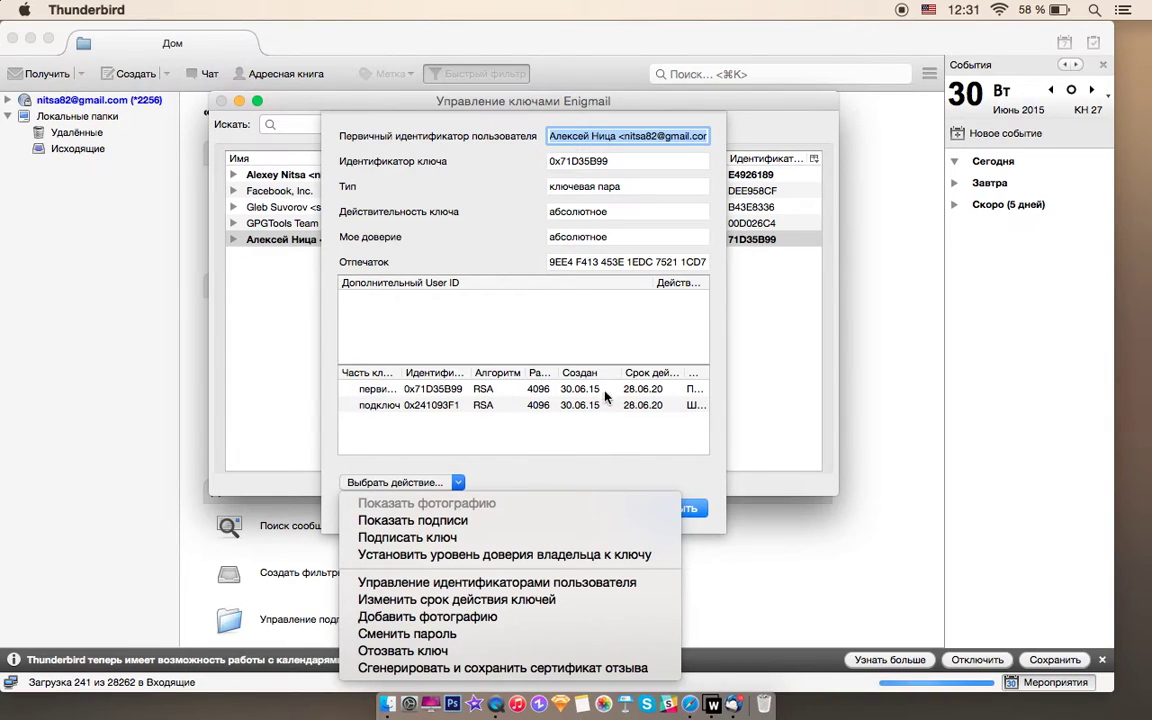
click(659, 351)
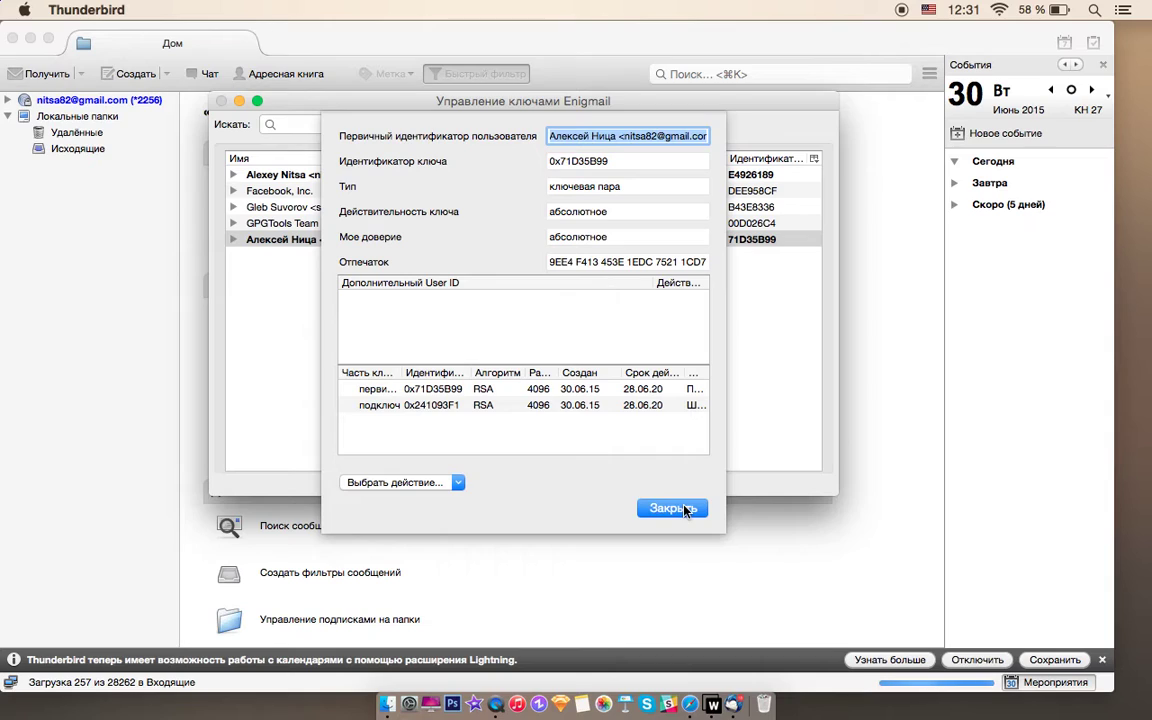
click(684, 507)
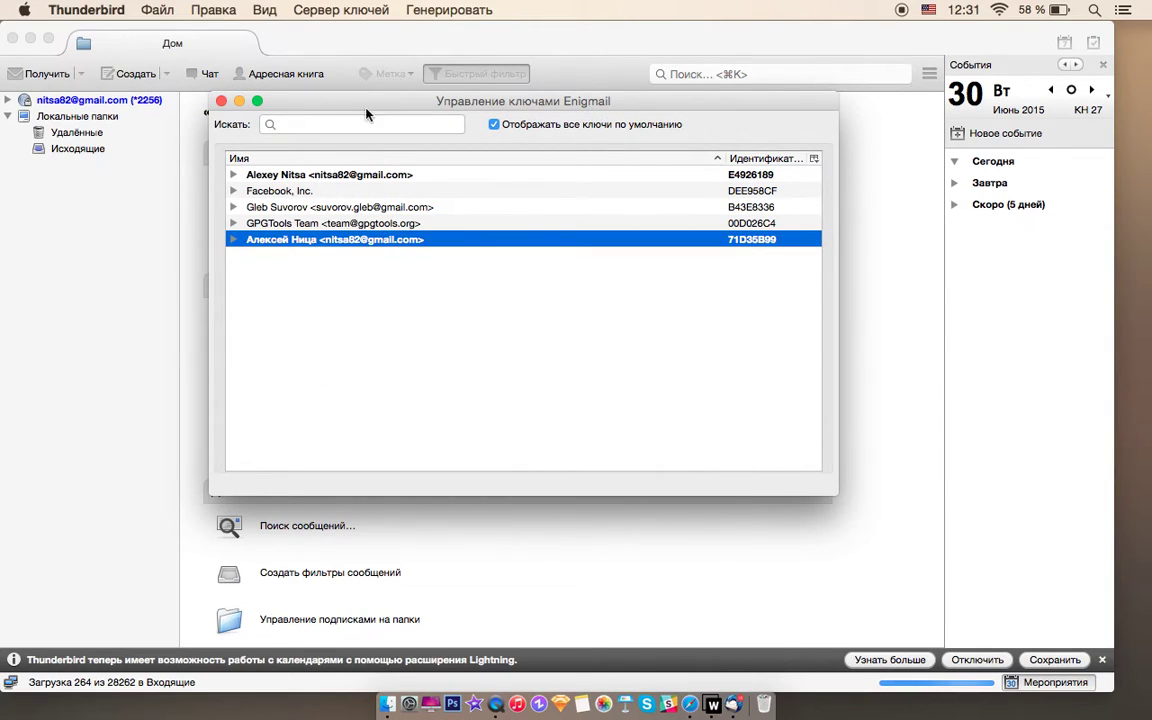
Start a new message in a resized compose window, addressed to the account's own e-mail address
click(146, 76)
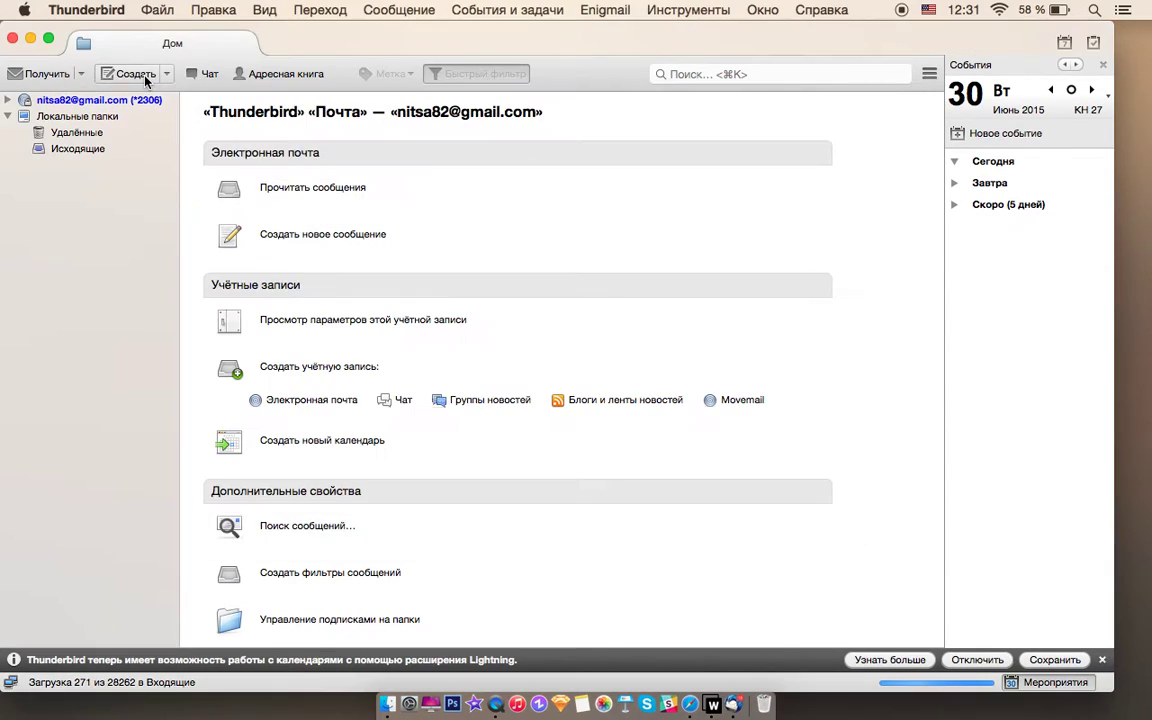
click(140, 74)
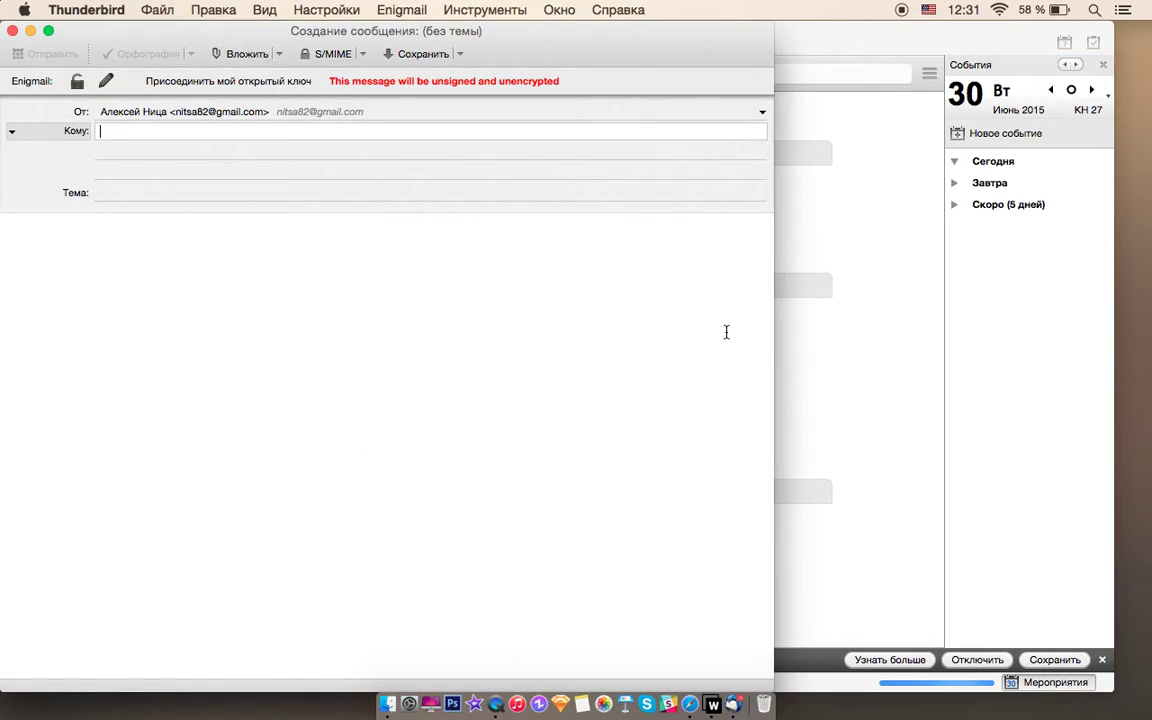
drag(773, 689, 931, 586)
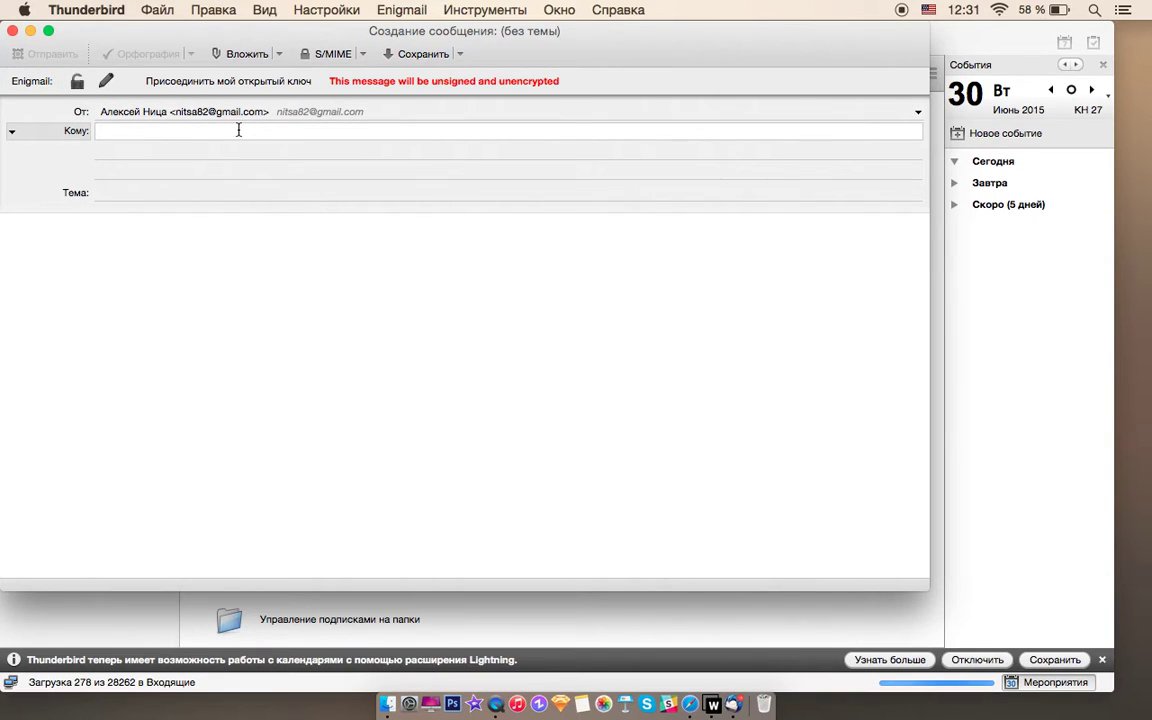
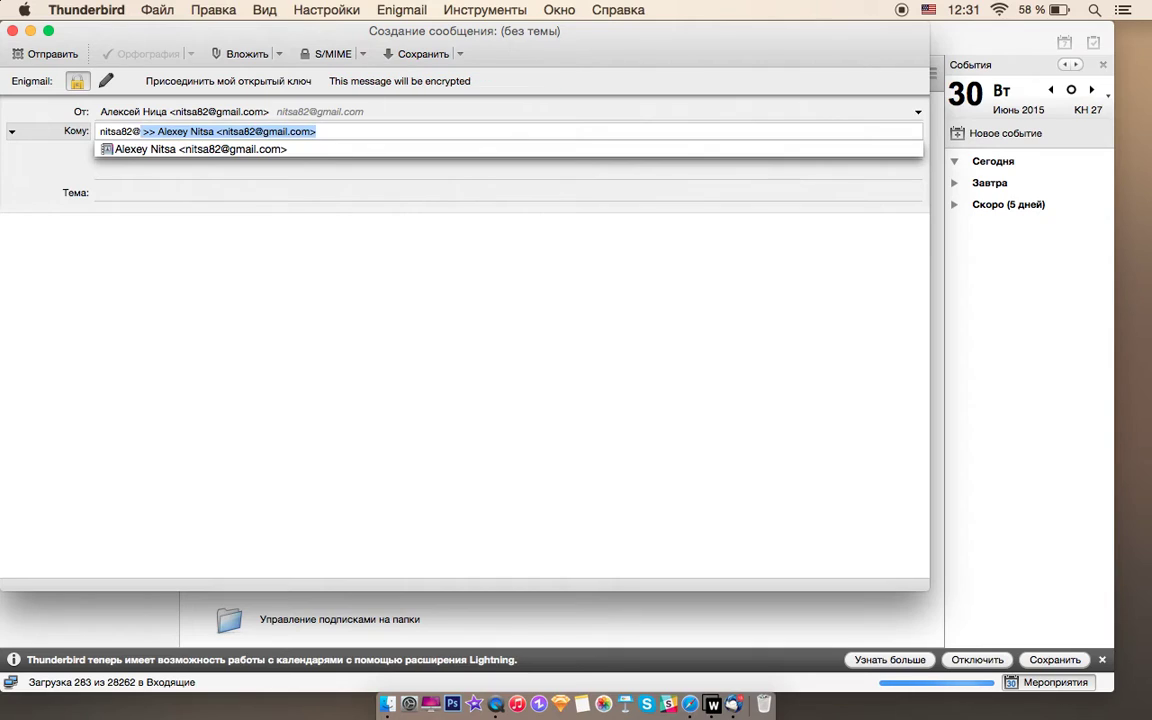
key(Return)
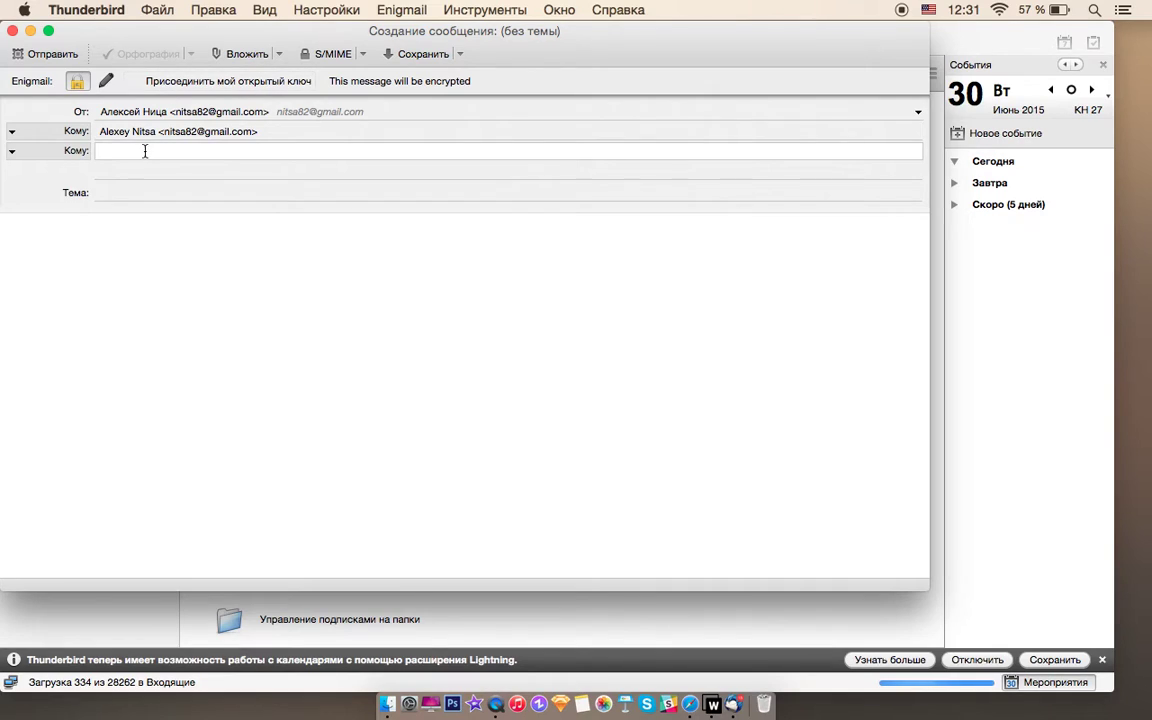
Enter 'test' as subject and body, and attach your own public key
click(127, 188)
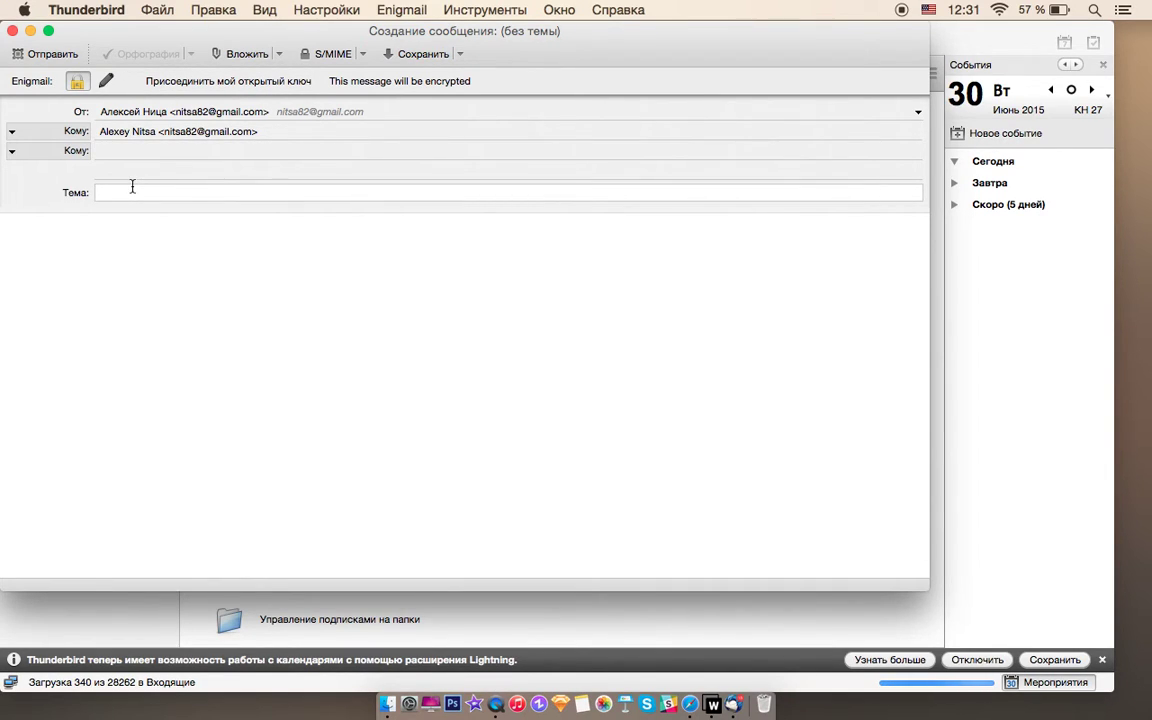
text(ntcn)
key(BackSpace)
key(BackSpace)
key(BackSpace)
key(BackSpace)
text(test)
key(Tab)
text(test)
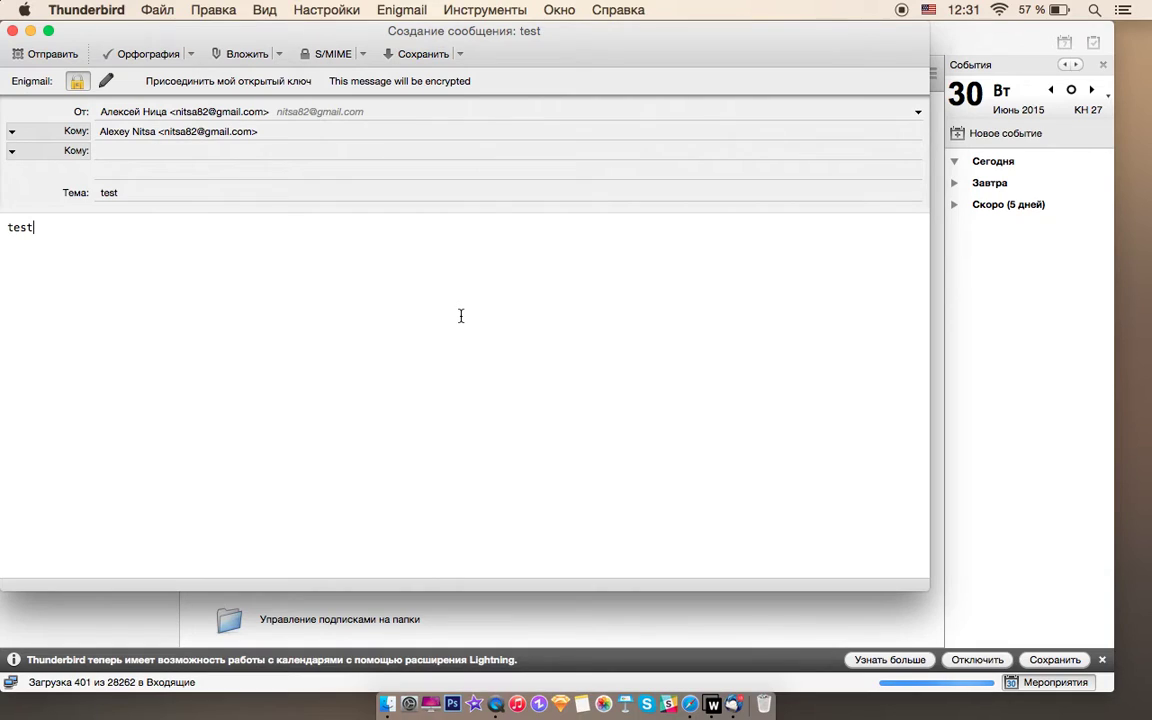
click(271, 86)
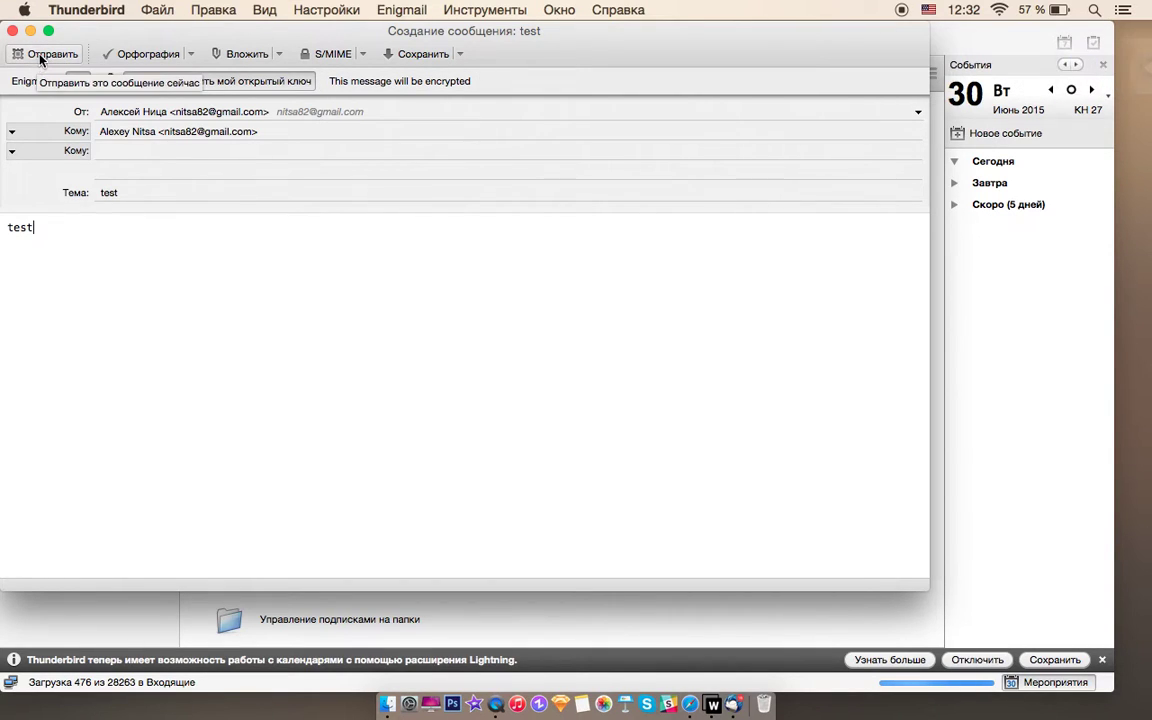
Send the message, encrypting the text but not the attachments
key(super+Return)
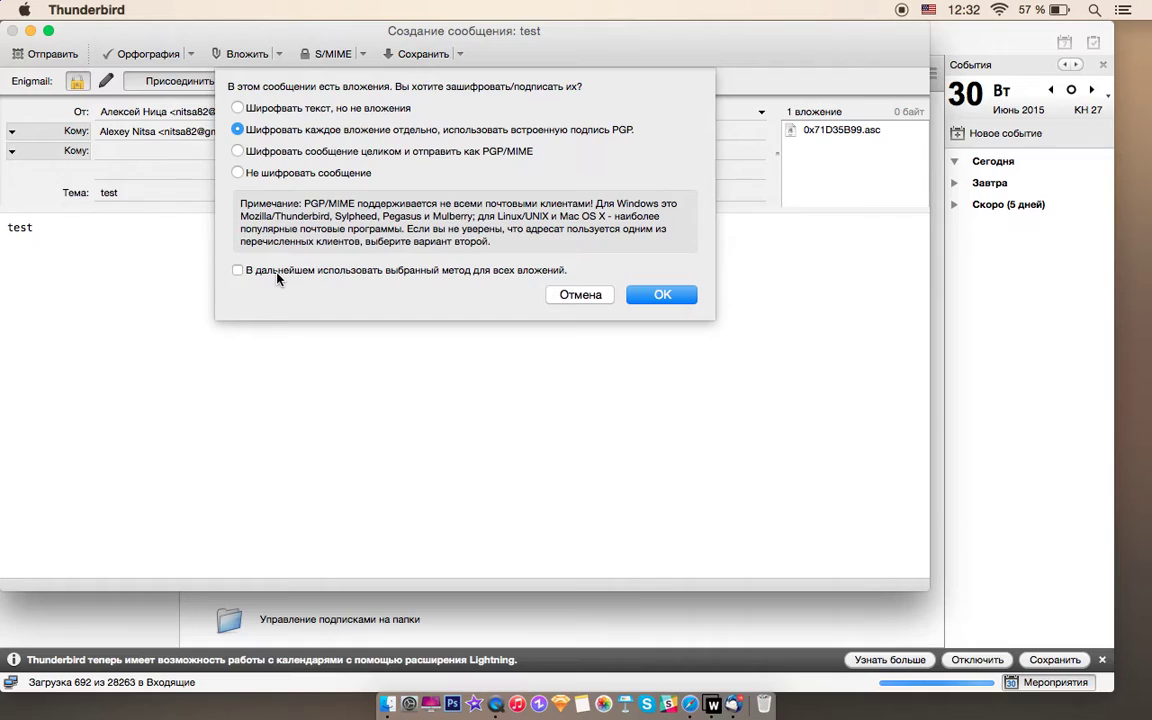
click(238, 108)
click(662, 295)
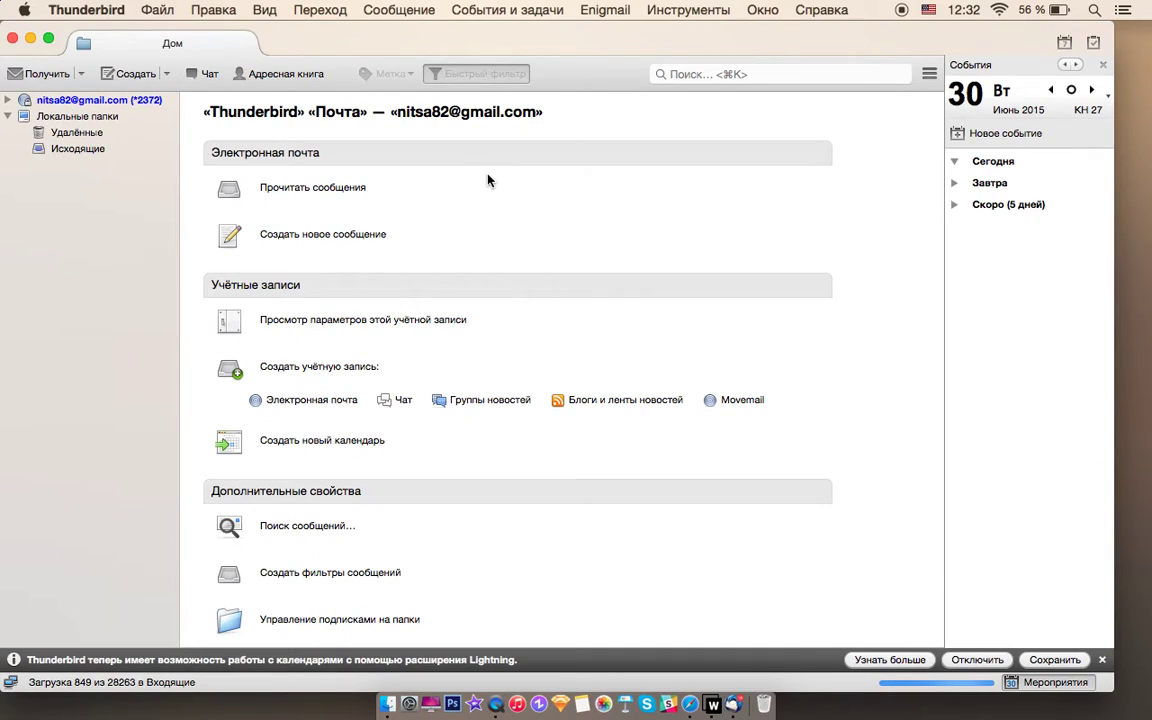
click(692, 706)
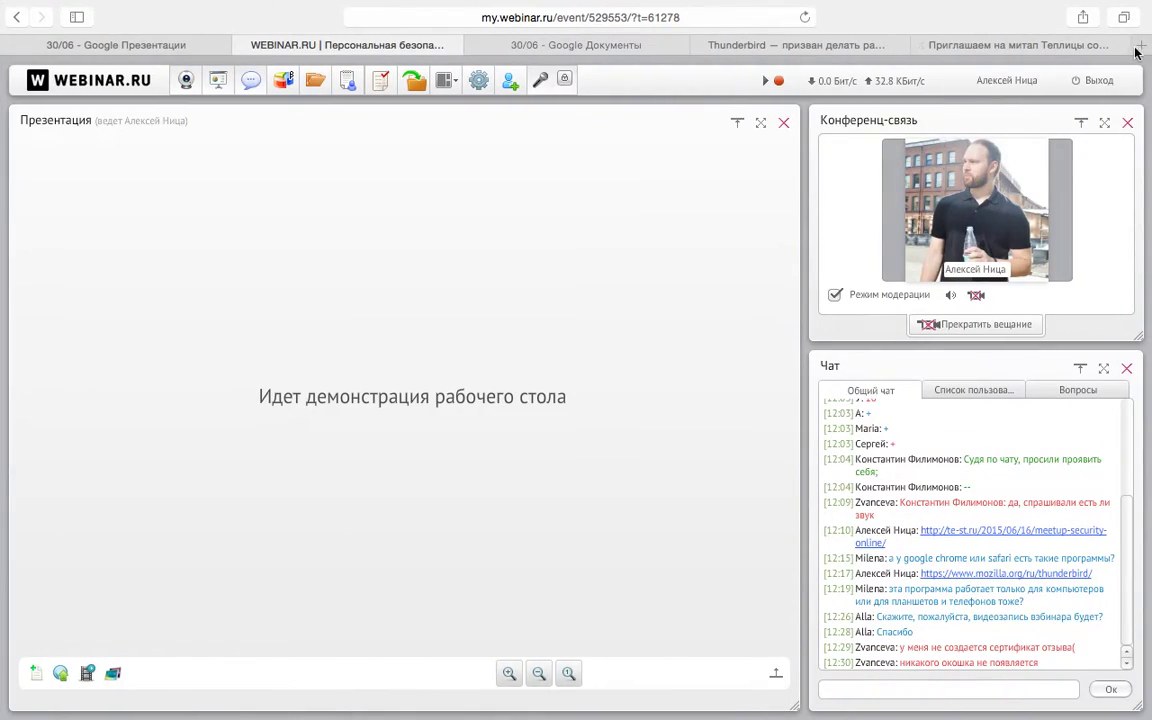
Open Gmail in a new tab and select the received test message's PGP-encrypted block
click(1139, 47)
text(gmail.com)
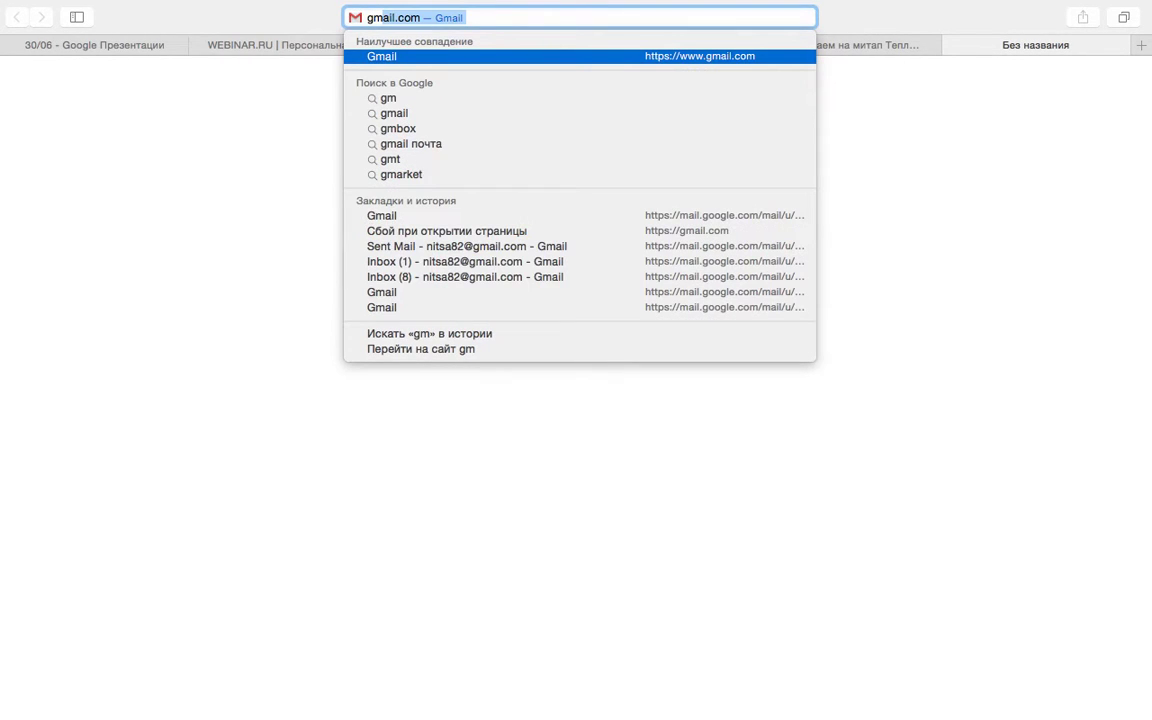
key(Return)
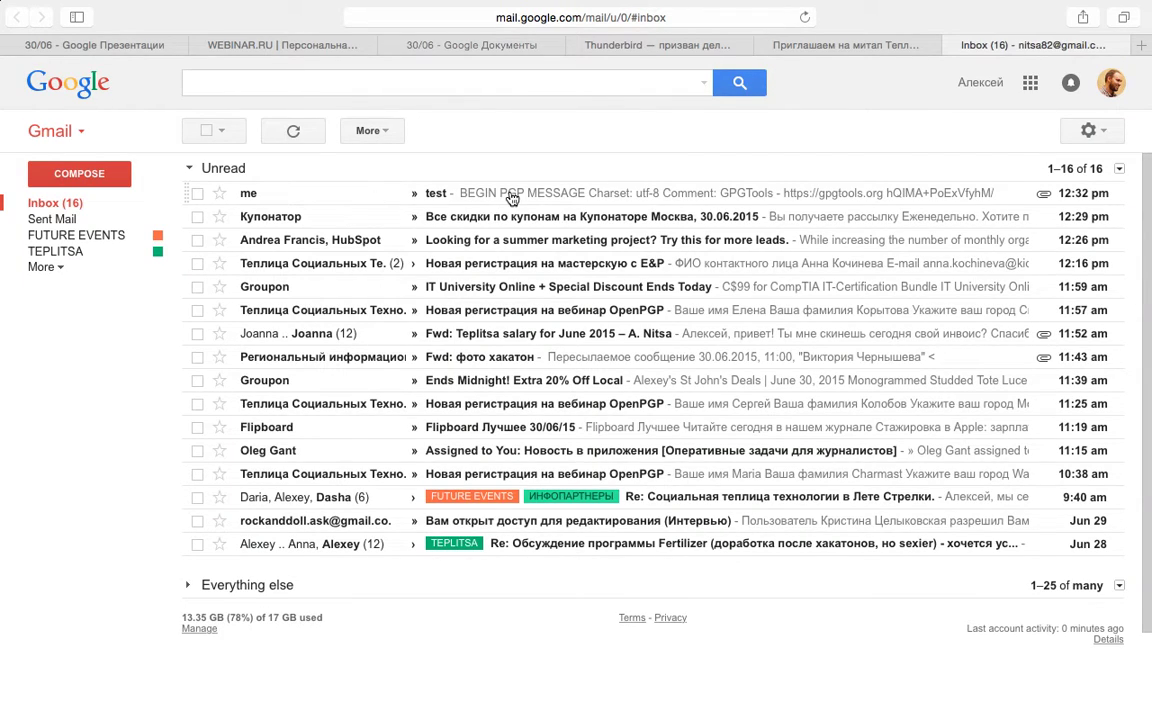
click(512, 198)
scroll(655, 386, down, 5)
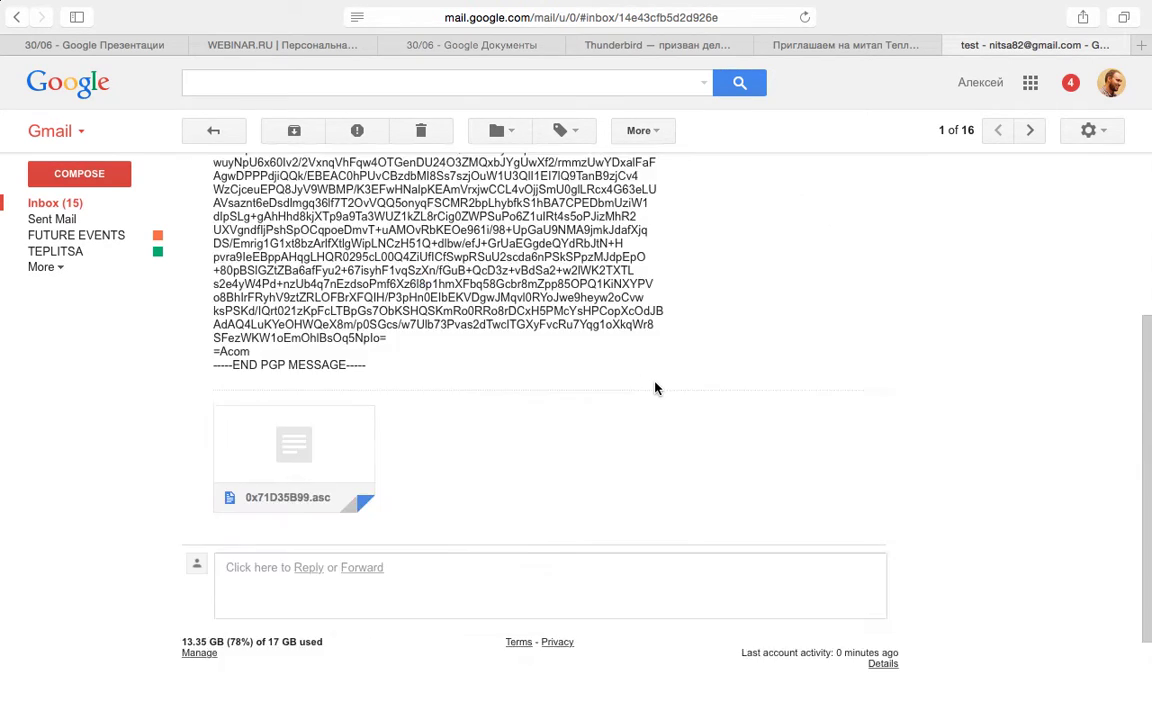
scroll(655, 386, up, 5)
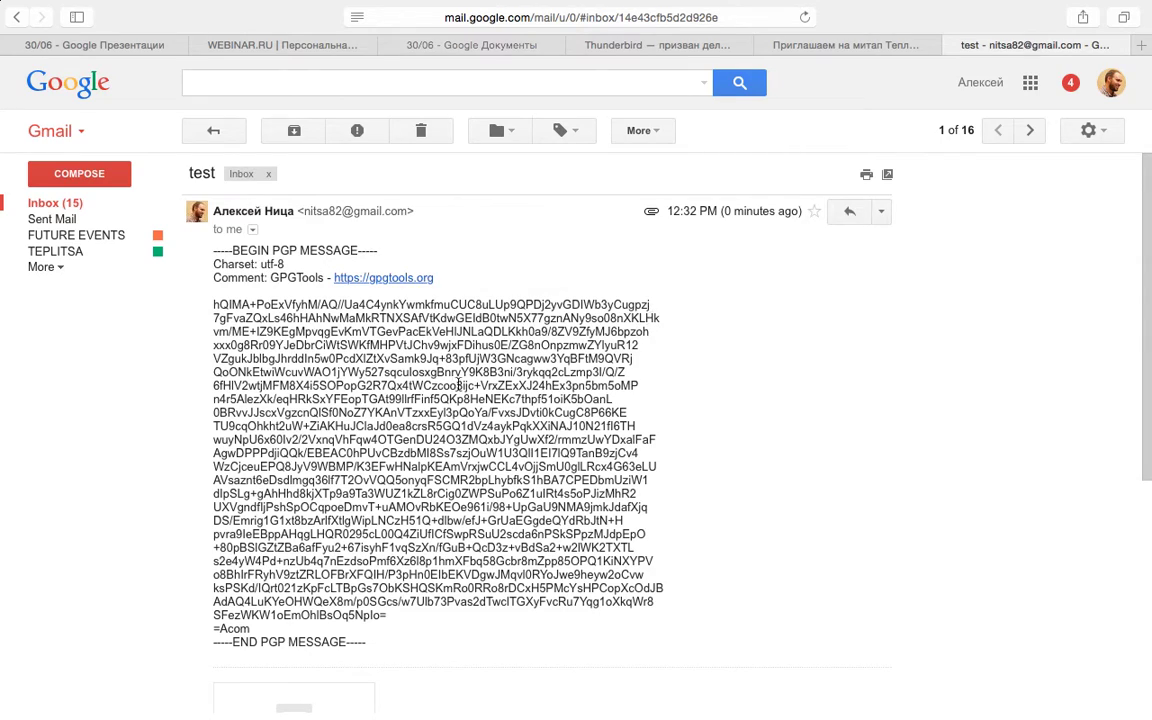
drag(210, 308, 459, 640)
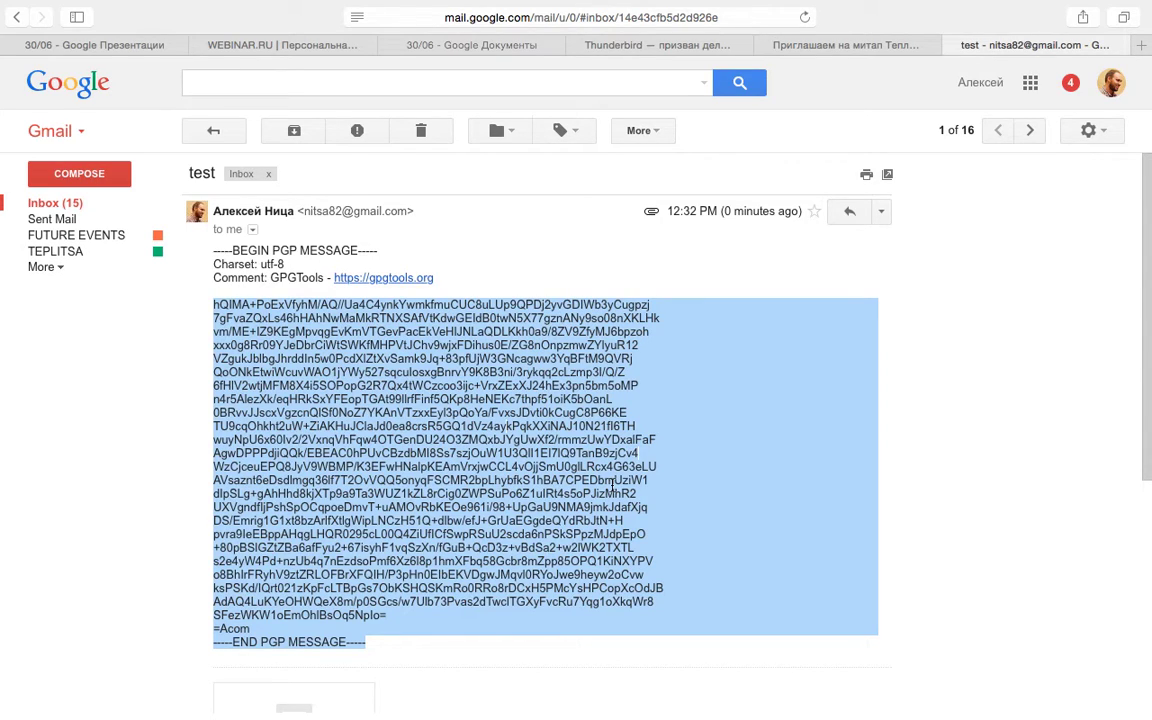
Download the attached public key file 0x71D35B99.asc from the message
scroll(612, 486, down, 5)
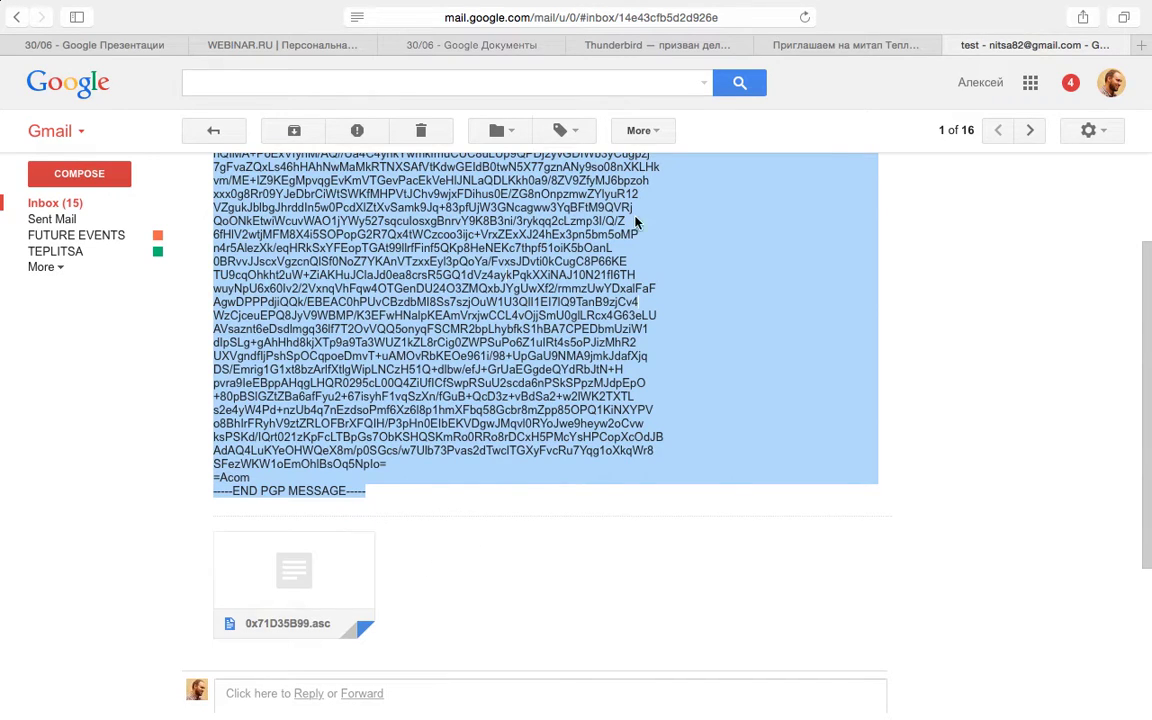
scroll(450, 488, down, 1)
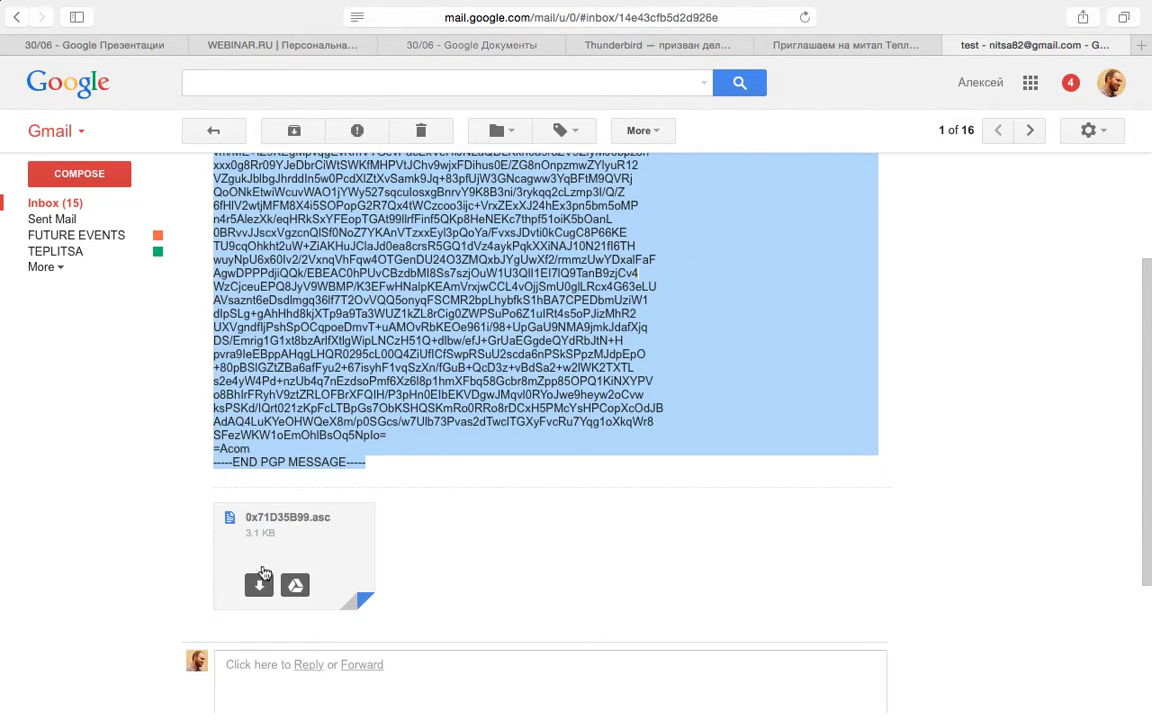
mouse_move(303, 553)
click(259, 588)
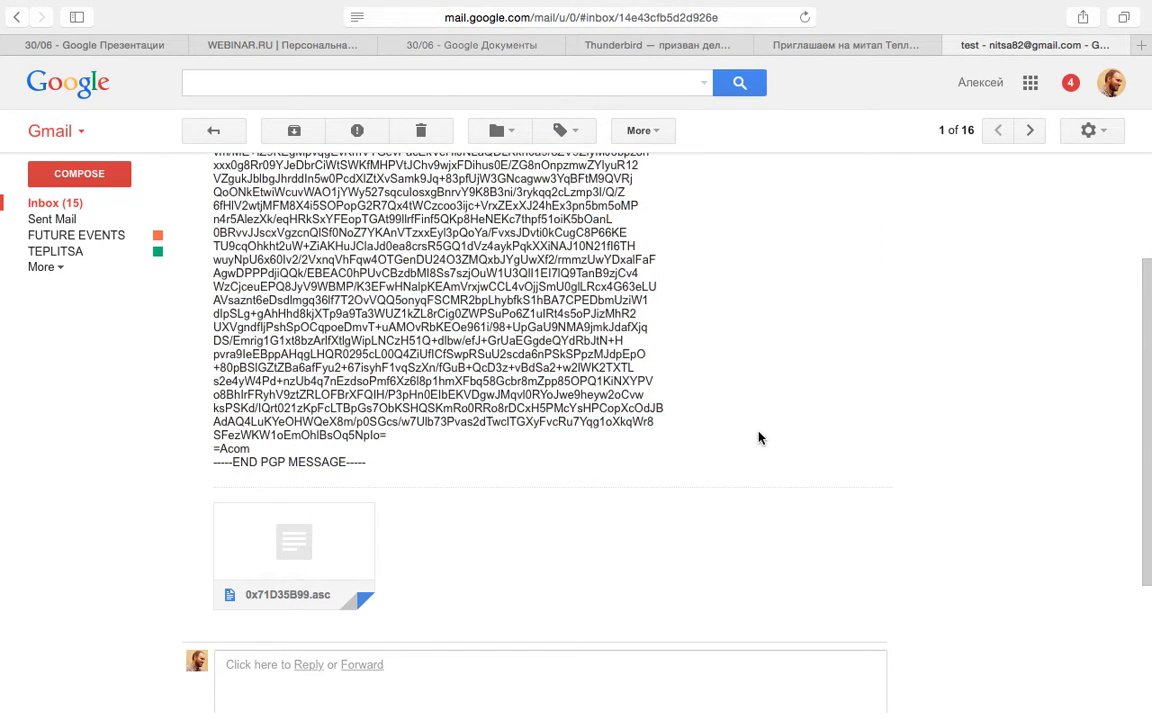
scroll(758, 437, up, 3)
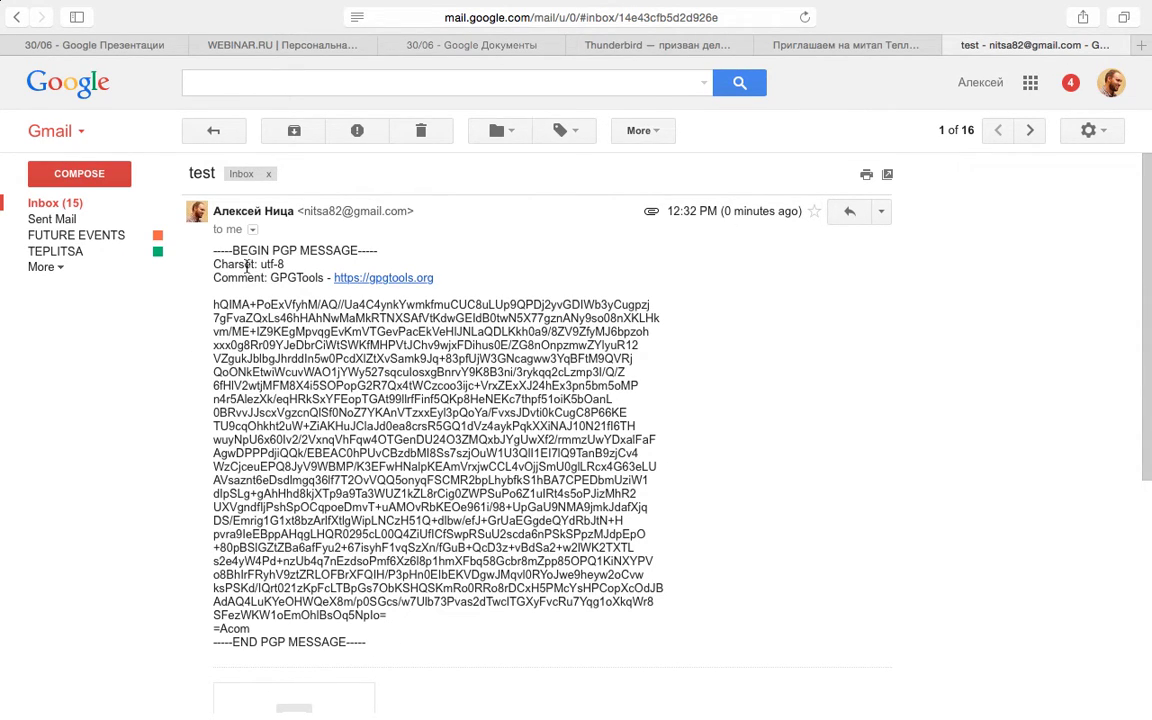
drag(210, 303, 787, 372)
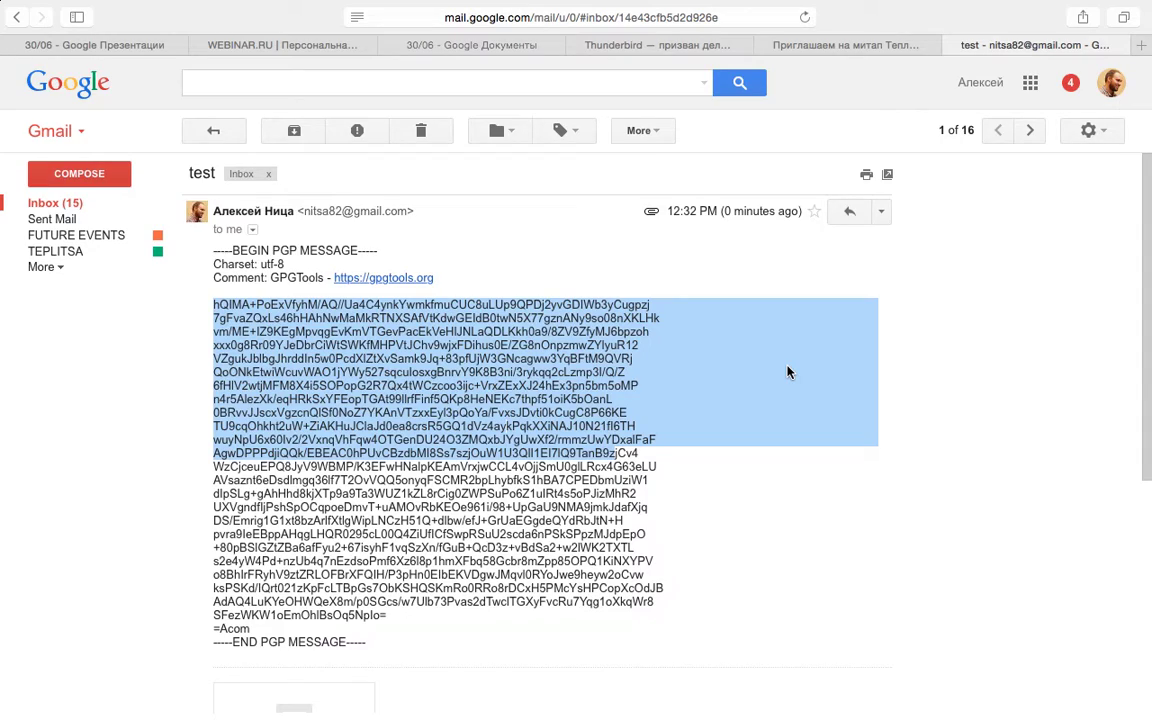
Switch to the Finder Downloads window via Mission Control
key(ctrl+Up)
key(Escape)
key(ctrl+Up)
key(Escape)
key(ctrl+Up)
click(795, 300)
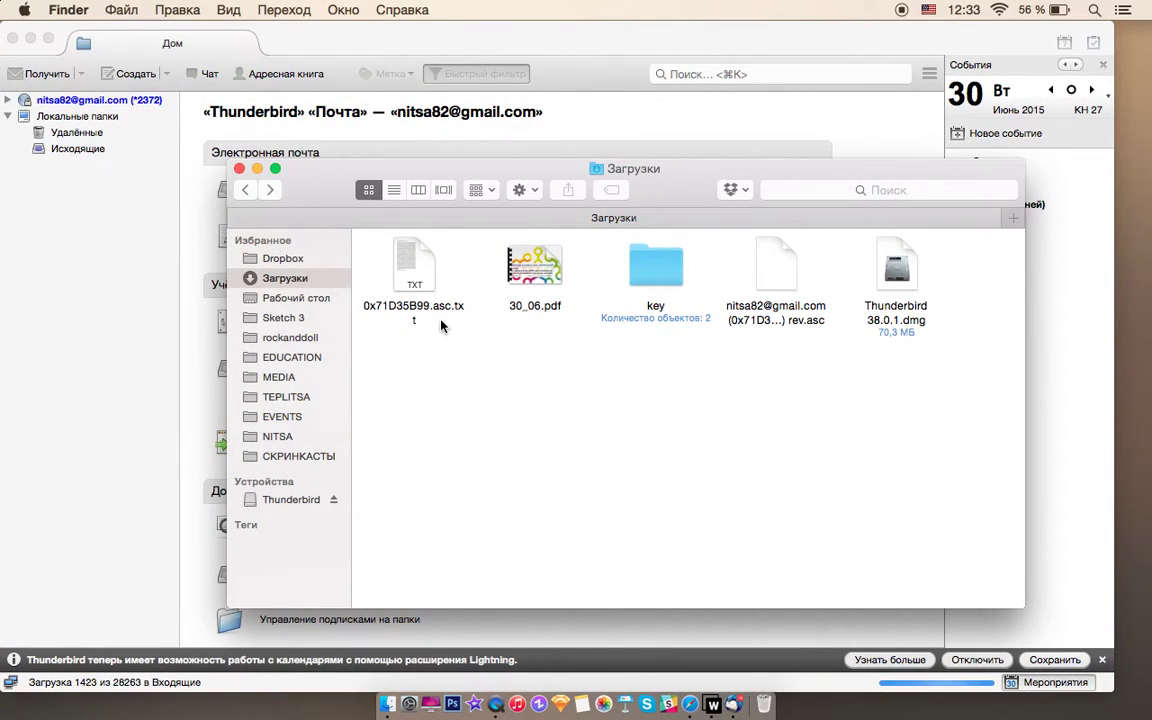
Rename the downloaded key file 0x71D35B99.asc.txt to 0x71D35B99.asc
click(419, 277)
key(Return)
key(Down)
key(BackSpace)
key(BackSpace)
key(BackSpace)
key(BackSpace)
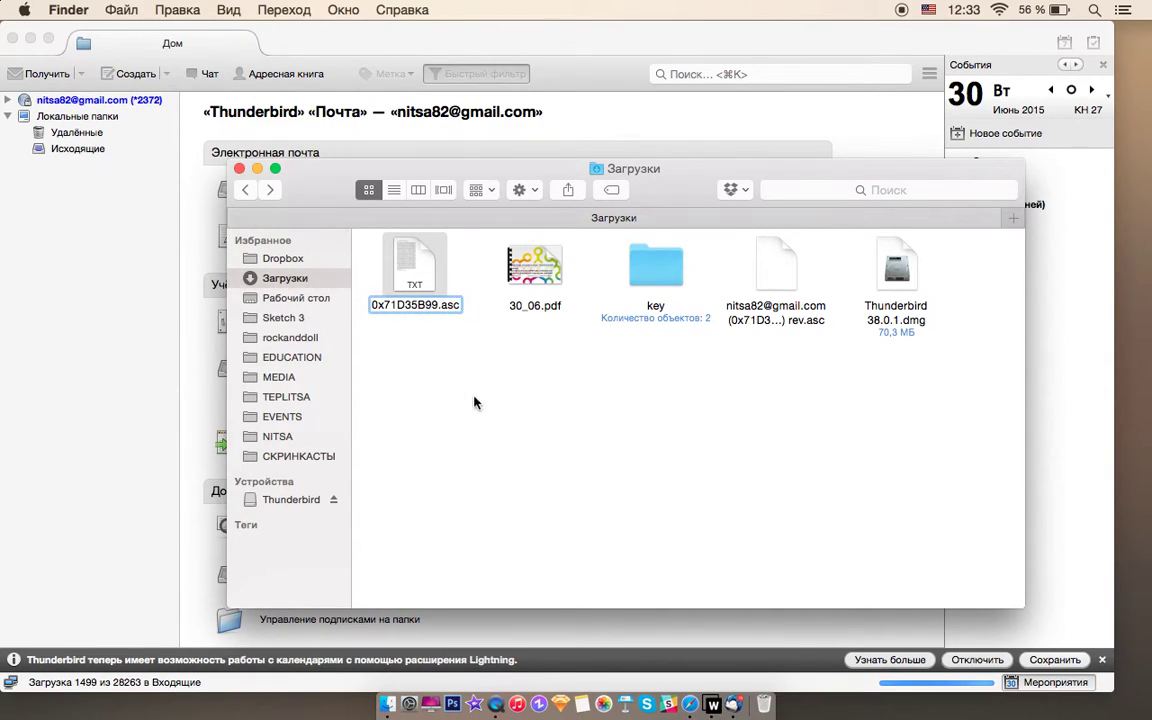
key(Return)
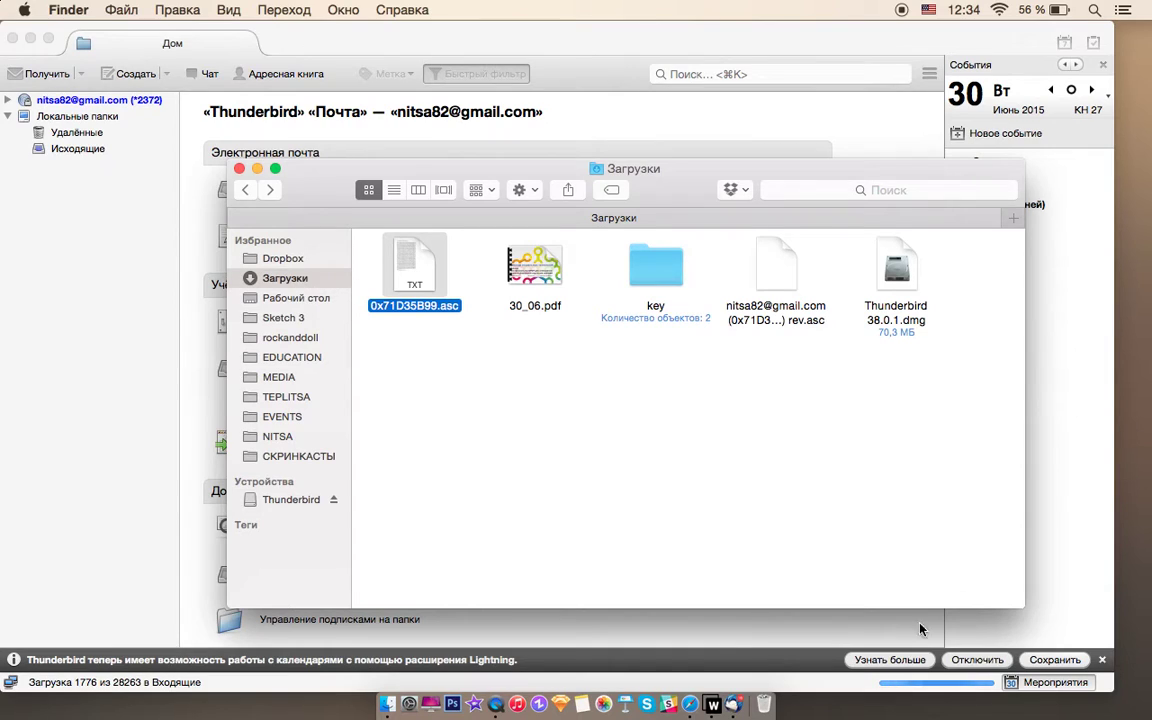
click(625, 704)
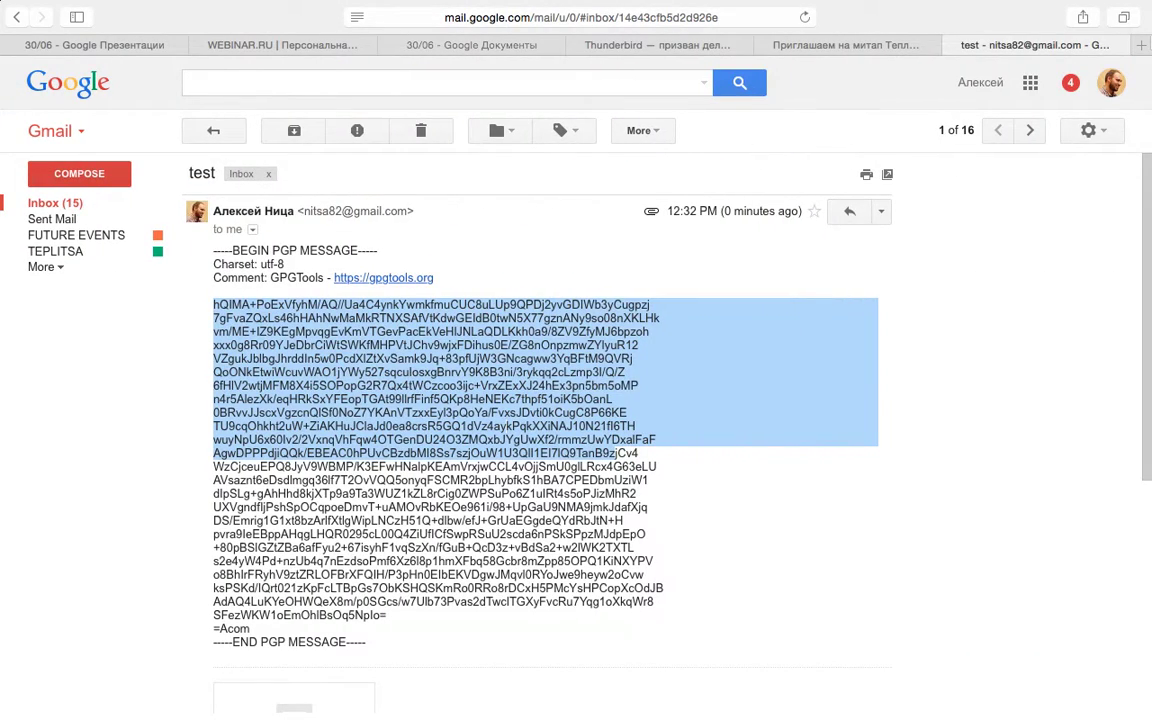
click(1138, 45)
text(f)
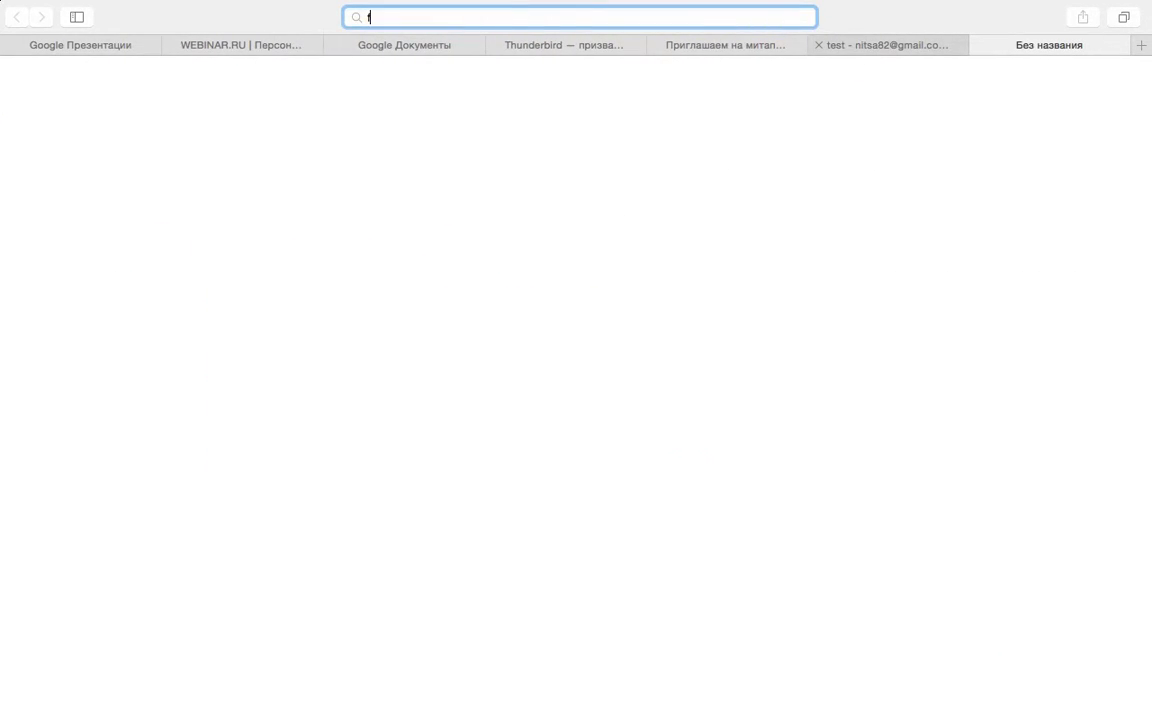
text(b.com/mrni)
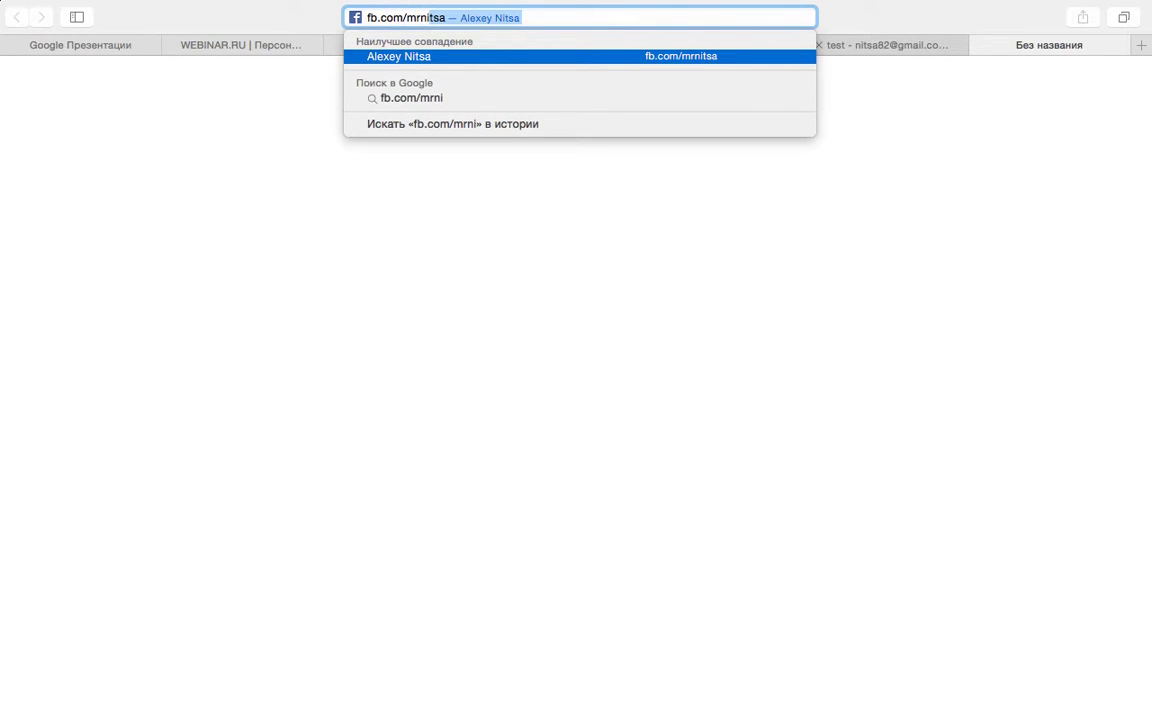
key(Right)
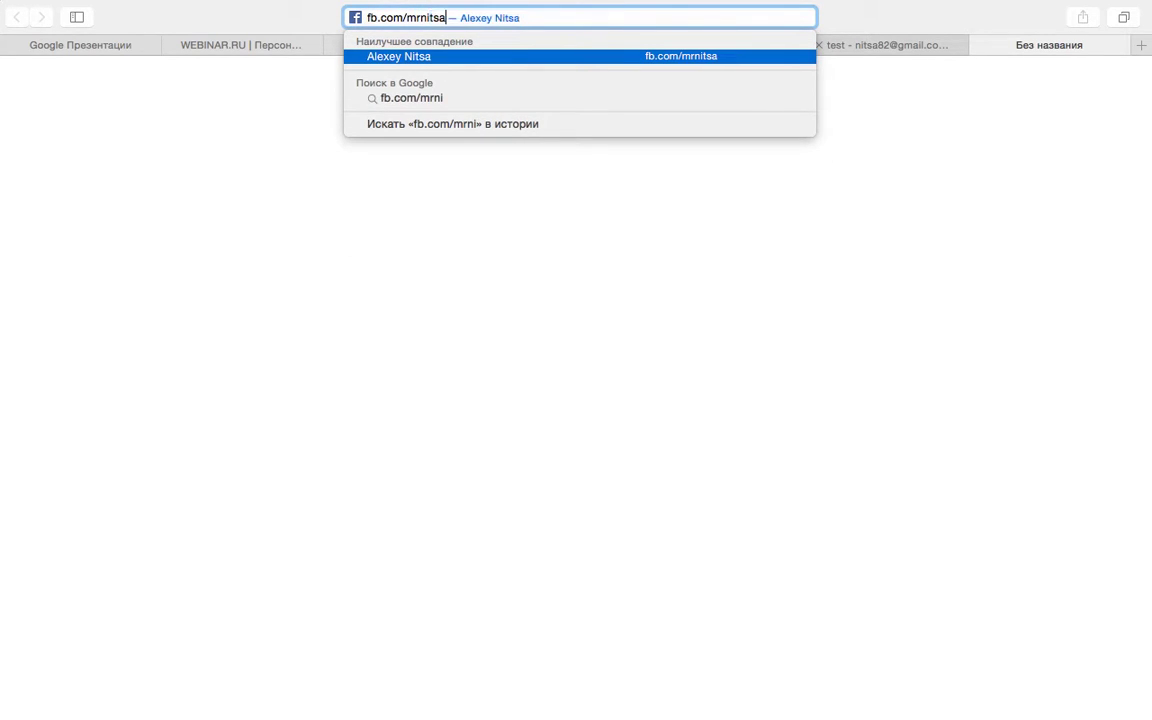
text(/info)
key(Return)
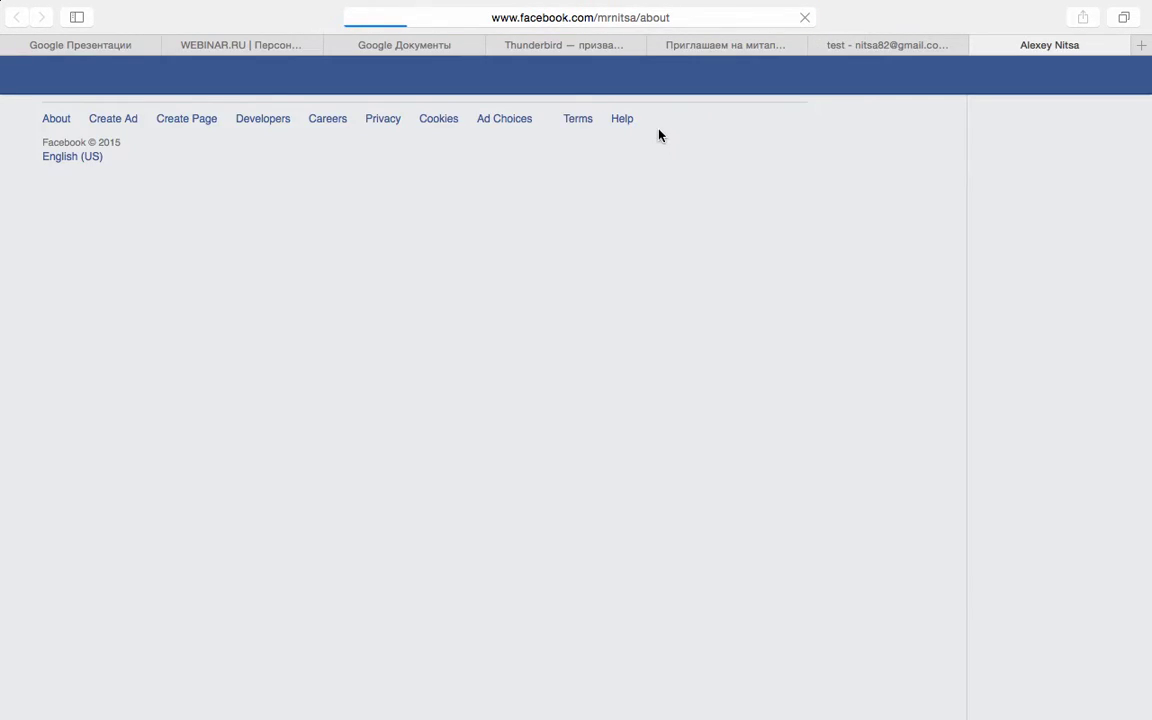
scroll(364, 279, down, 2)
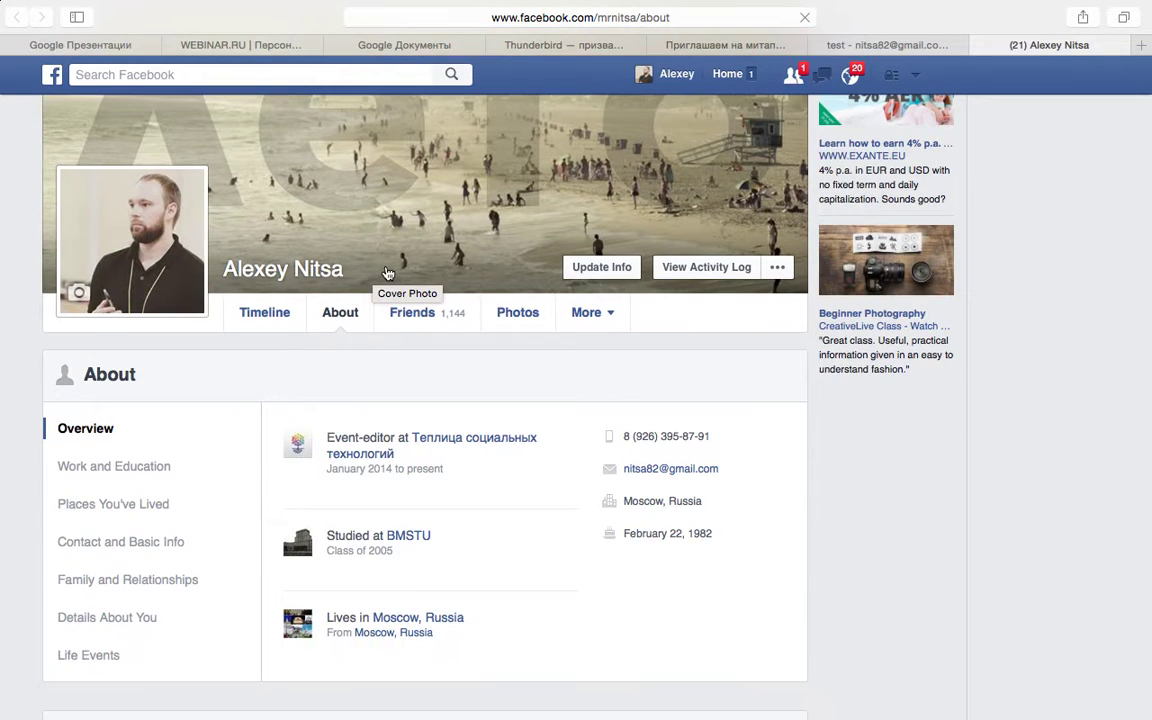
scroll(140, 500, down, 1)
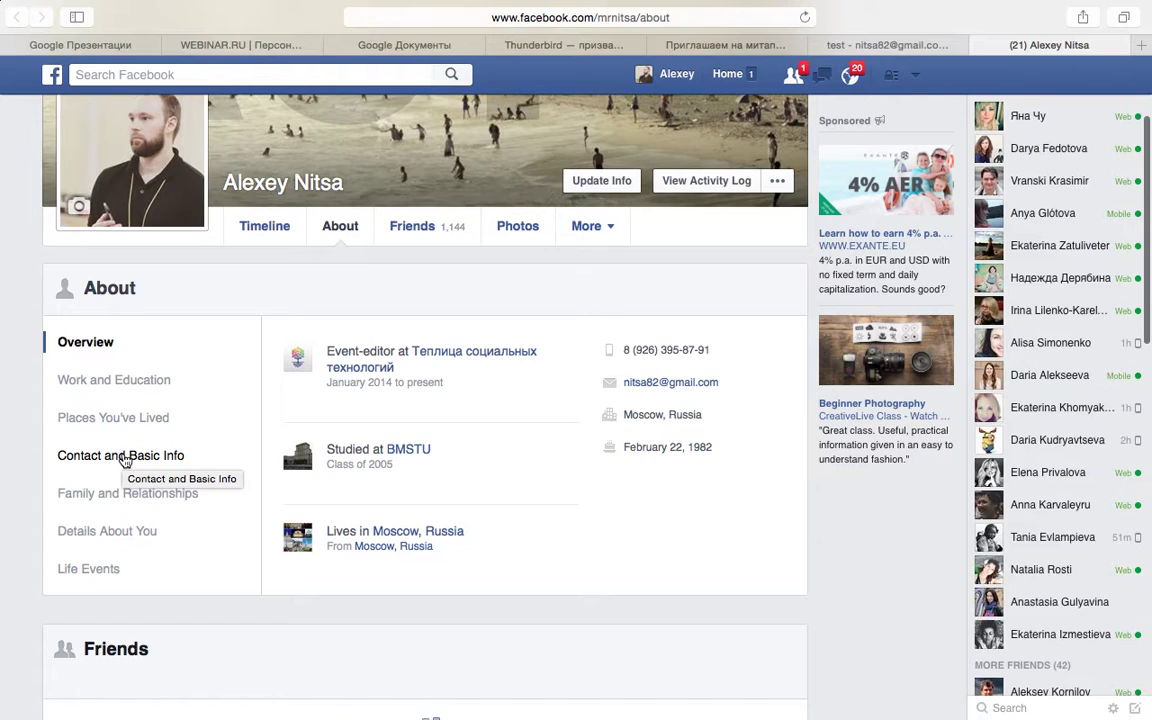
click(121, 459)
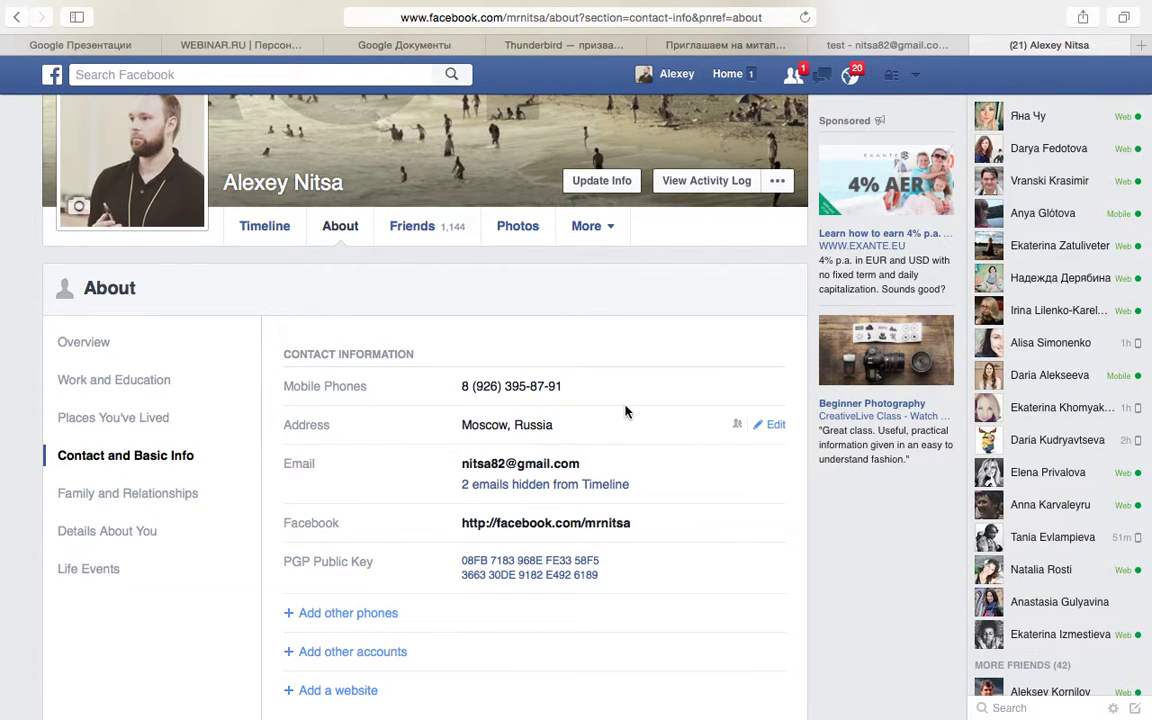
Open the PGP Public Key field for editing, then cancel without changing it
scroll(630, 411, down, 3)
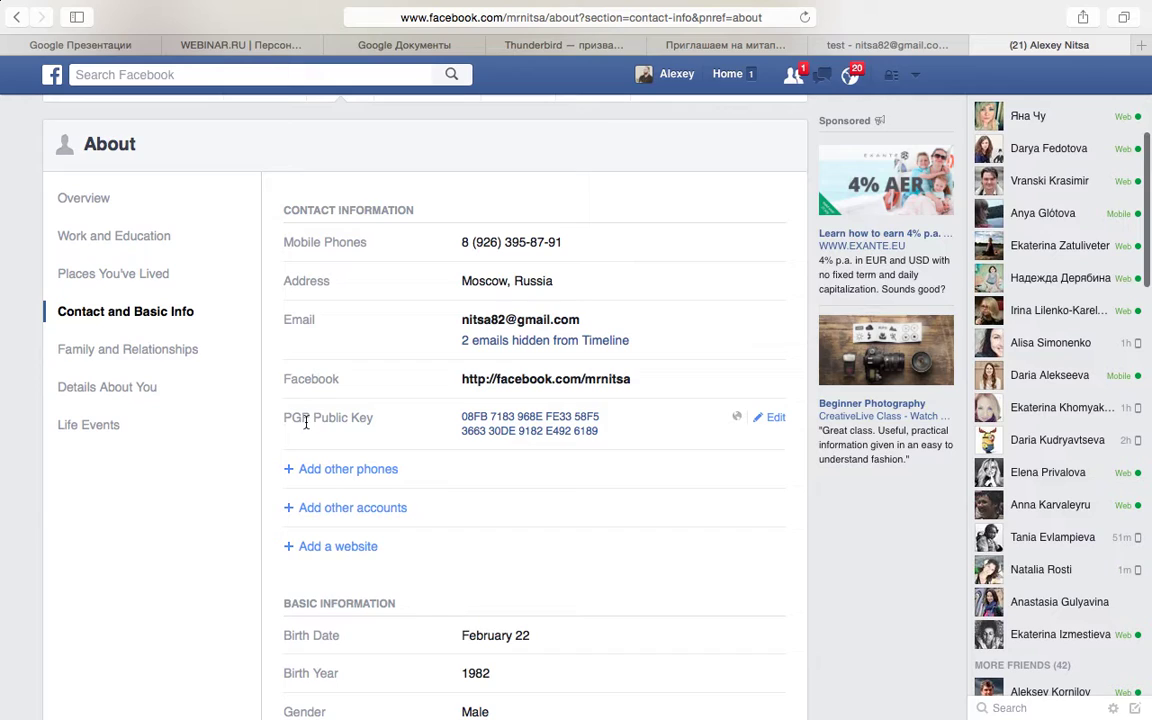
click(777, 418)
scroll(629, 473, down, 1)
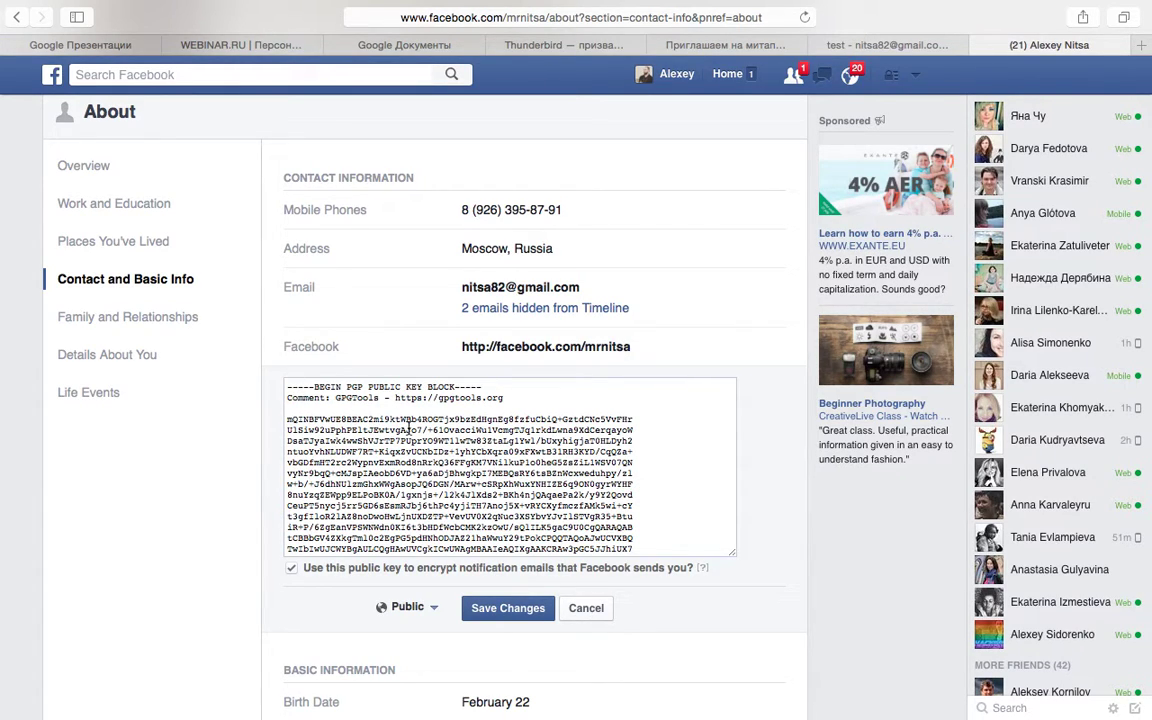
click(587, 612)
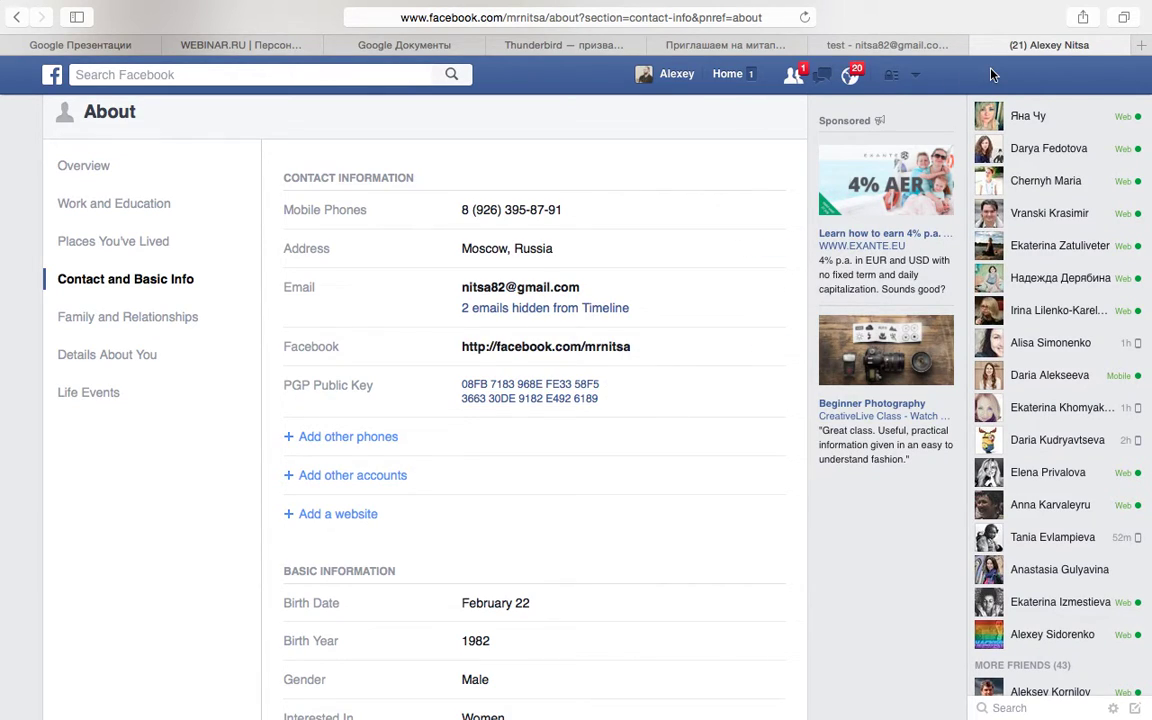
click(430, 48)
Close the Thunderbird download tab and strike through checklist items 1–6 on the slide
click(516, 52)
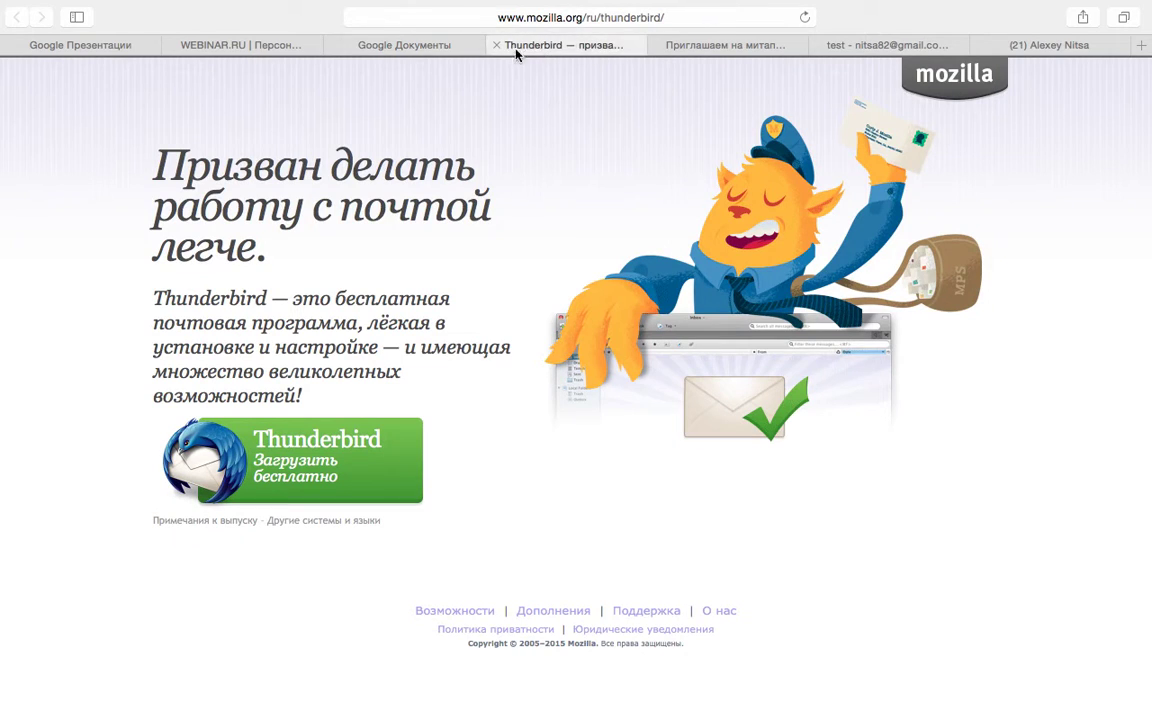
click(496, 45)
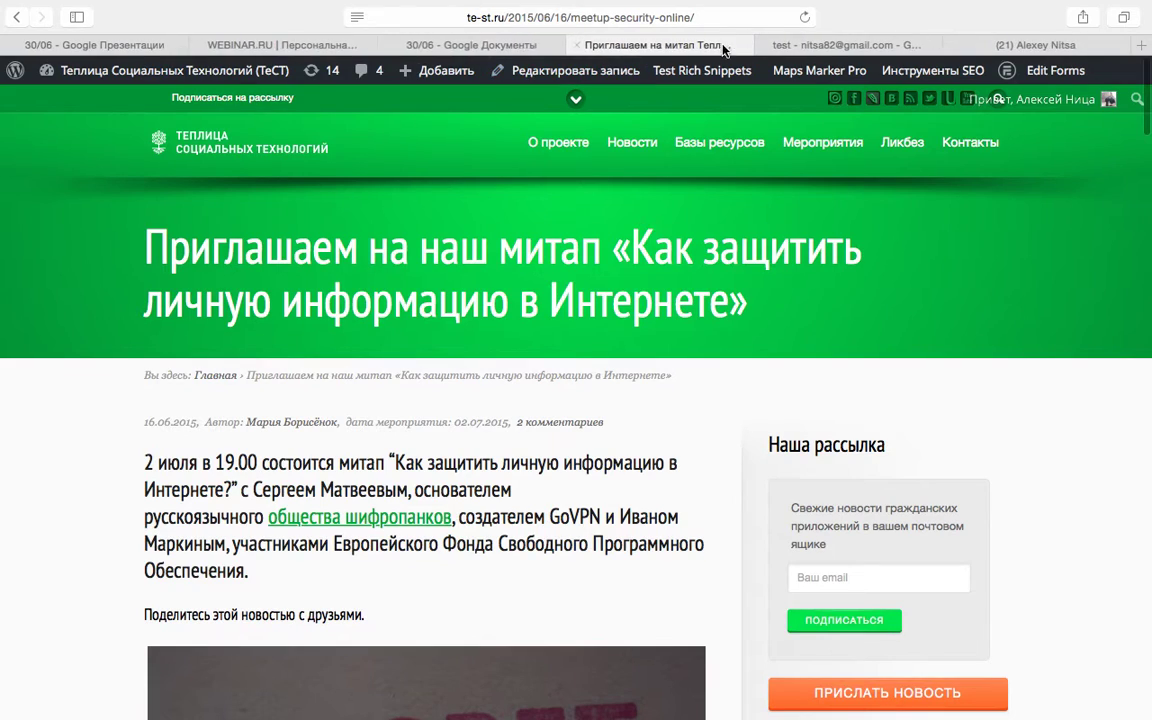
click(120, 45)
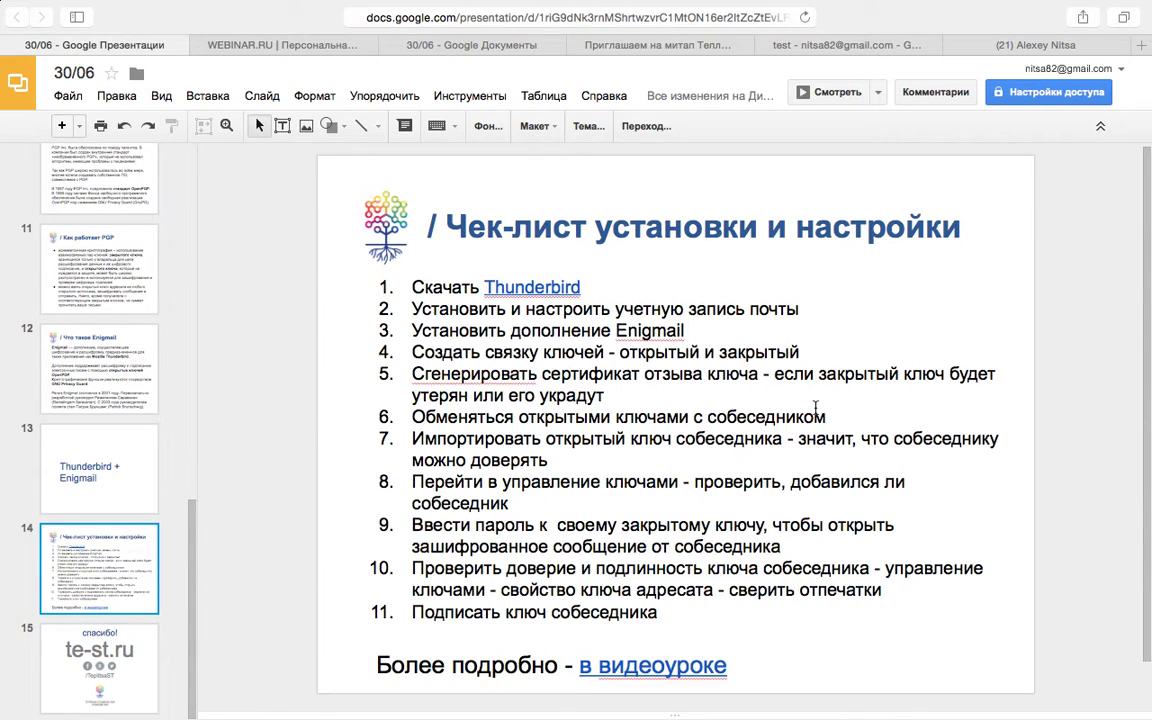
drag(826, 416, 392, 284)
click(316, 96)
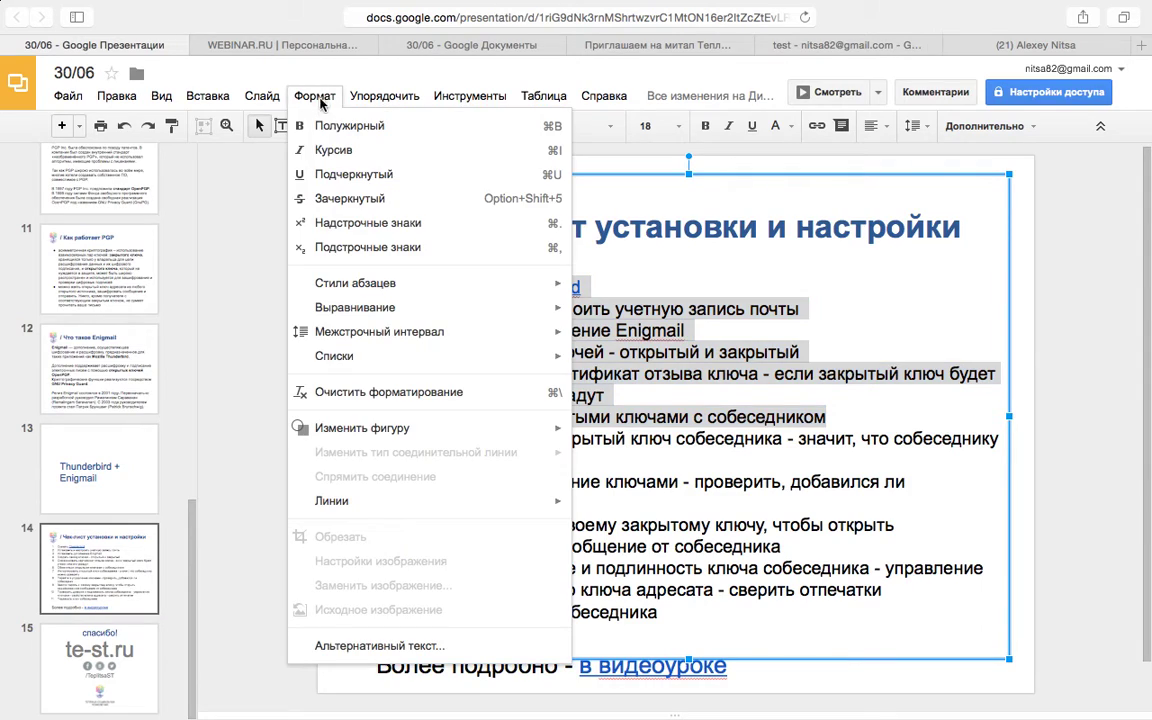
click(330, 192)
click(625, 459)
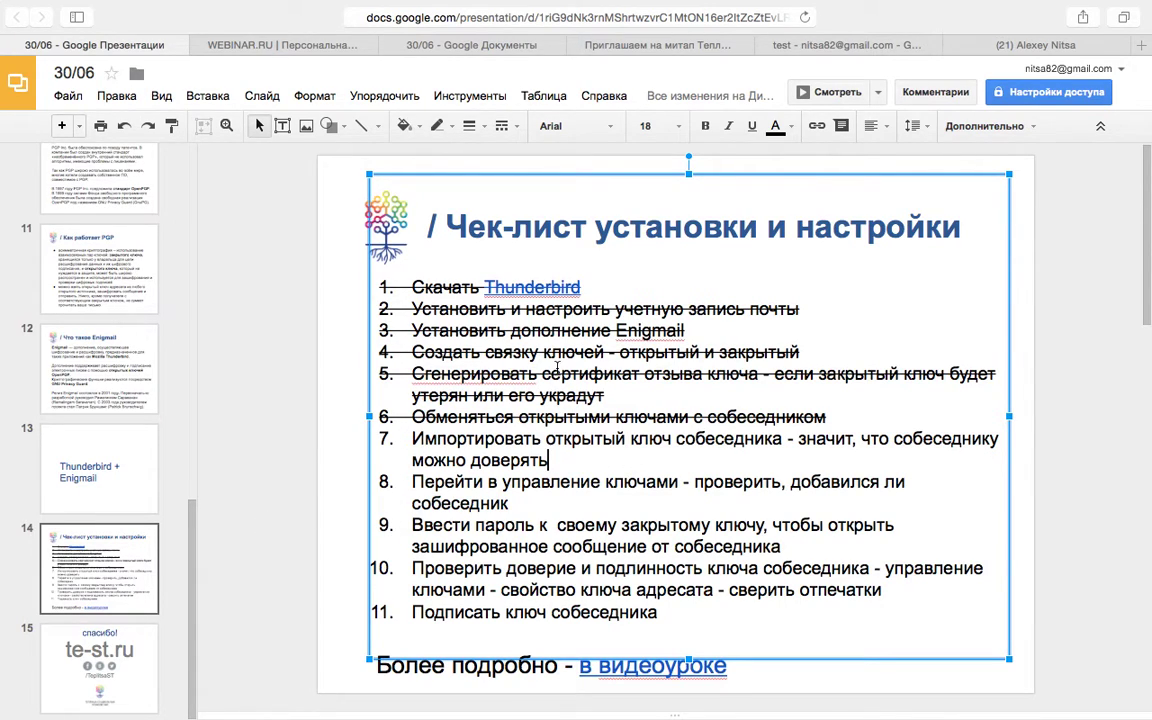
click(280, 45)
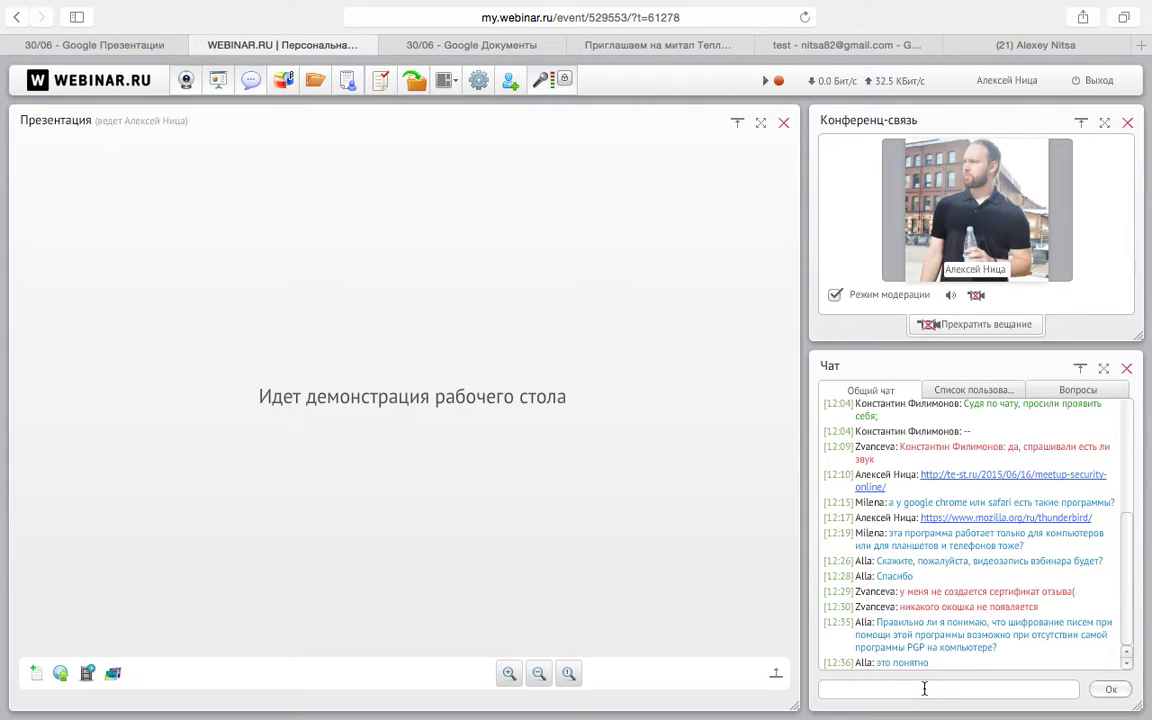
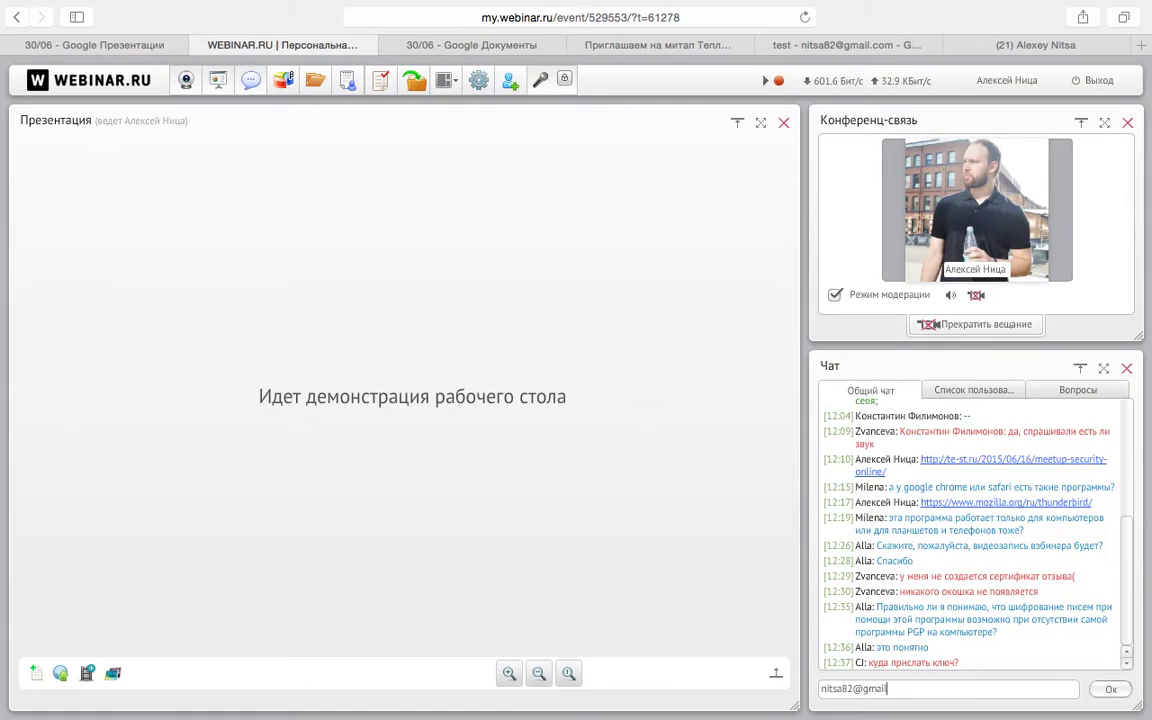
Send the host's Gmail address in the webinar chat, then bring Thunderbird back to front
key(Return)
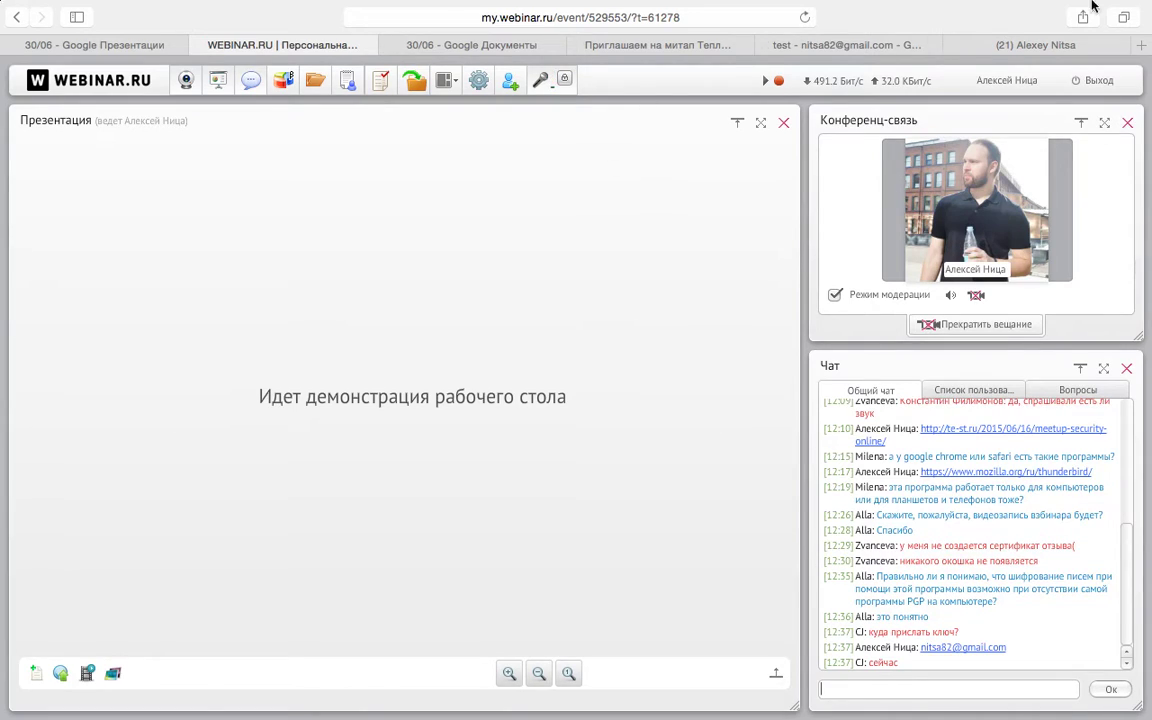
key(ctrl+Up)
click(535, 419)
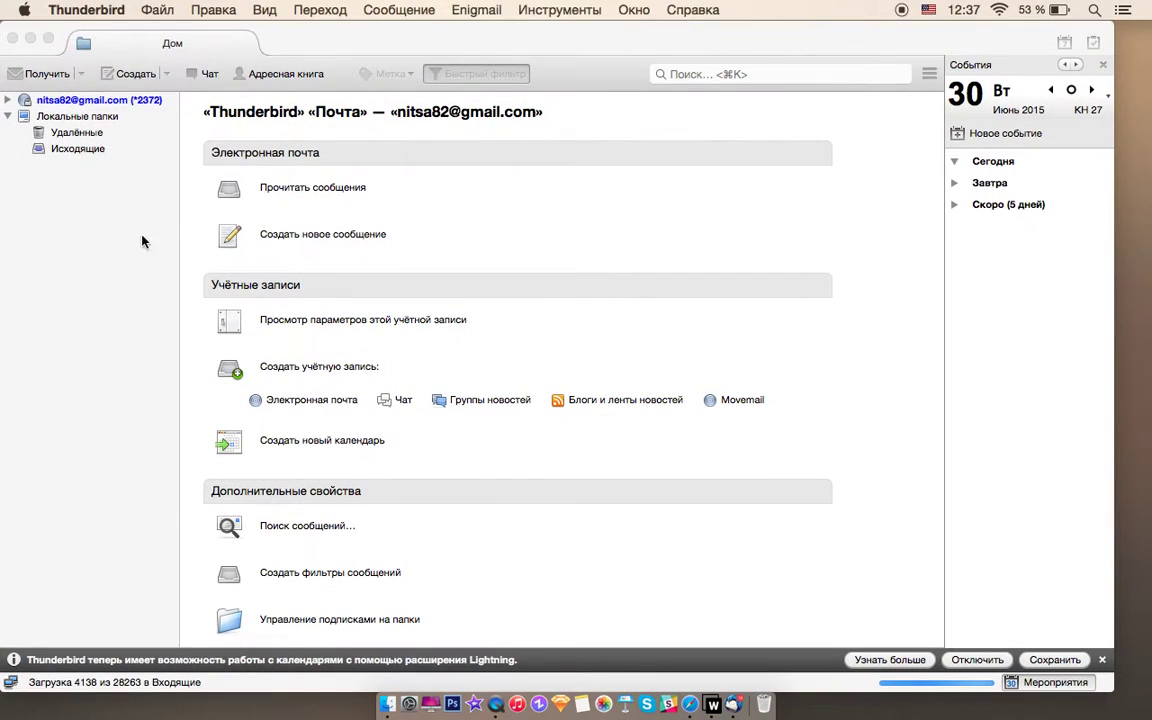
Open the Inbox and drag the splitter up so only a few message rows show
click(7, 100)
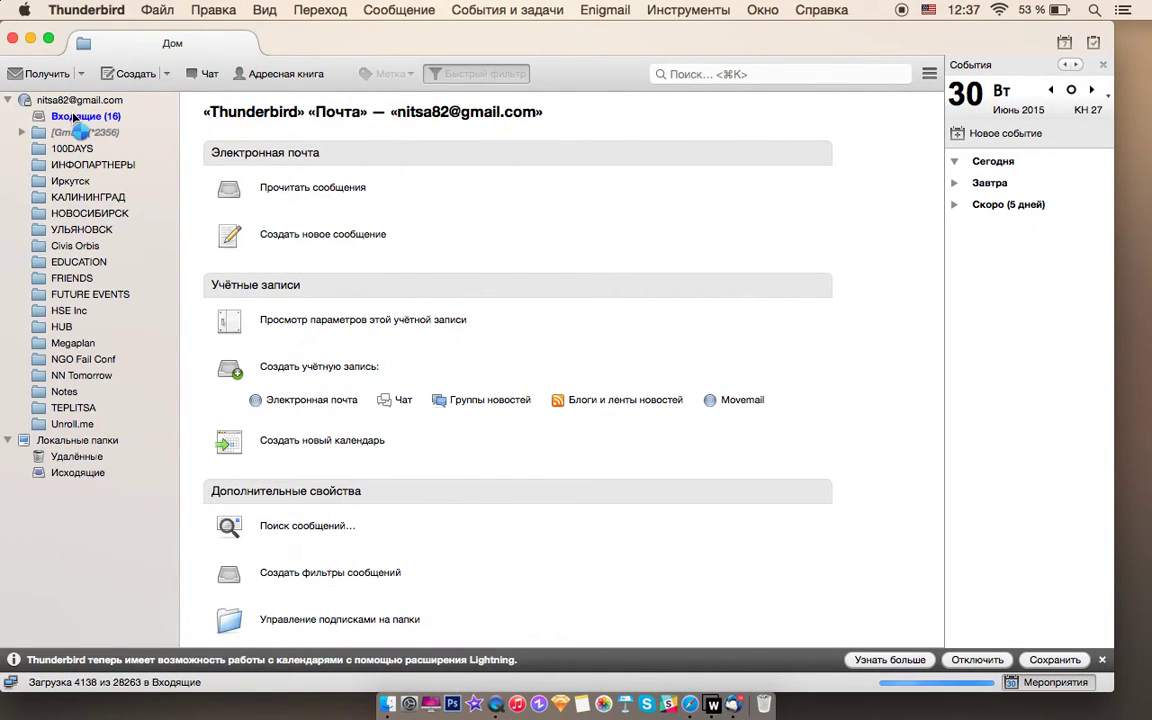
click(74, 117)
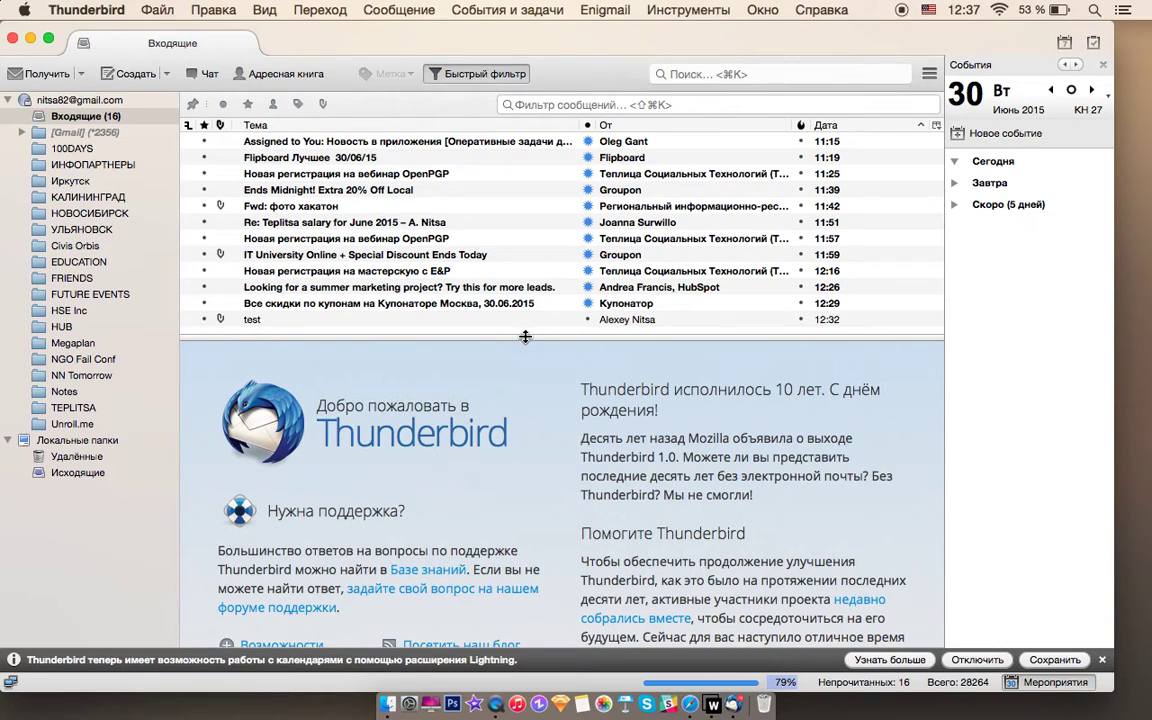
drag(525, 337, 528, 210)
scroll(478, 174, down, 4)
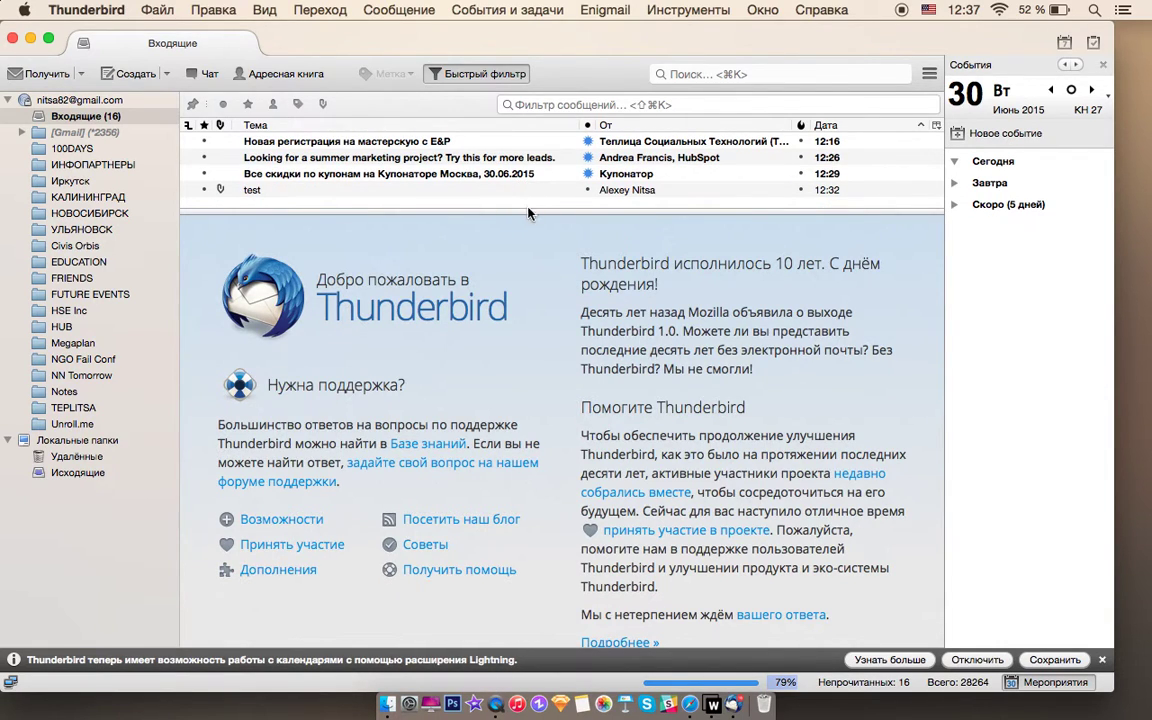
drag(540, 197, 500, 210)
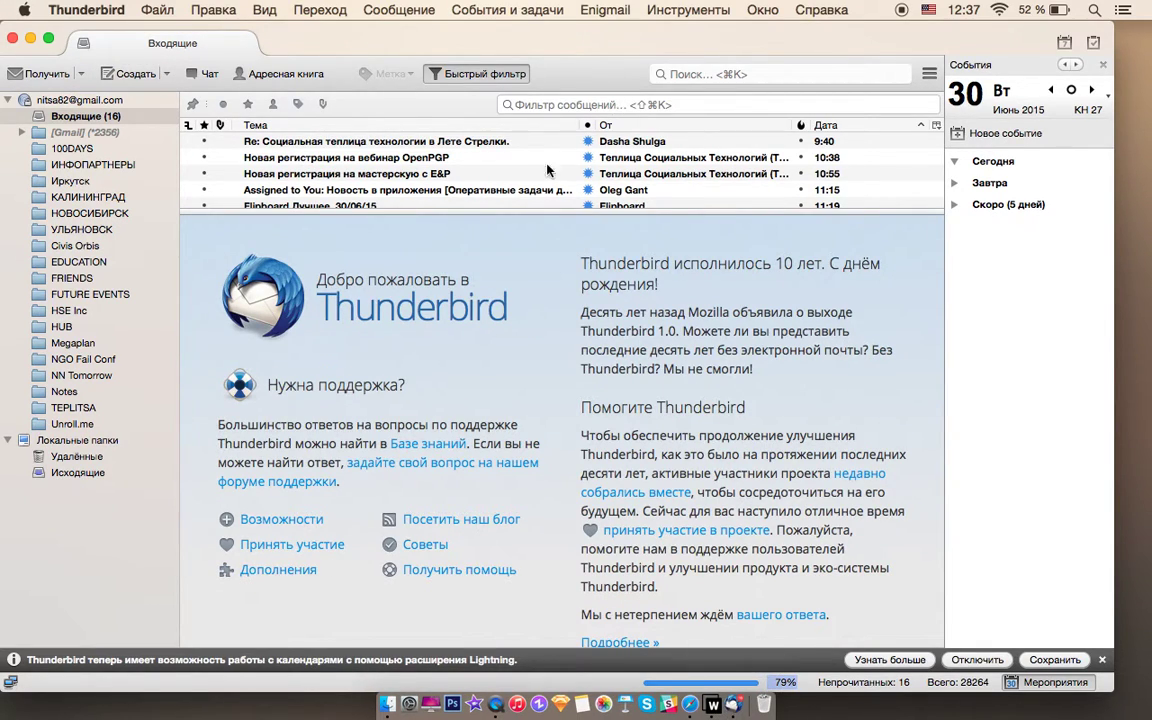
scroll(470, 161, up, 5)
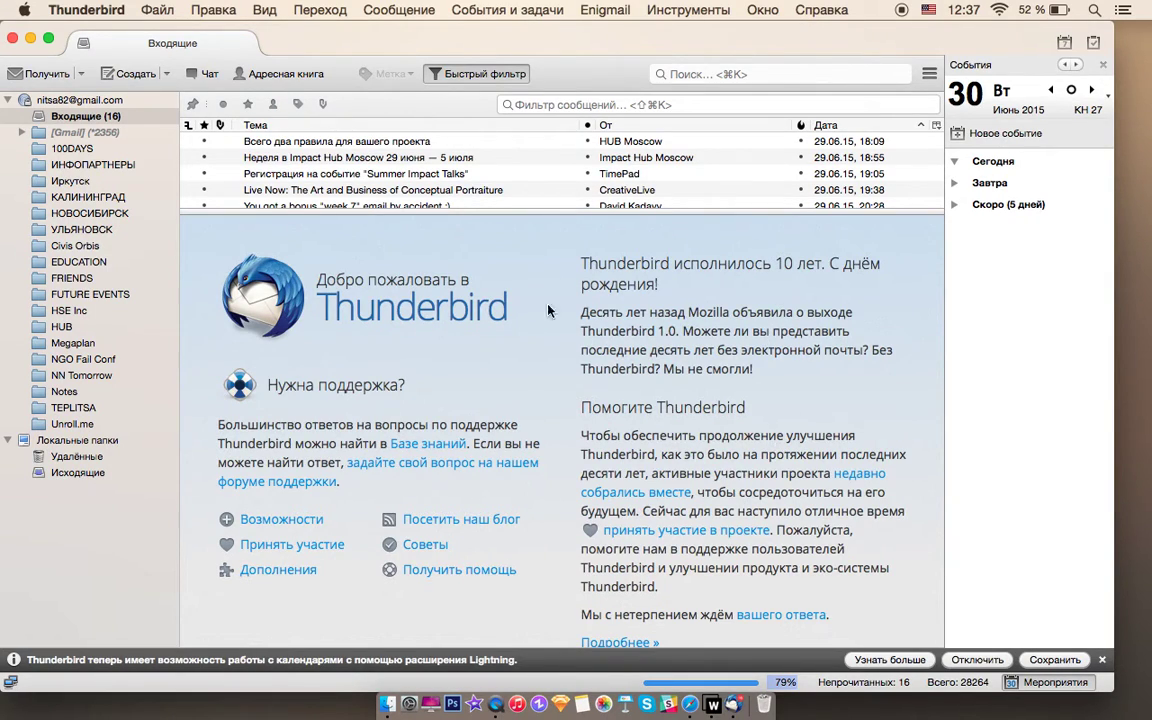
Switch to Safari and show the Gmail tab with the encrypted 'test' message
click(691, 705)
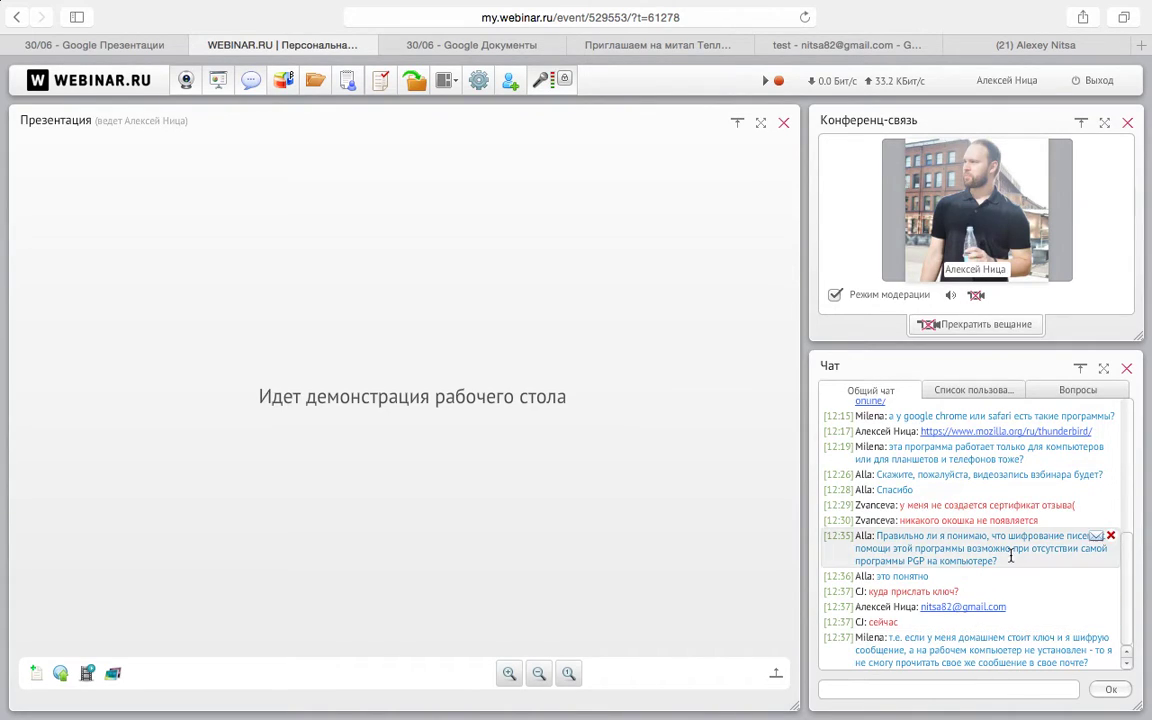
click(822, 47)
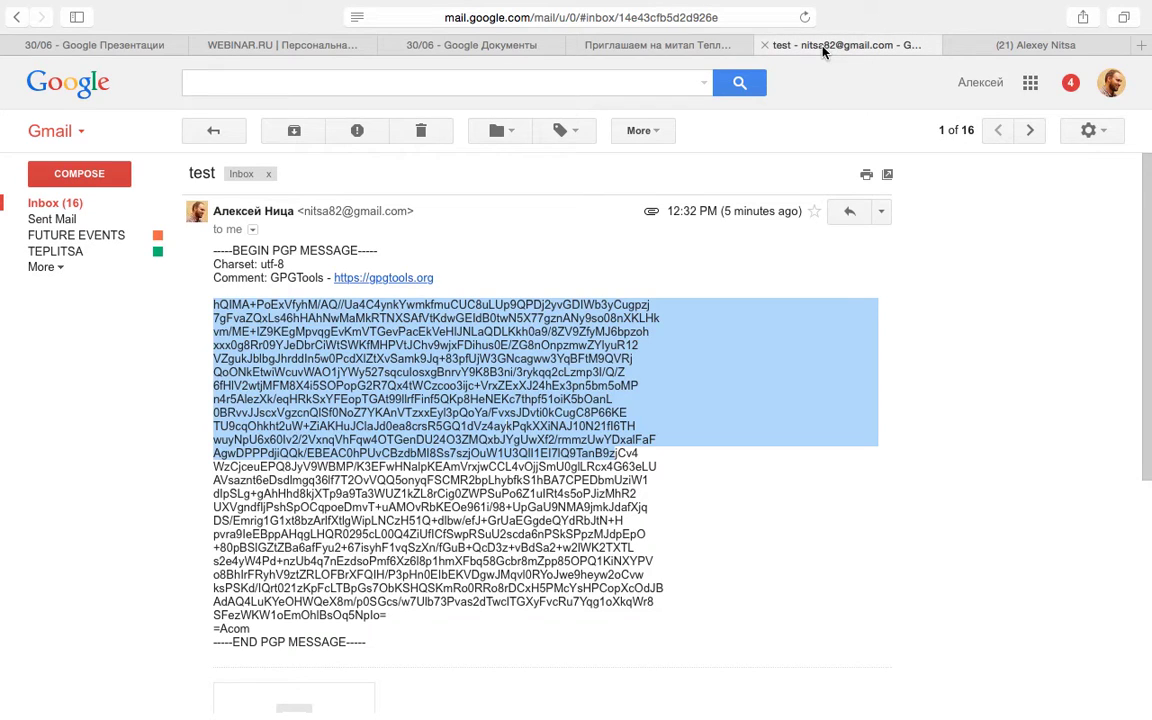
Highlight the PGP-encrypted body of the 'test' email, then go back to the WEBINAR.RU room
click(730, 483)
drag(390, 616, 200, 308)
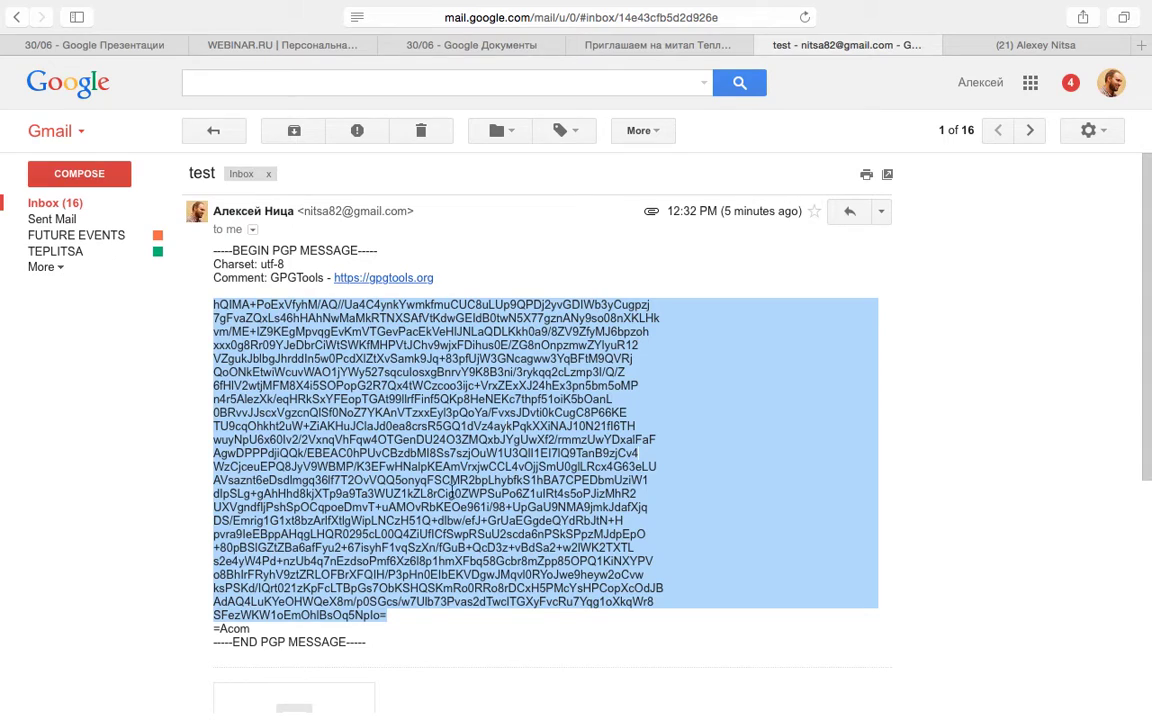
drag(250, 629, 211, 313)
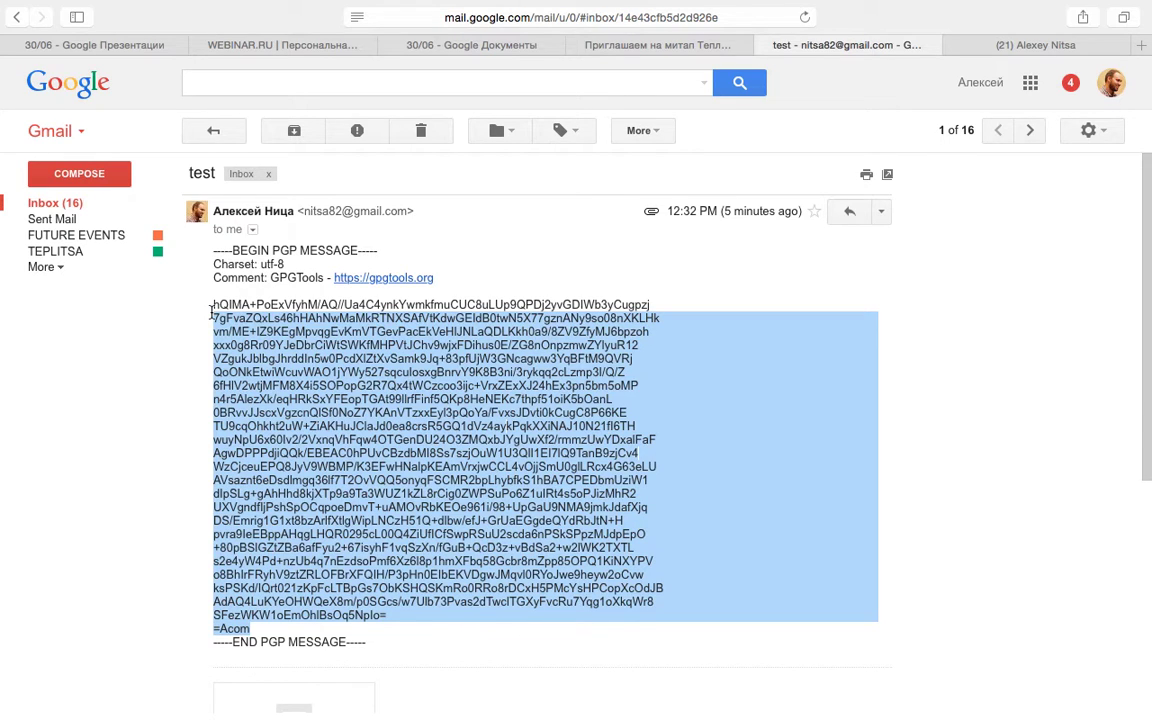
click(604, 327)
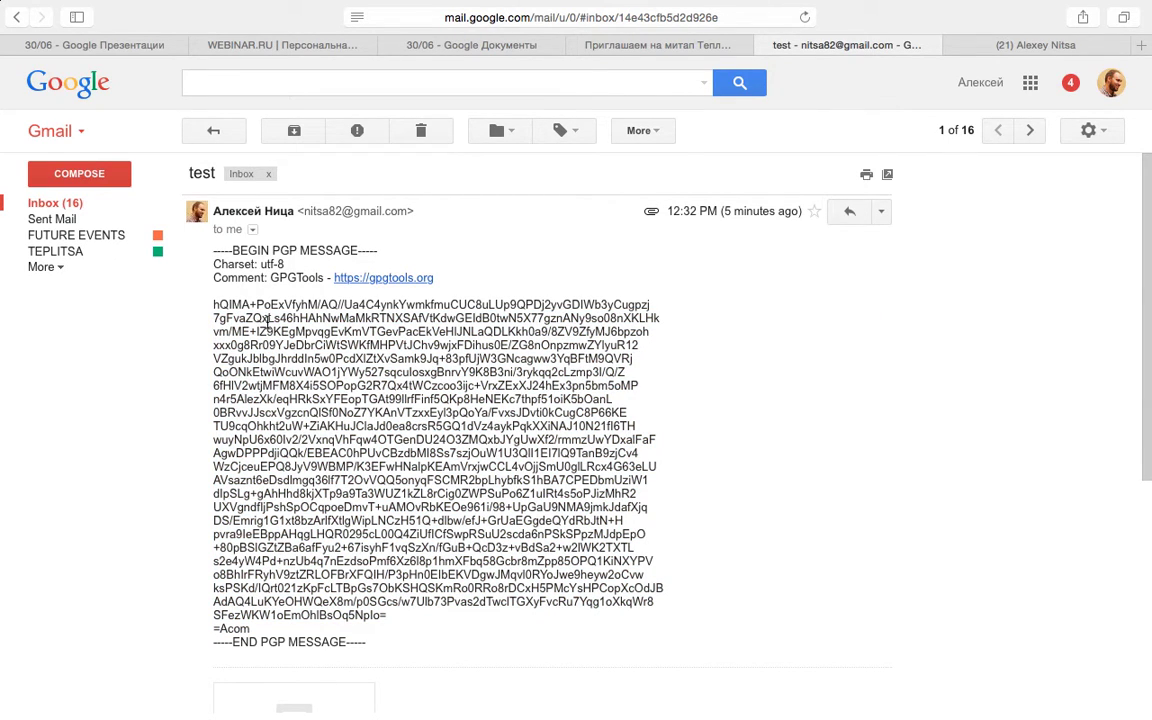
drag(213, 304, 390, 615)
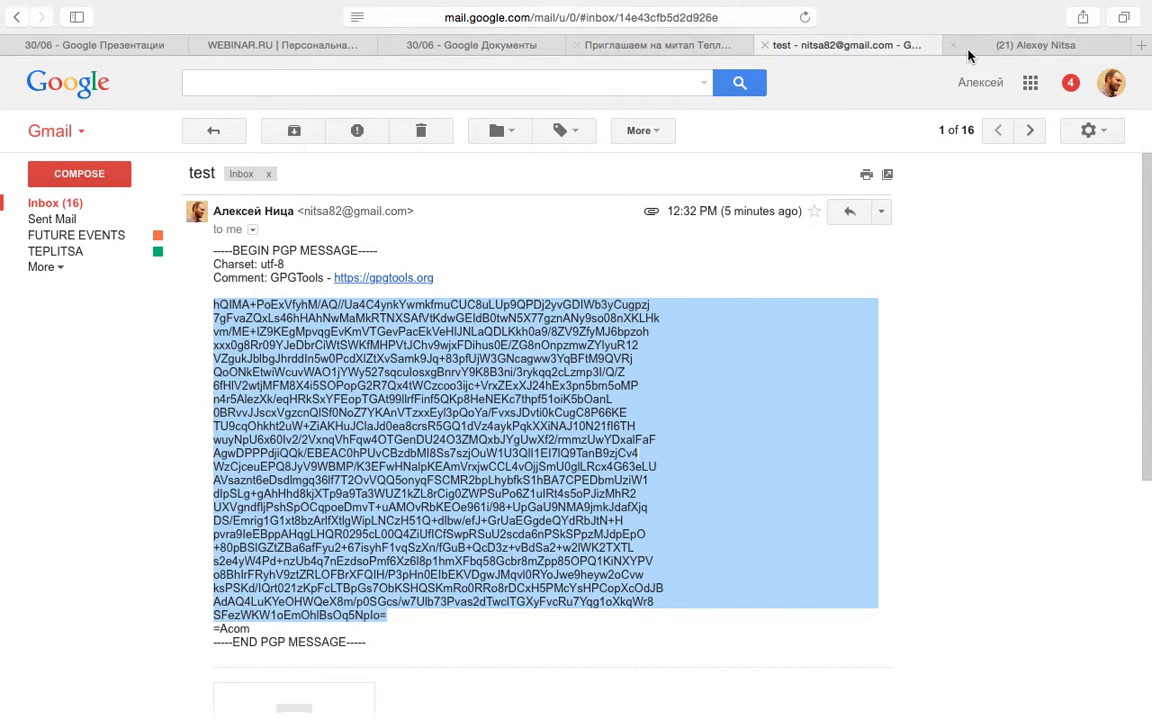
click(256, 47)
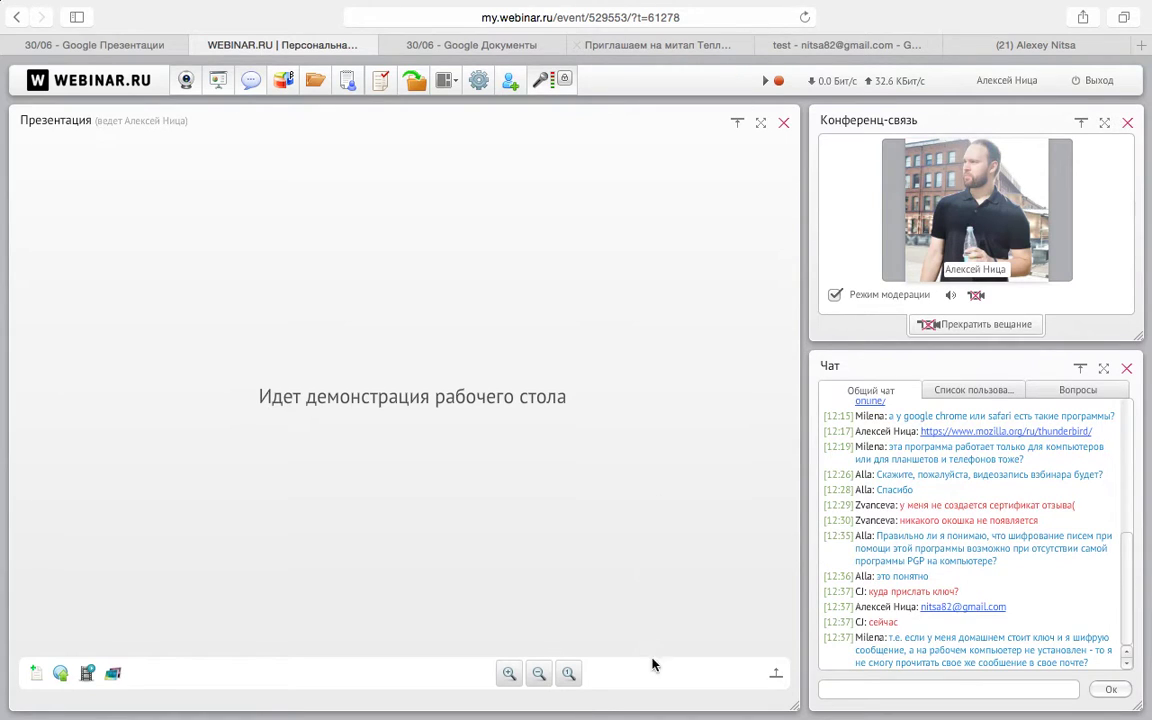
In Thunderbird, fetch new mail and open the newly arrived public-key message in a tab
key(ctrl+Up)
click(360, 398)
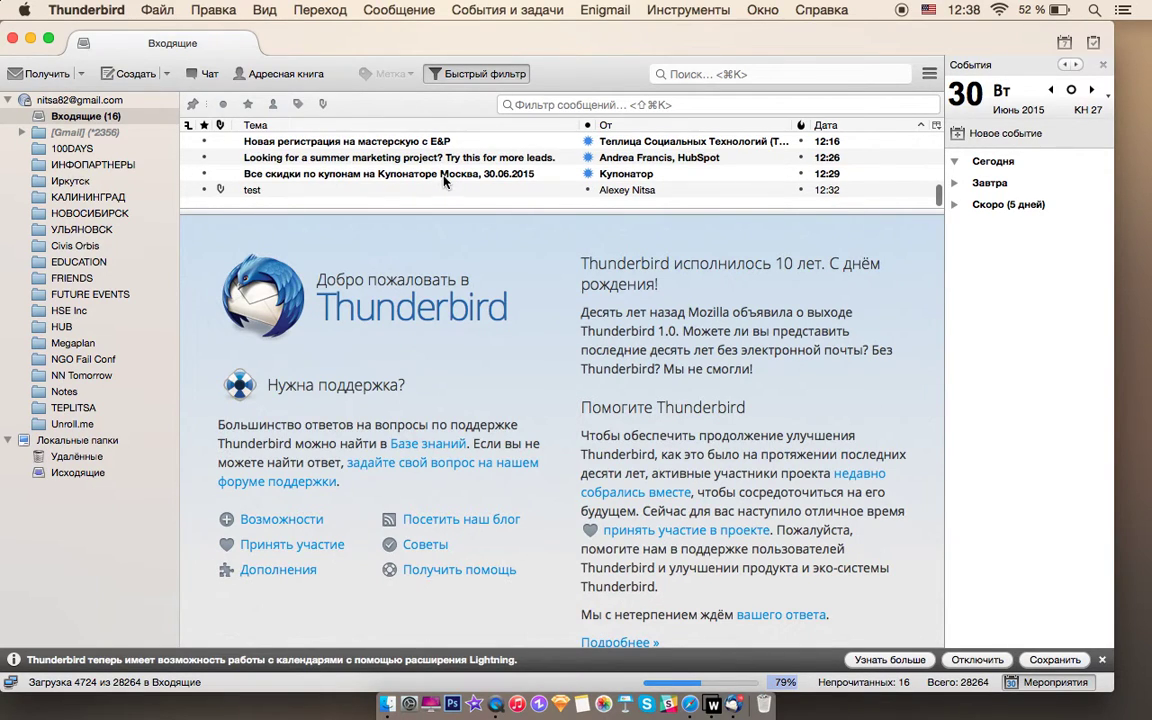
drag(458, 216, 425, 160)
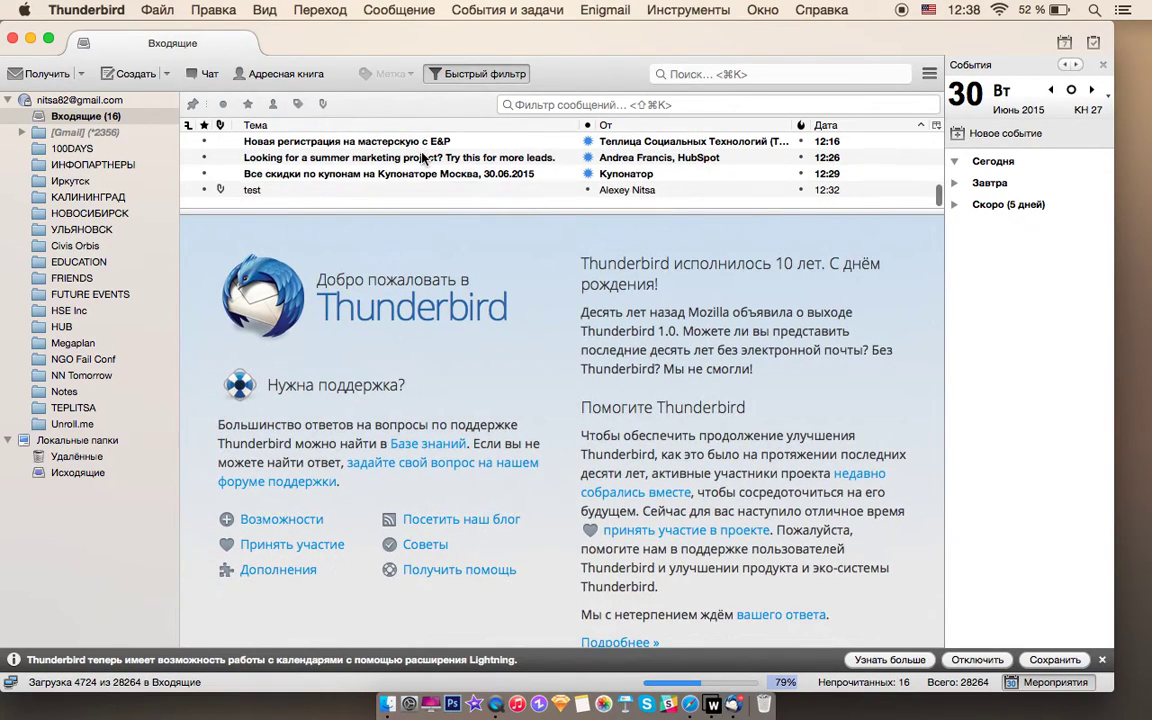
click(47, 73)
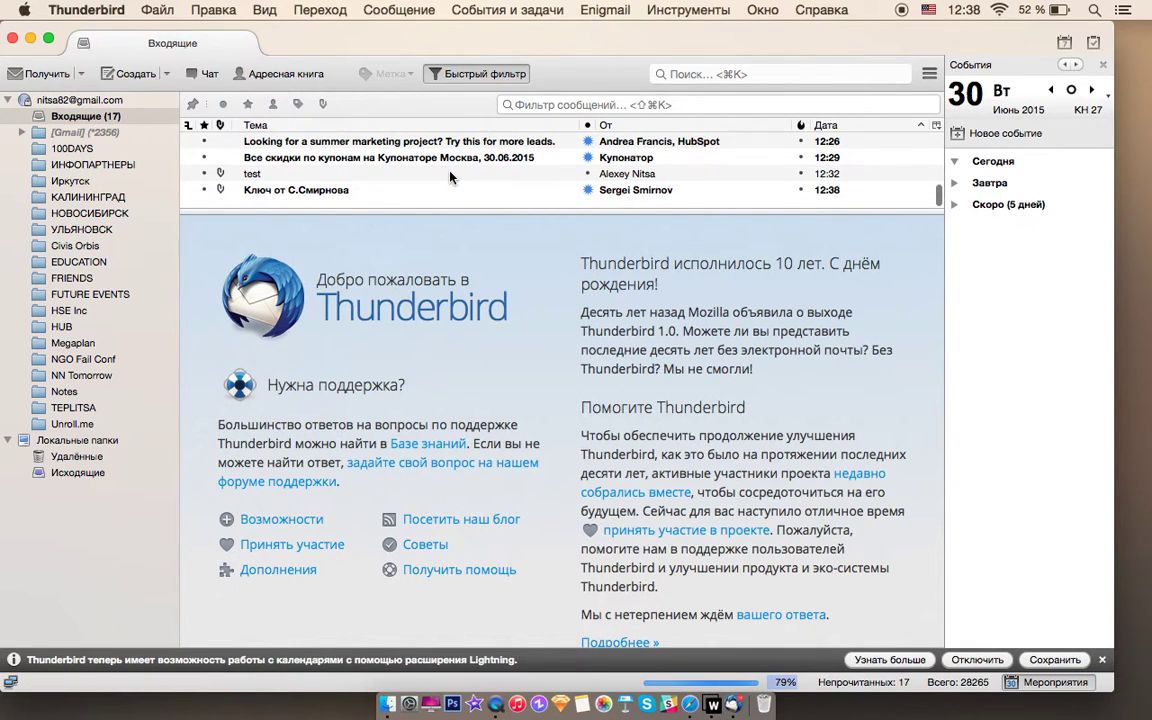
double_click(337, 191)
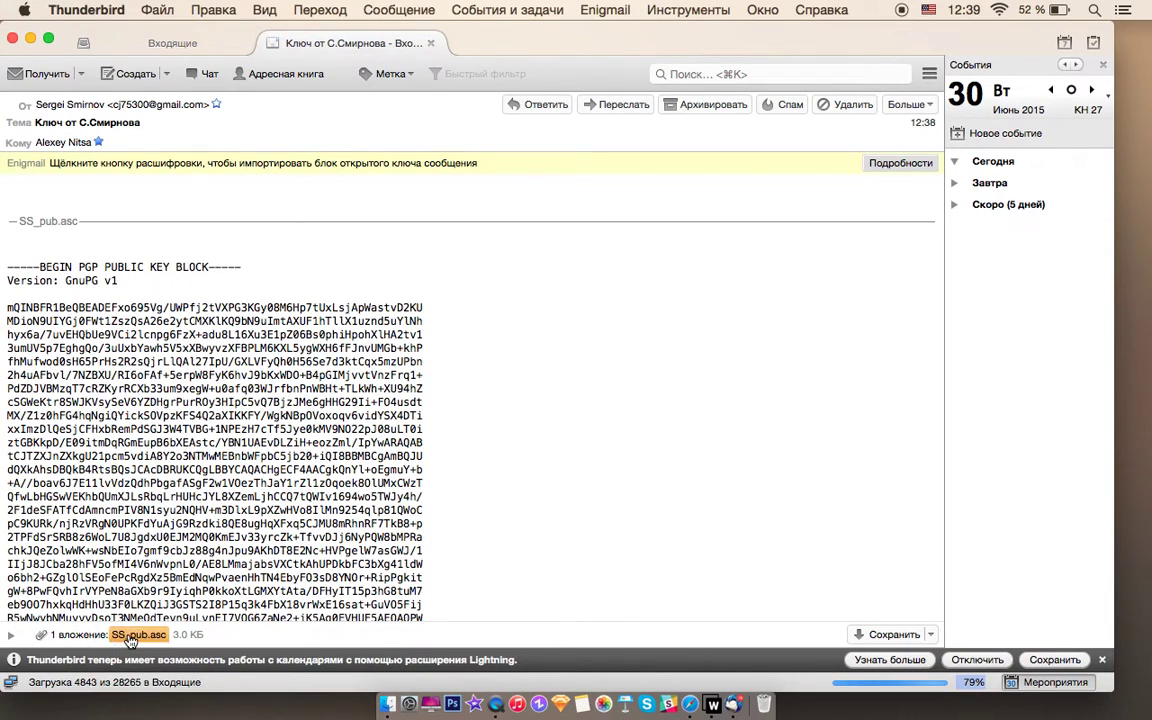
Open the SS_pub.asc attachment from the attachment pane and confirm opening the file
click(931, 635)
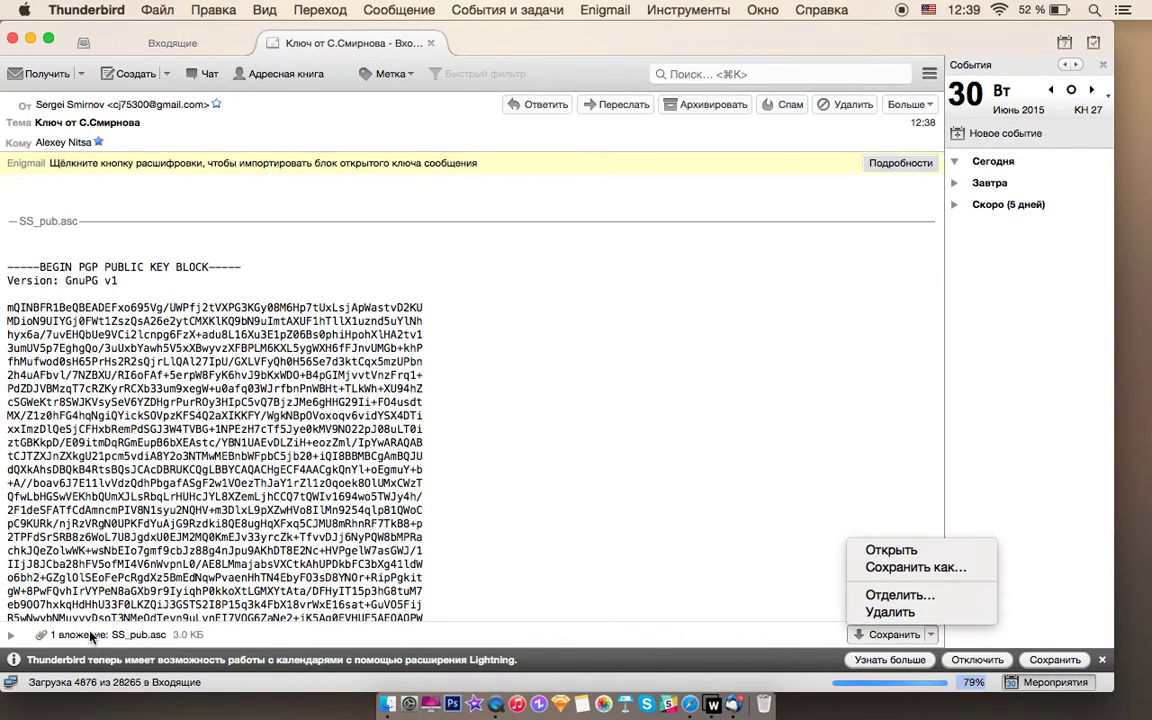
click(13, 641)
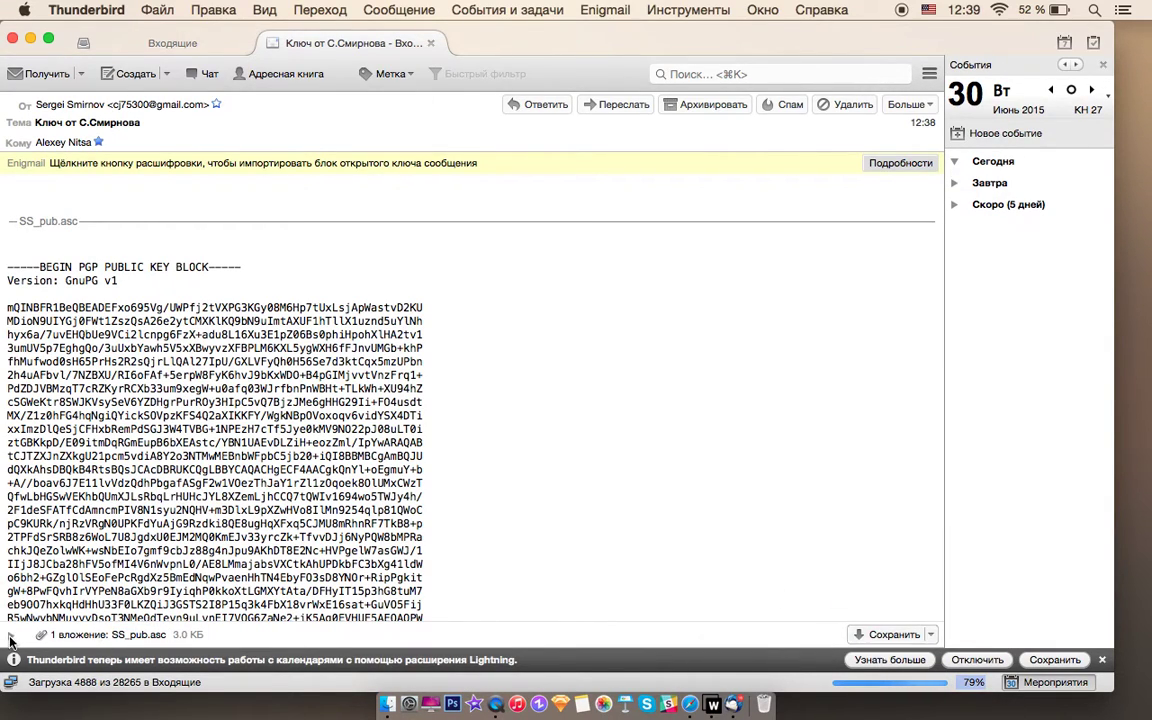
right_click(80, 641)
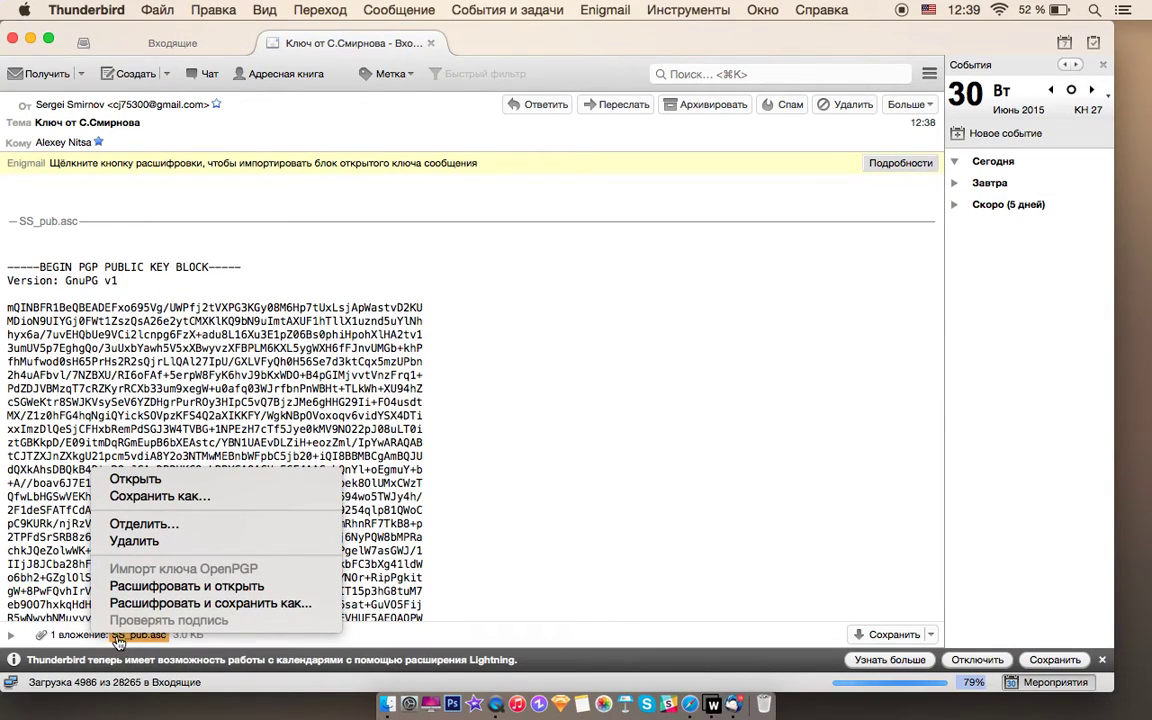
click(80, 641)
double_click(50, 638)
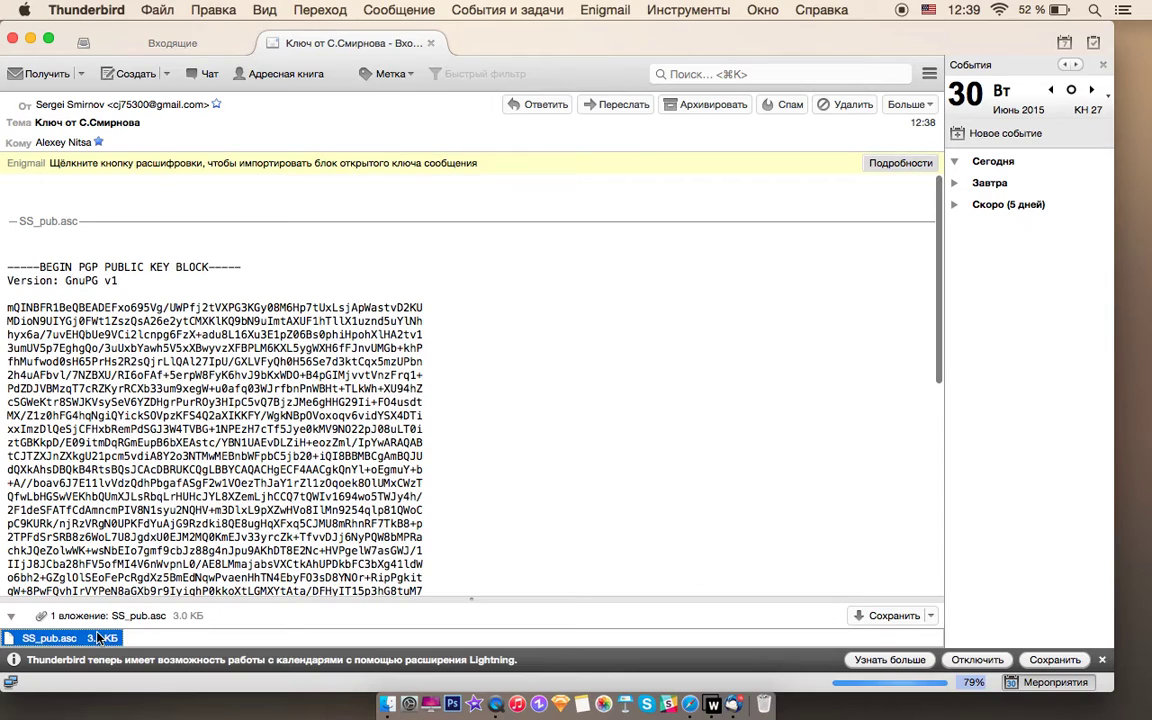
key(Return)
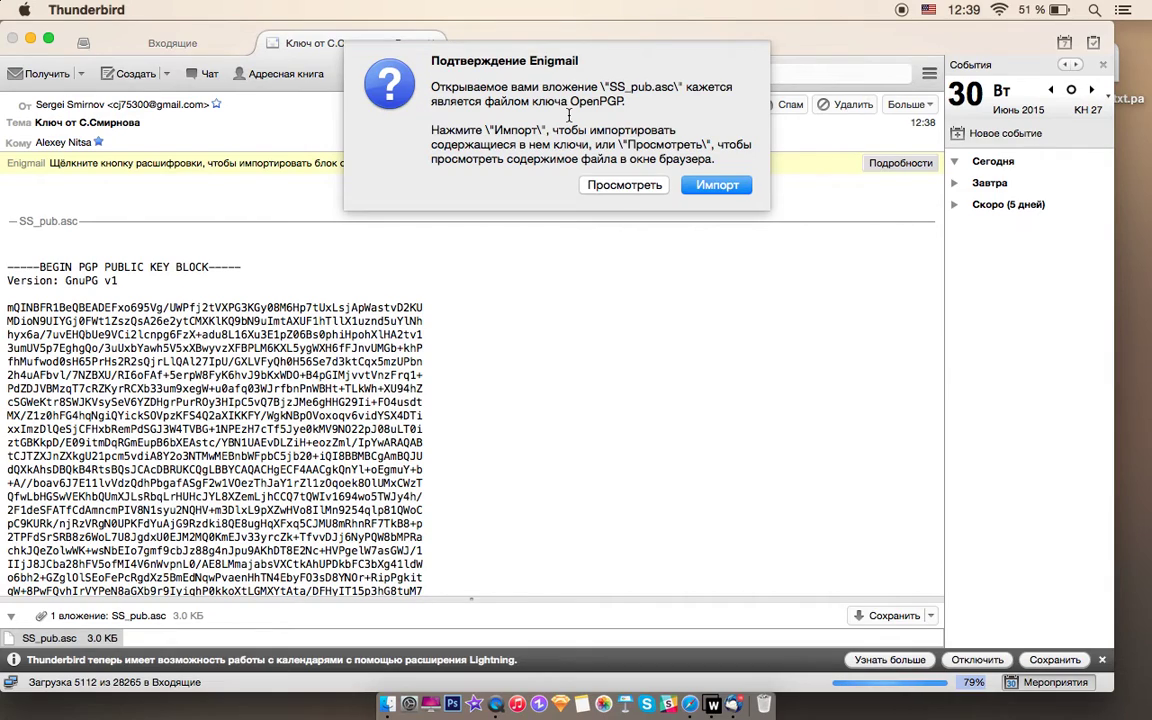
Import the keys from SS_pub.asc and check the new key in Enigmail's Key Manager
click(706, 186)
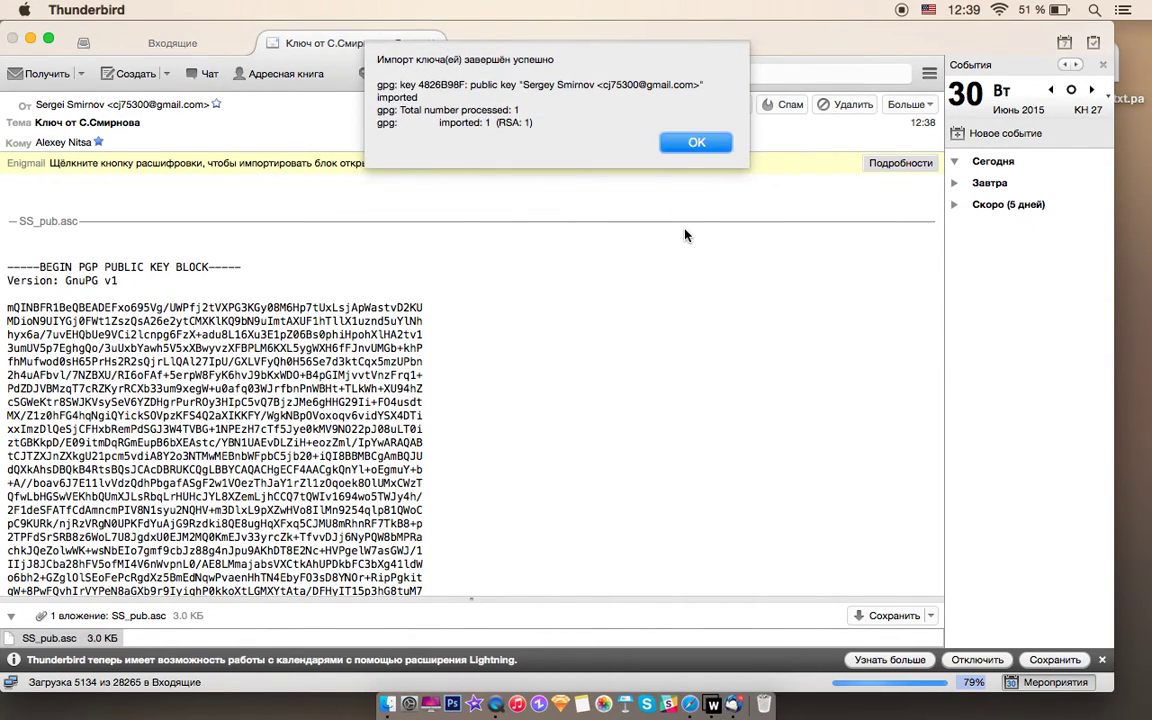
click(697, 143)
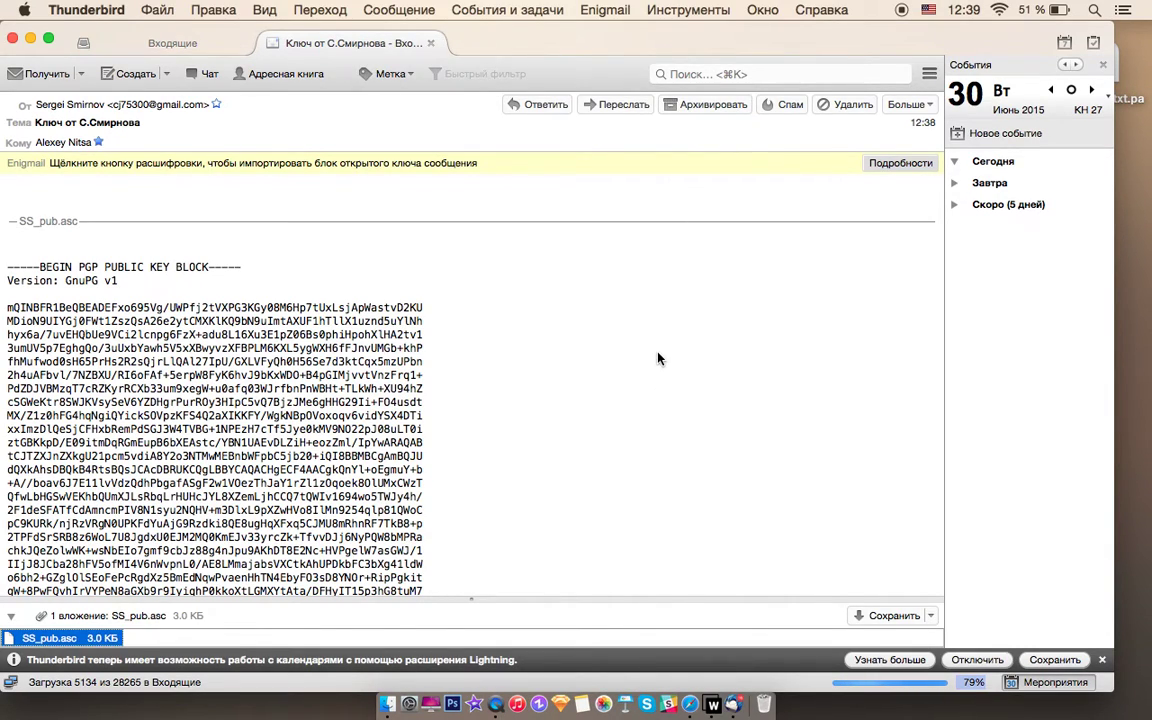
click(601, 12)
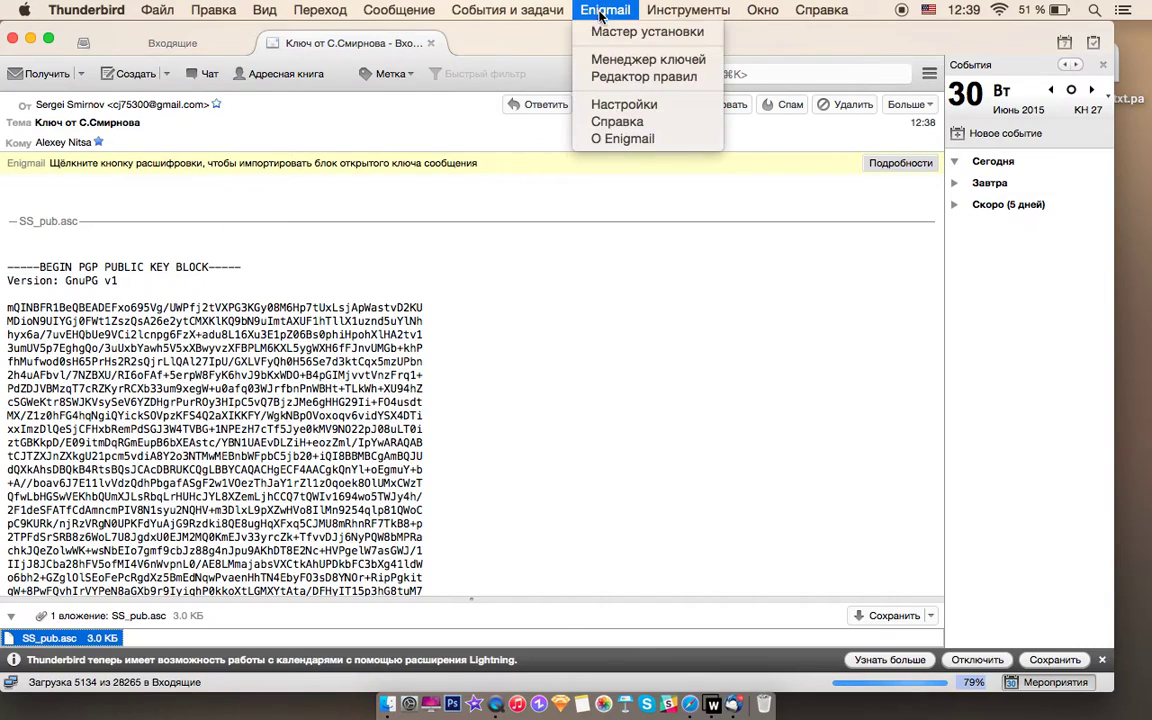
click(648, 60)
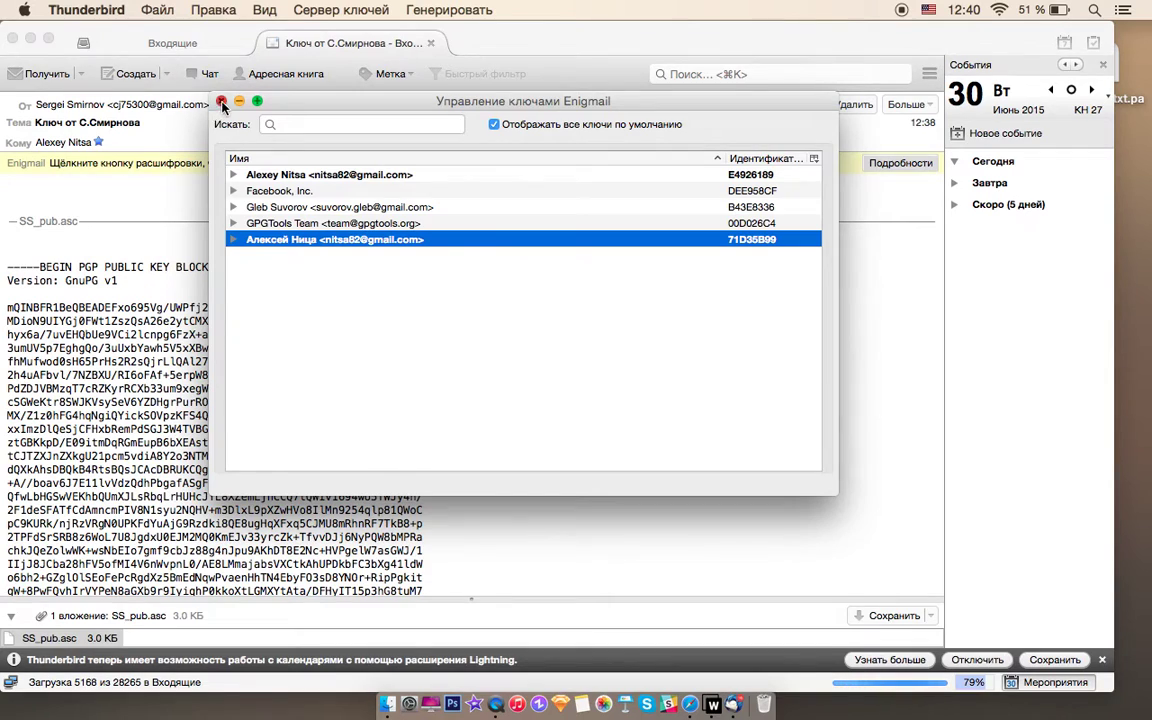
key(super+w)
Reopen SS_pub.asc and import it again, acknowledging one key processed unchanged
double_click(52, 645)
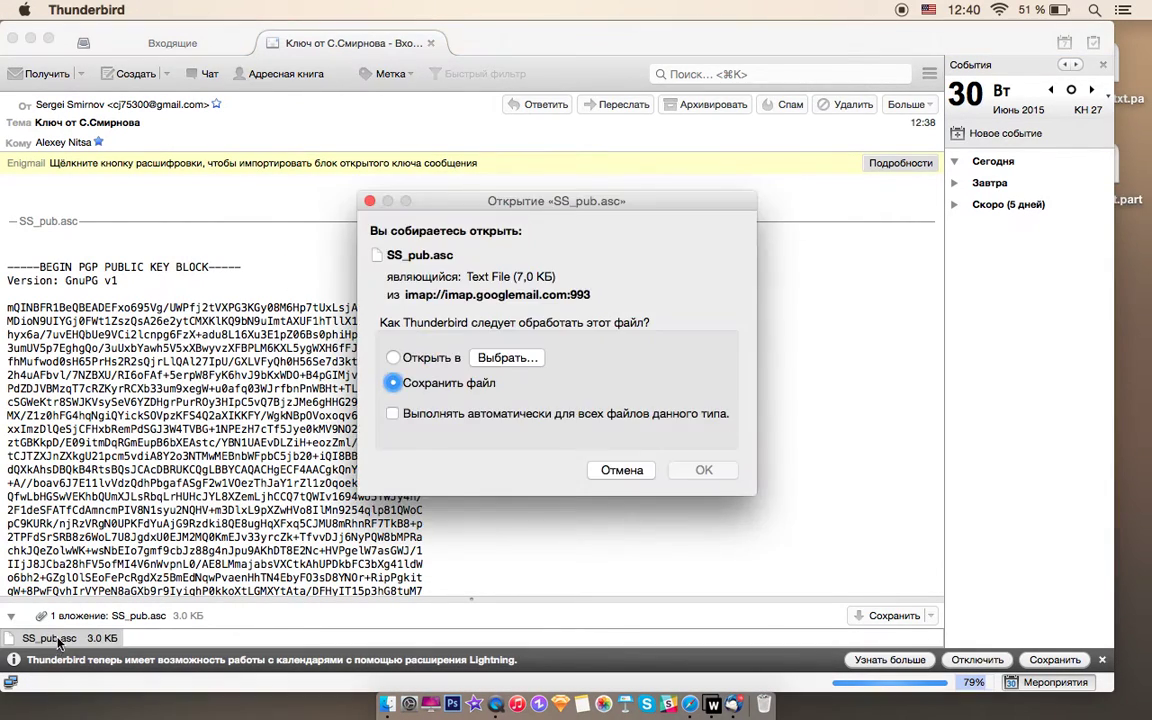
key(Return)
click(654, 257)
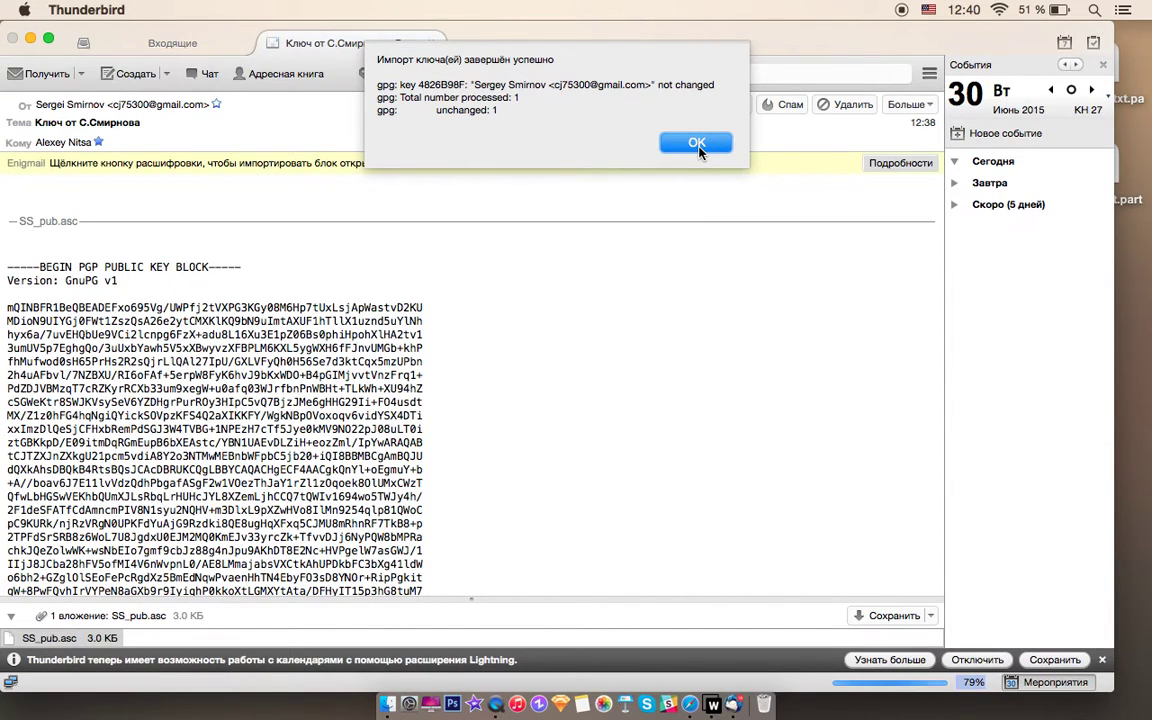
click(697, 144)
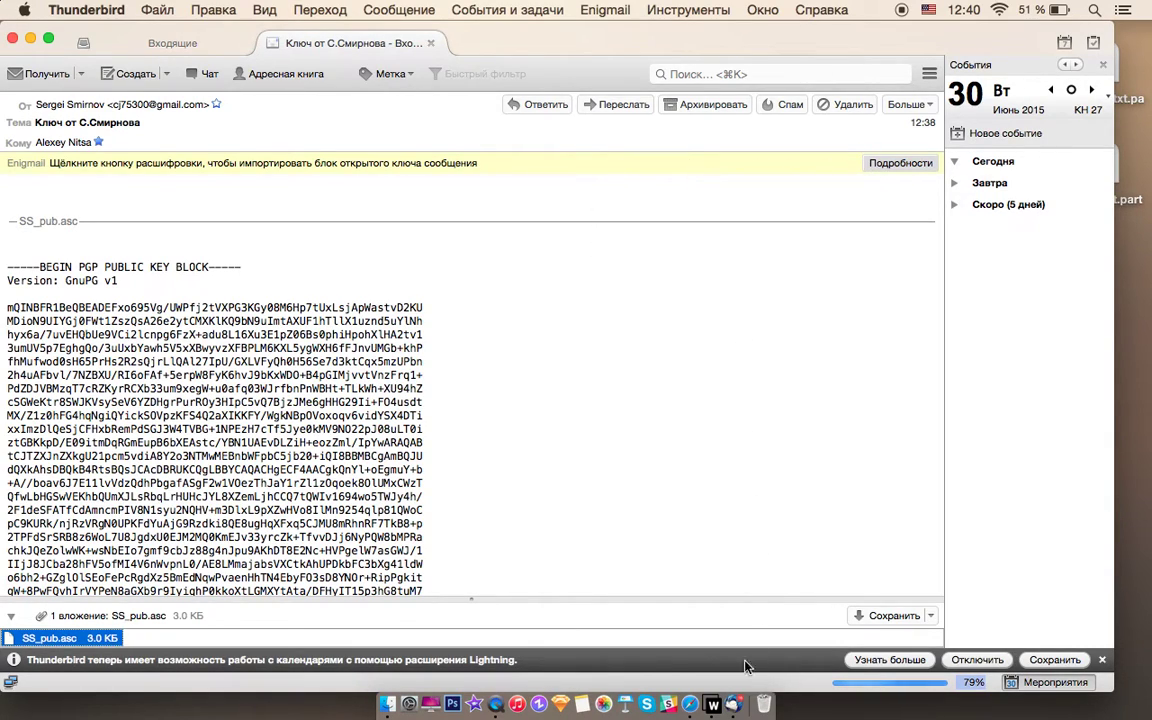
Go to the Safari desktop and cycle tabs to the checklist presentation's slide 14
key(ctrl+Up)
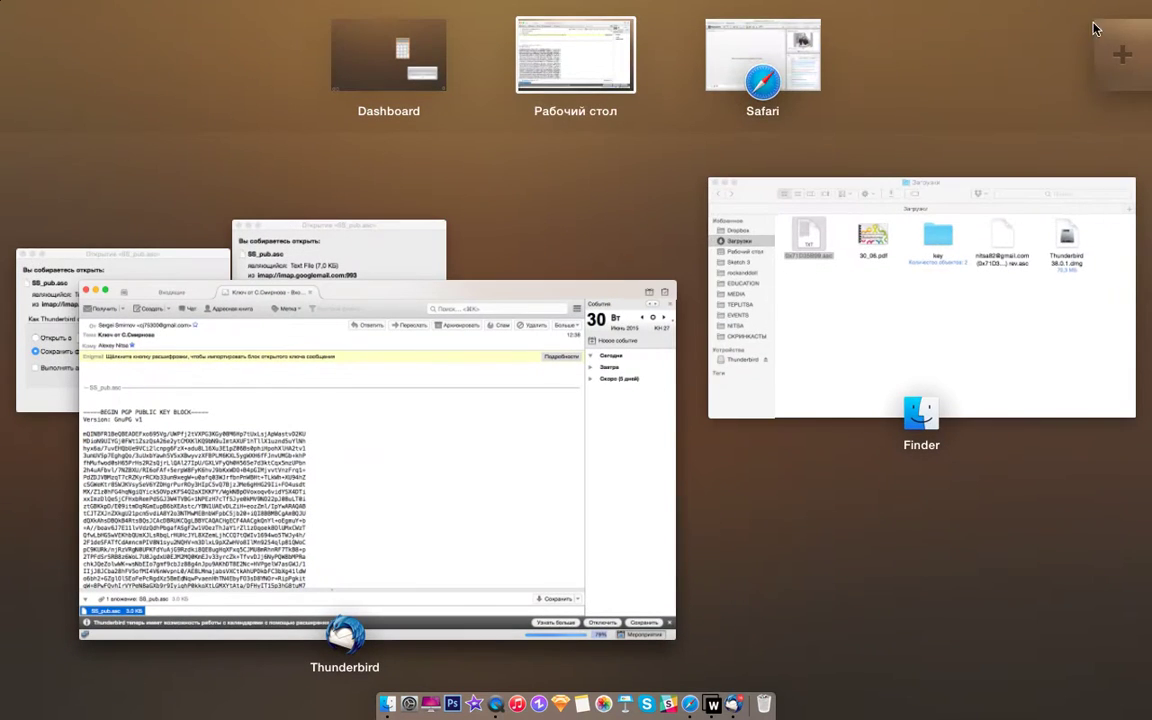
click(730, 51)
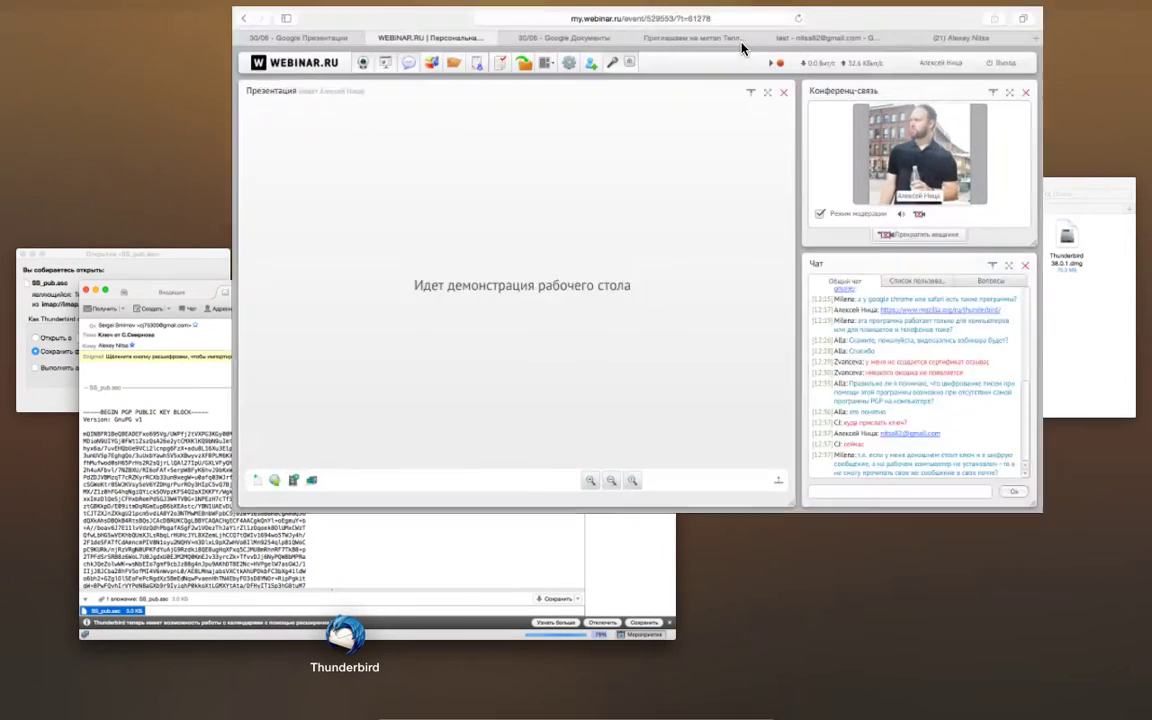
click(716, 48)
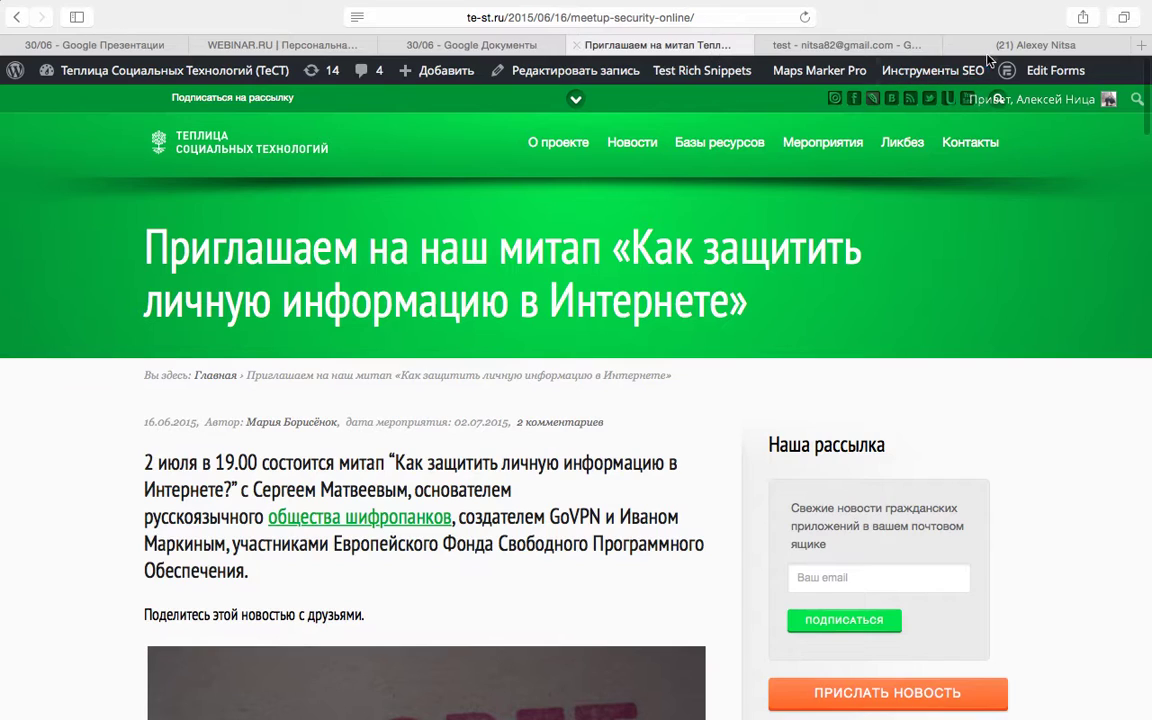
click(474, 48)
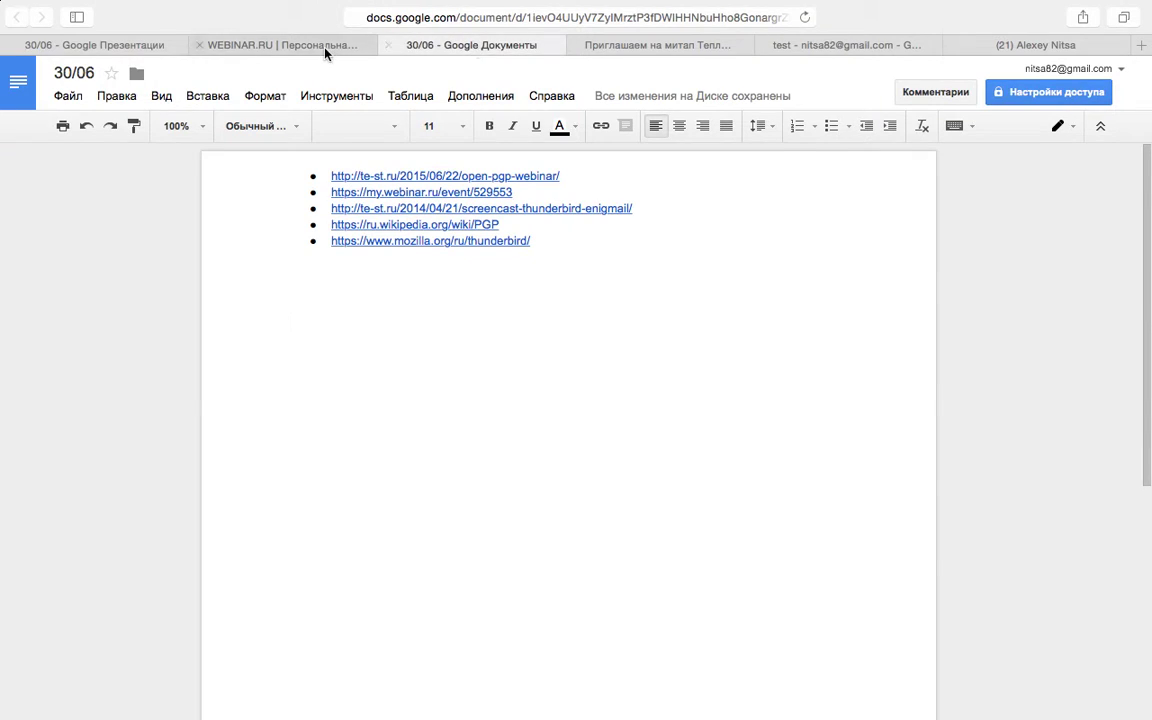
click(300, 47)
click(140, 45)
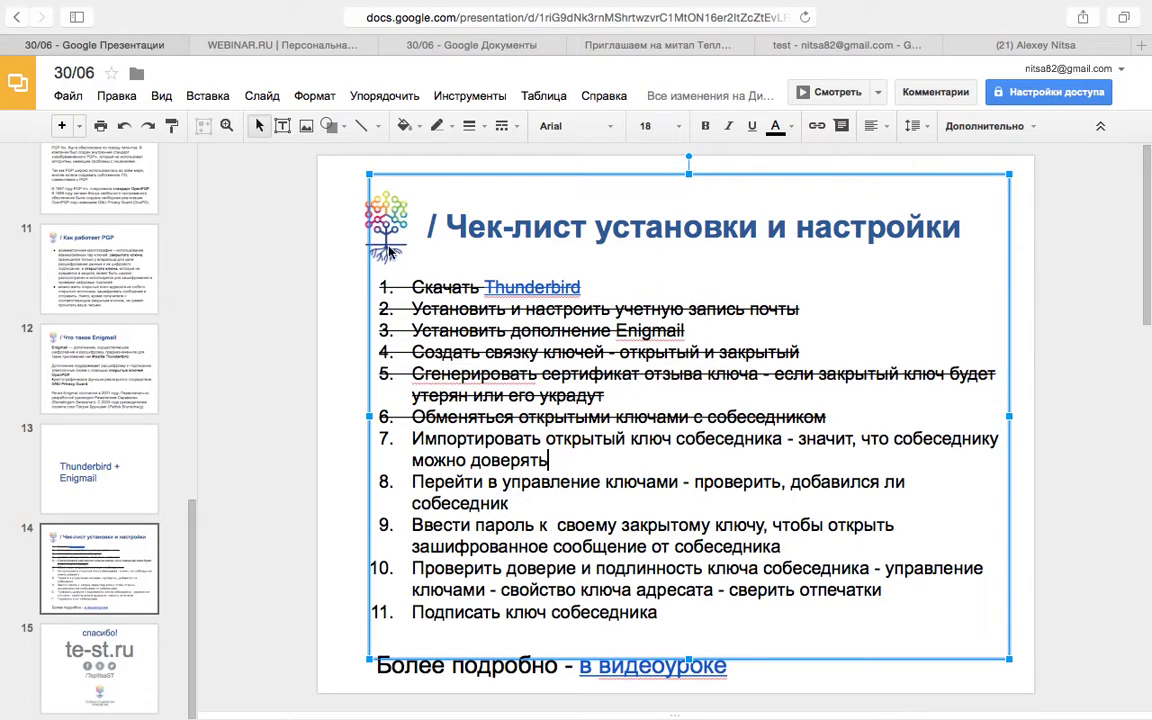
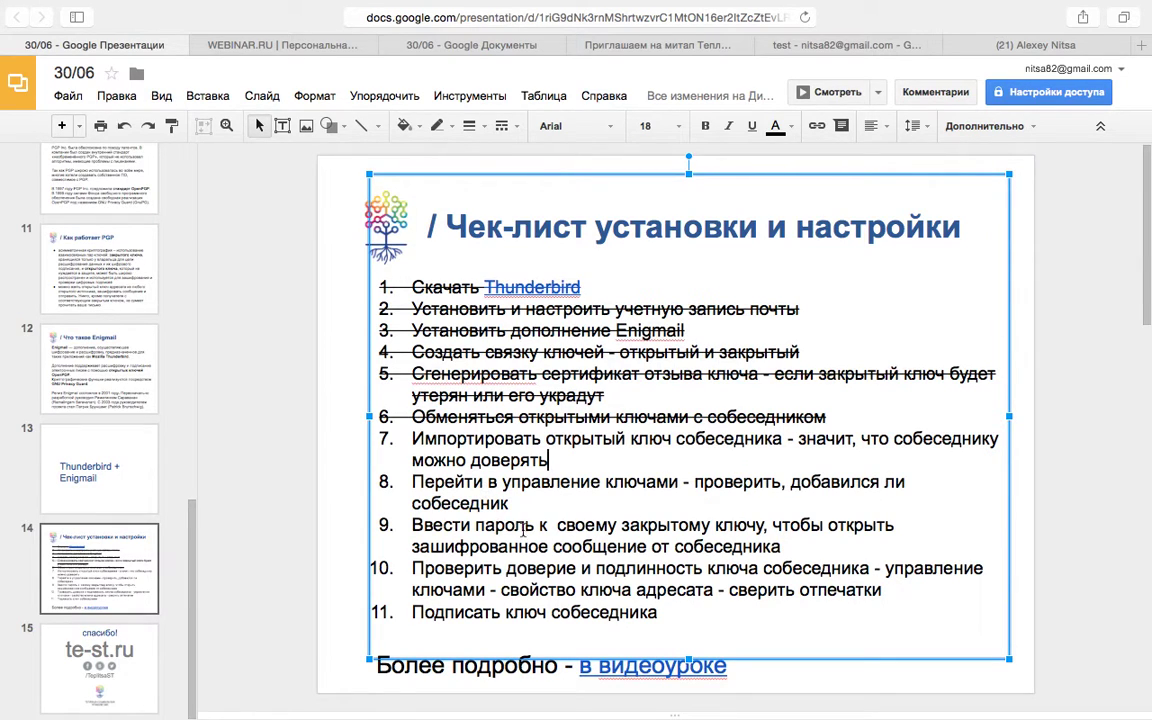
Bring Thunderbird to the front and open the Enigmail key manager
key(ctrl+Up)
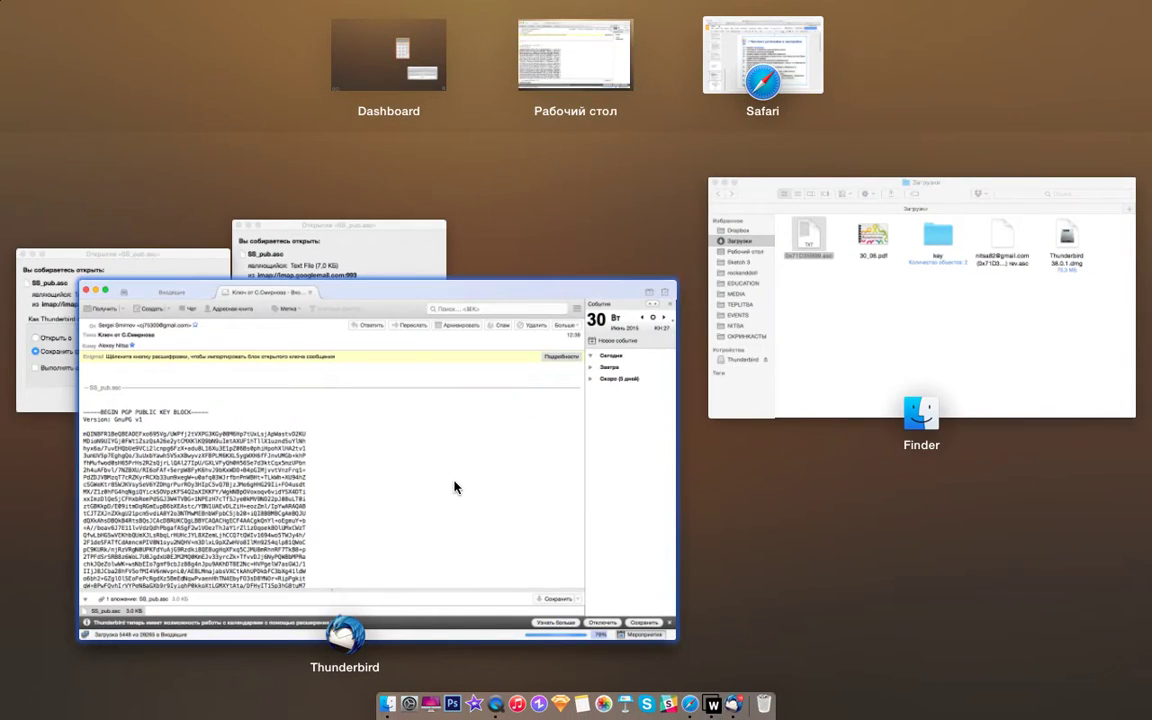
click(453, 486)
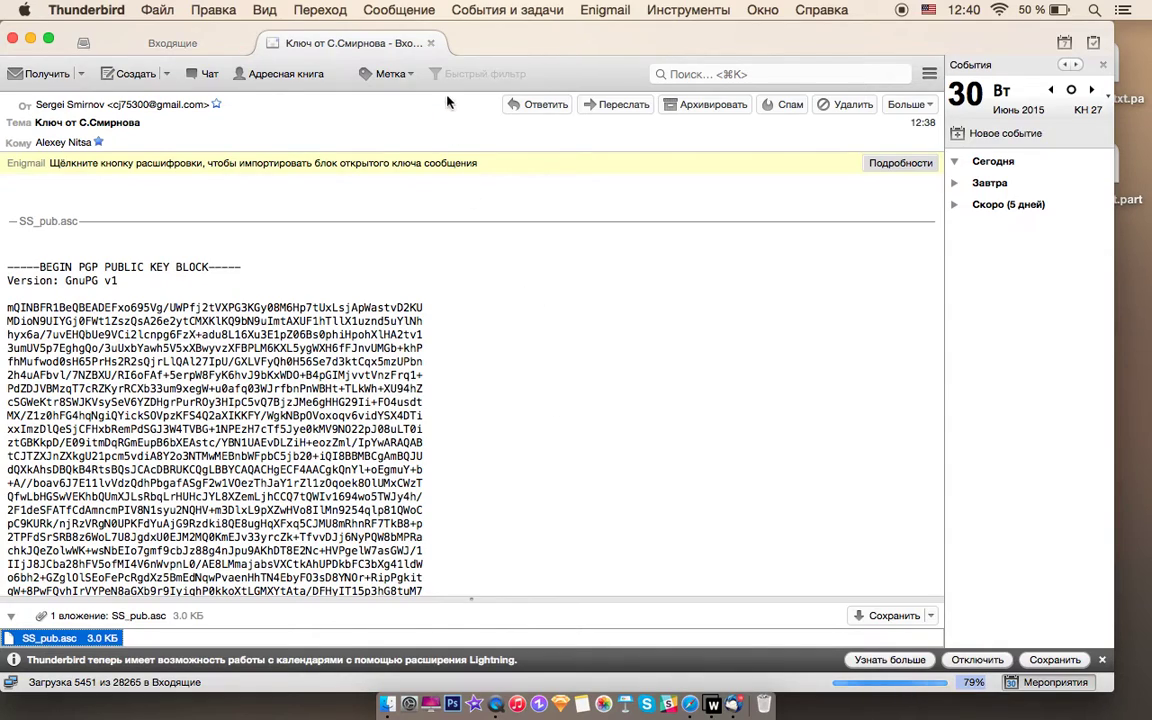
click(605, 10)
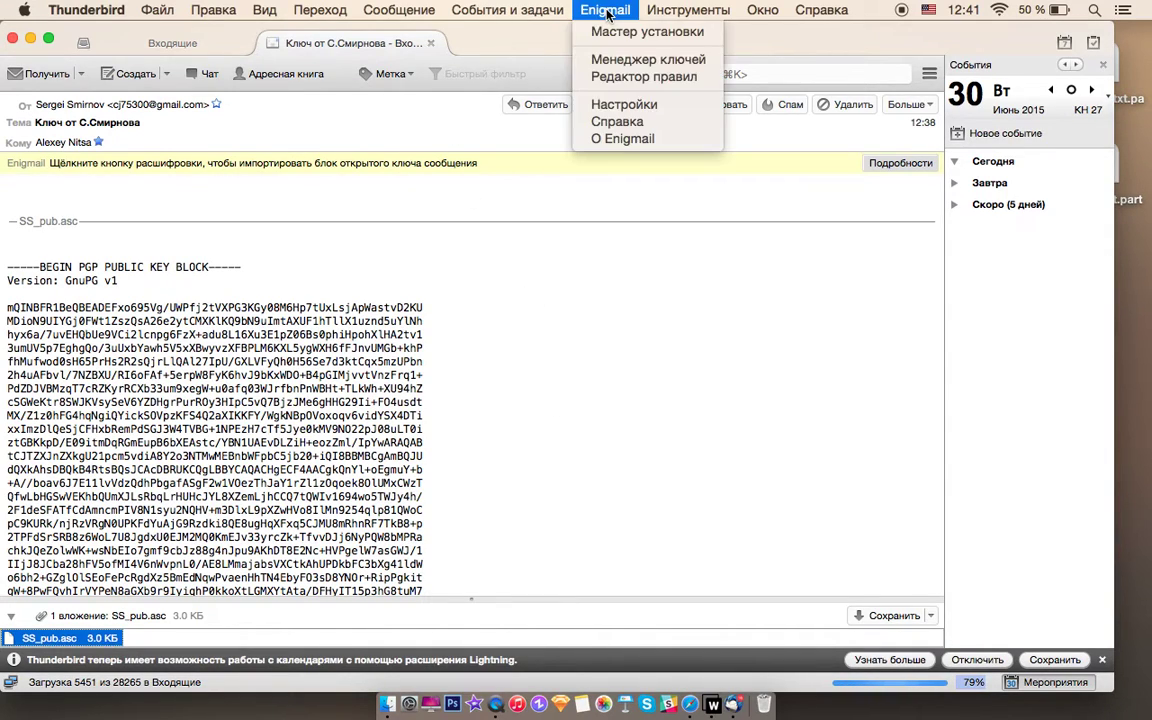
click(634, 60)
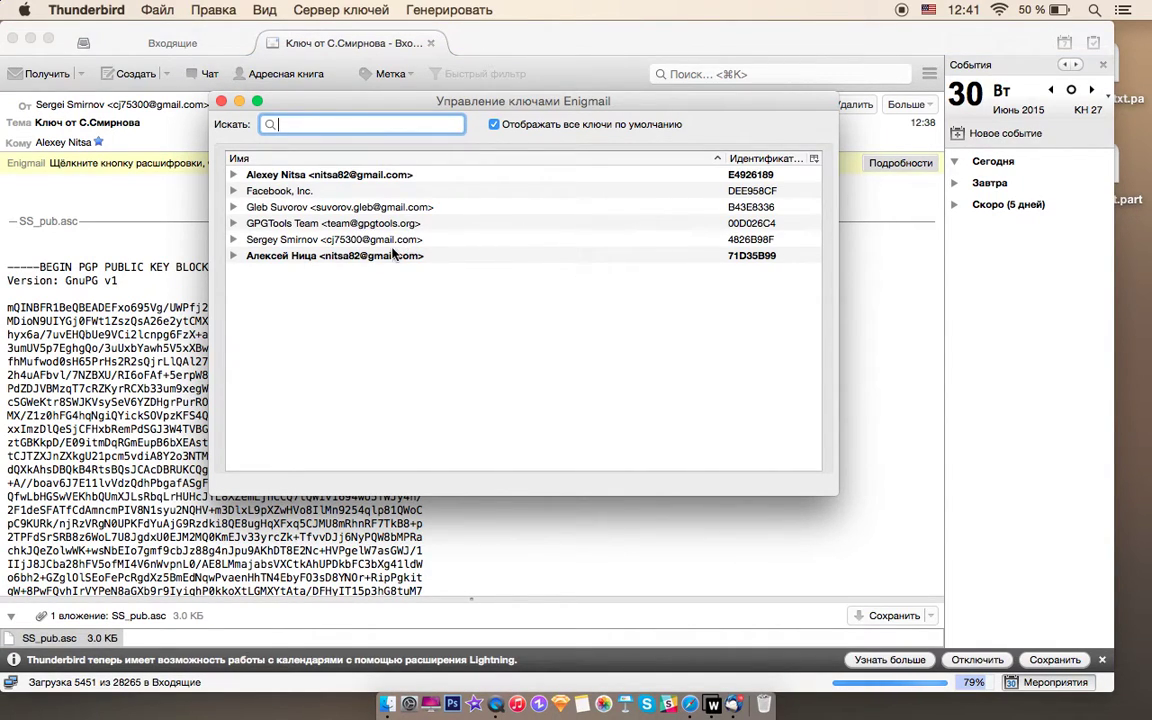
Open the properties of the correspondent's key 0x4826B98F and select its fingerprint for comparison
click(233, 239)
double_click(280, 241)
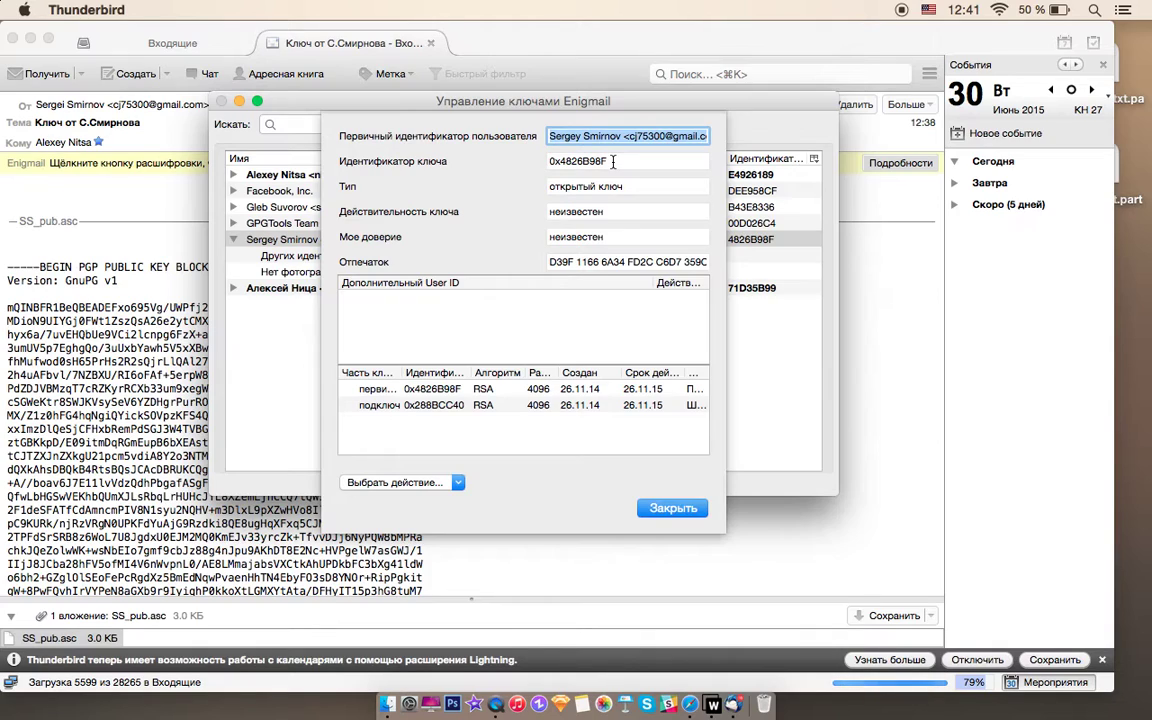
drag(550, 262, 758, 262)
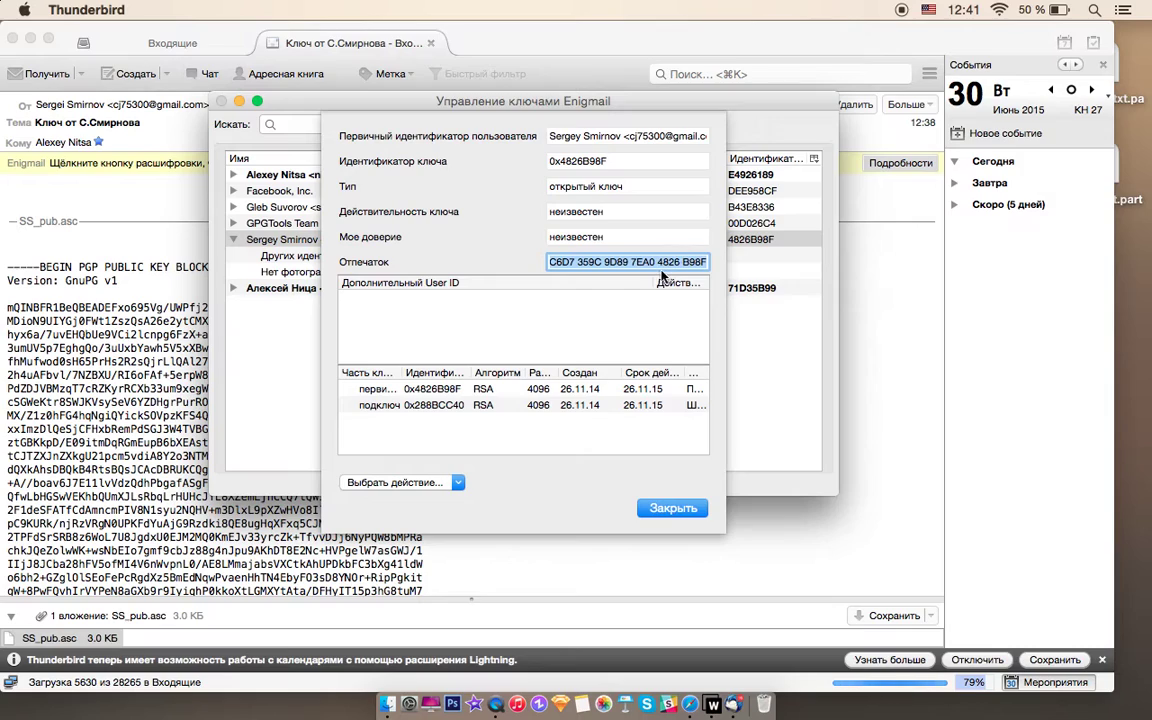
drag(660, 262, 548, 262)
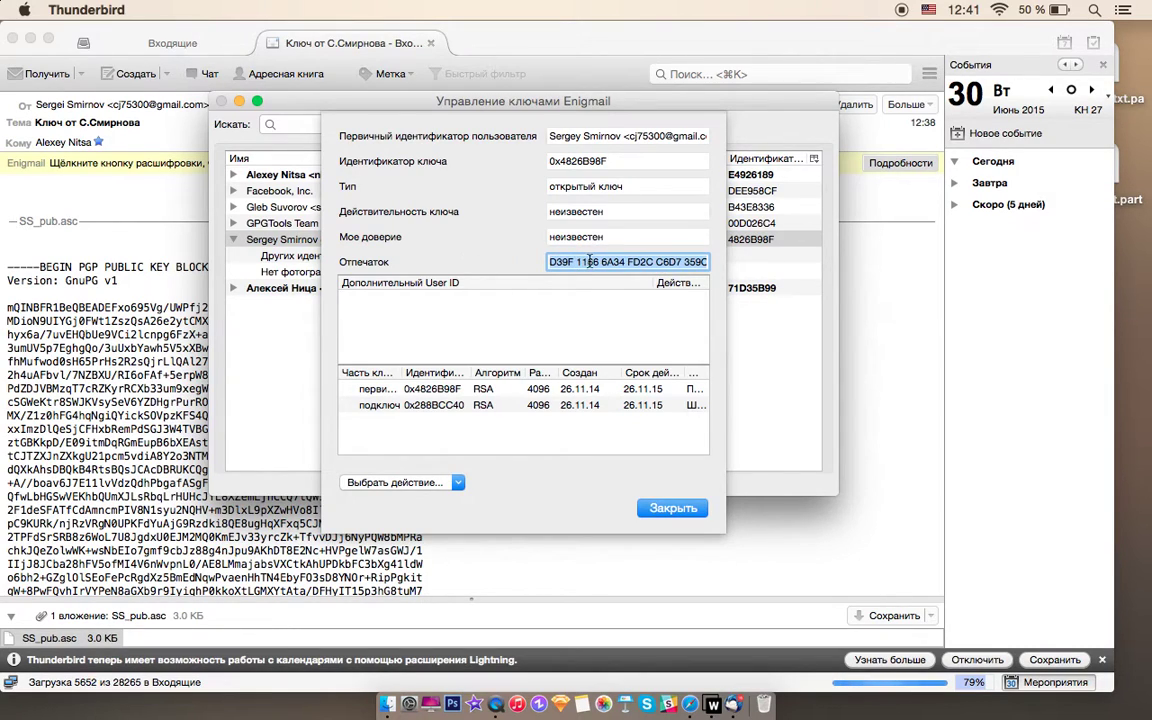
click(587, 262)
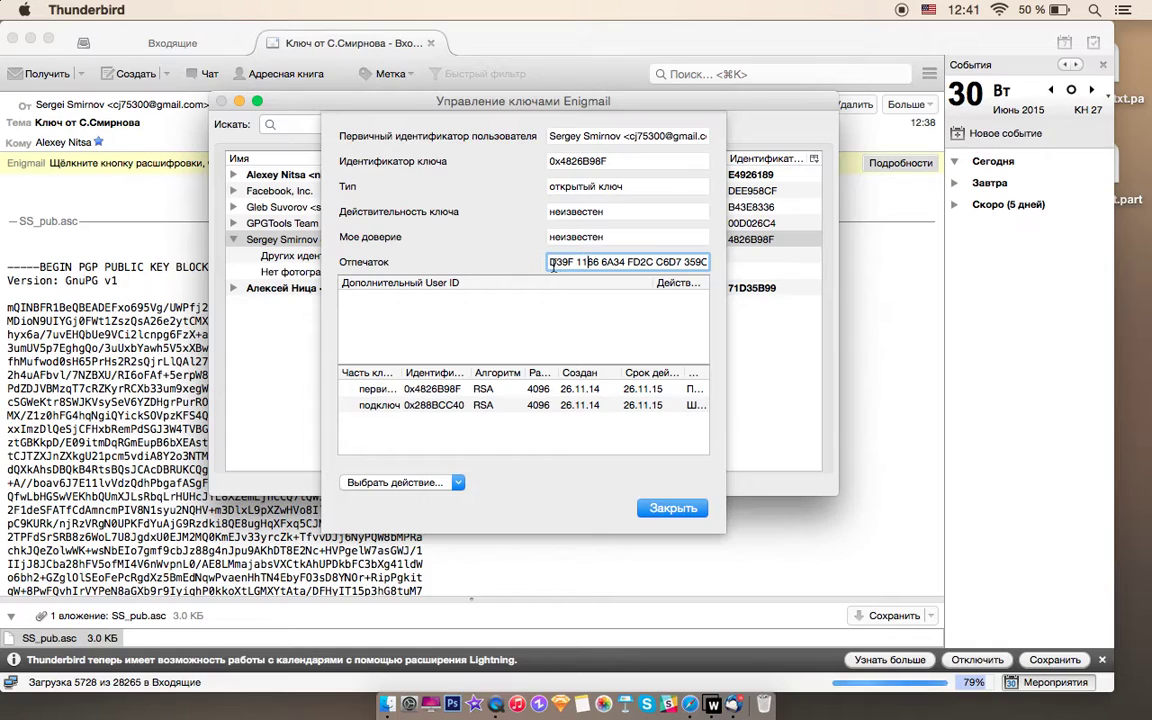
drag(549, 262, 689, 263)
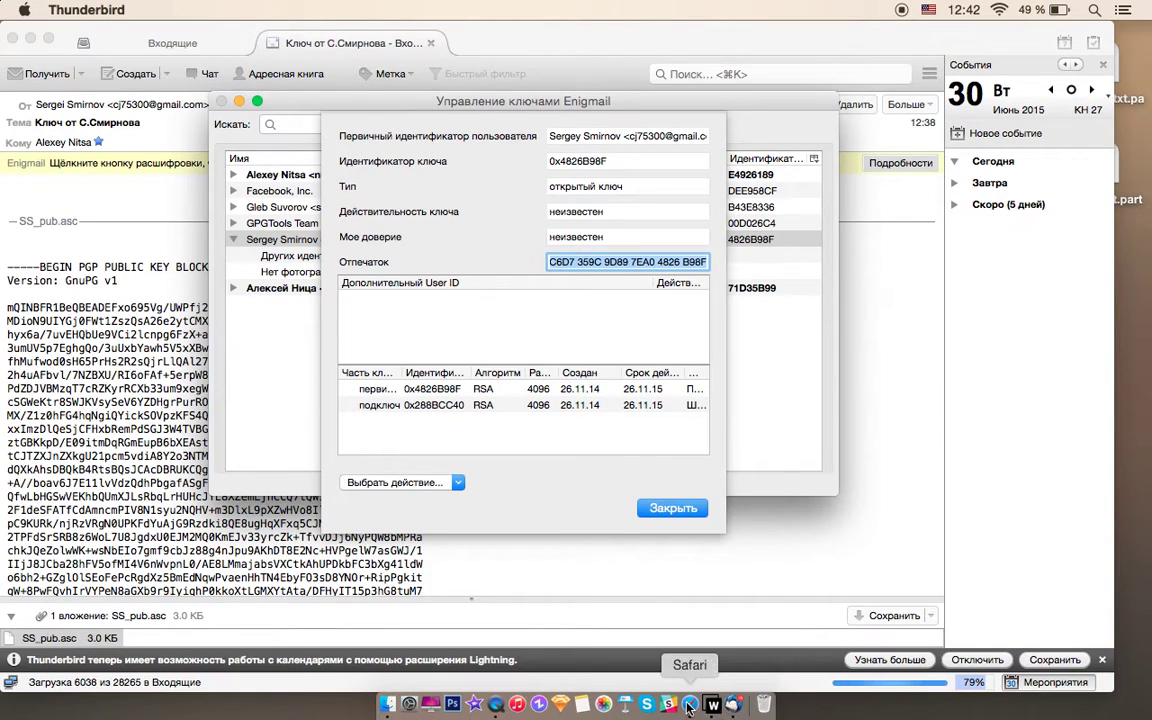
click(495, 704)
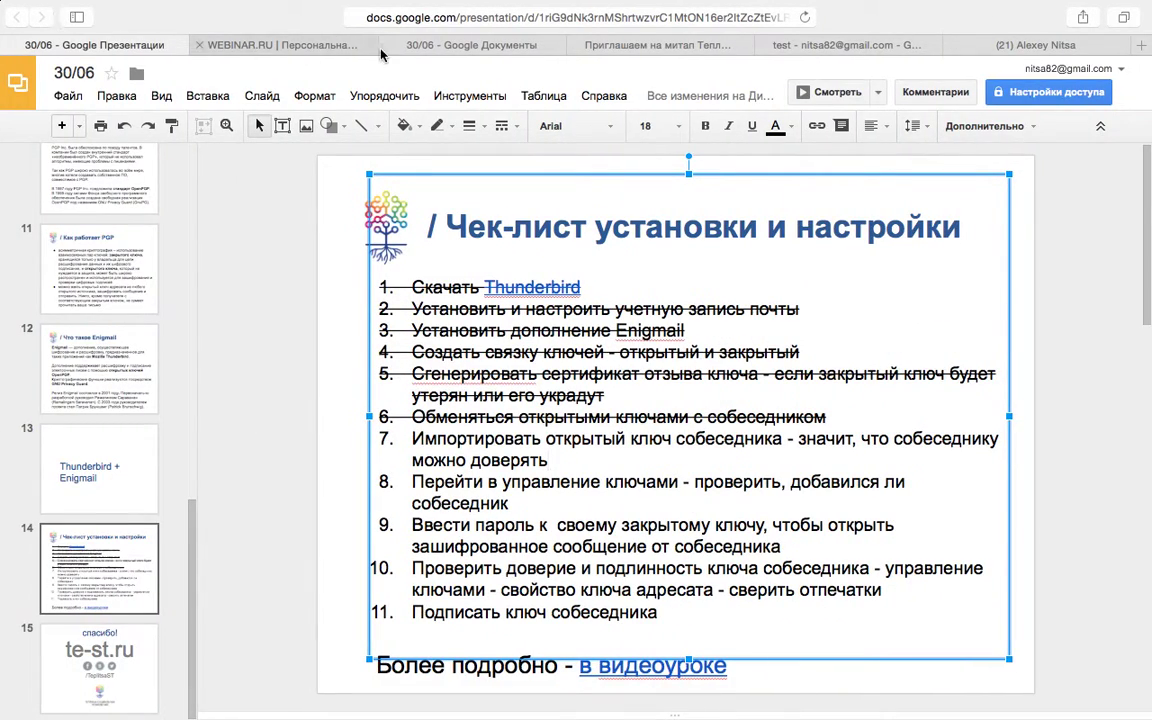
Check the WEBINAR.RU room tab in Safari, then lay out all open windows
click(226, 42)
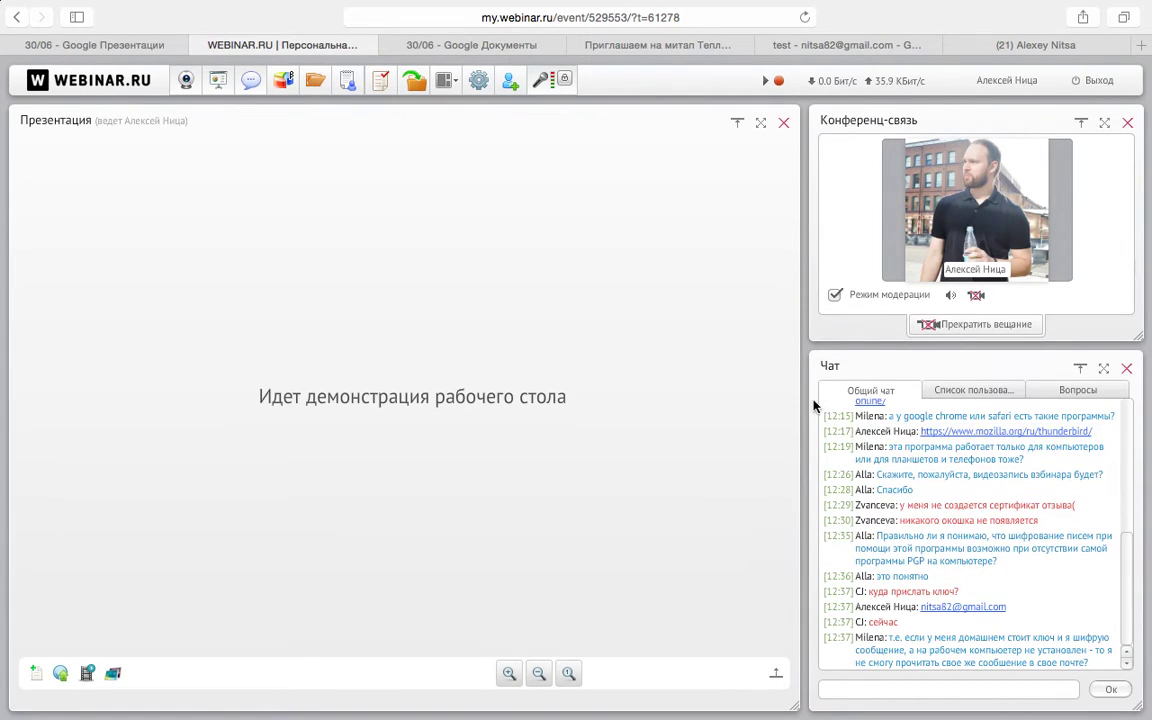
key(ctrl+Up)
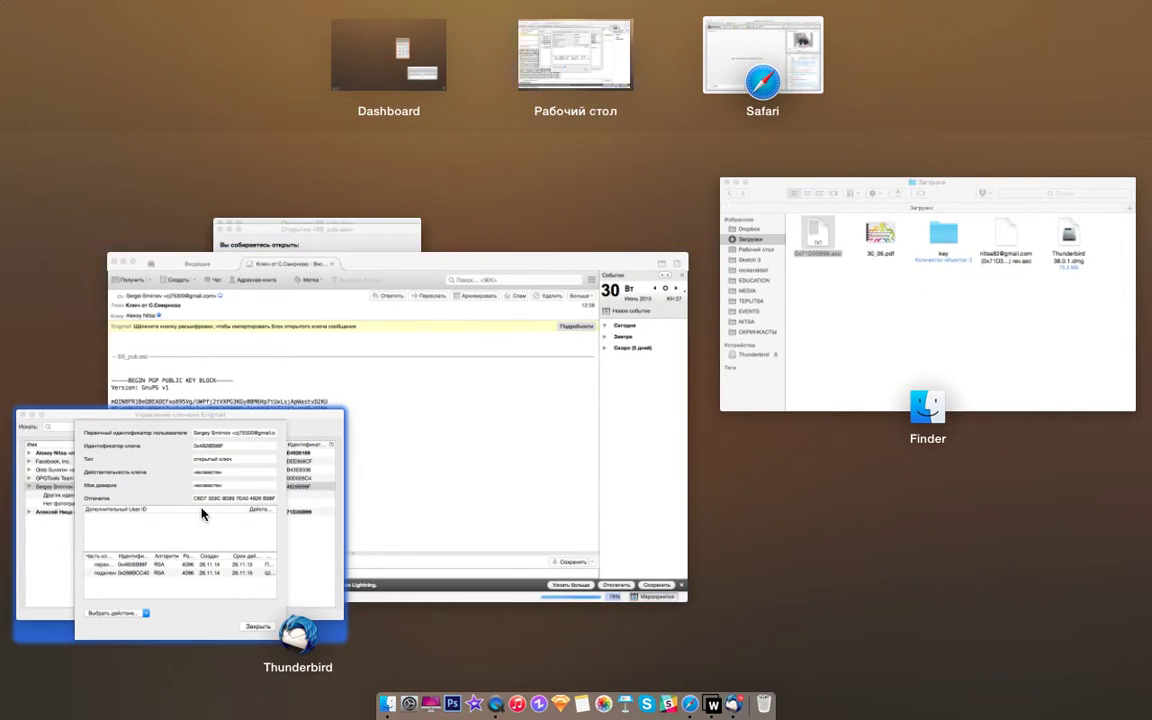
Close the key properties window and the Enigmail key manager
click(185, 524)
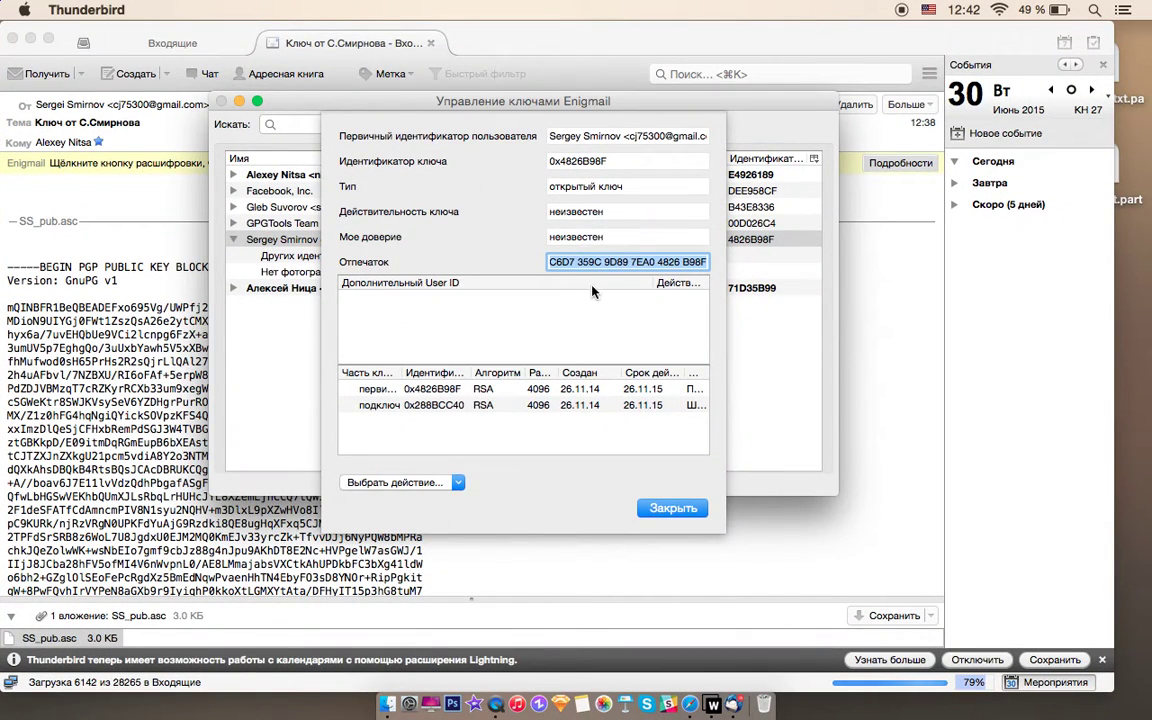
click(668, 508)
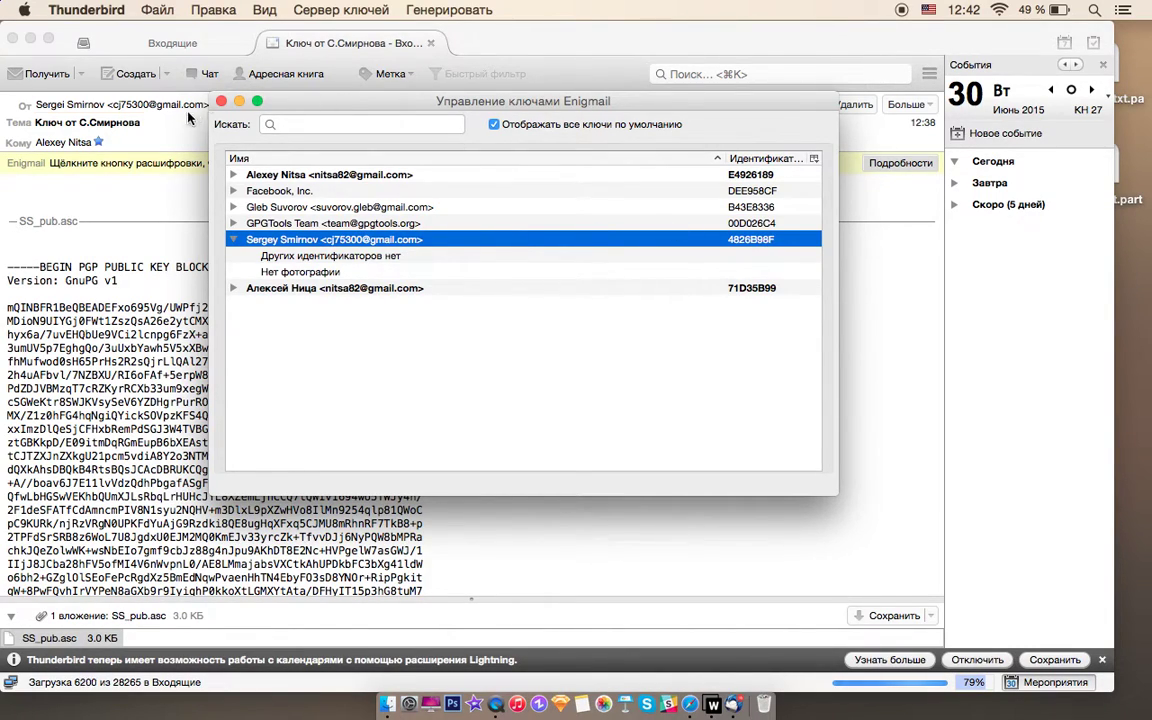
click(222, 102)
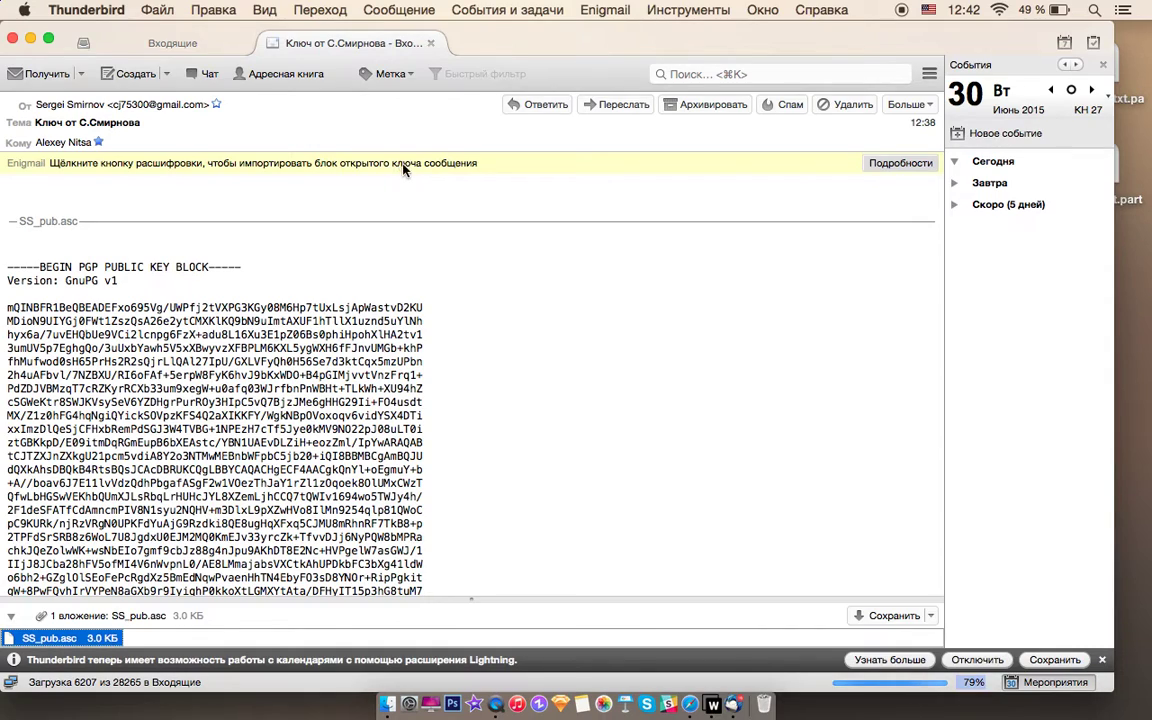
Look through the key message's security details and More menus without choosing anything
click(912, 163)
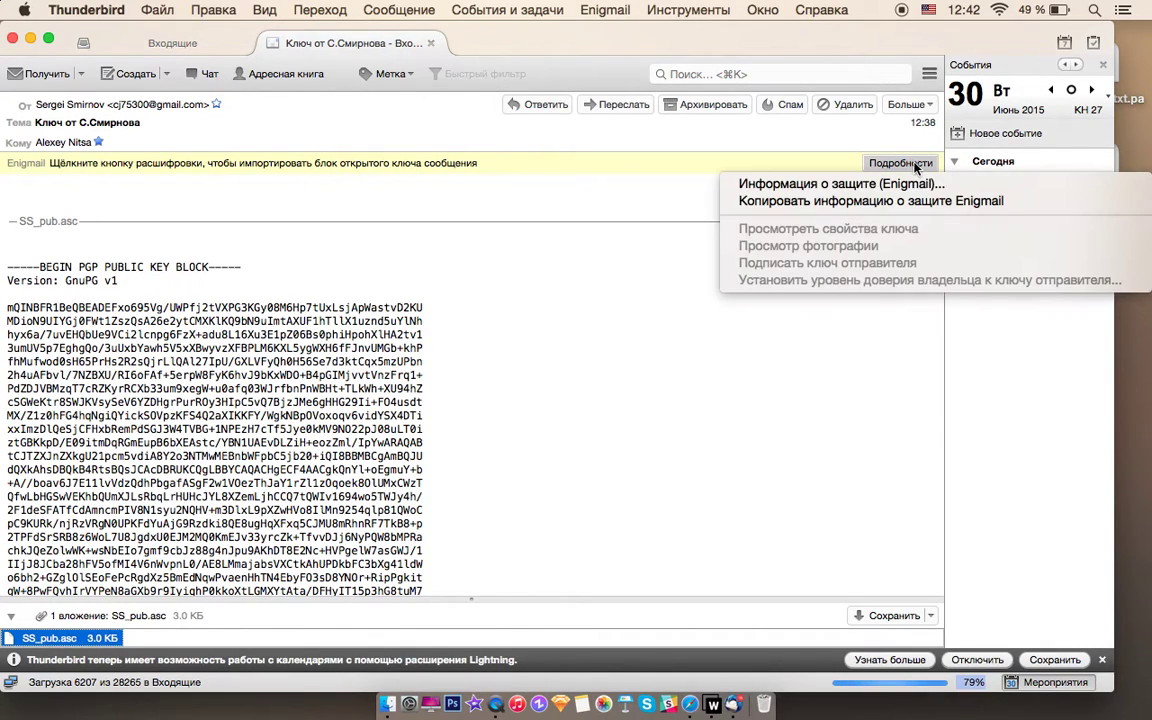
click(703, 334)
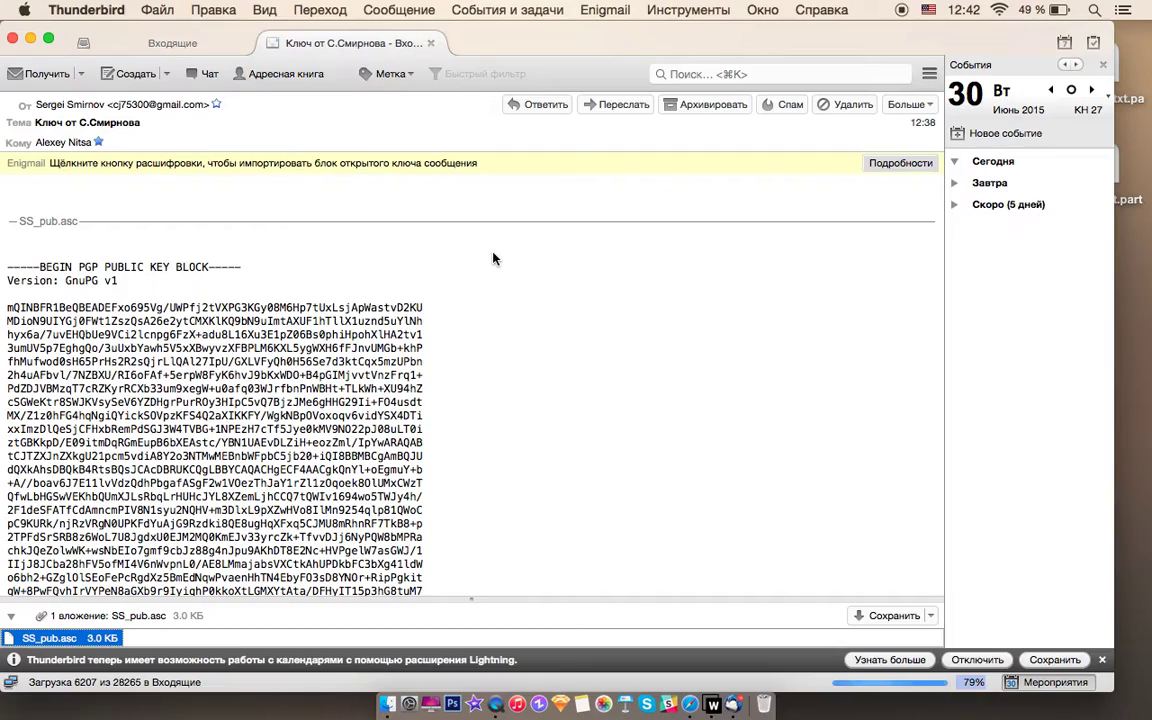
scroll(500, 262, down, 8)
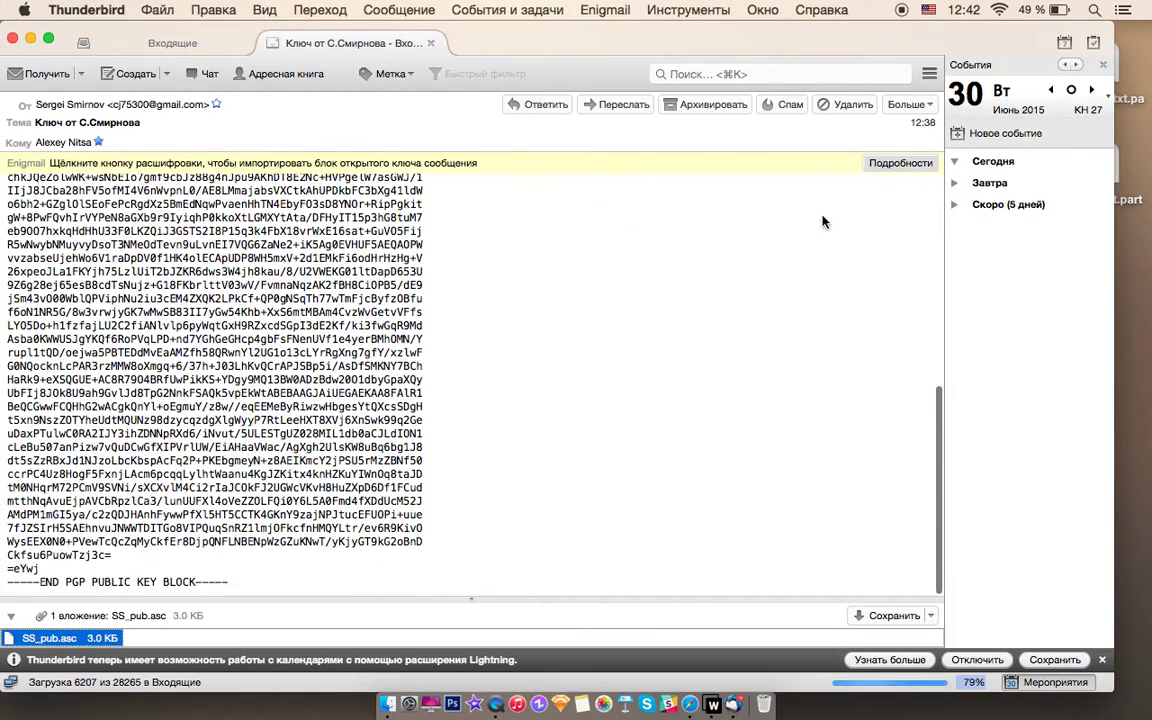
scroll(816, 205, up, 10)
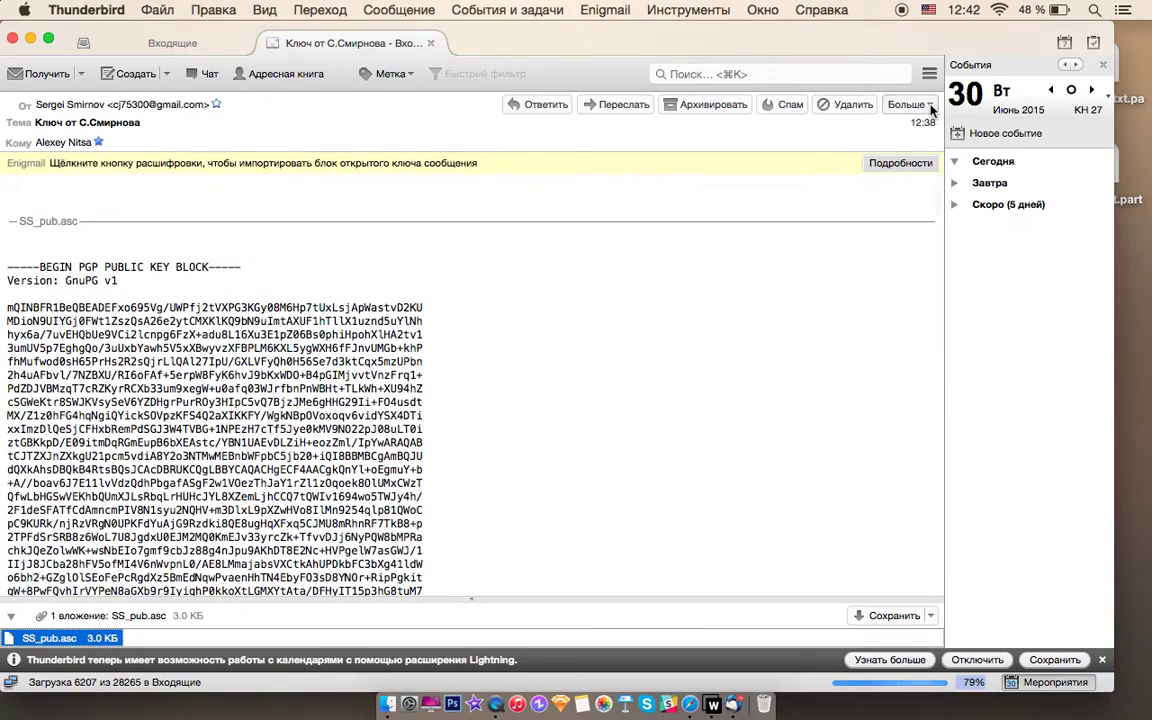
click(929, 105)
key(Escape)
Send an encrypted reply with your public key attached, encrypting text but not attachments
click(540, 105)
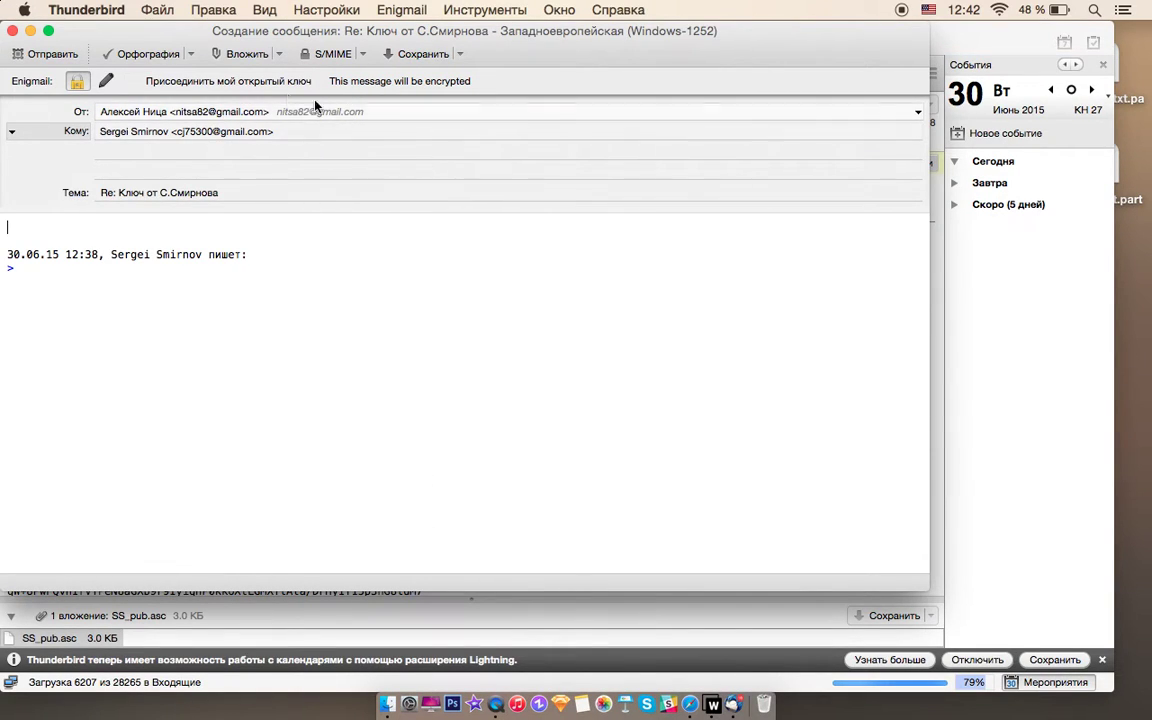
click(220, 81)
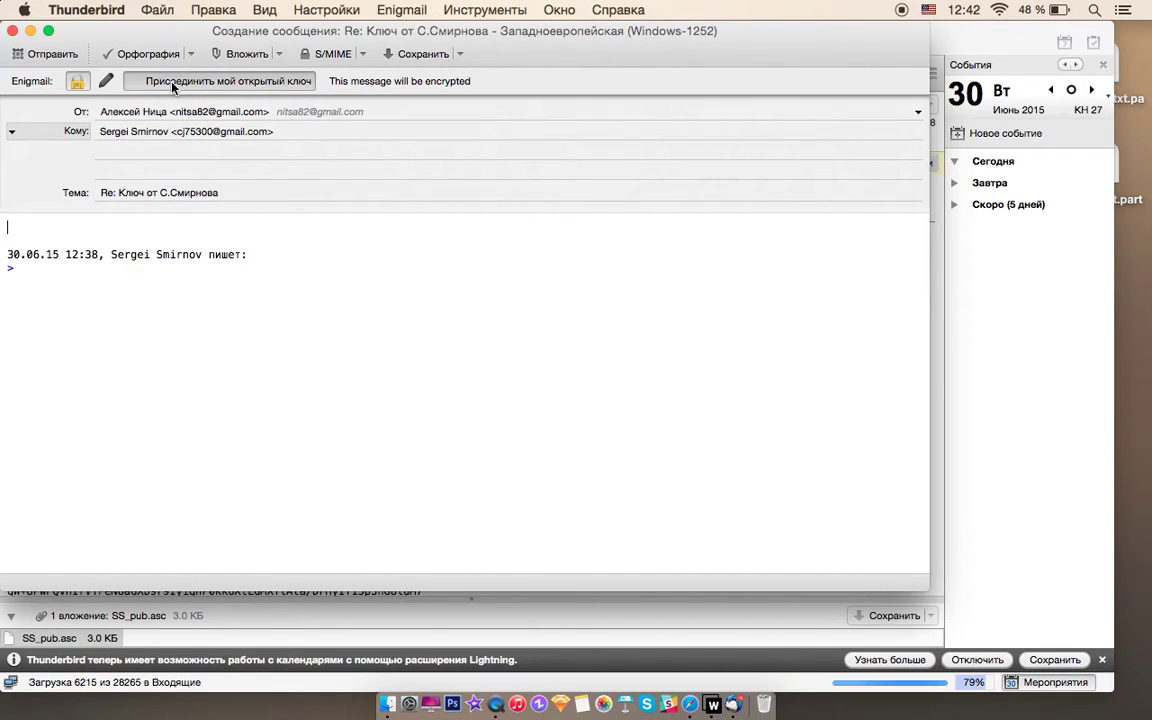
click(43, 57)
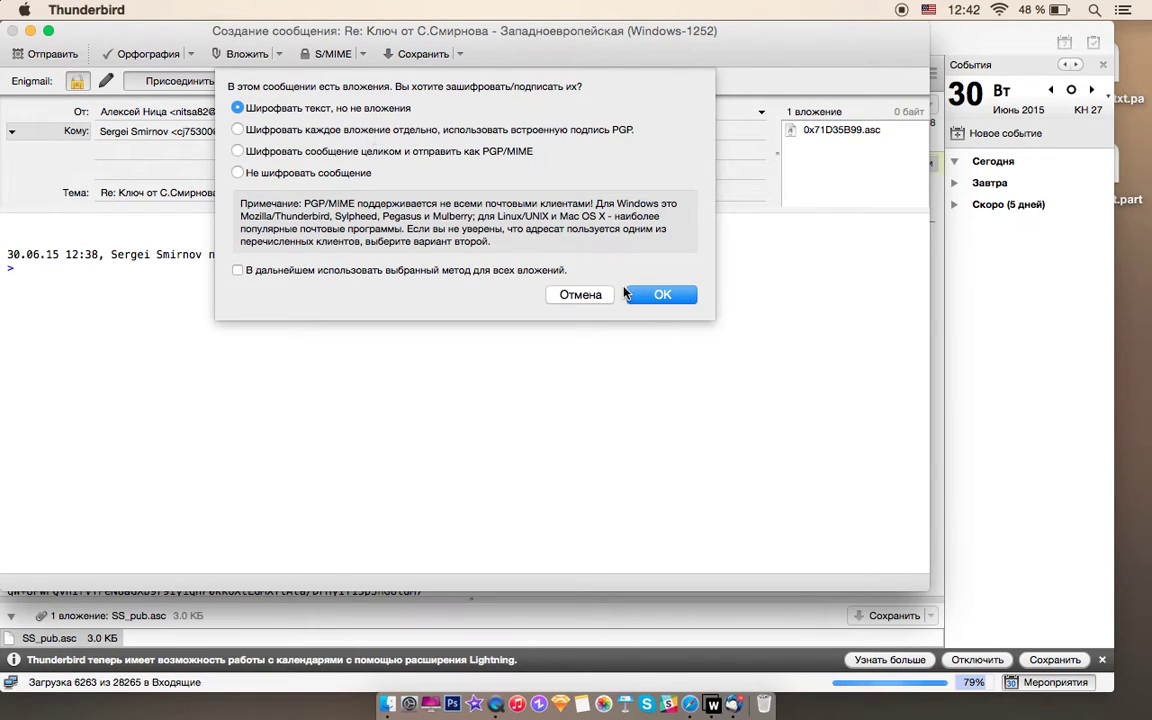
click(659, 297)
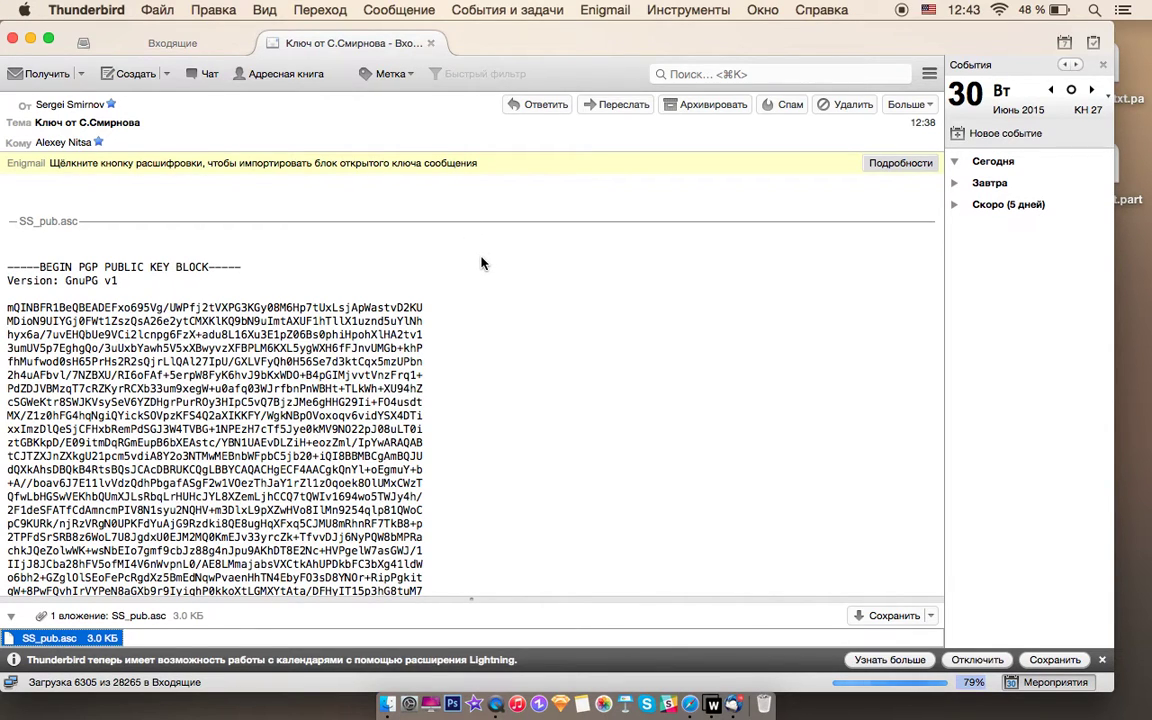
Reopen the SS_pub.asc key message in a tab and view its Enigmail security information
click(430, 43)
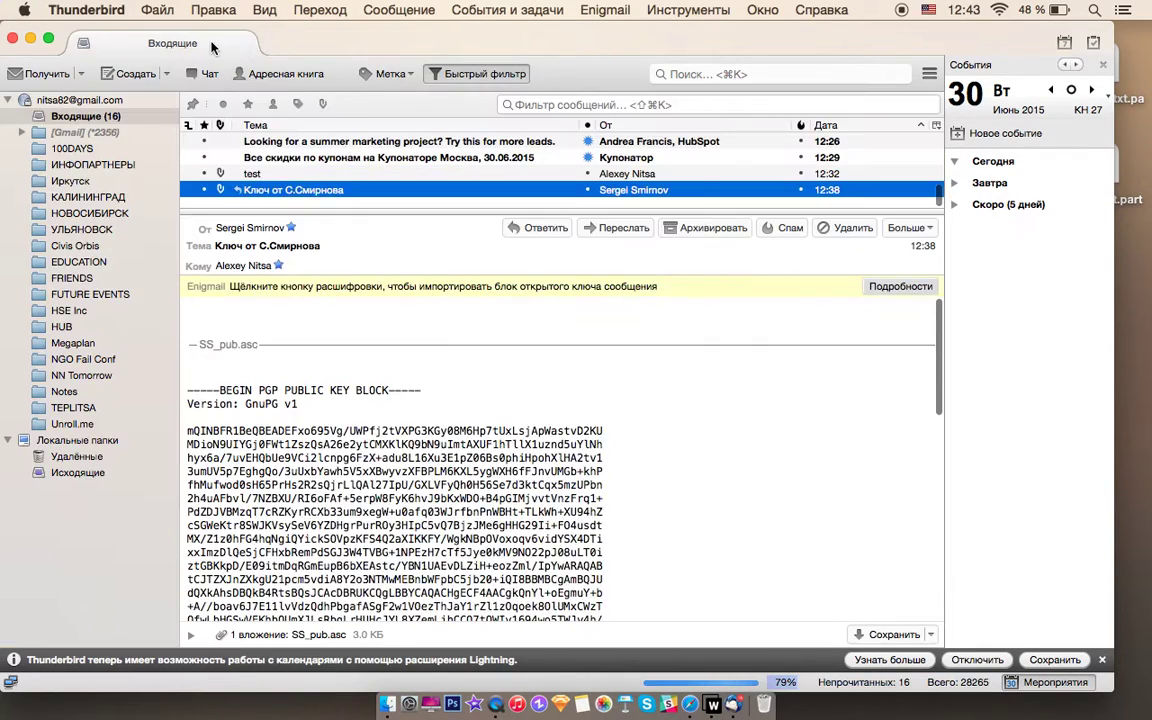
double_click(412, 190)
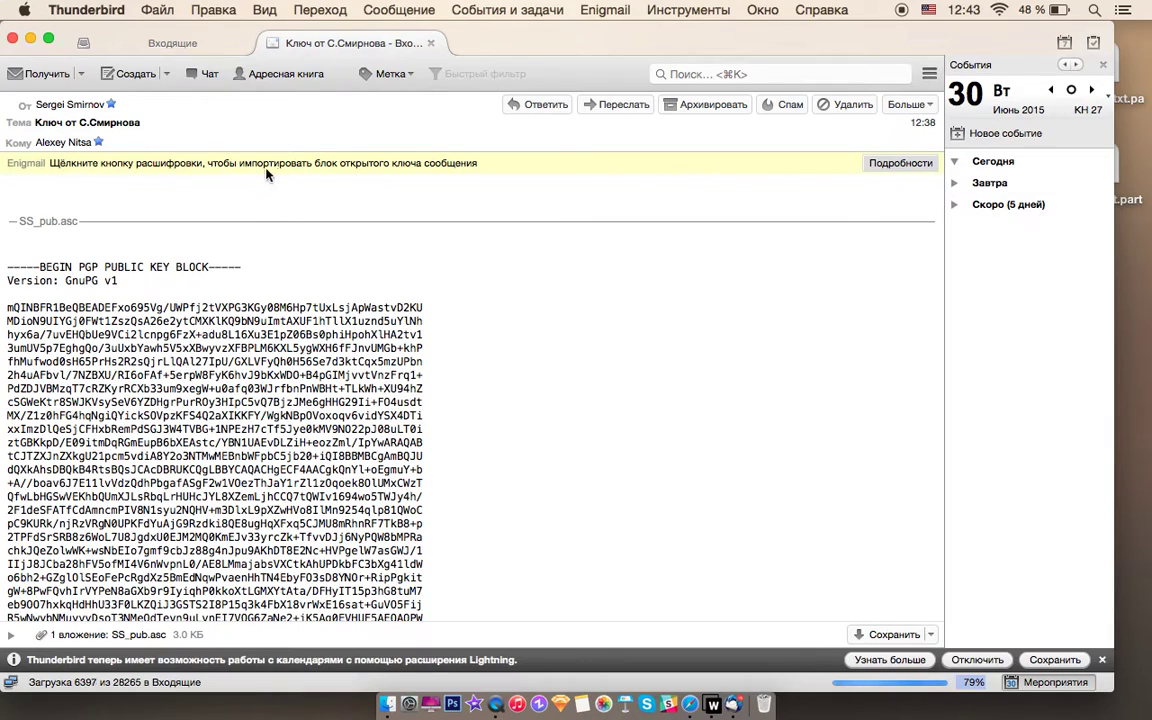
click(896, 165)
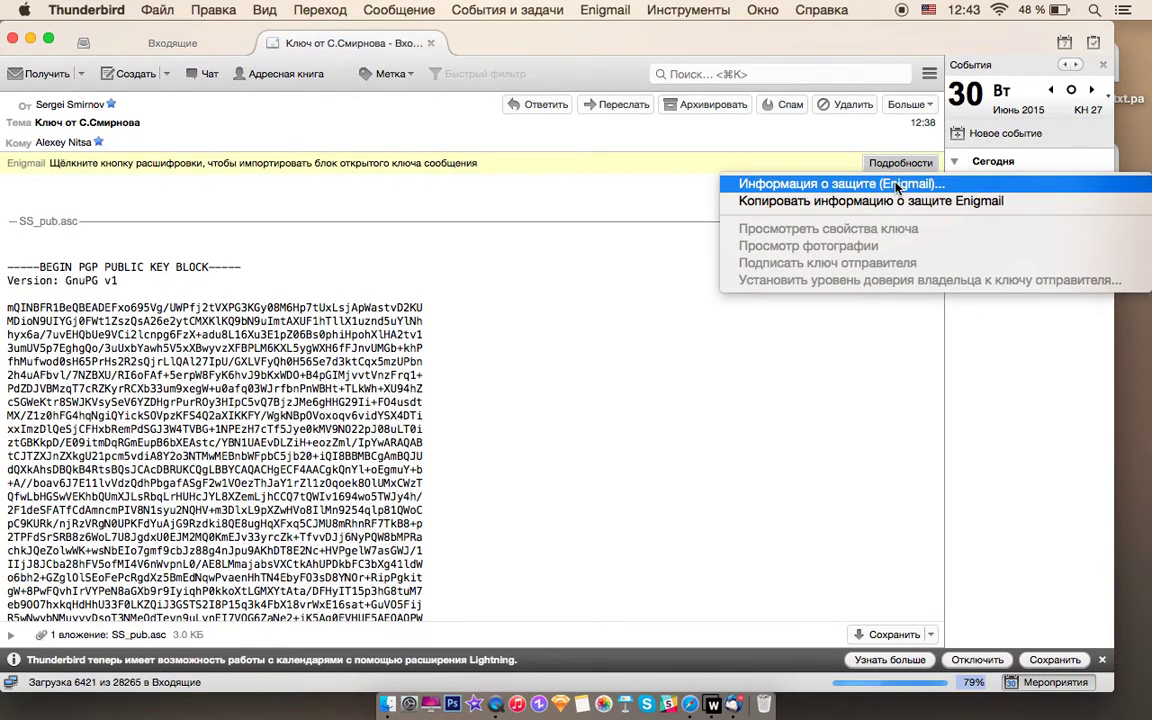
click(897, 185)
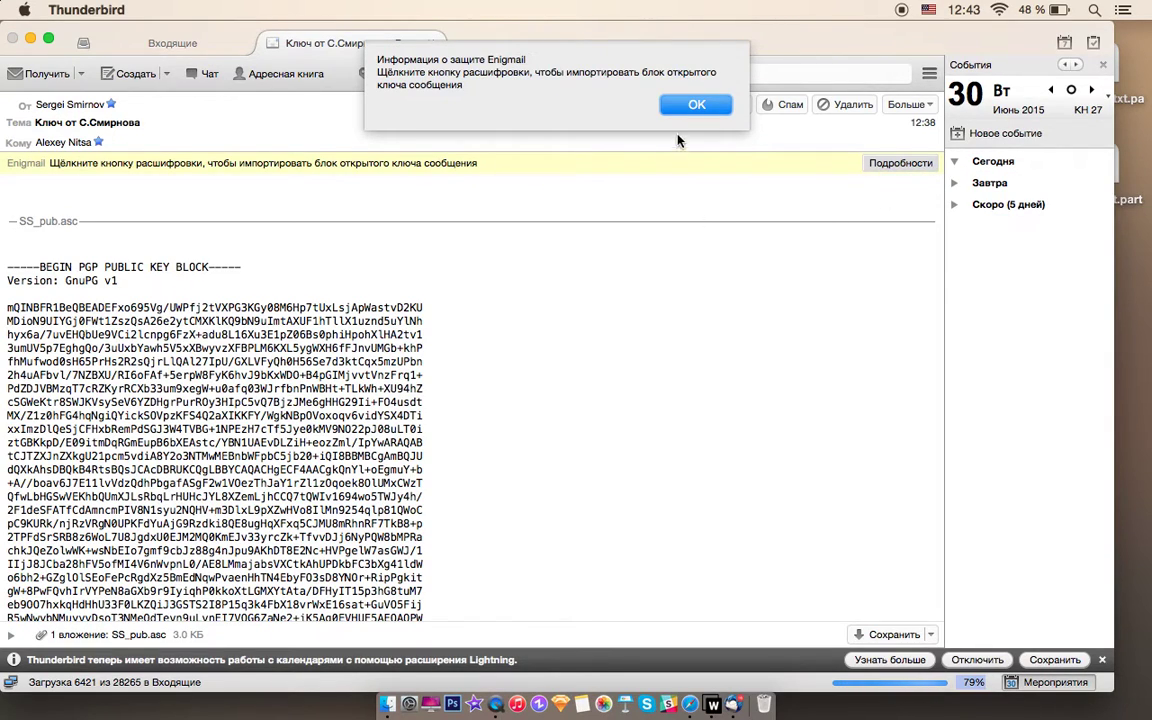
click(696, 105)
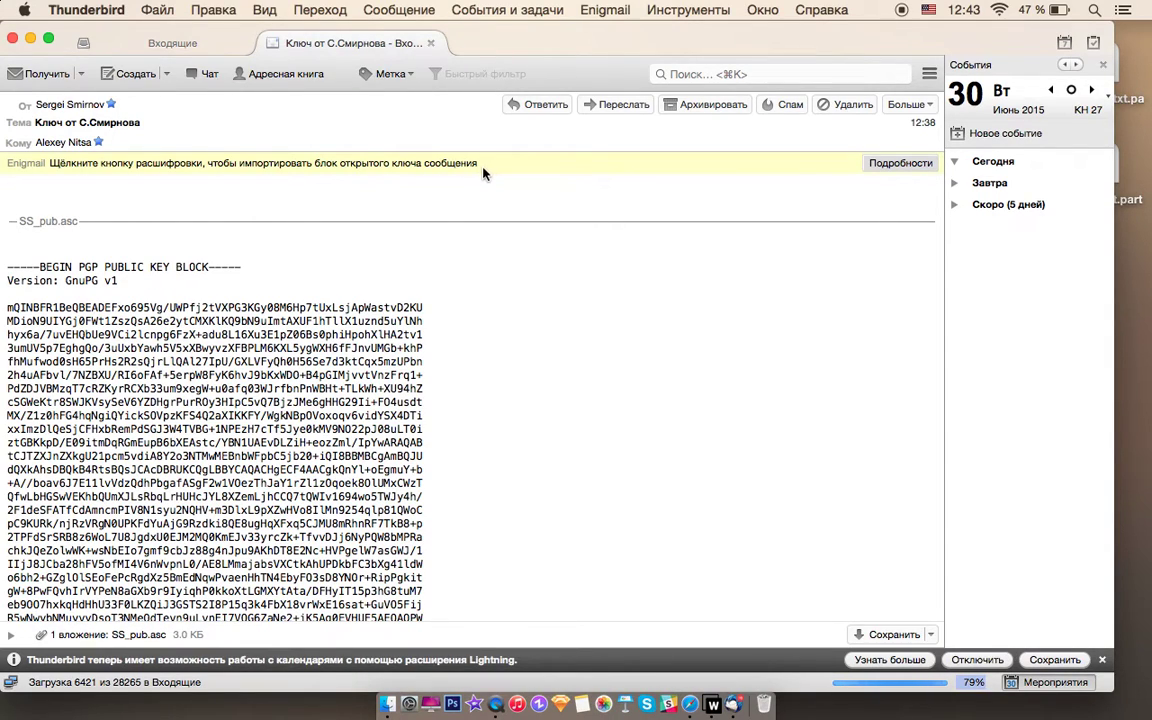
Check the Enigmail and More menus without choosing, then show all open windows
click(605, 12)
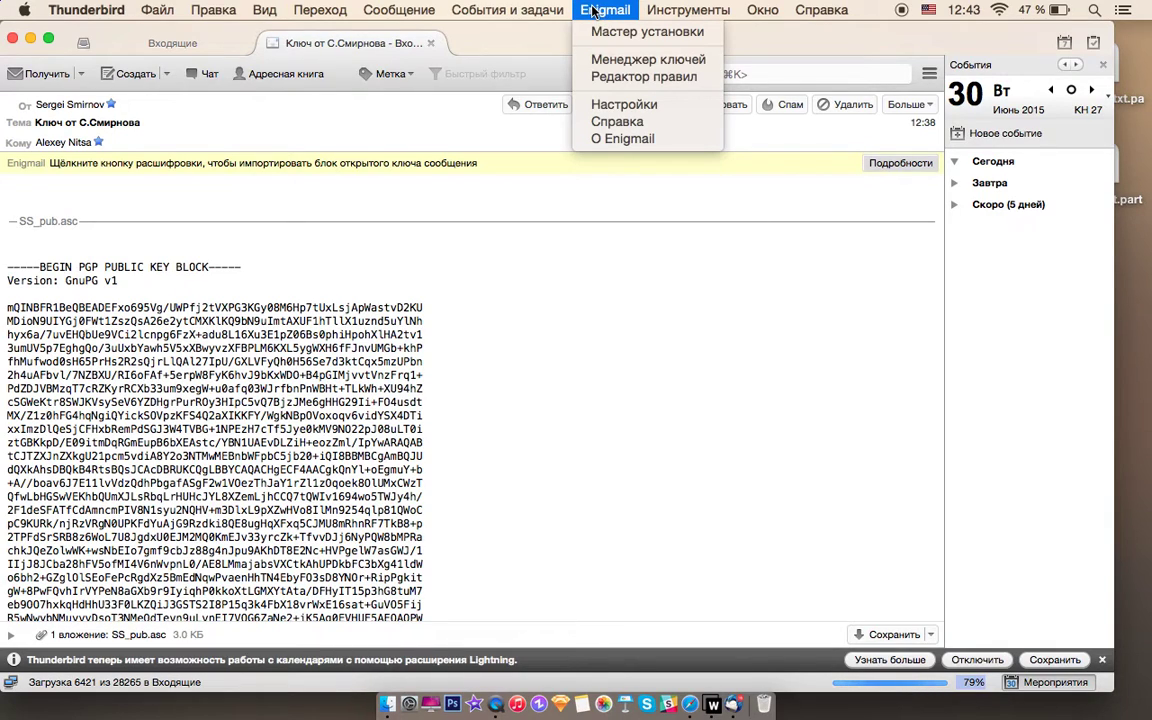
click(436, 240)
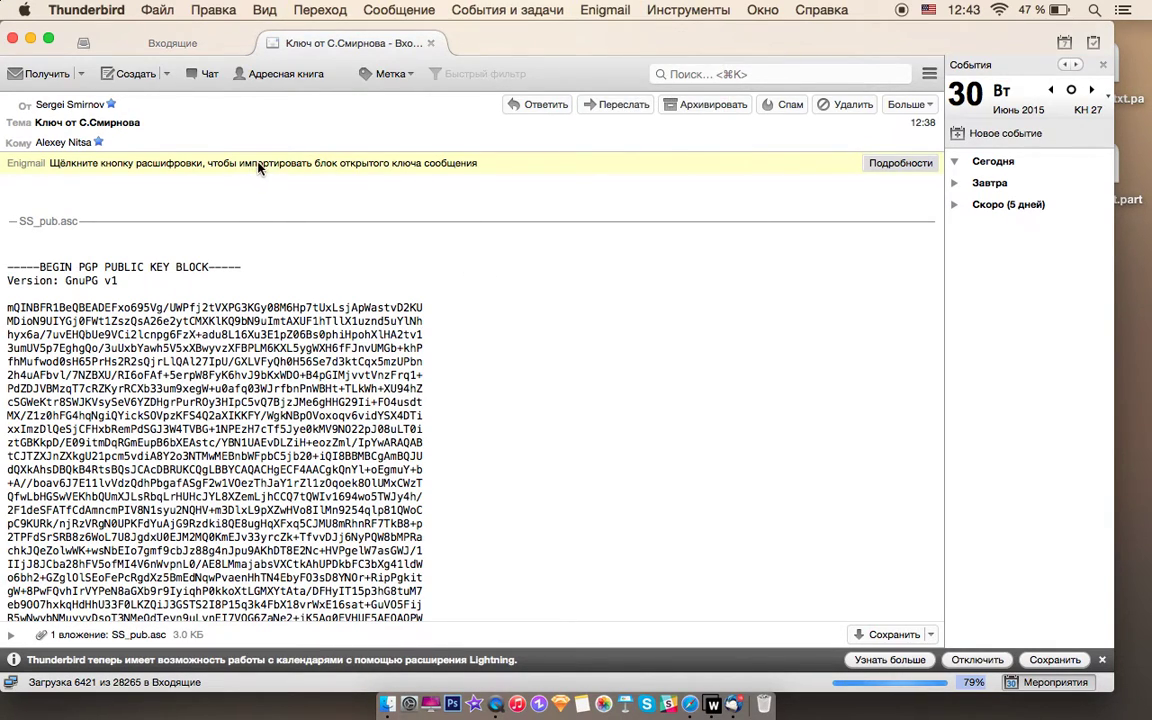
click(930, 105)
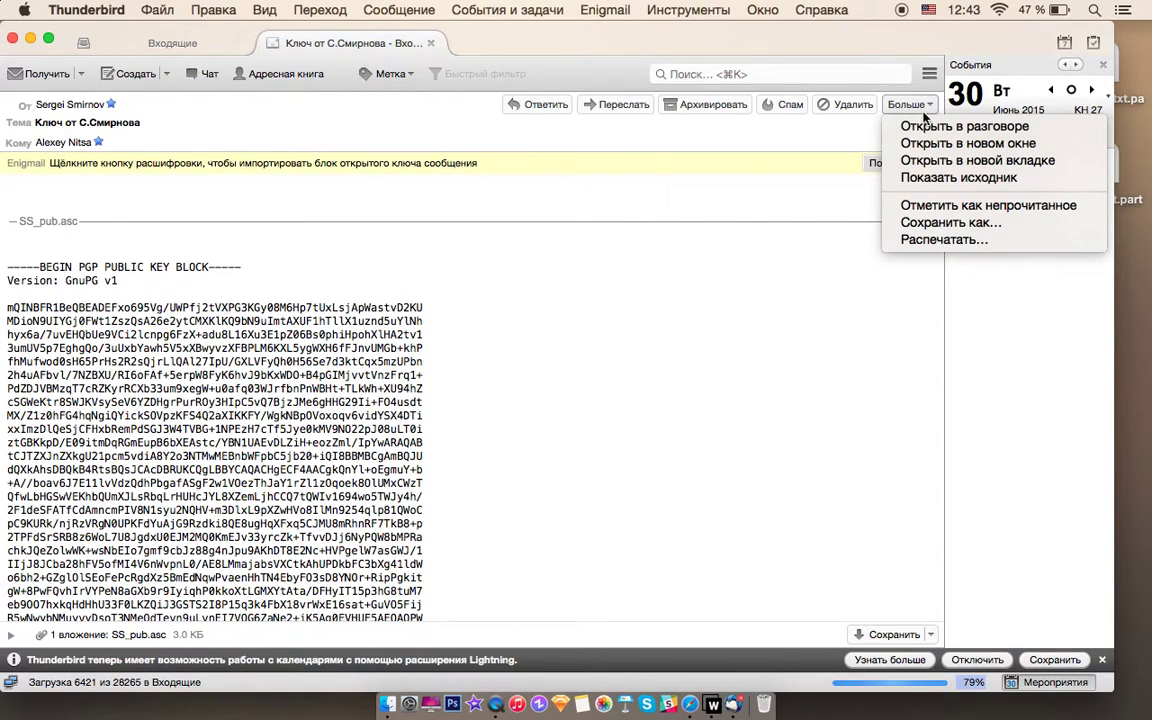
click(681, 314)
key(ctrl+Up)
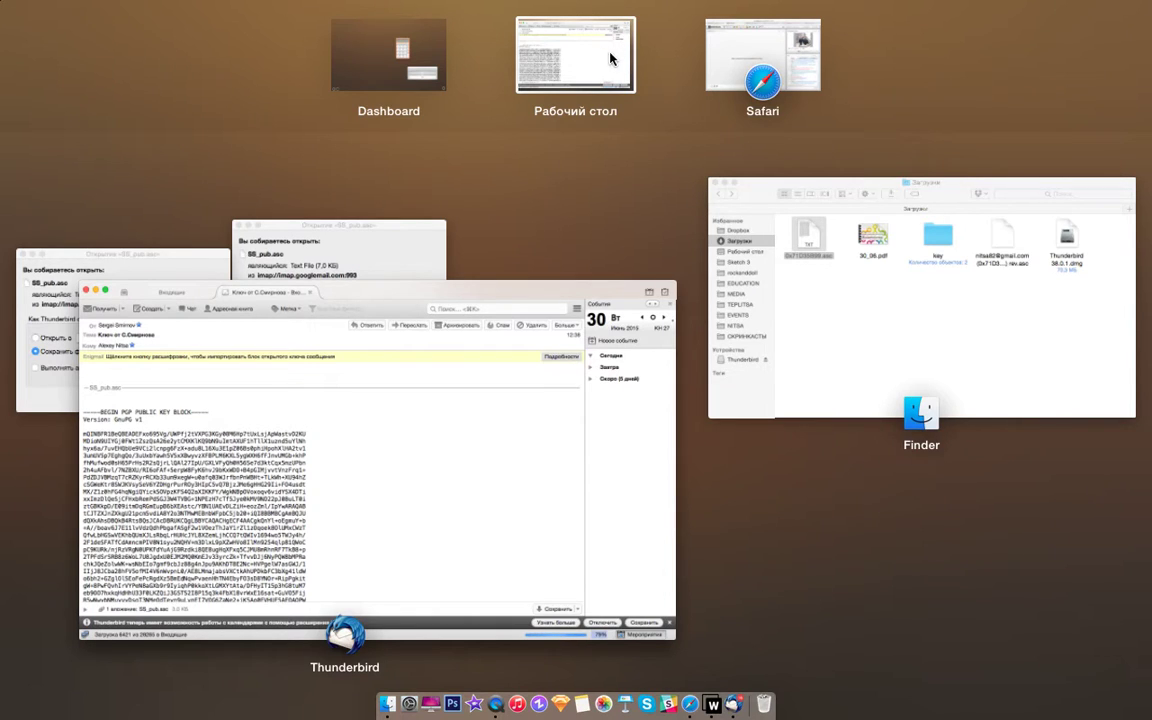
Switch to Safari's '30/06 - Google Презентации' tab showing the setup checklist
click(748, 62)
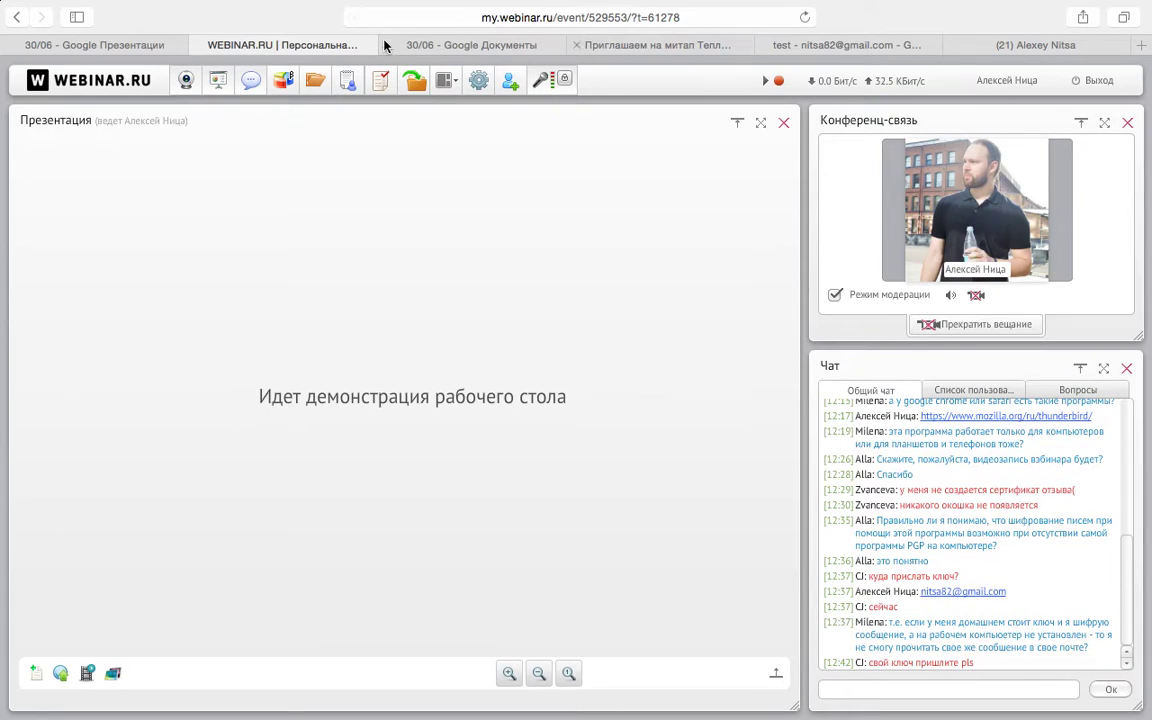
click(85, 44)
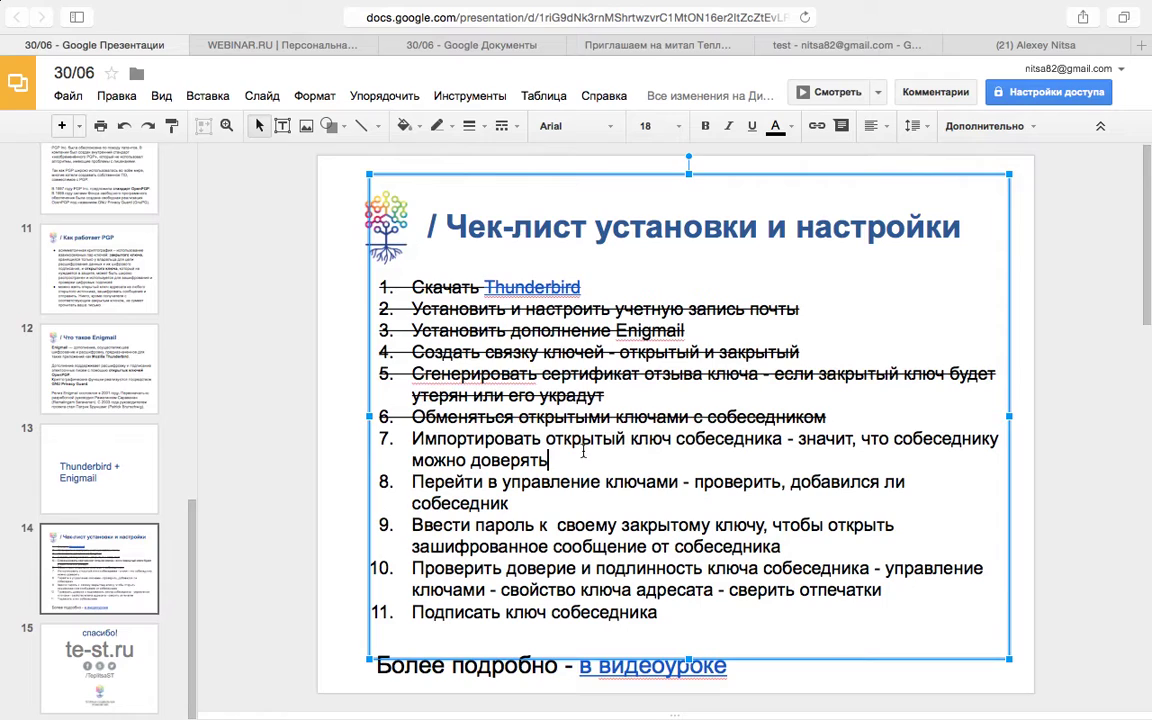
Strike through checklist items 7 and 8 with Формат > Зачеркнутый
drag(648, 452, 413, 438)
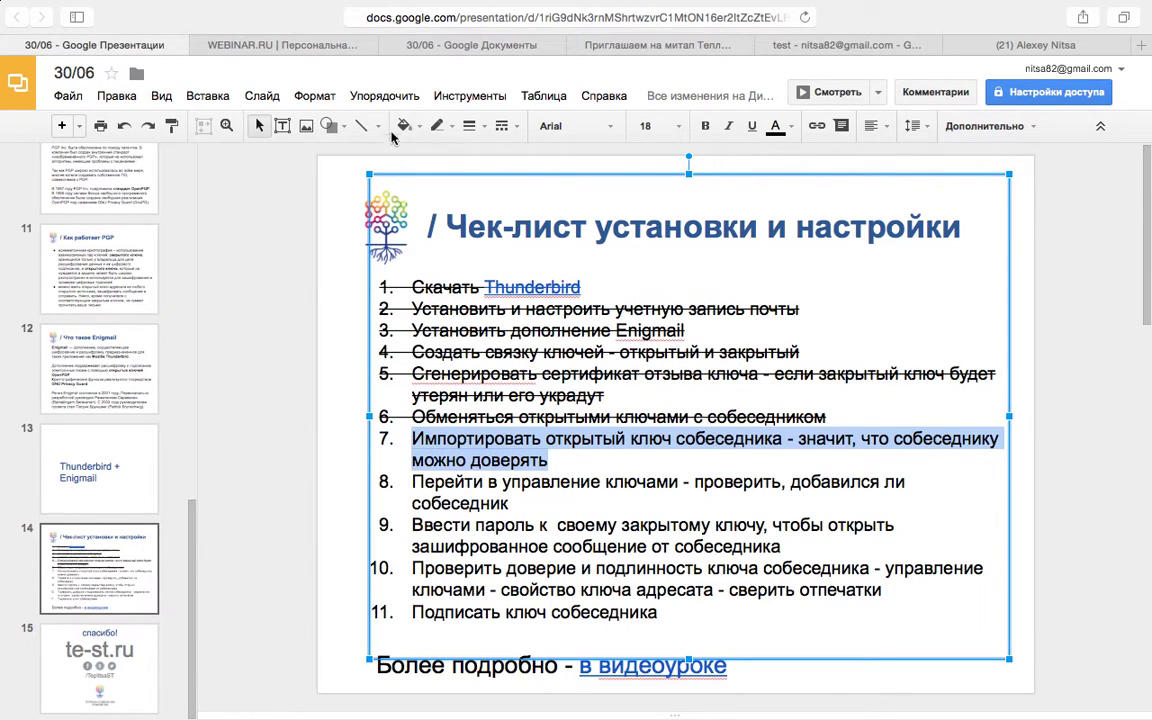
click(314, 95)
click(343, 197)
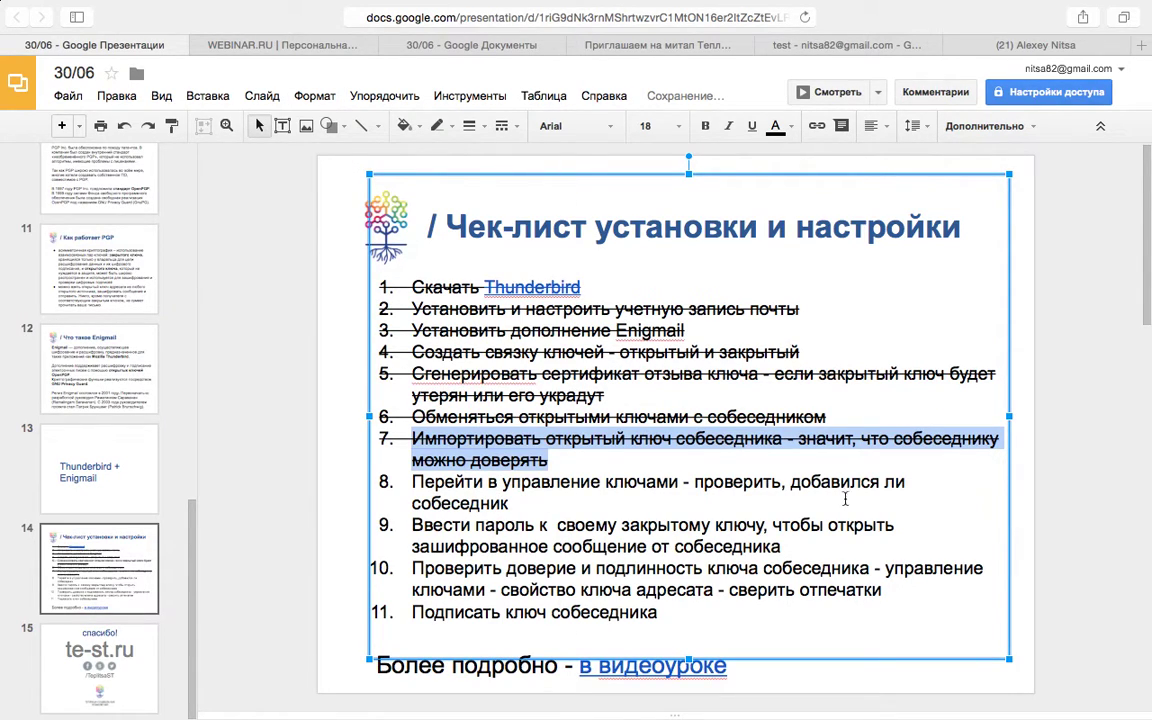
drag(508, 505, 368, 440)
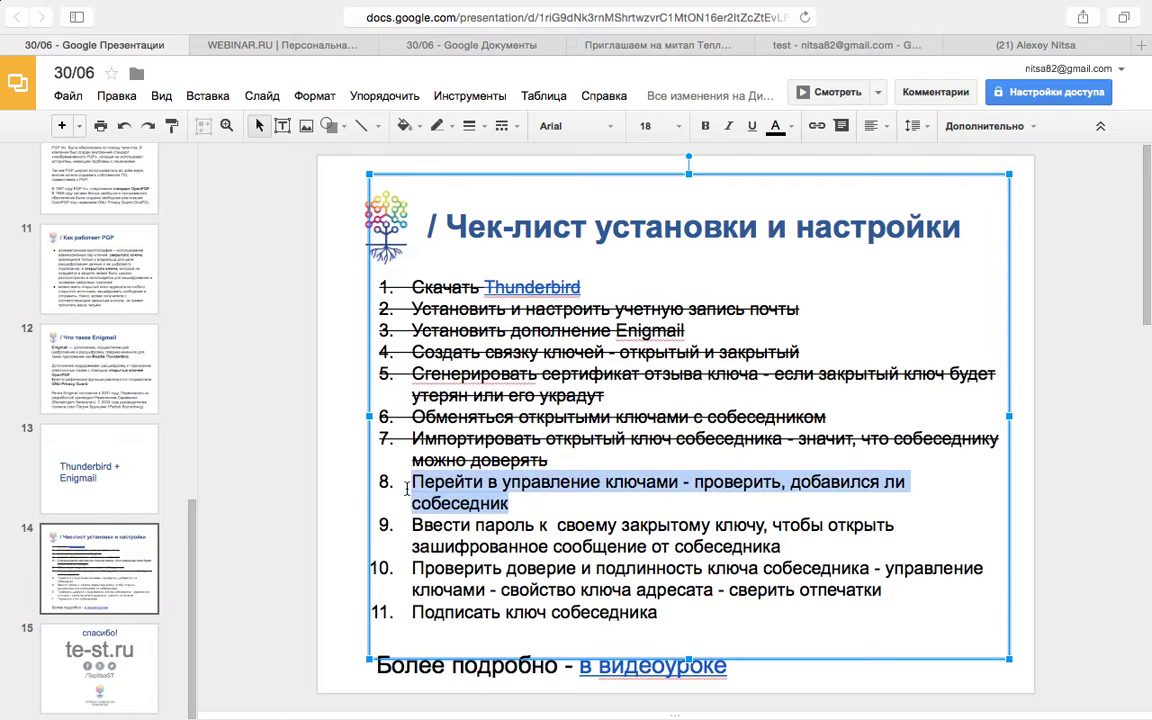
click(308, 97)
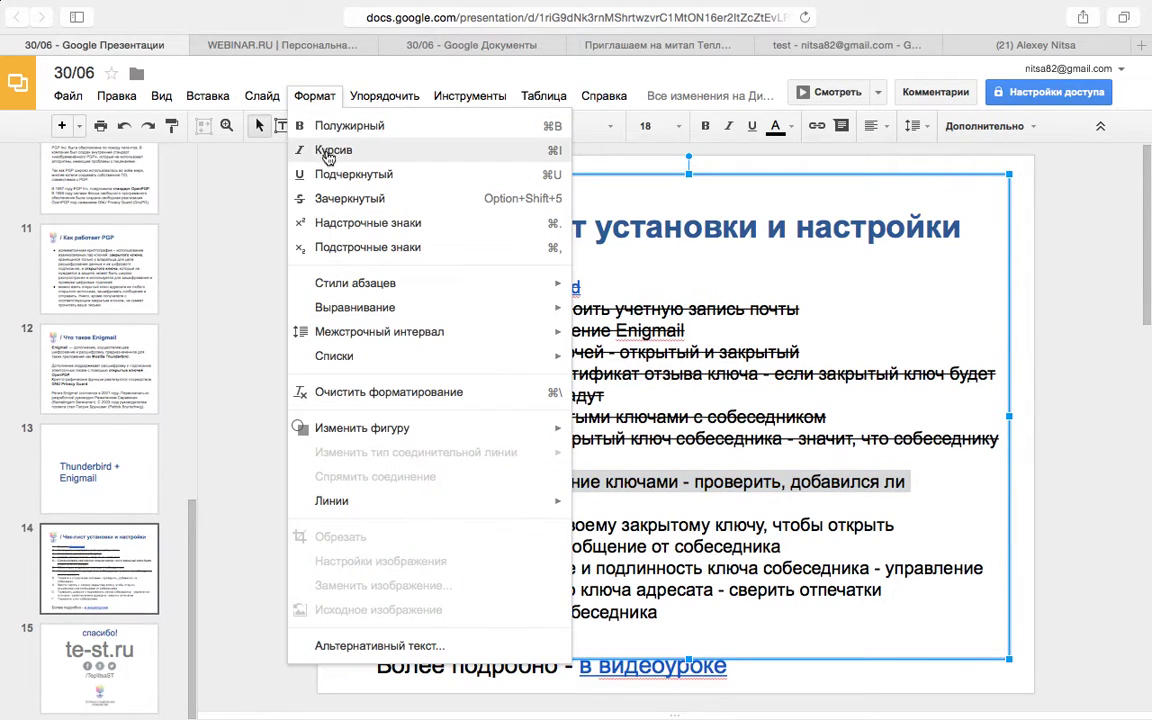
click(301, 193)
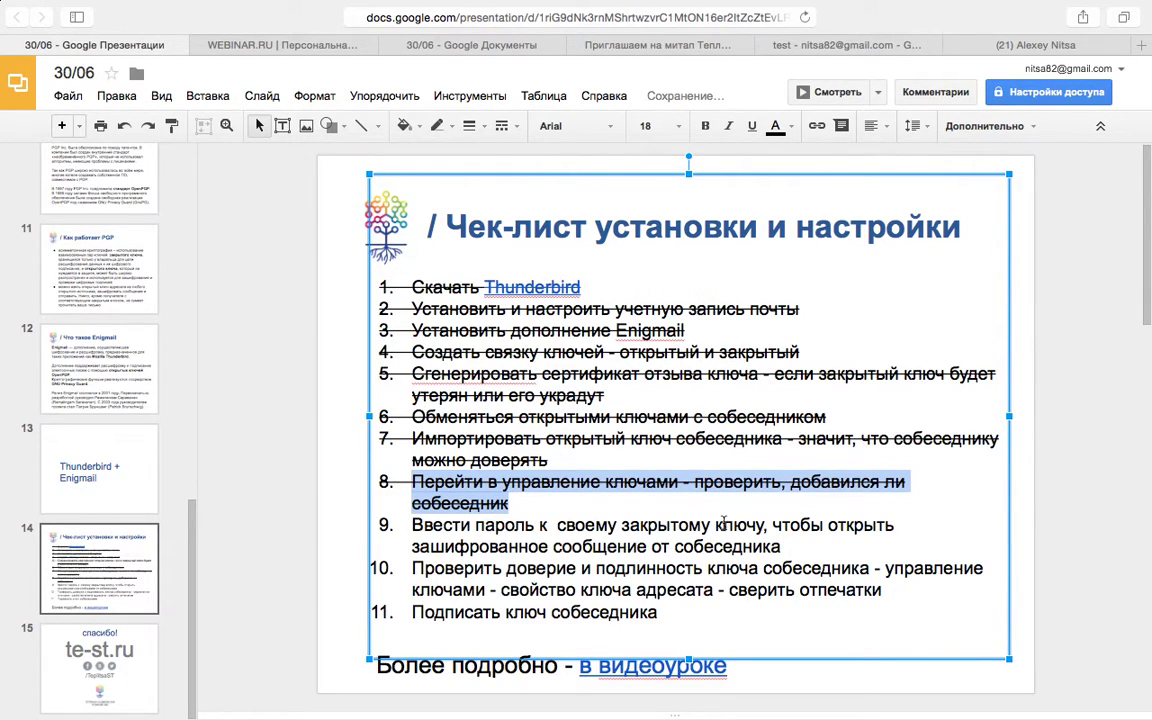
scroll(803, 526, down, 1)
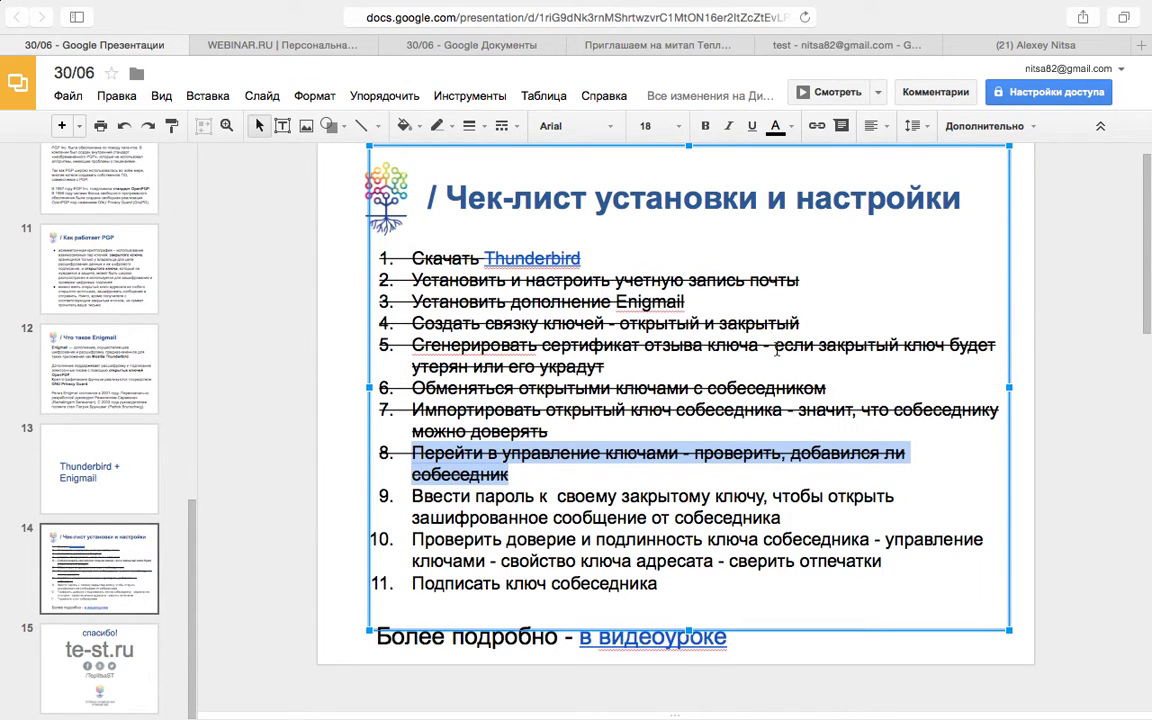
key(ctrl+Up)
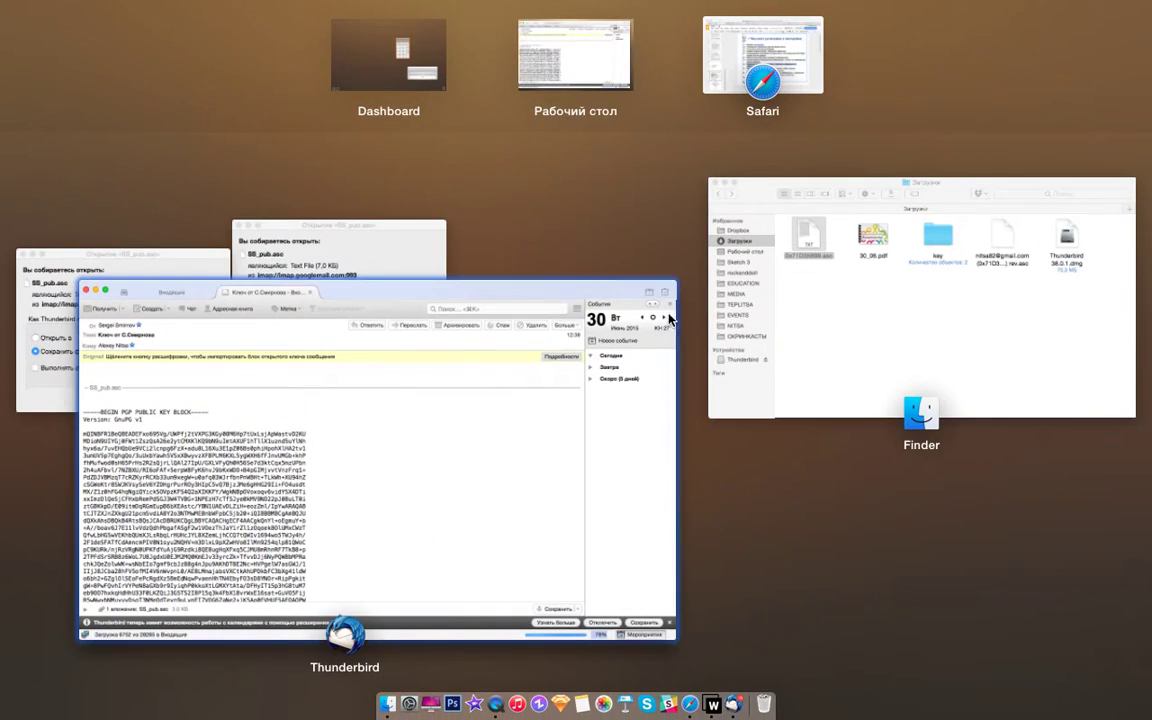
Bring Thunderbird forward and open the Enigmail key manager
click(519, 432)
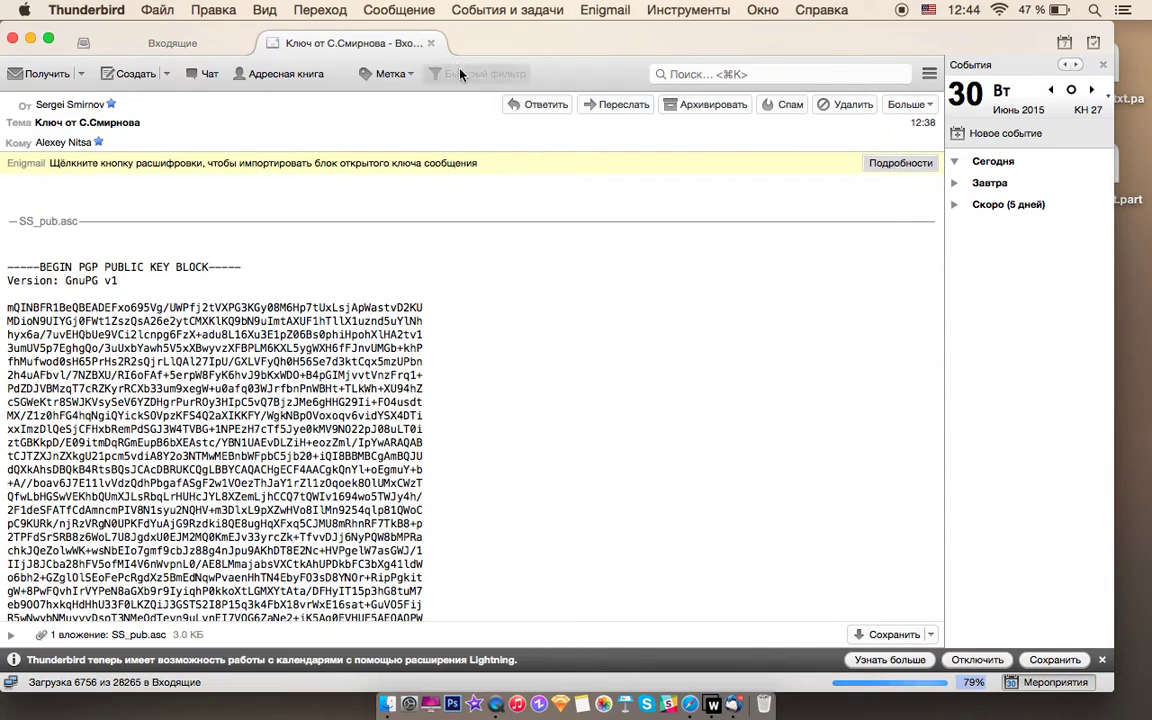
click(608, 12)
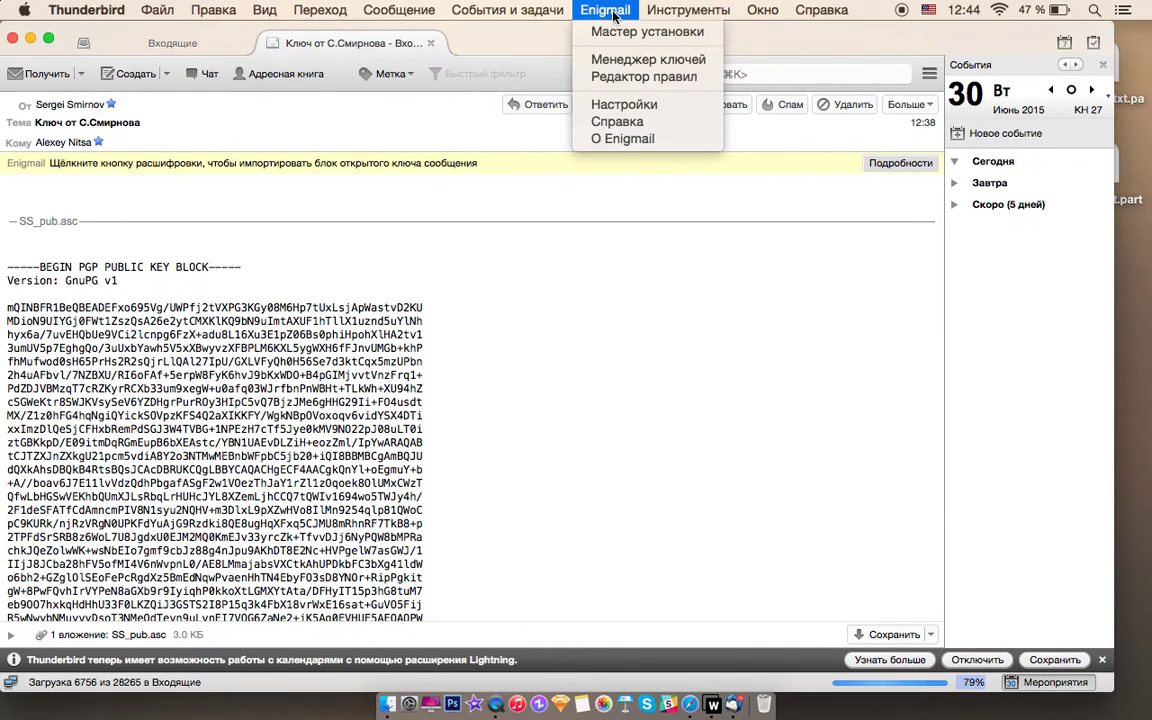
click(645, 59)
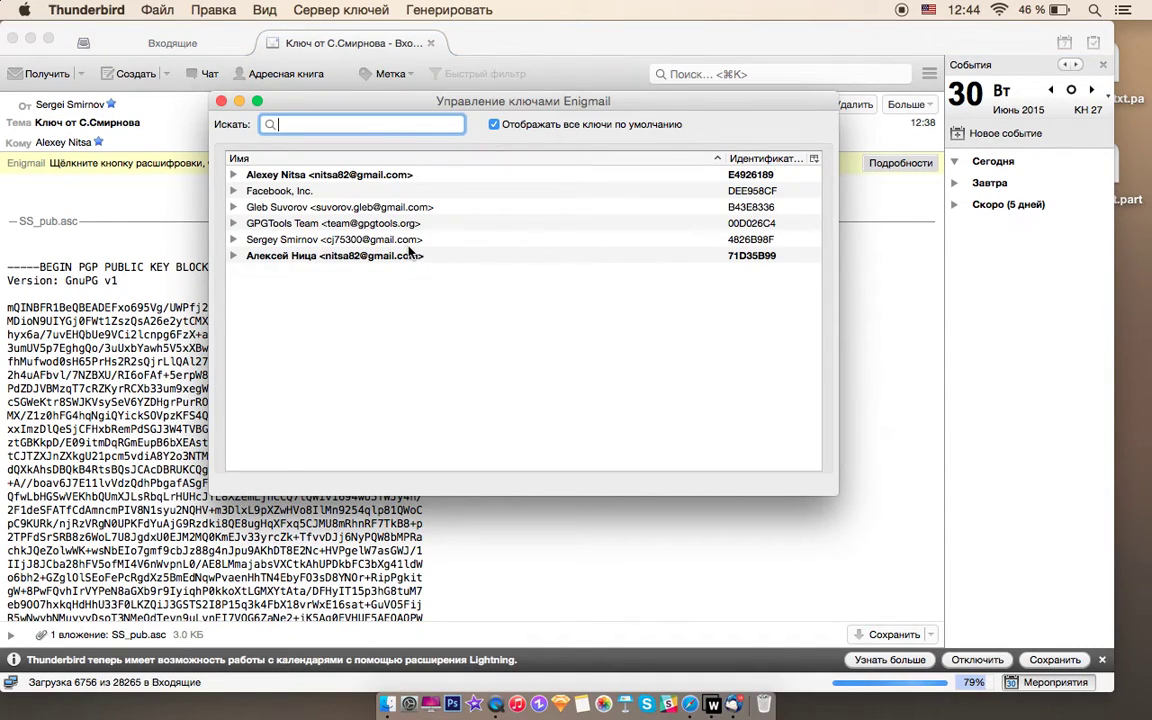
Set the owner trust of key 4826B98F to Полностью доверяю and close the manager
click(409, 242)
right_click(408, 245)
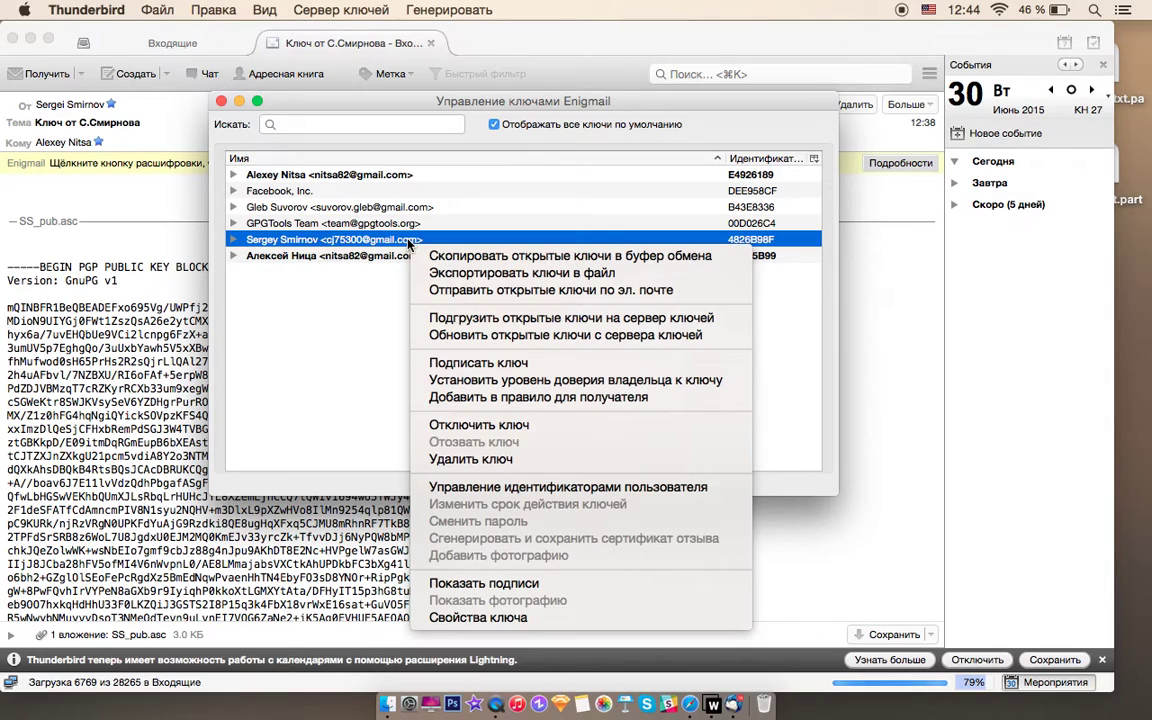
click(557, 382)
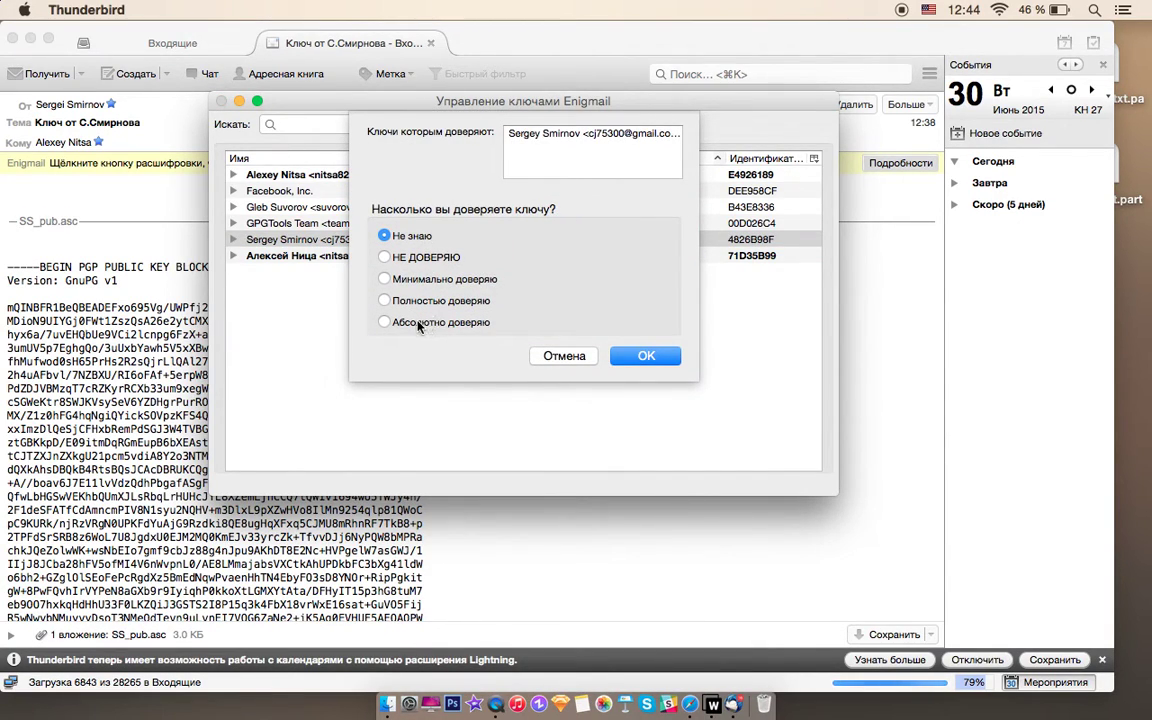
click(388, 299)
click(645, 355)
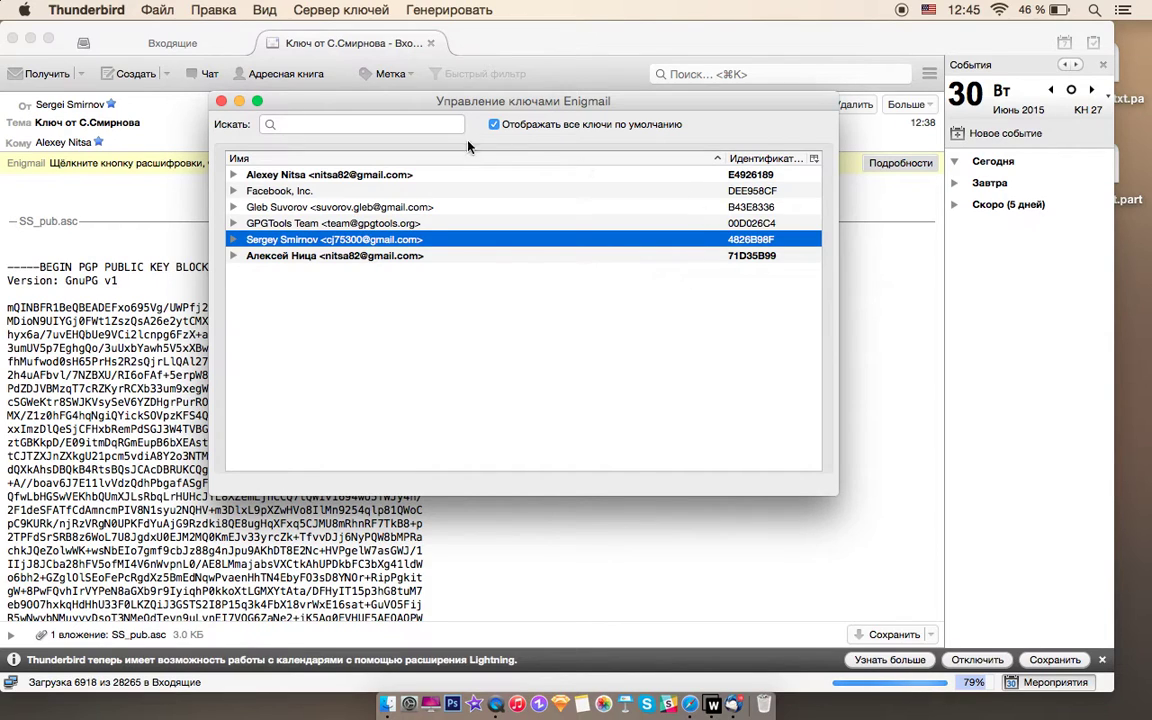
click(221, 101)
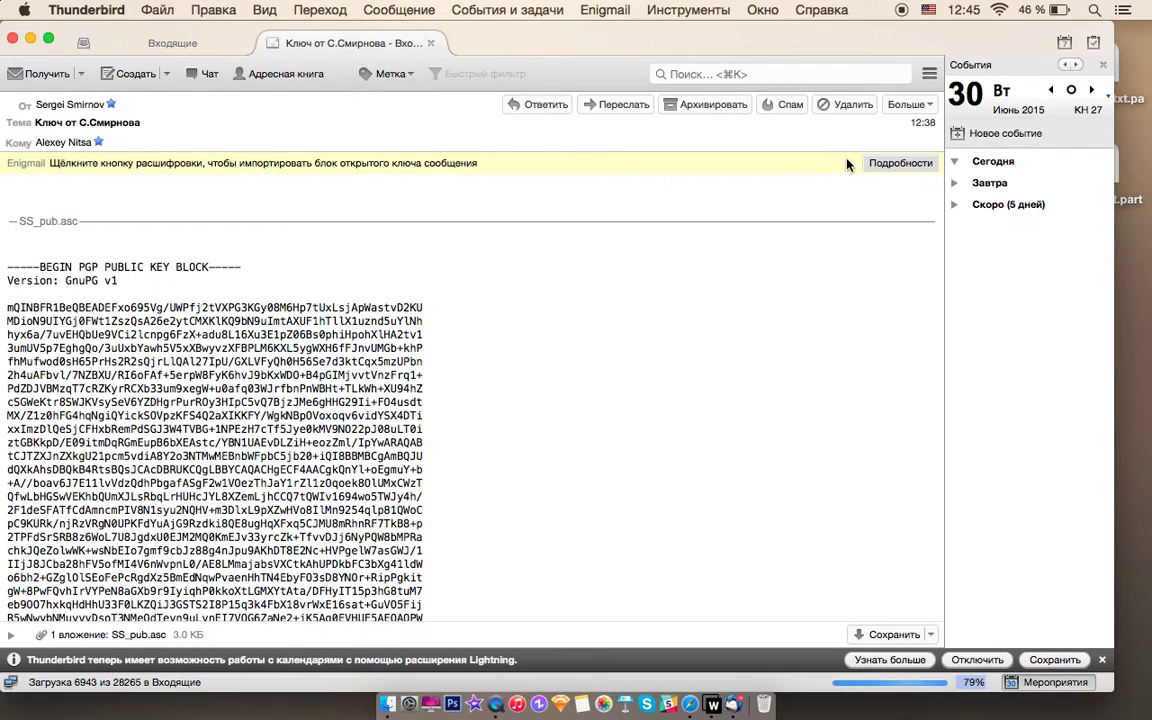
click(82, 80)
click(490, 250)
scroll(271, 455, down, 2)
scroll(271, 455, down, 10)
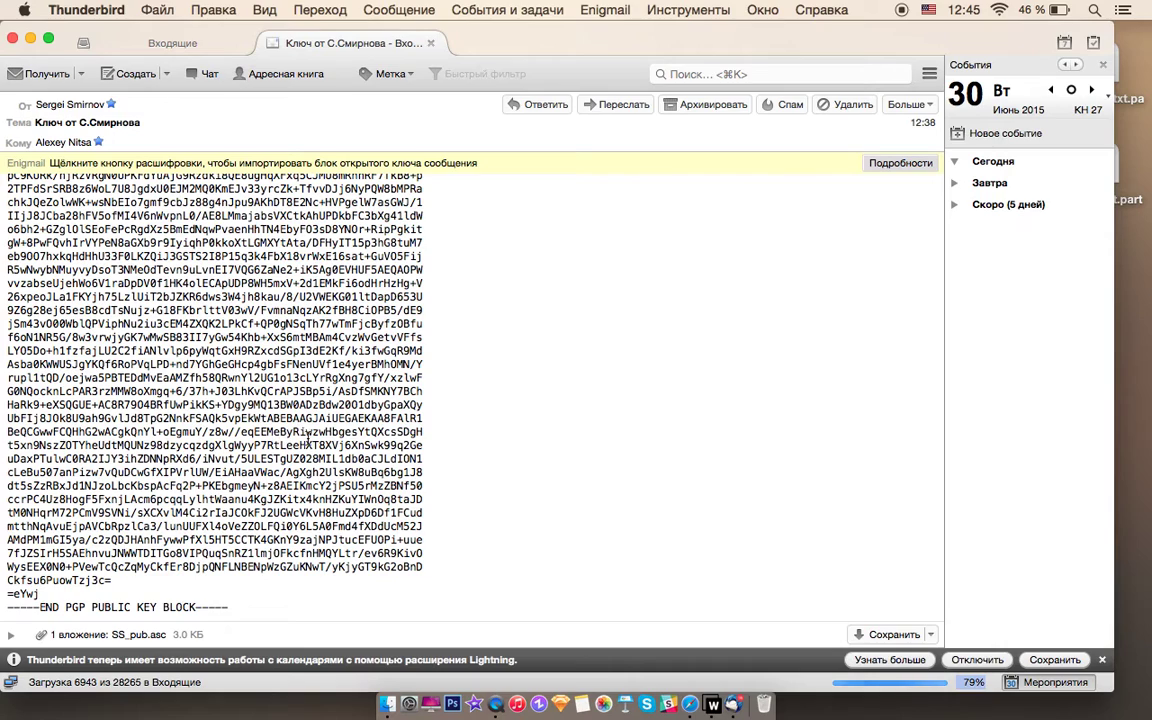
scroll(310, 440, up, 12)
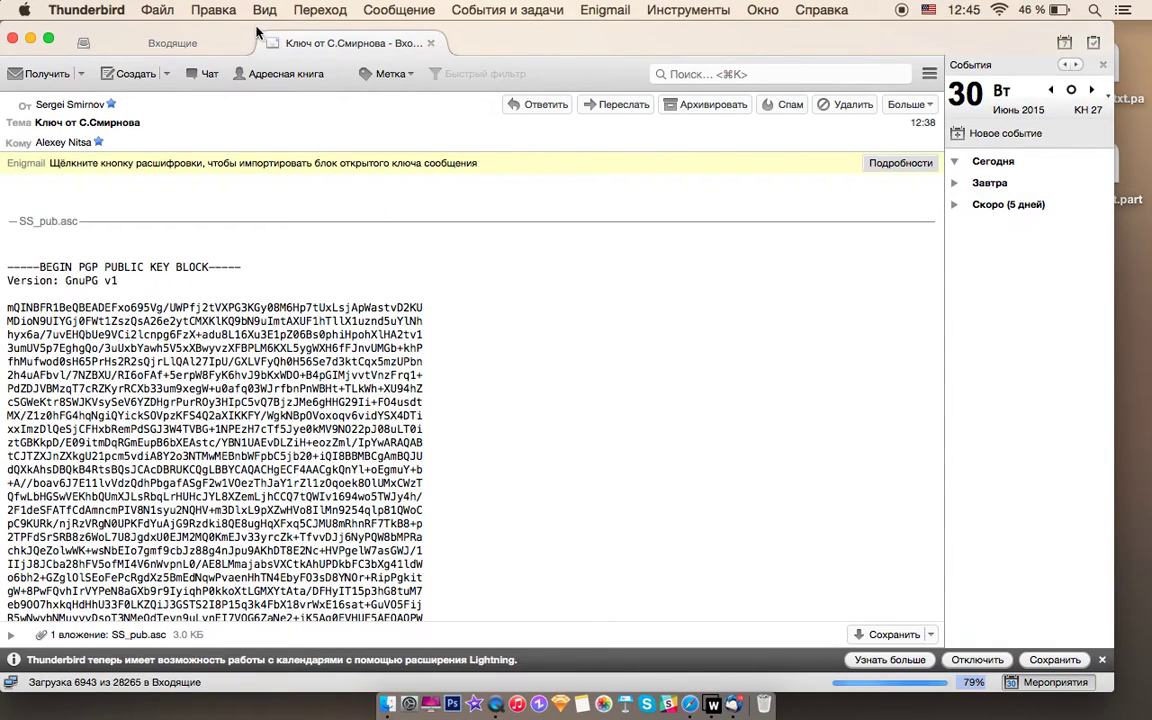
Glance at the webinar tab, deselect the checklist text box, and return to Thunderbird
click(693, 708)
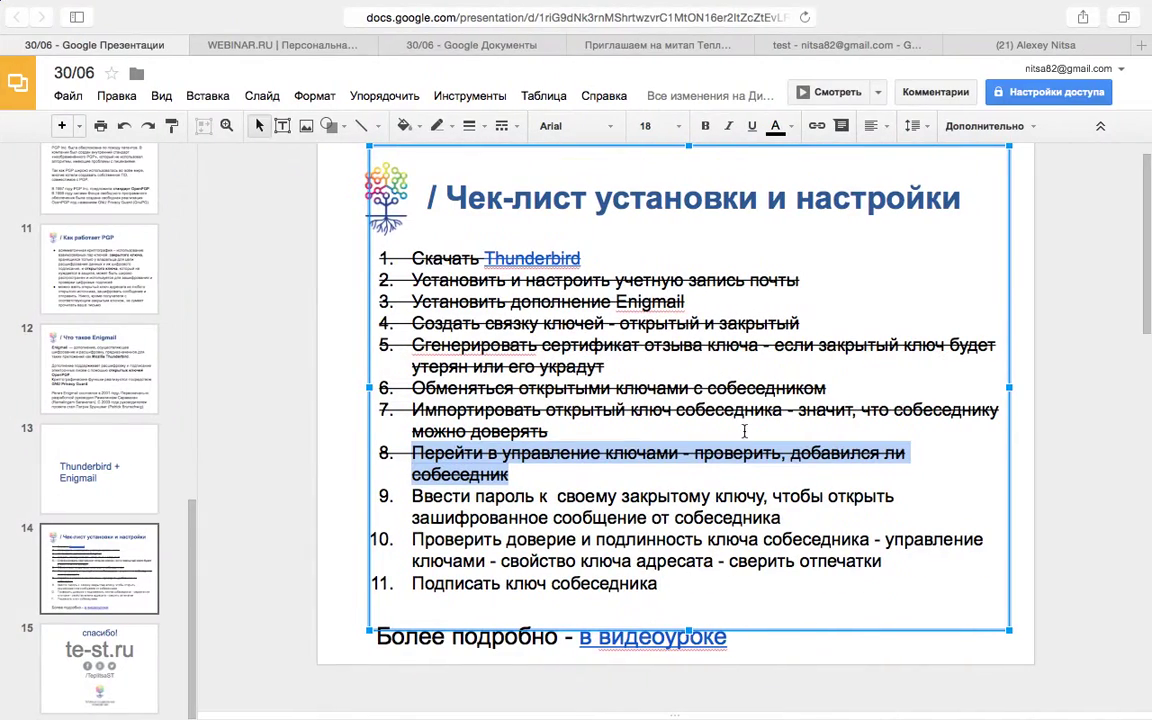
click(263, 47)
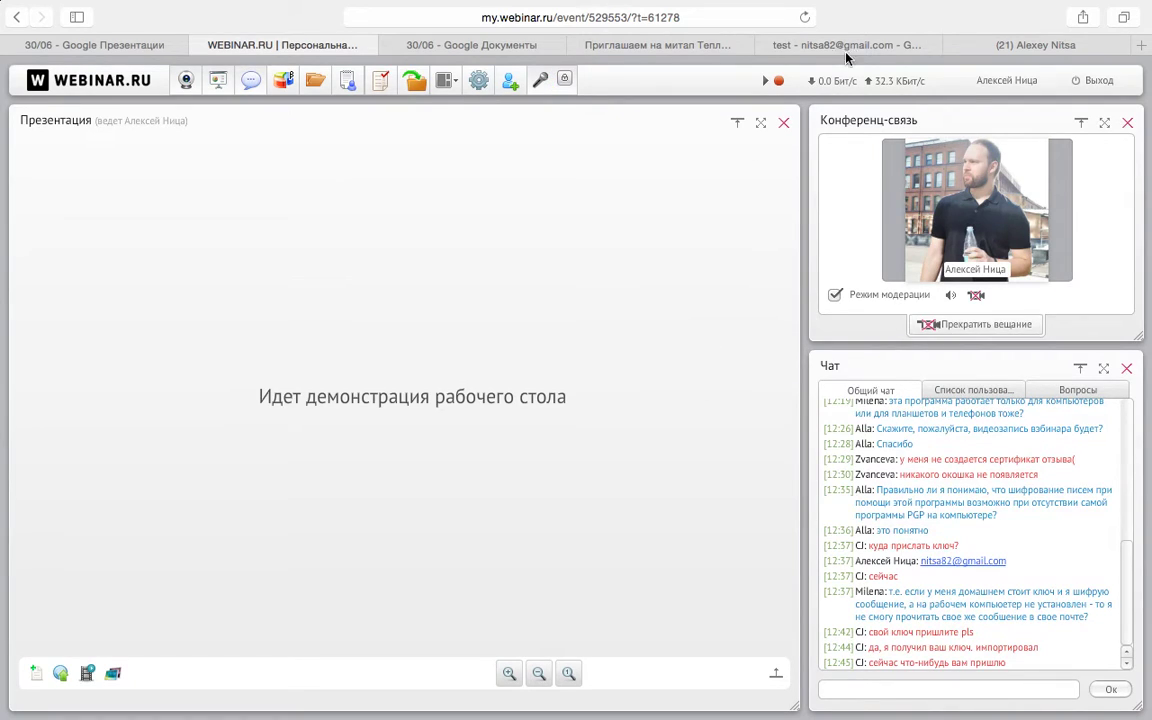
click(89, 44)
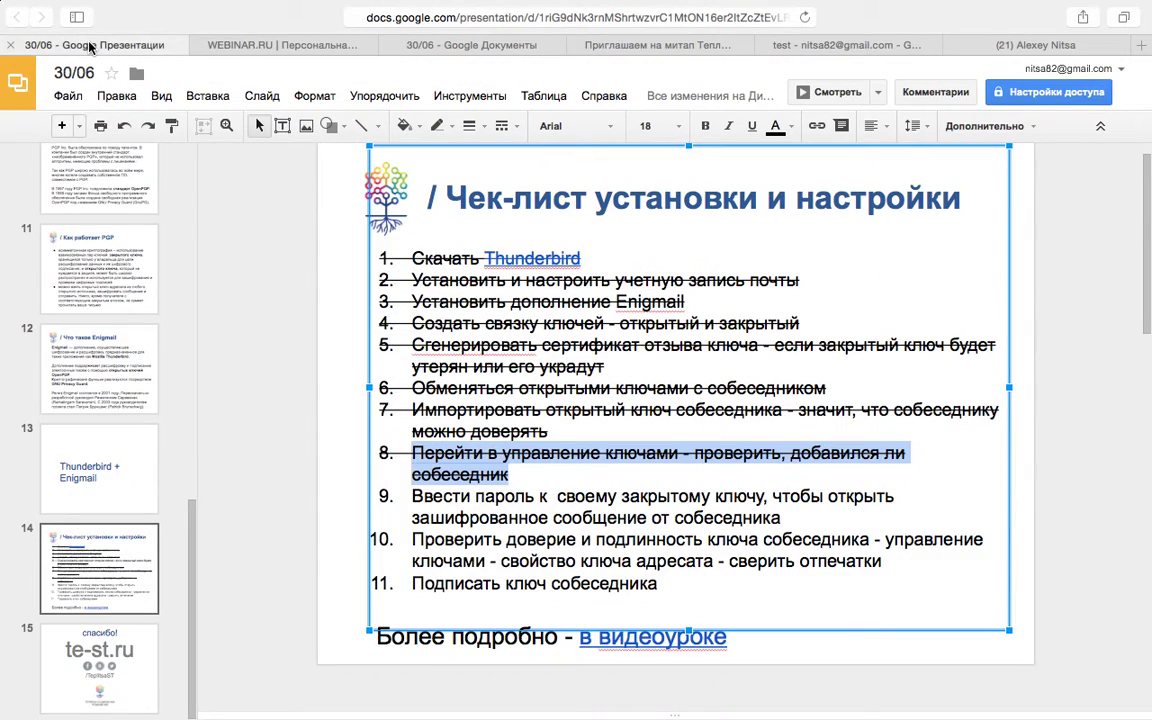
click(267, 434)
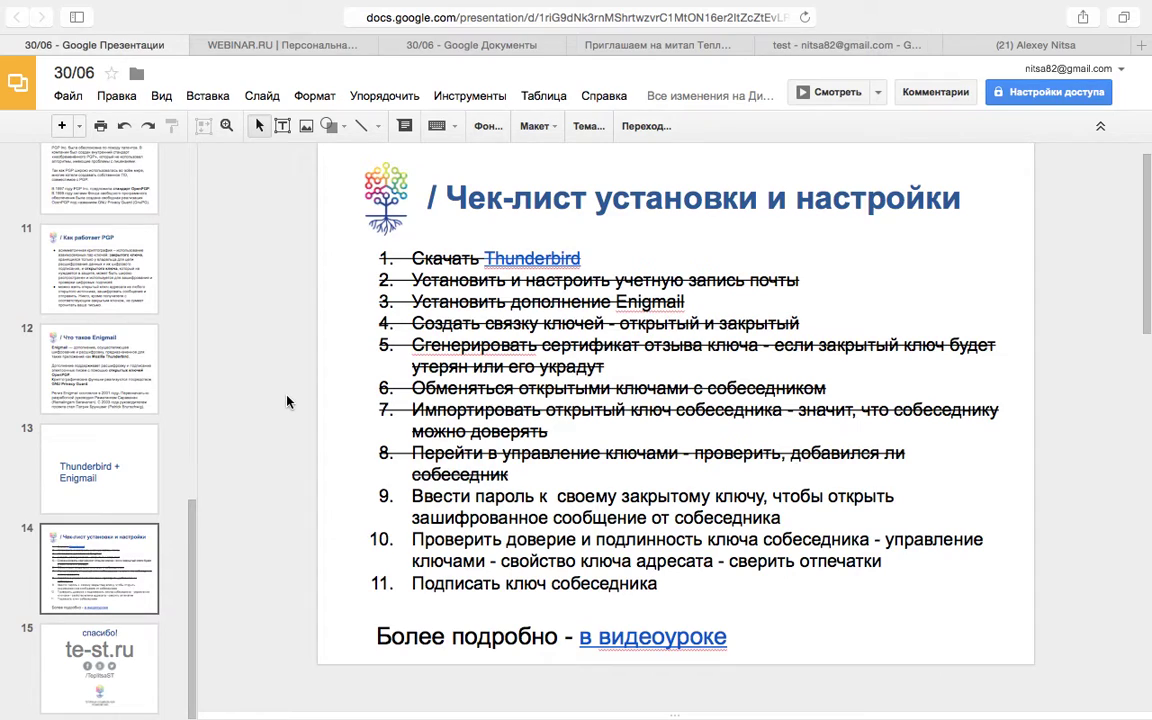
key(ctrl+Up)
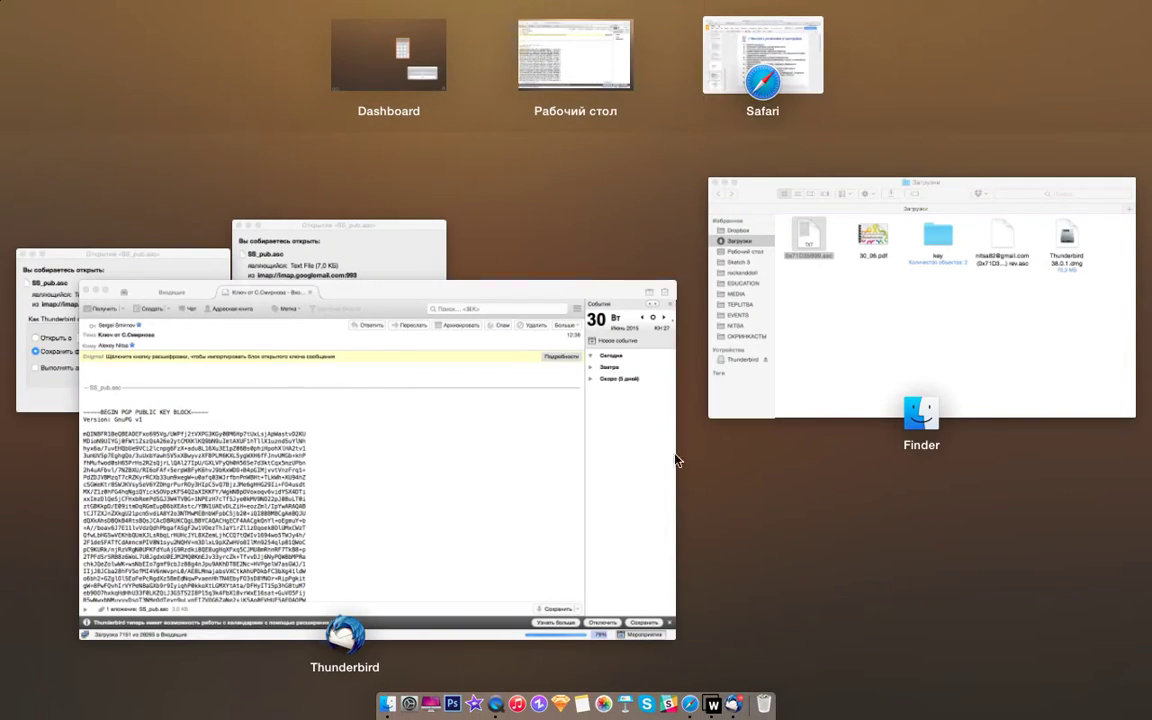
click(386, 545)
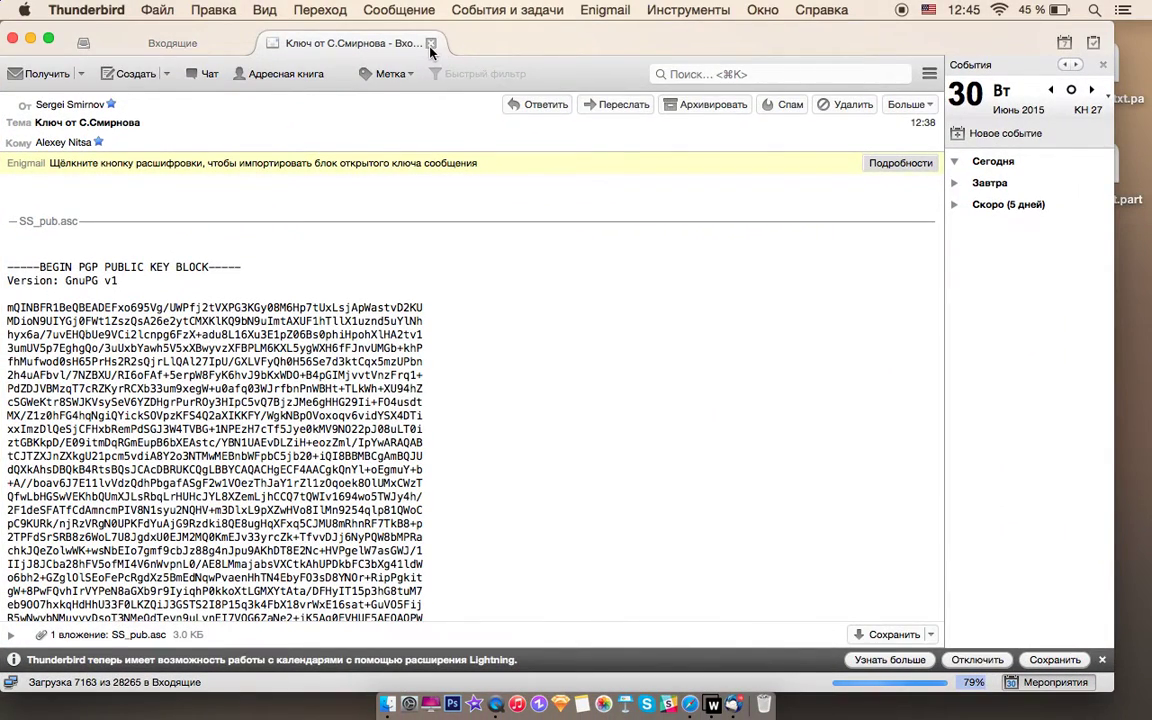
Close the key message tab, select the PGP public key block in the preview, and return to Safari
click(430, 44)
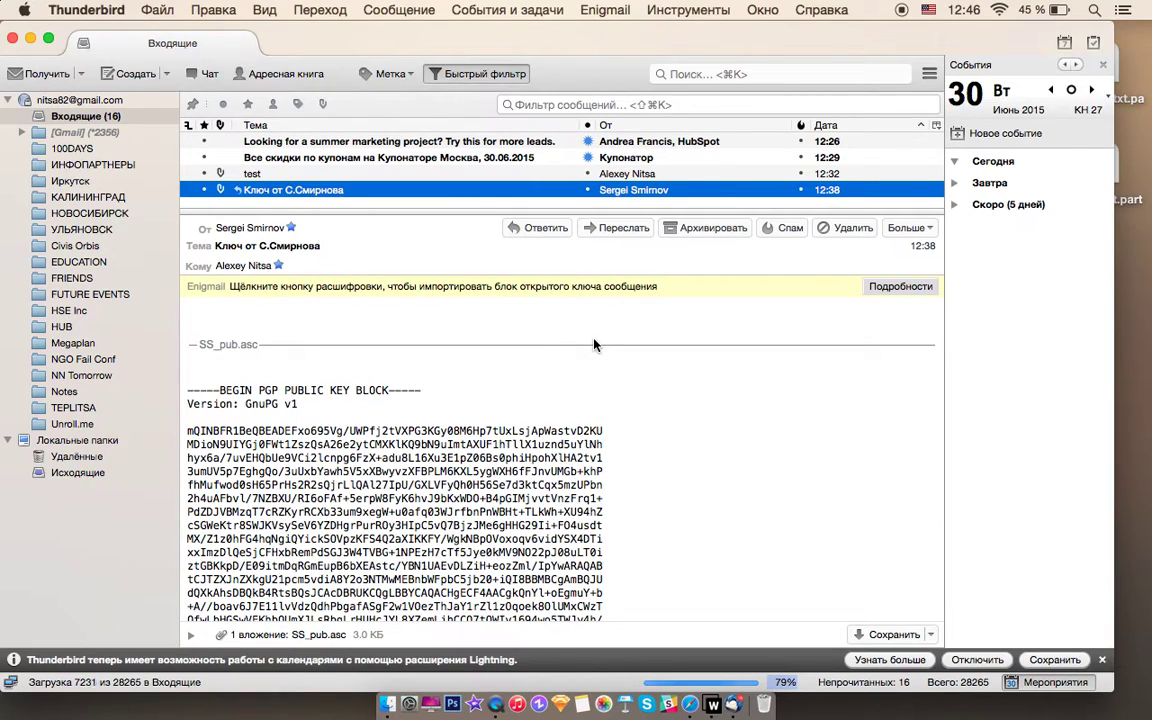
scroll(219, 335, down, 3)
drag(219, 335, 461, 609)
scroll(373, 428, down, 5)
click(373, 428)
scroll(378, 430, down, 4)
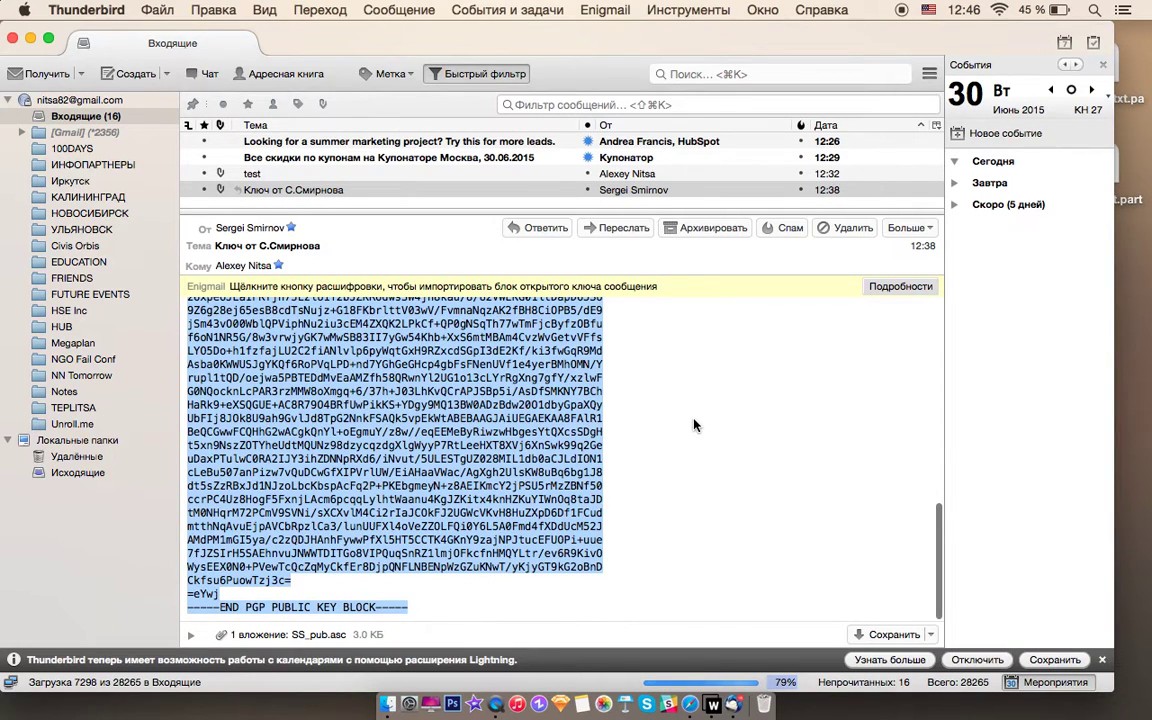
scroll(697, 425, up, 15)
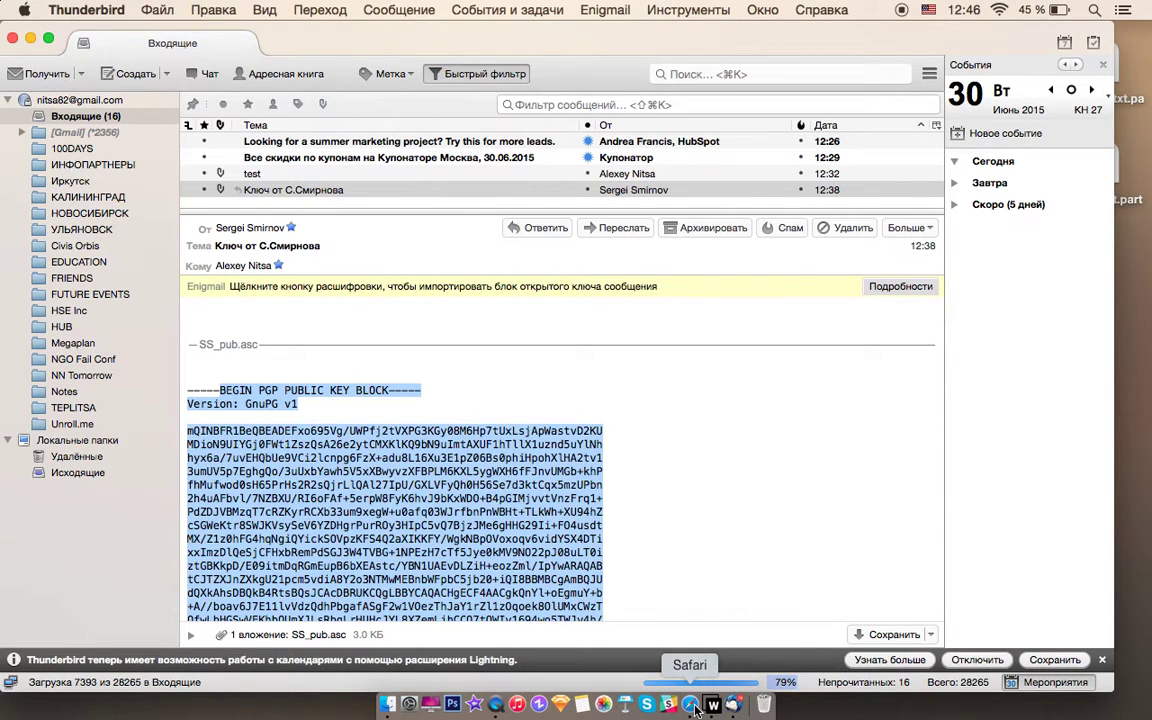
click(692, 706)
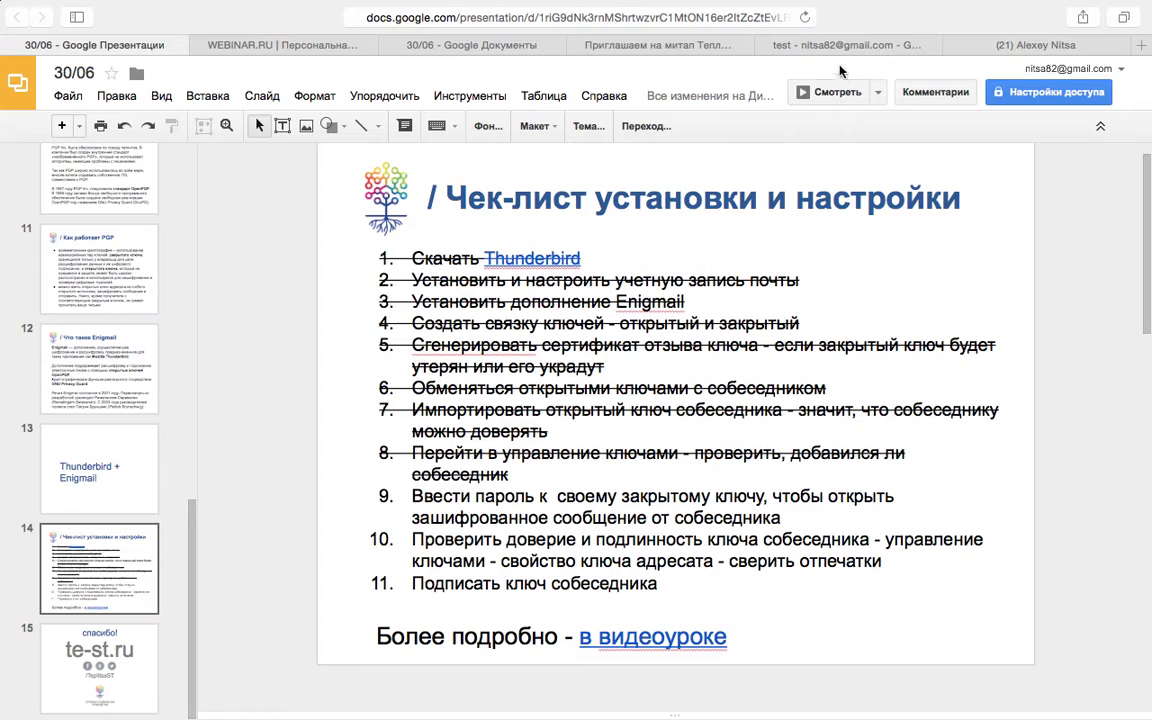
Leave the webinar room and bring the Thunderbird mail window forward via Mission Control
click(251, 48)
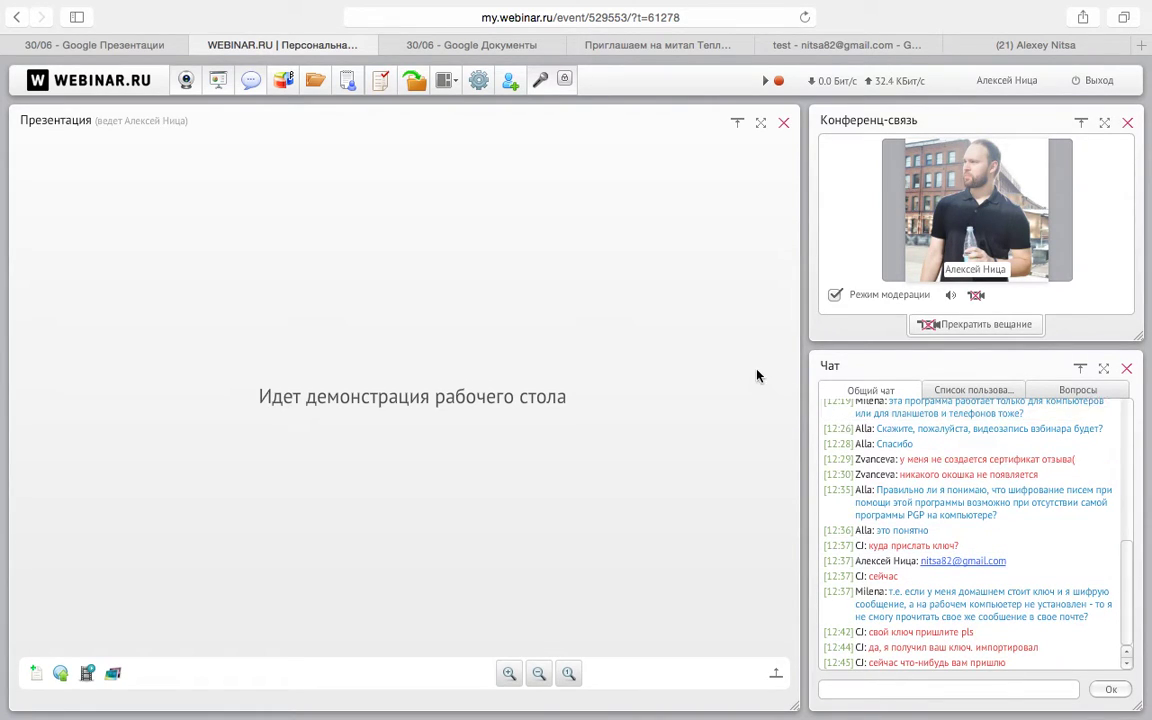
key(ctrl+Up)
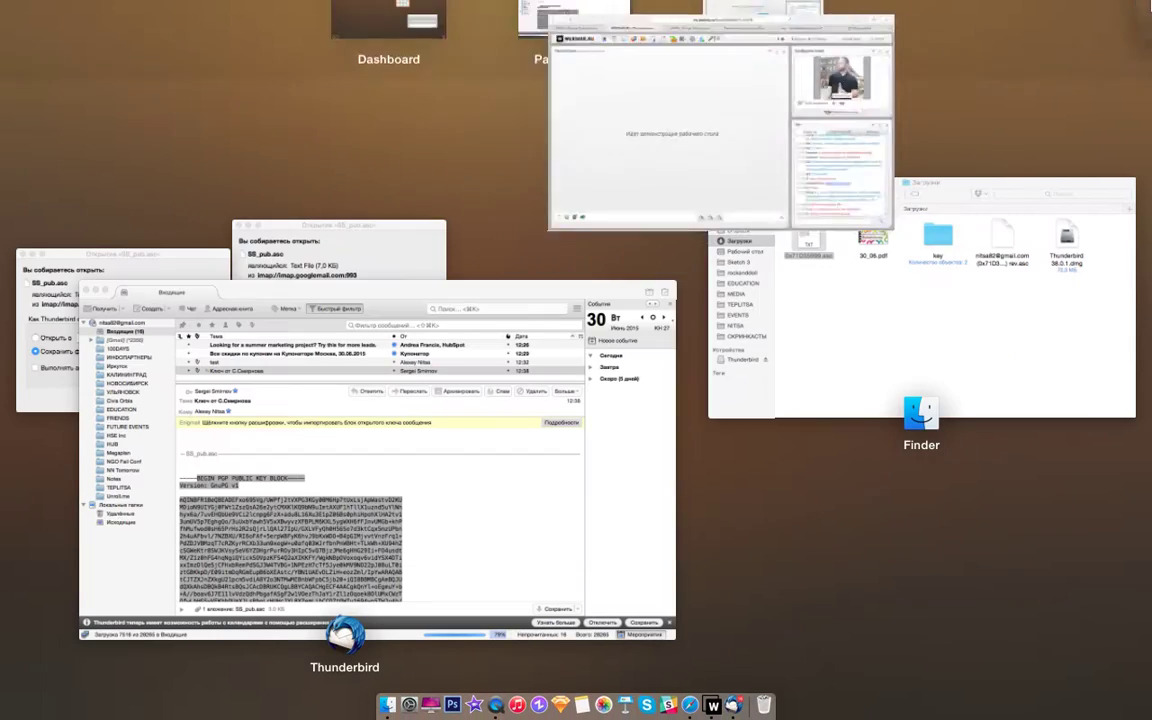
click(517, 473)
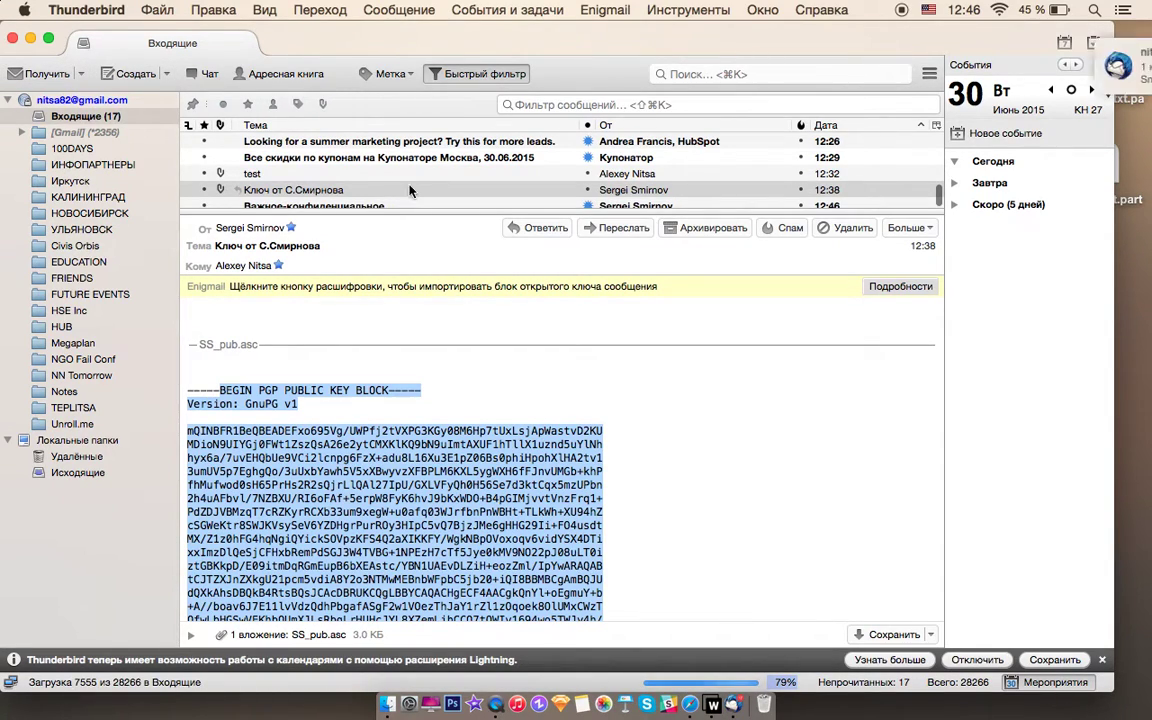
Scroll the inbox and open the encrypted Важное-конфиденциальное message
scroll(427, 197, down, 1)
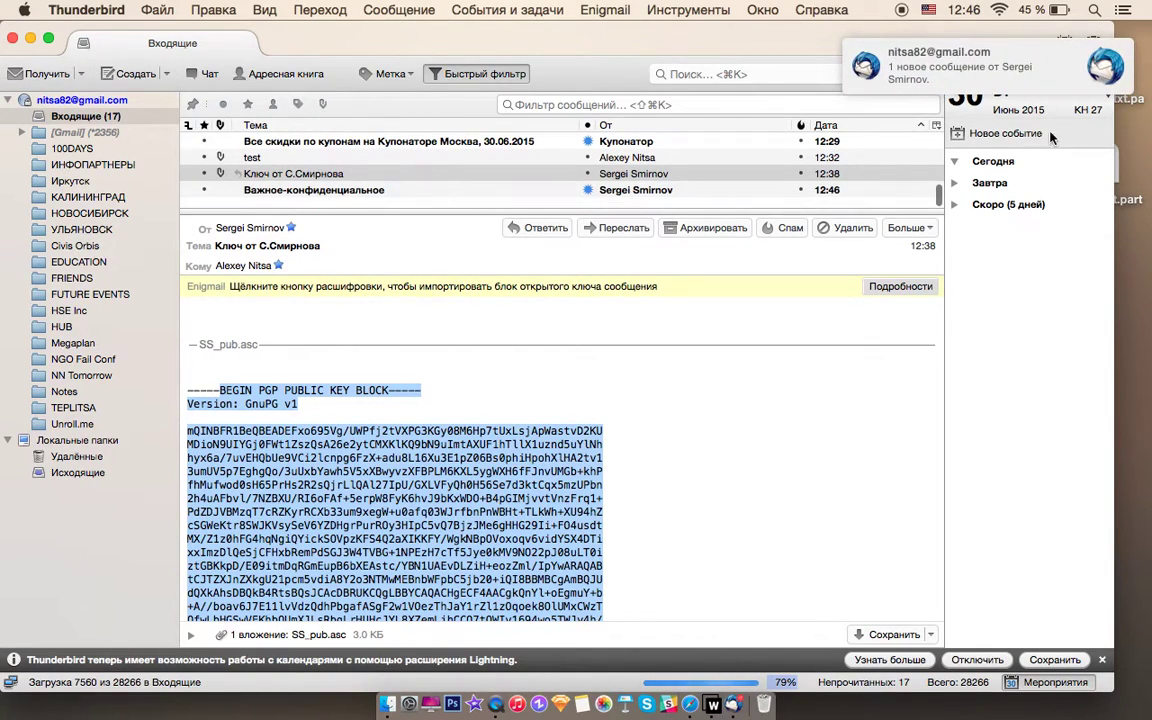
click(368, 190)
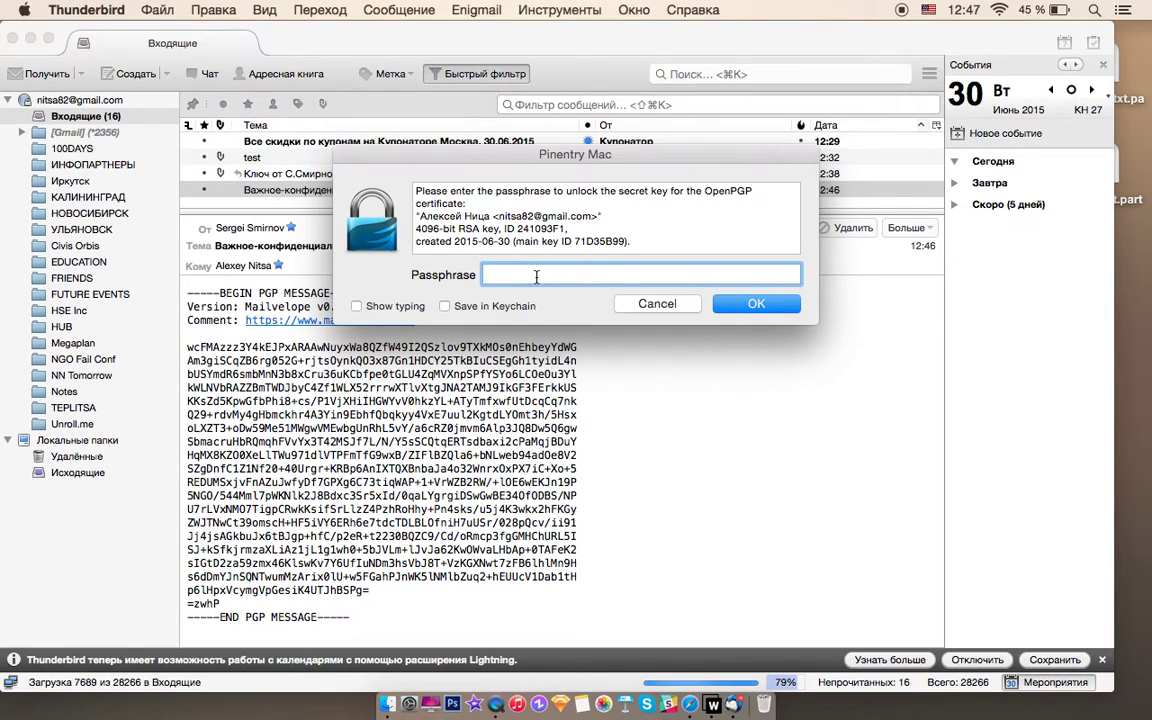
Enter the secret-key passphrase, retrying after the error, to decrypt the message
text(•••••••••••••••••••••••)
key(Return)
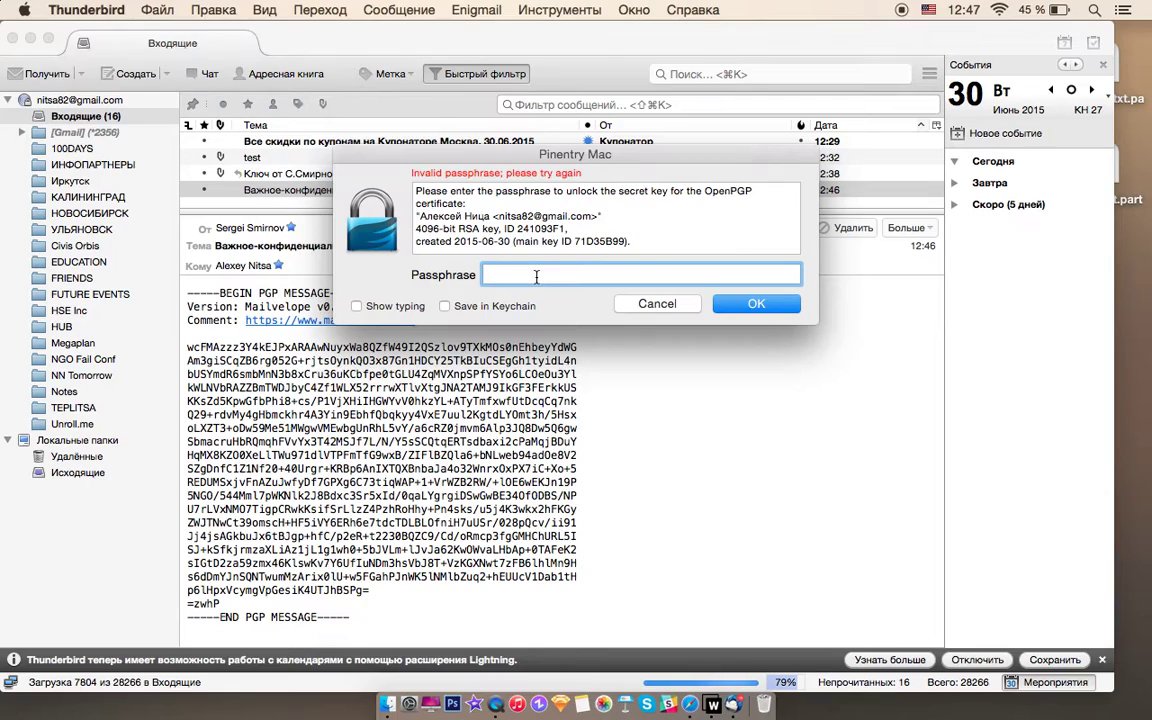
text(••••••••••••••••••••••)
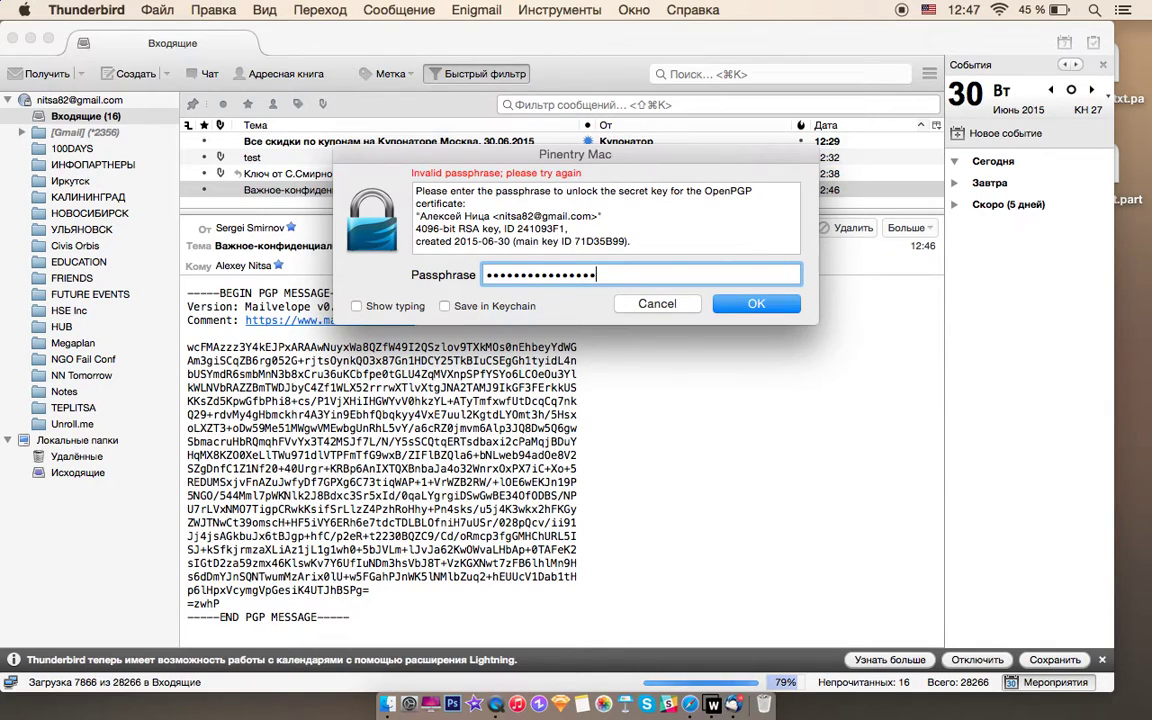
key(Return)
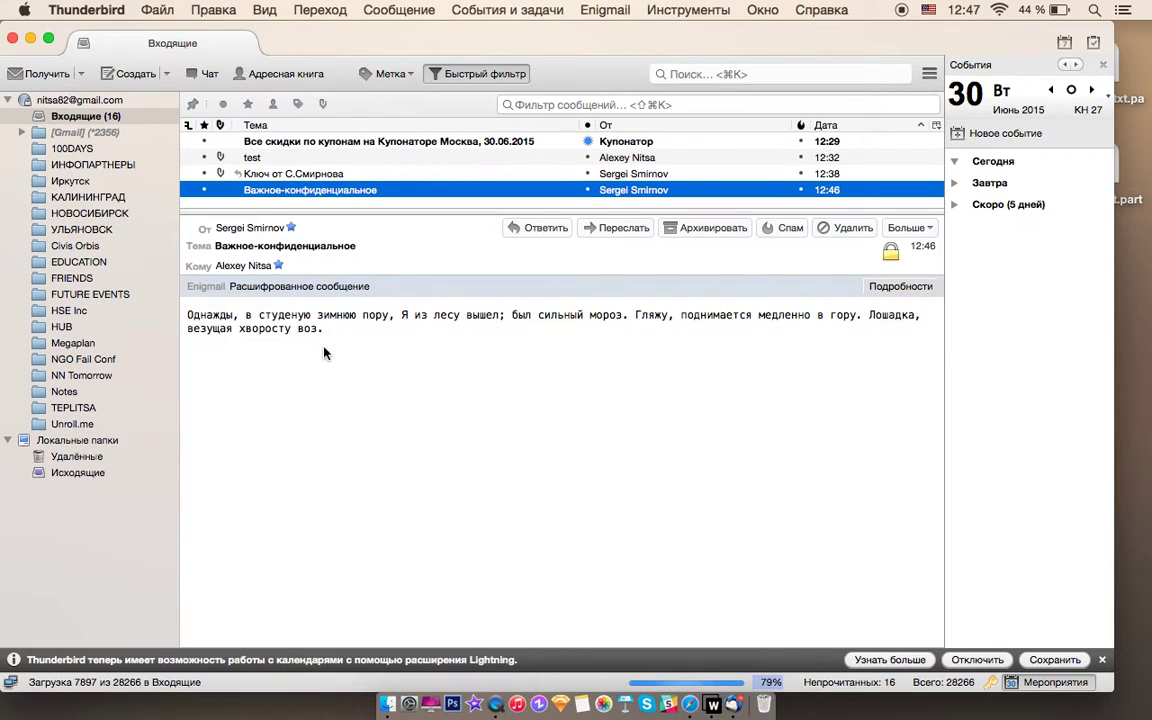
Open the decrypted message in its own tab, then switch to Safari's Gmail tab
double_click(367, 190)
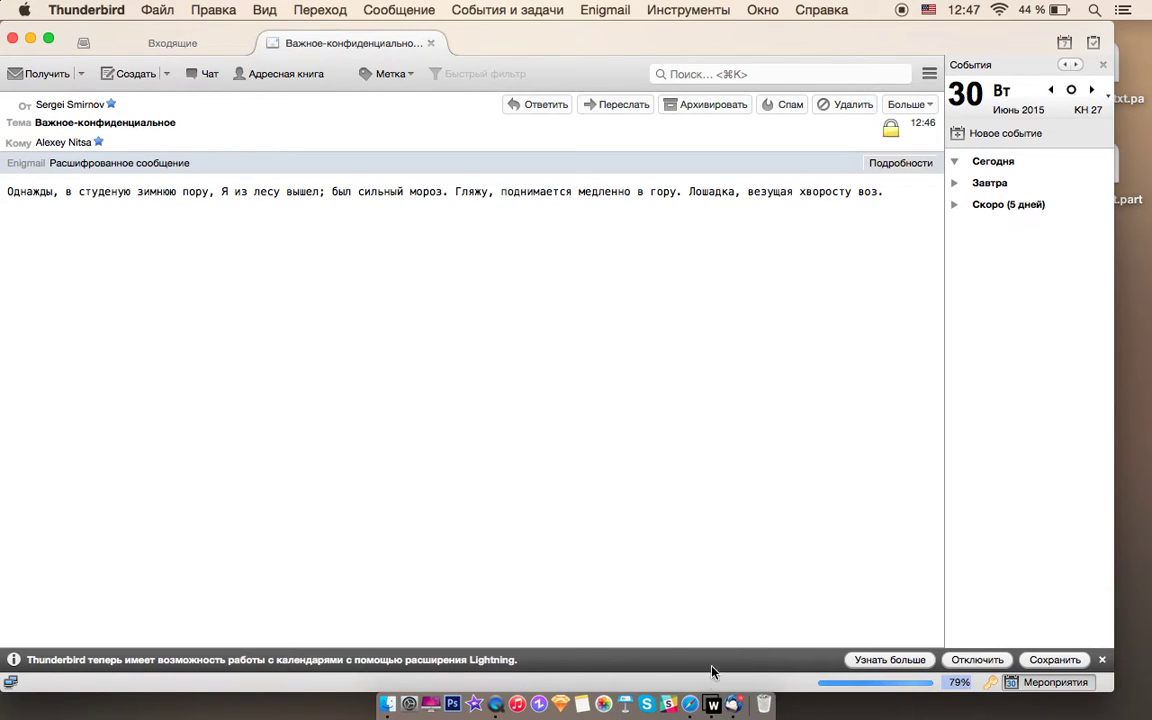
click(690, 704)
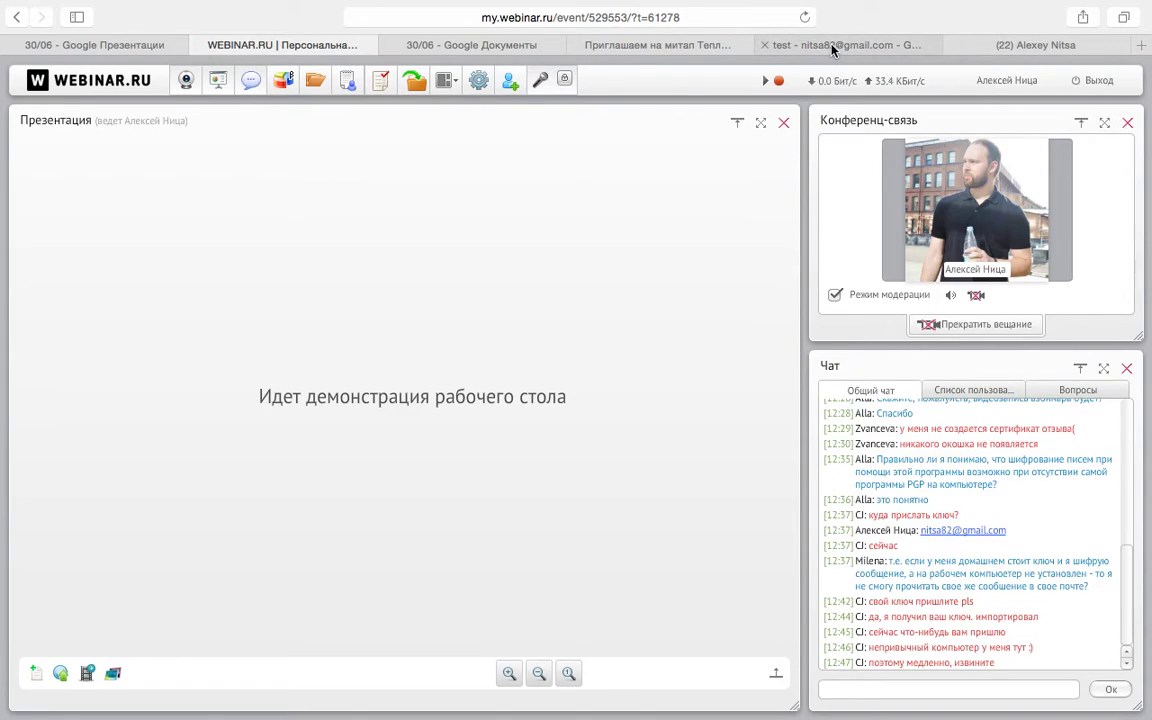
click(832, 45)
Open Важное-конфиденциальное in the Gmail inbox and select its PGP ciphertext
click(74, 203)
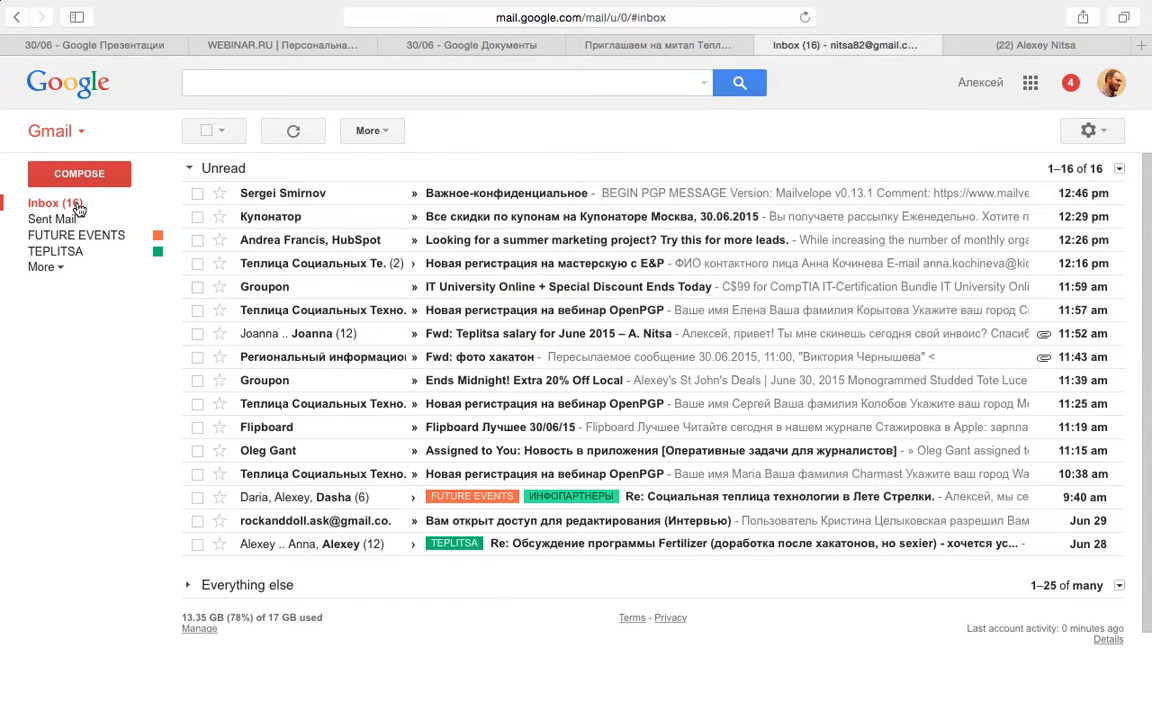
click(488, 190)
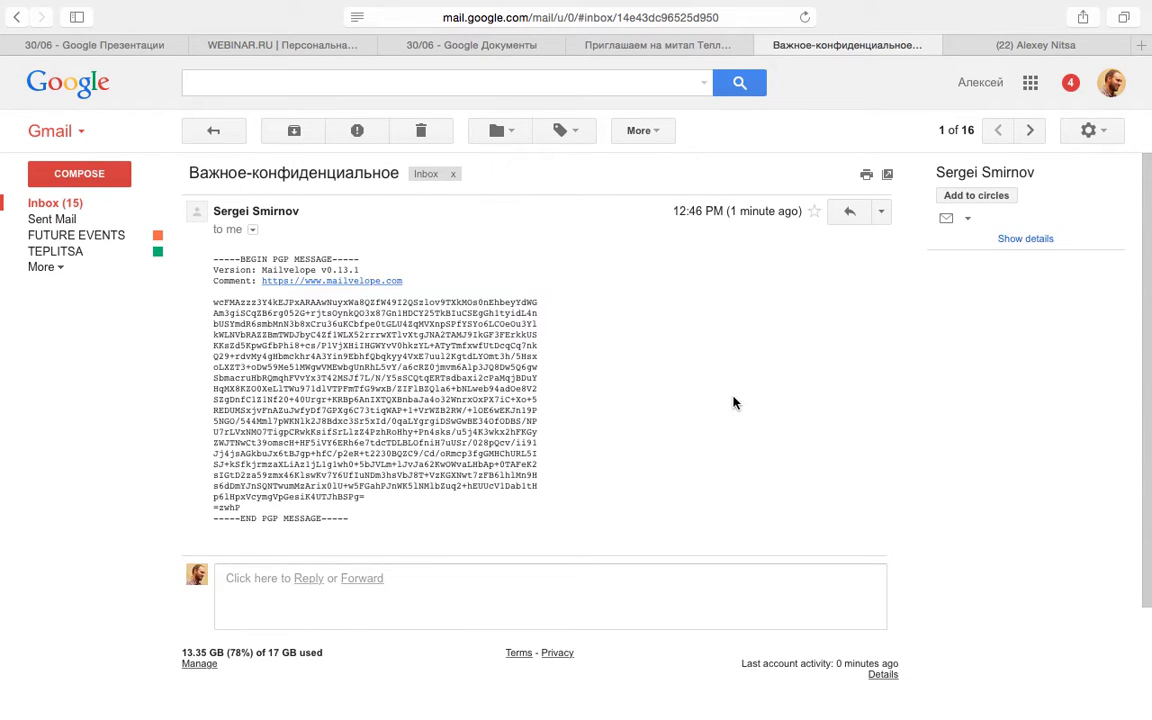
drag(355, 520, 193, 212)
Compare it with Thunderbird's decrypted version, then return to the Slides checklist tab
key(ctrl+Up)
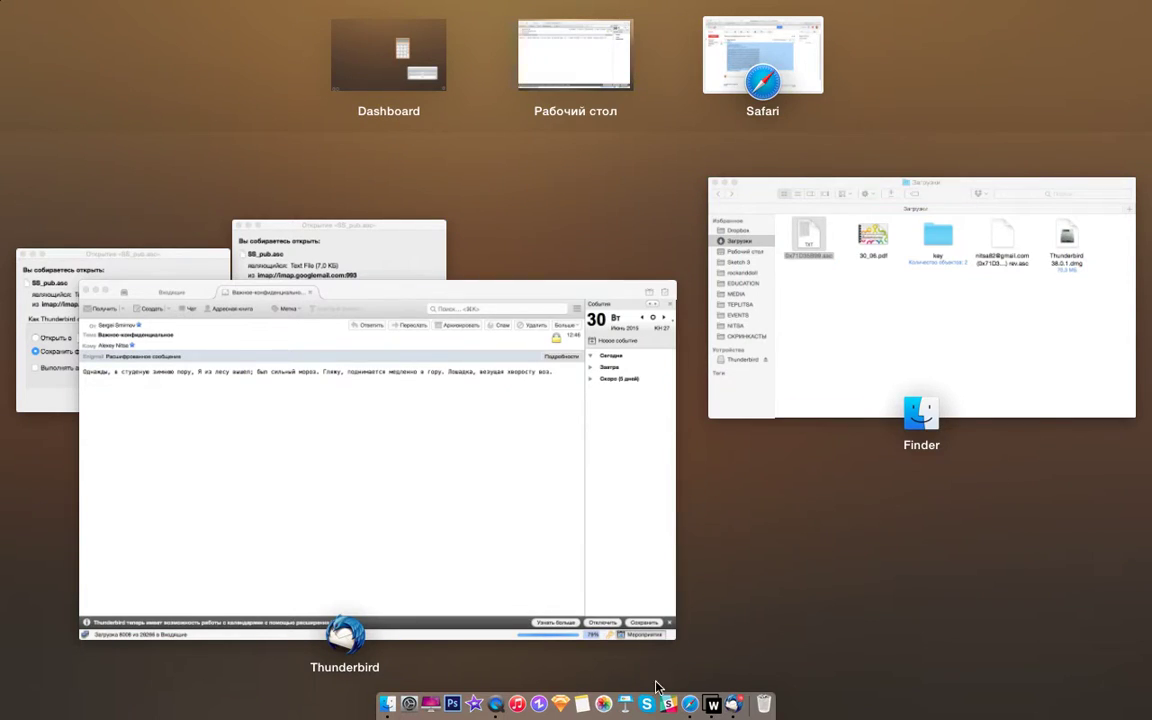
click(386, 442)
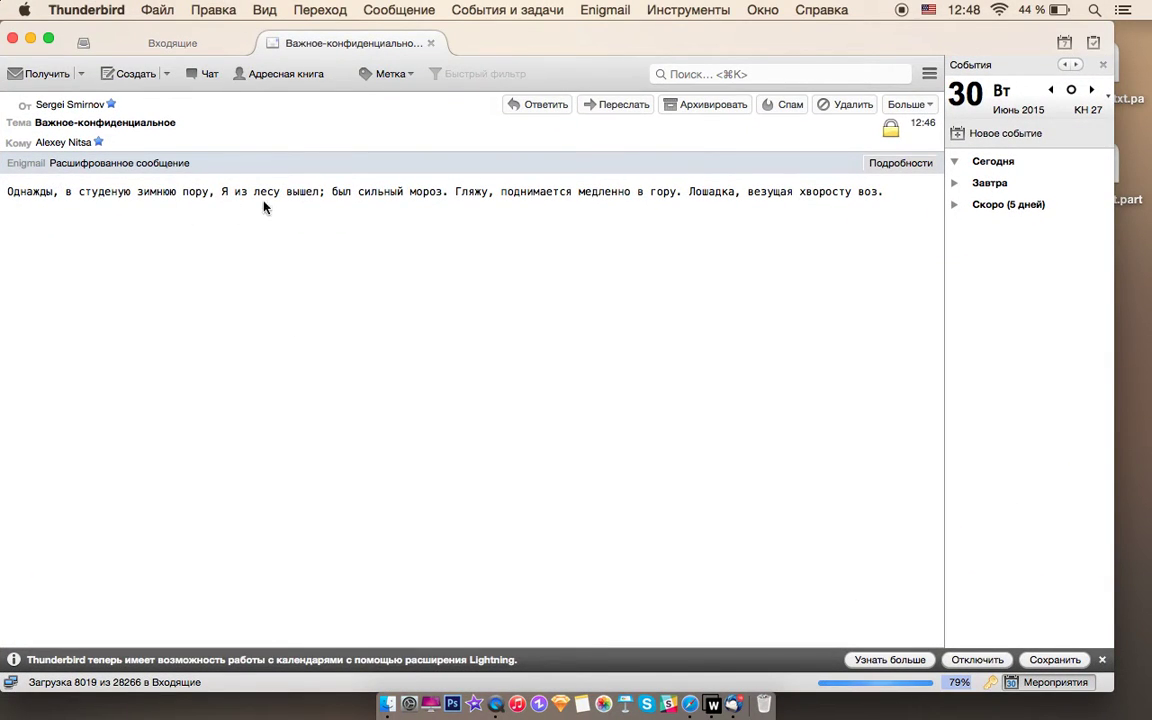
key(ctrl+Up)
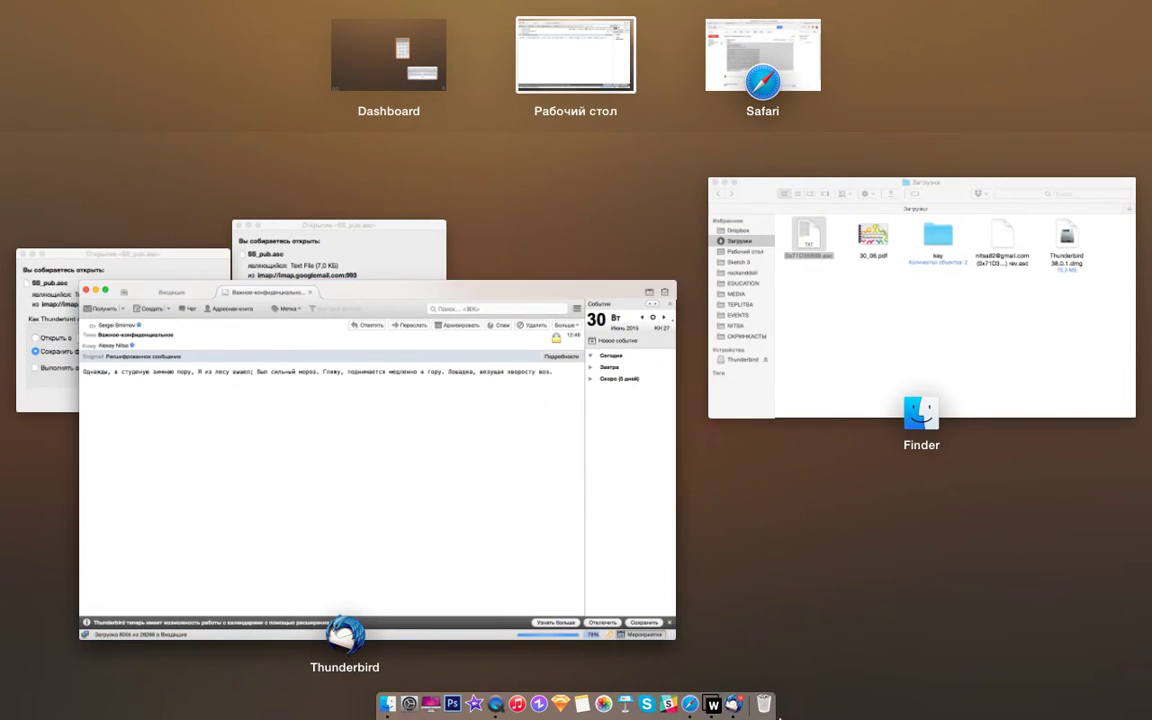
click(712, 52)
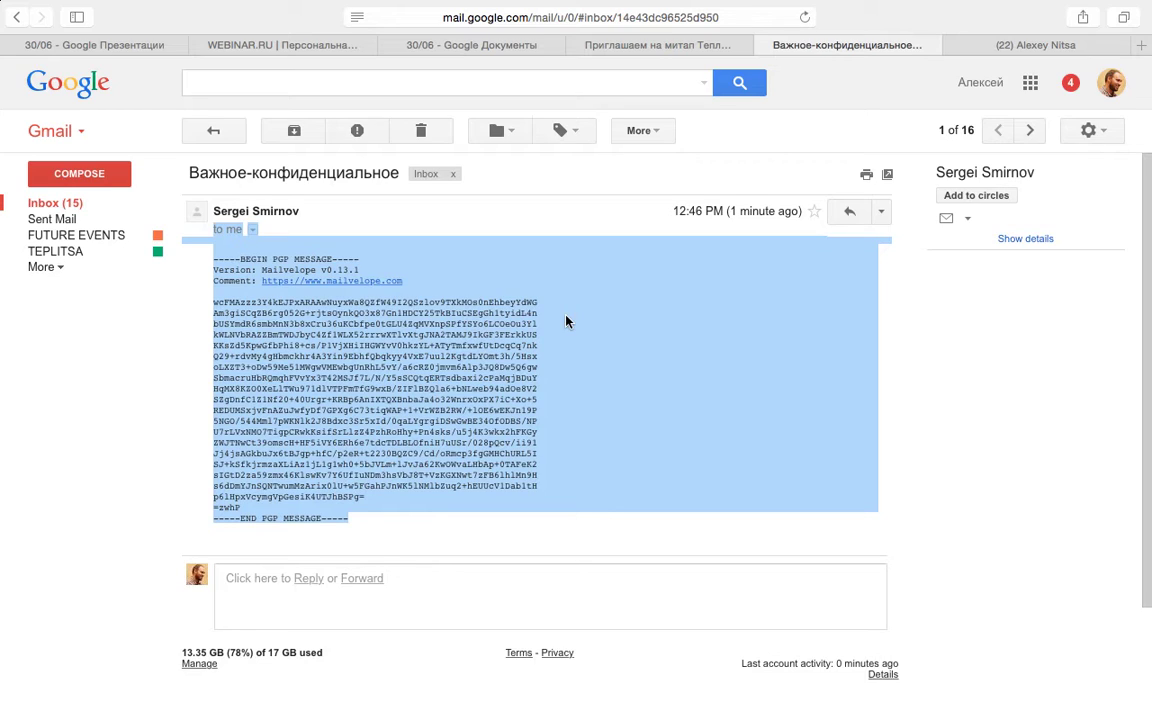
click(832, 368)
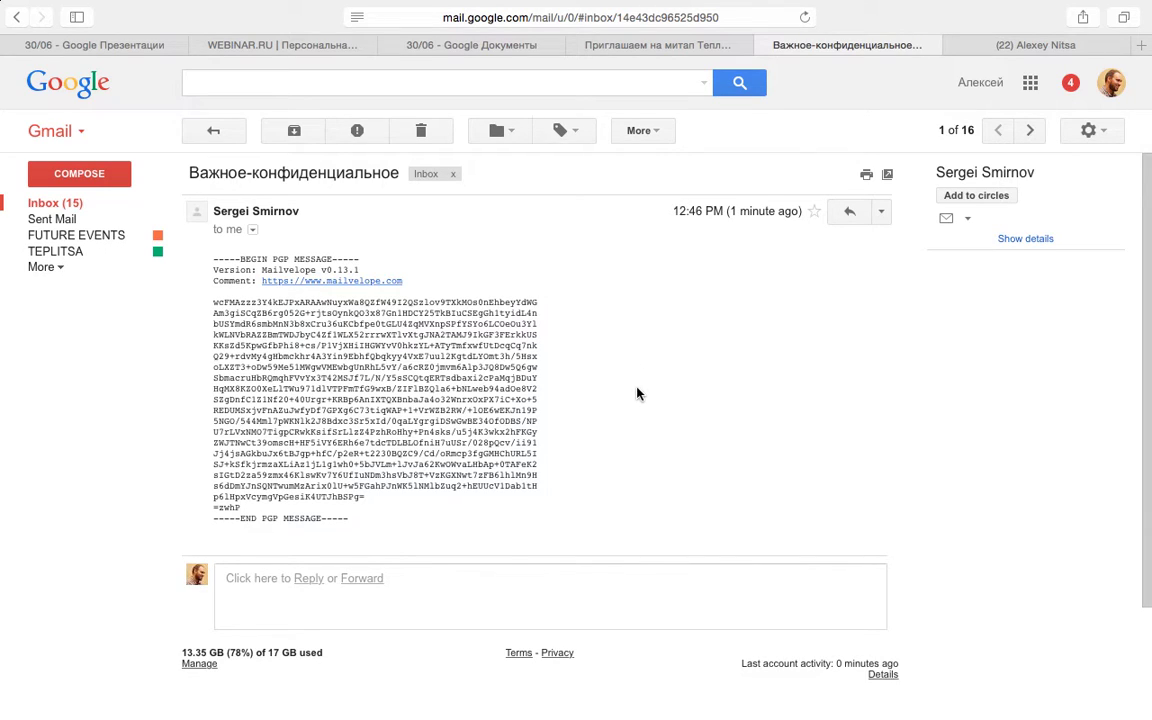
click(127, 44)
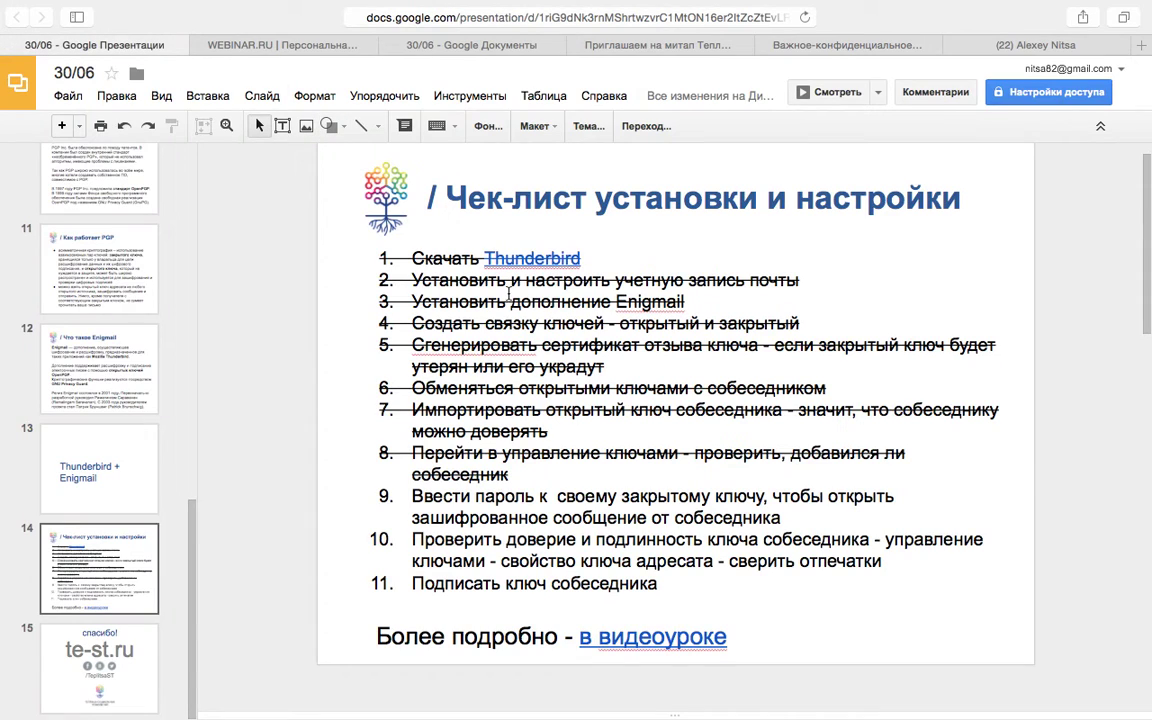
Strike through checklist item 9 using Формат > Зачеркнутый
click(618, 514)
triple_click(618, 514)
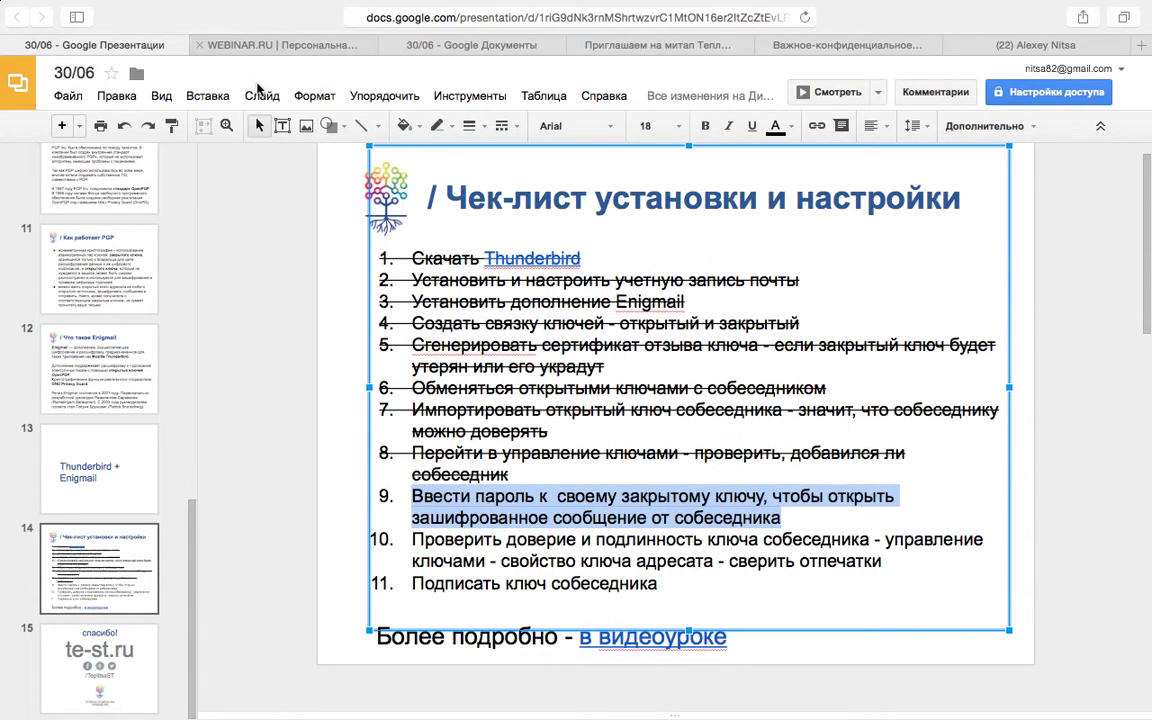
click(313, 96)
click(348, 190)
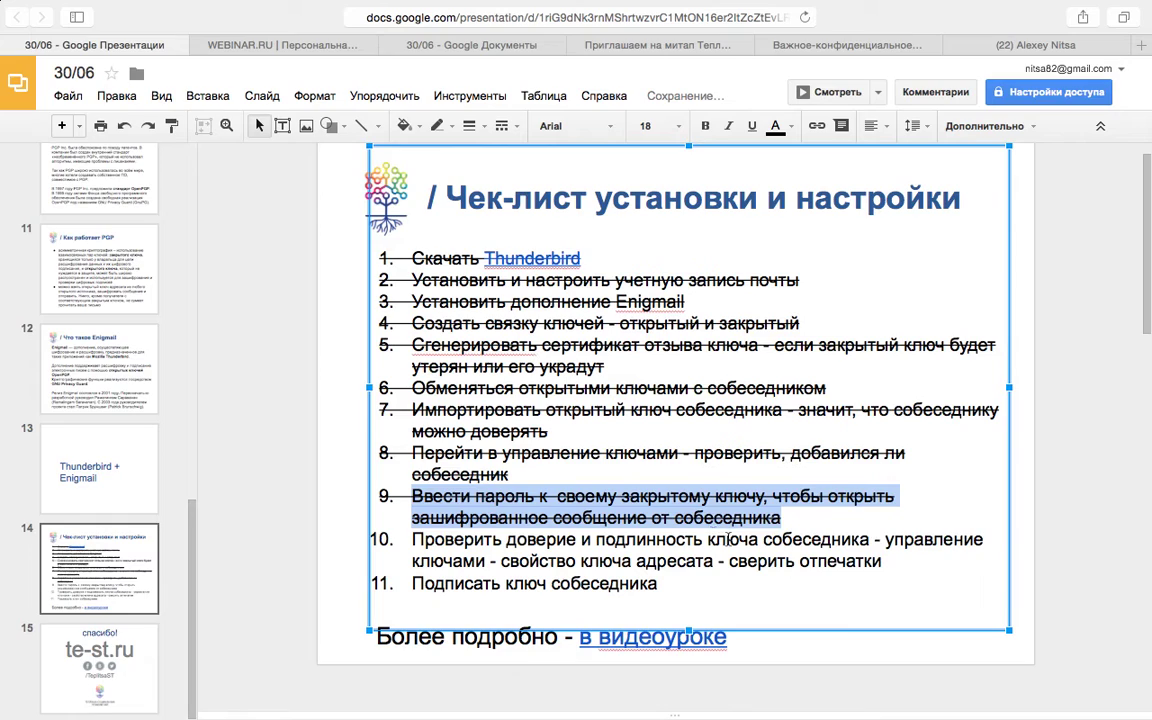
click(557, 500)
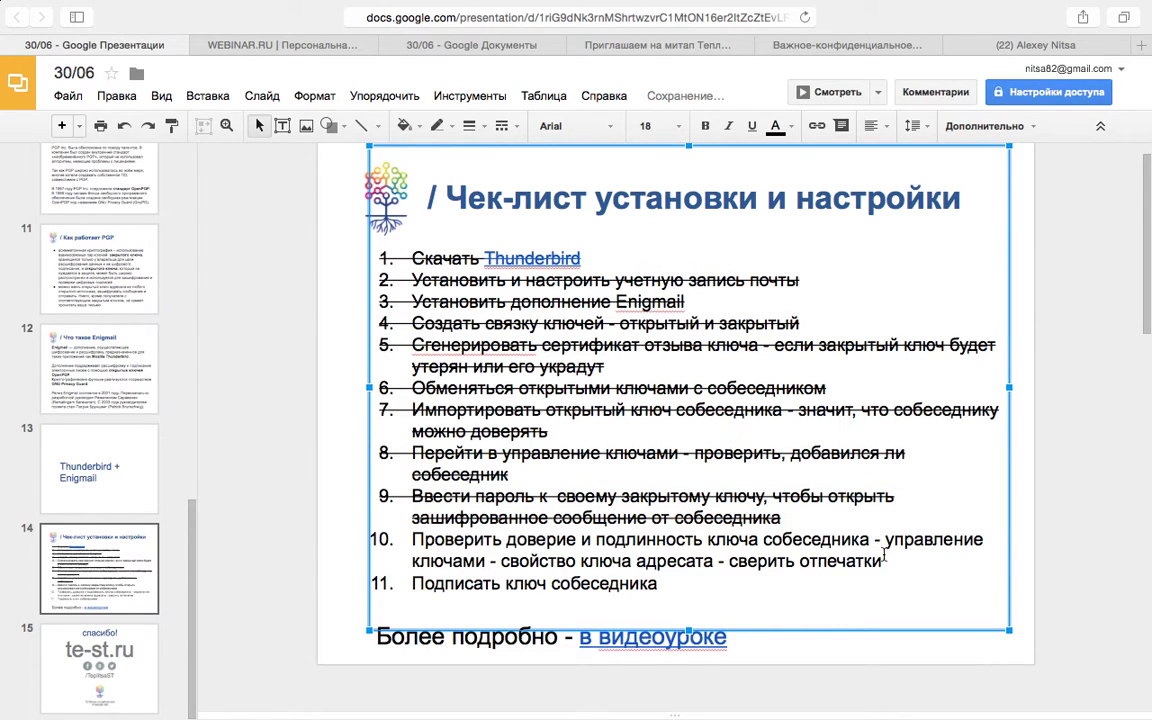
Strike through checklist item 10 the same way
drag(885, 560, 412, 540)
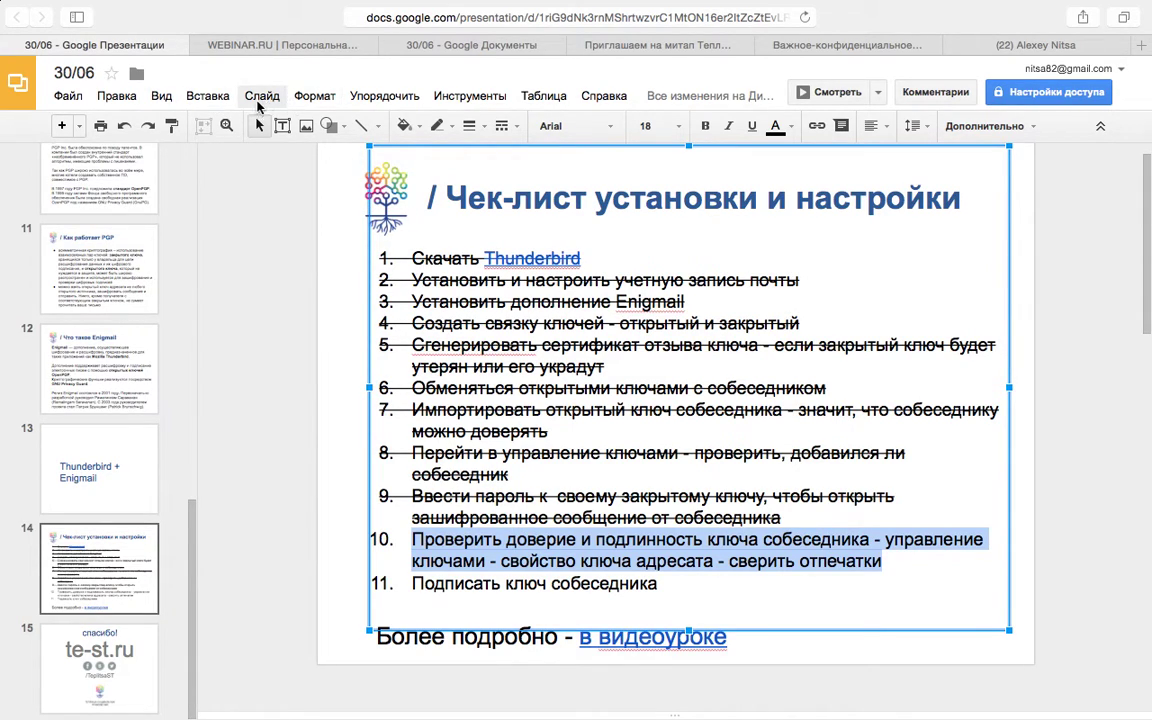
click(314, 96)
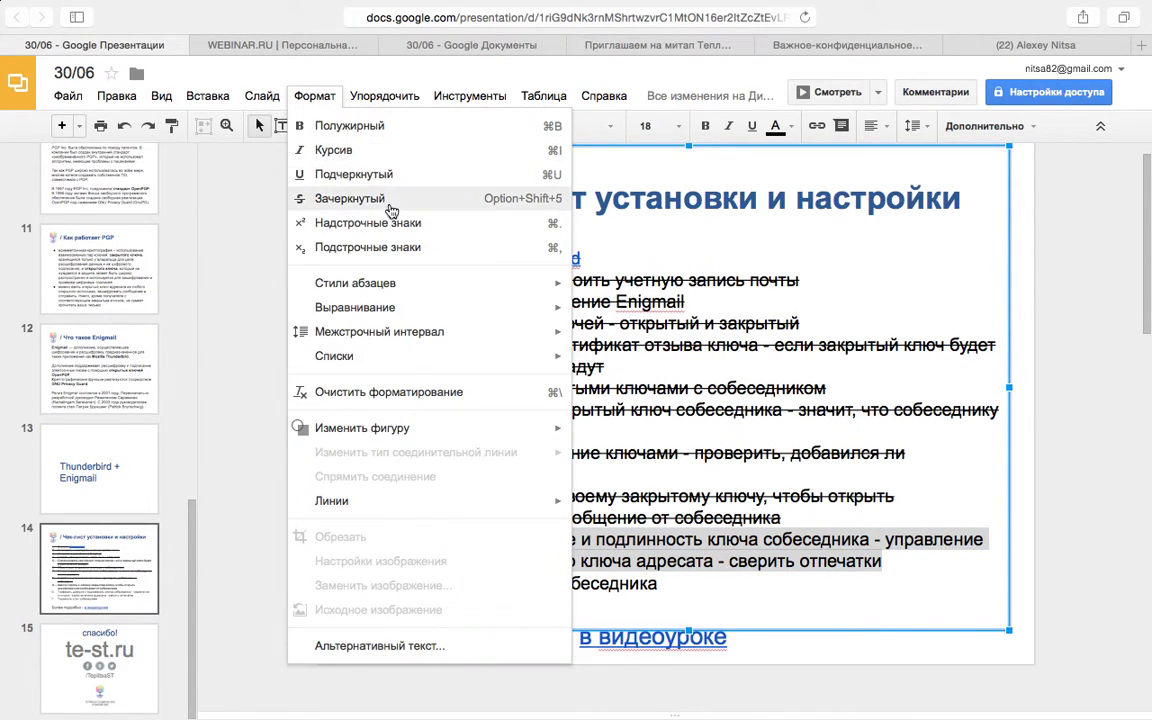
click(352, 196)
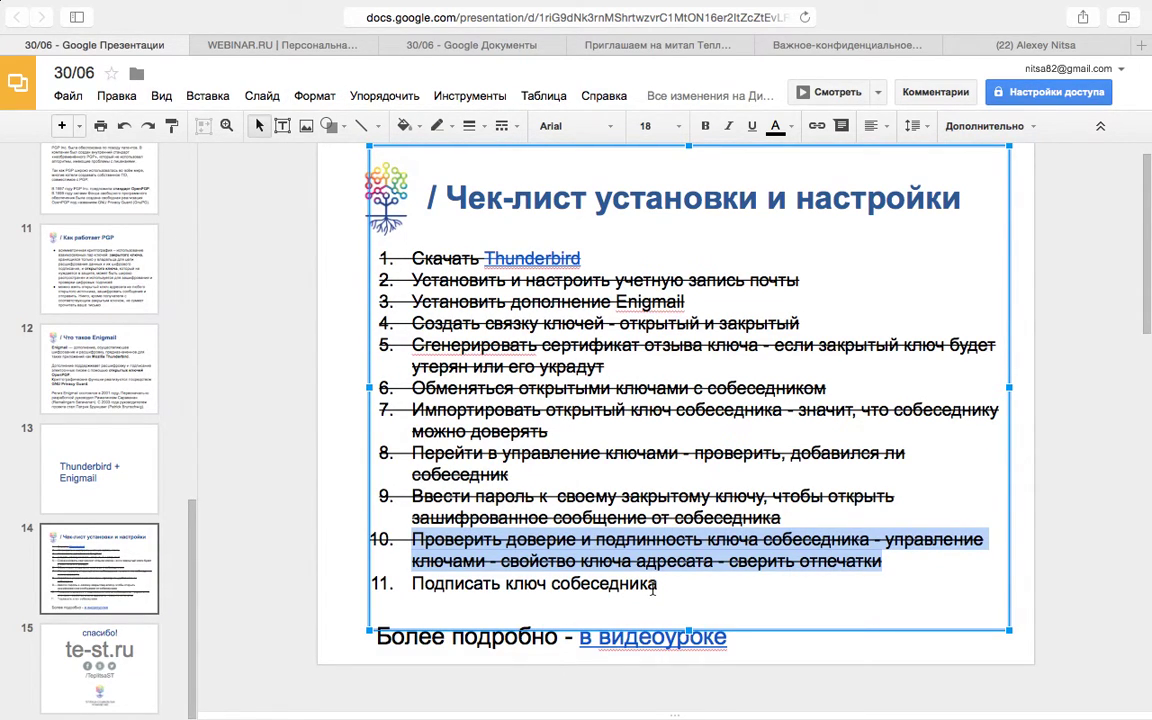
Open key 0x4826B98F's properties in the Enigmail key manager and list its actions
mouse_move(1149, 2)
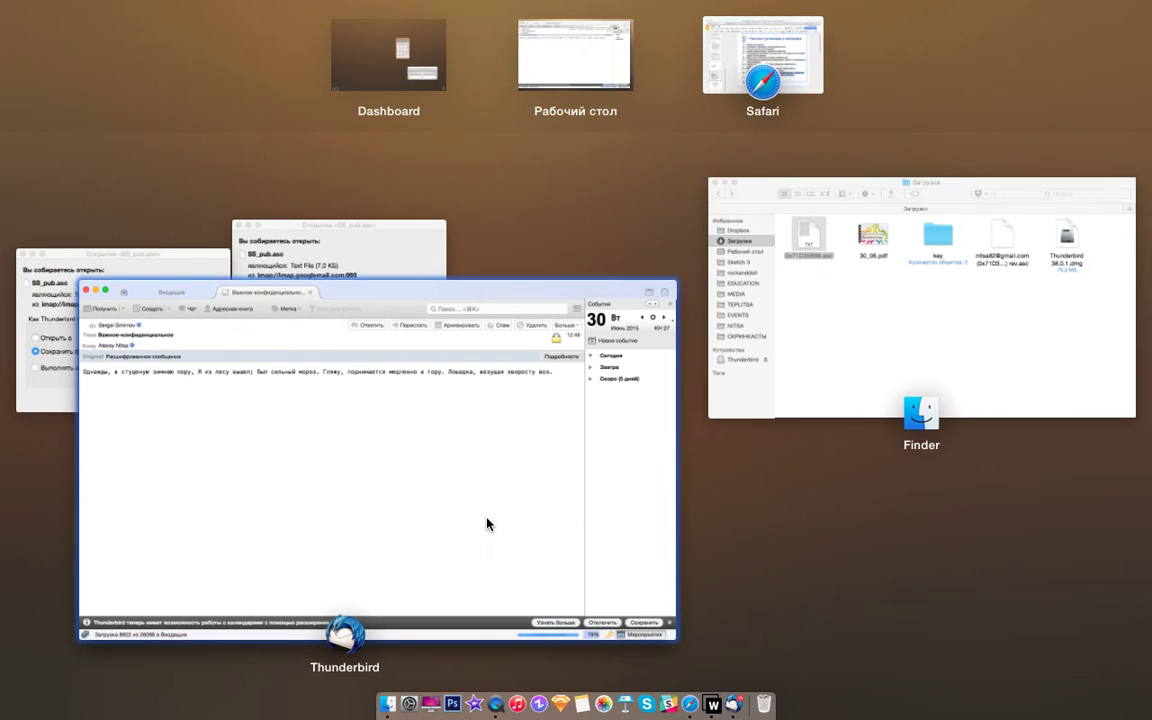
click(485, 525)
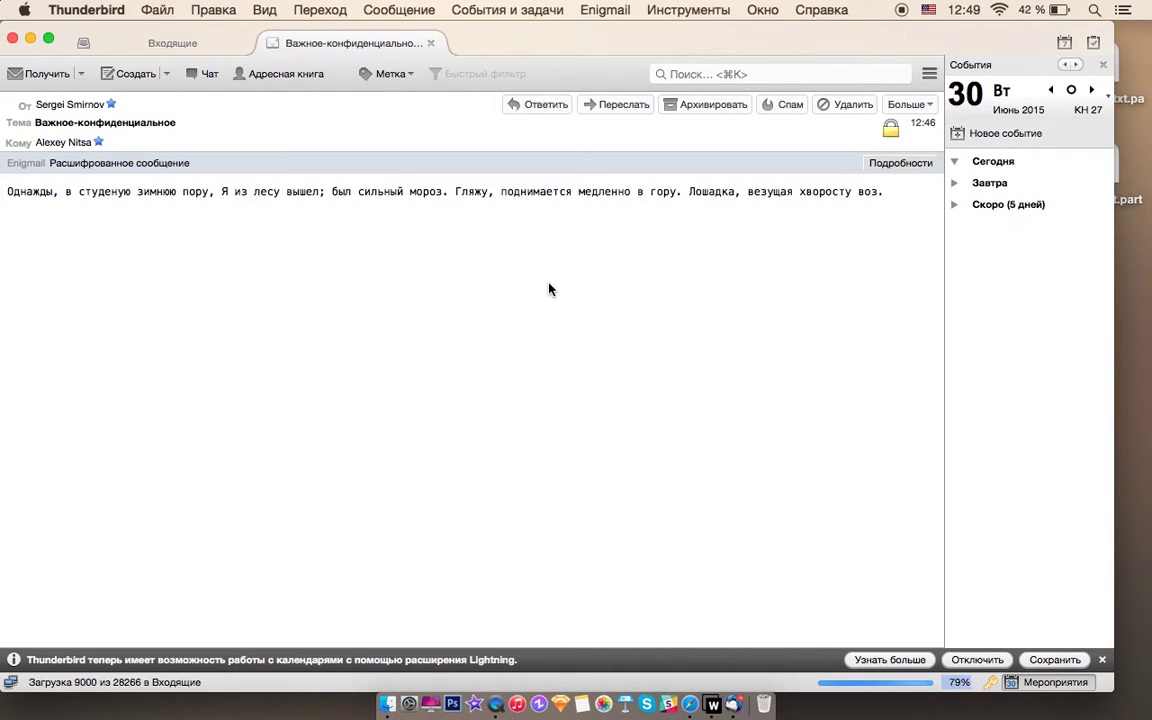
click(601, 12)
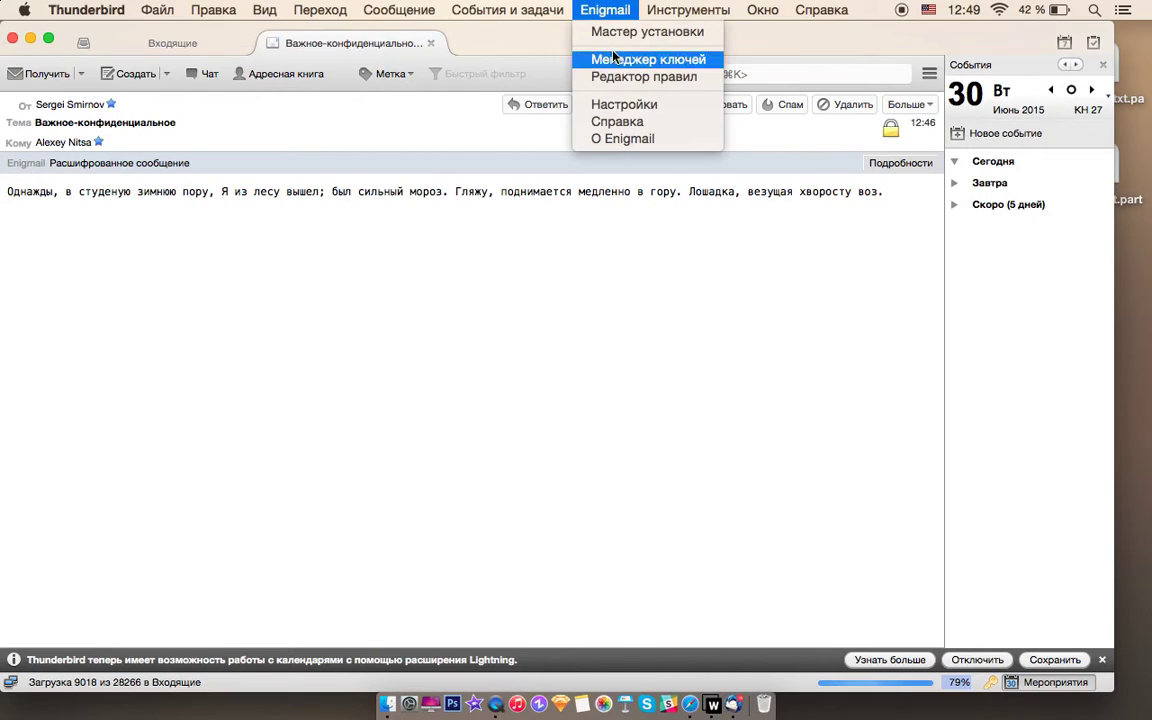
click(645, 60)
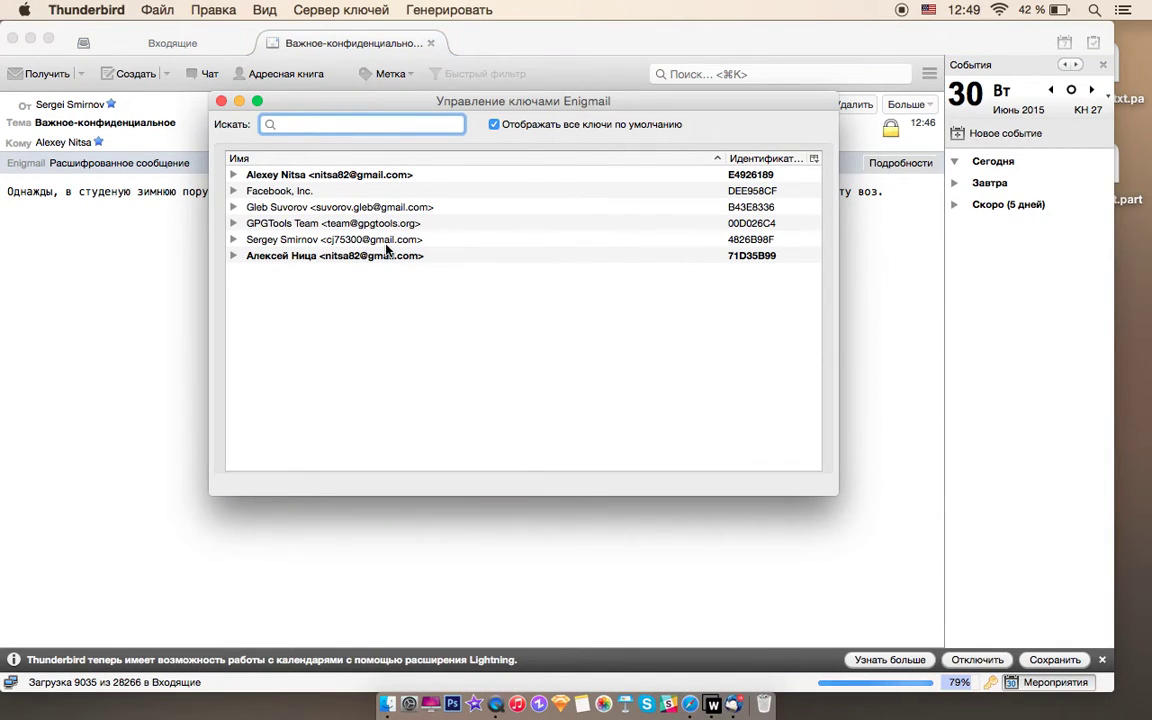
click(392, 241)
double_click(503, 239)
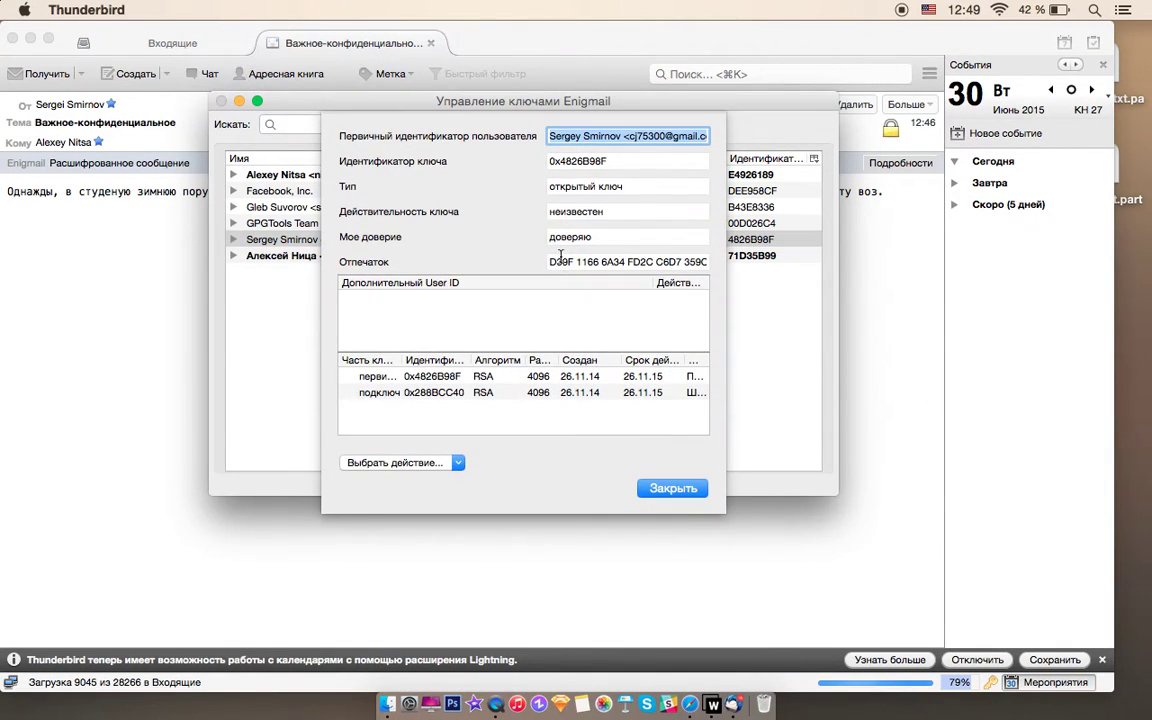
click(459, 464)
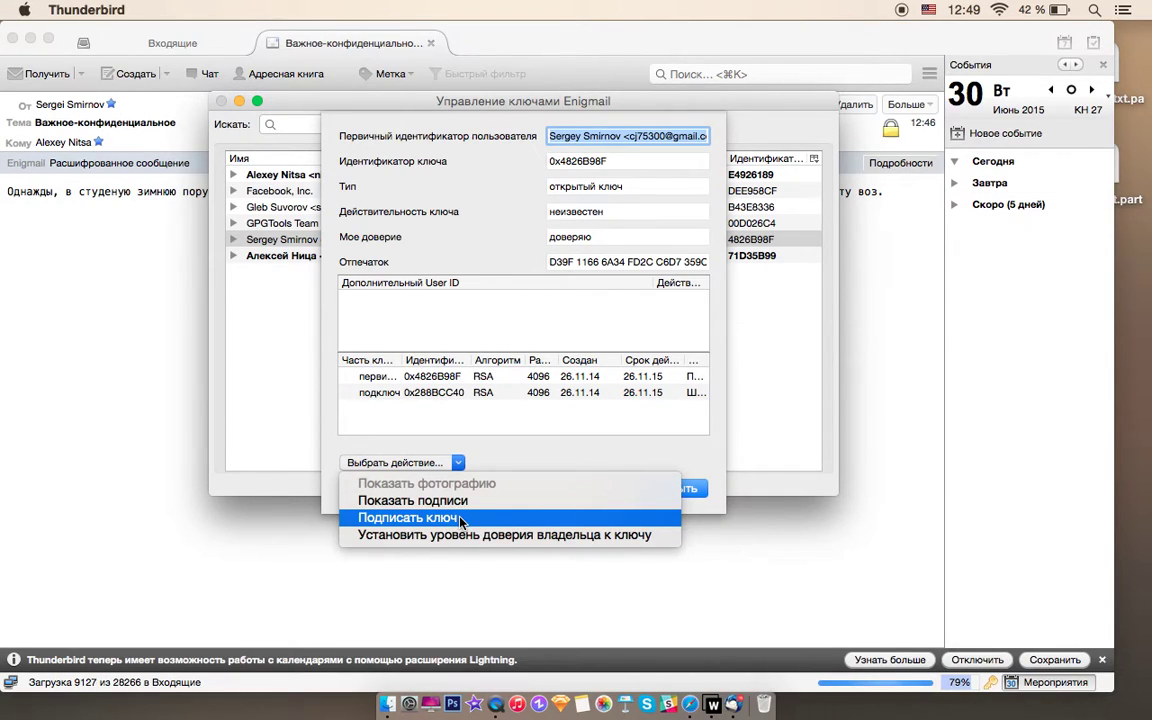
Sign key 0x4826B98F with certification level 'Я провел обычную проверку'
click(460, 518)
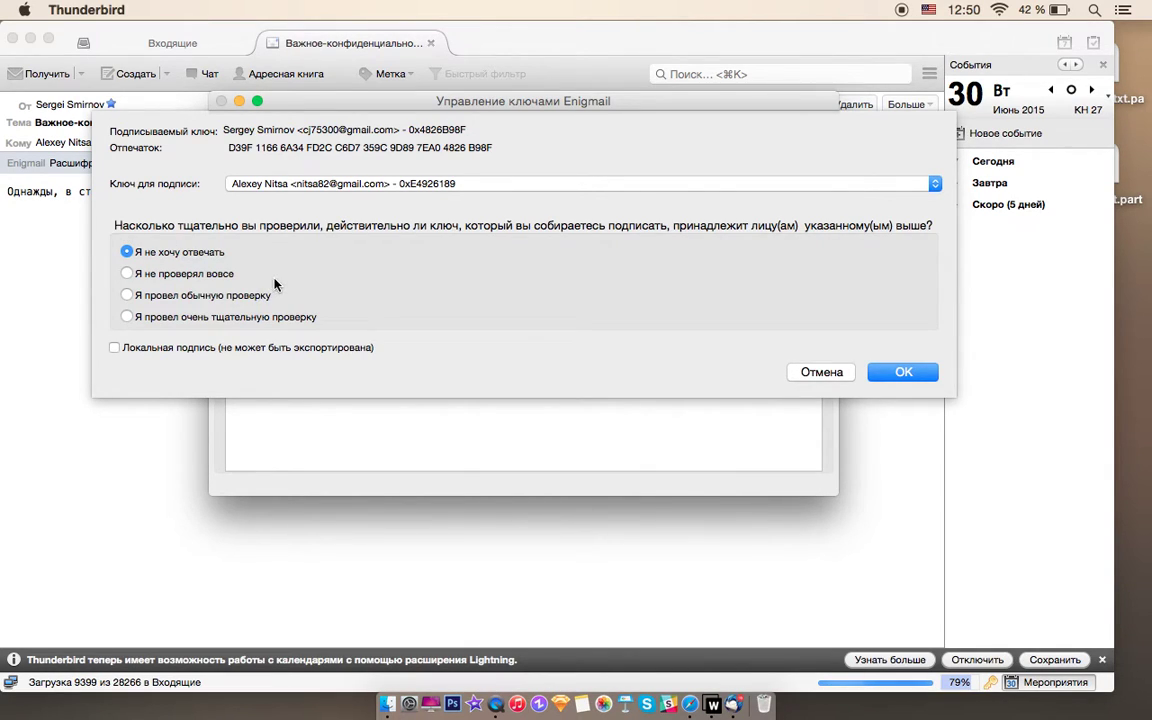
click(127, 296)
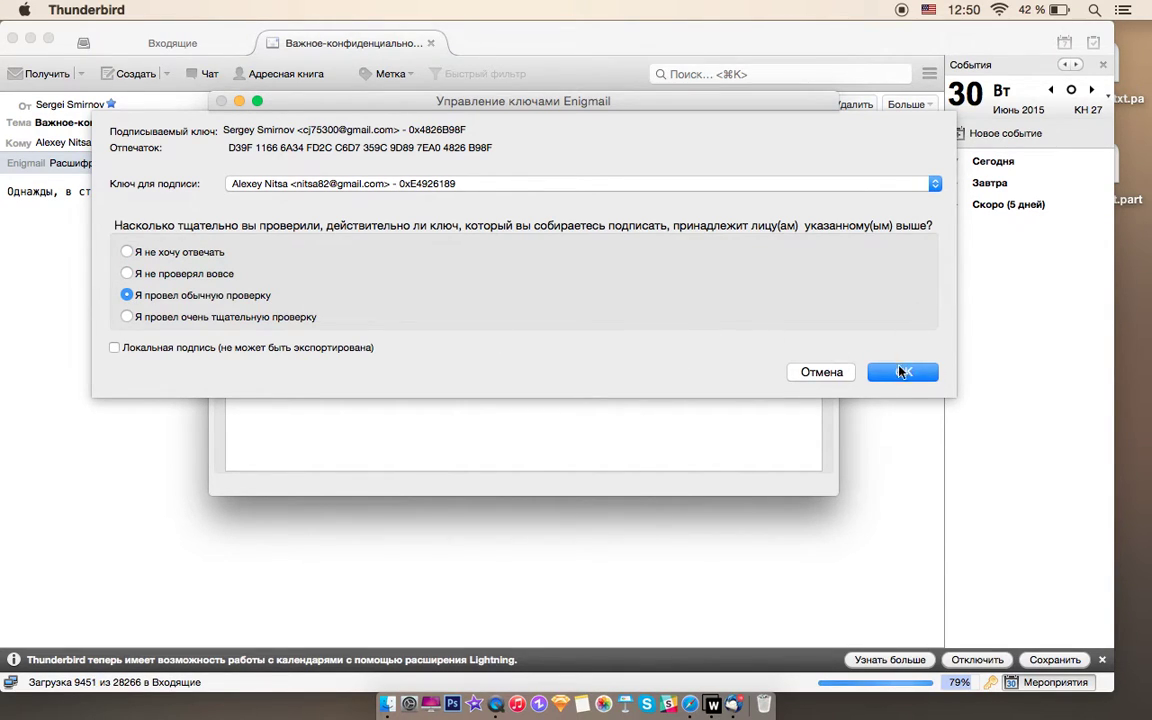
click(880, 370)
Enter the secret-key passphrase in Pinentry several times; each attempt is rejected as invalid
click(537, 275)
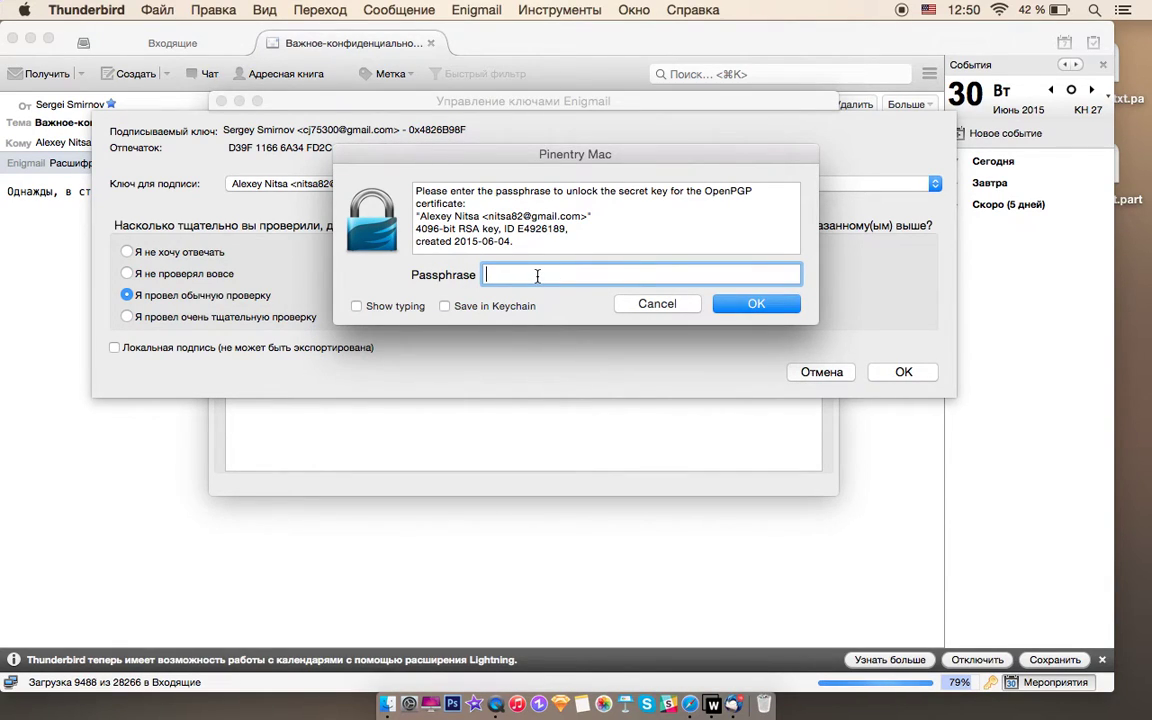
text(•••••••••••••••••)
key(BackSpace)
key(BackSpace)
key(BackSpace)
key(BackSpace)
key(BackSpace)
key(BackSpace)
key(BackSpace)
key(BackSpace)
key(BackSpace)
key(BackSpace)
key(BackSpace)
key(BackSpace)
key(BackSpace)
key(BackSpace)
key(BackSpace)
key(BackSpace)
key(BackSpace)
text(•••••••••)
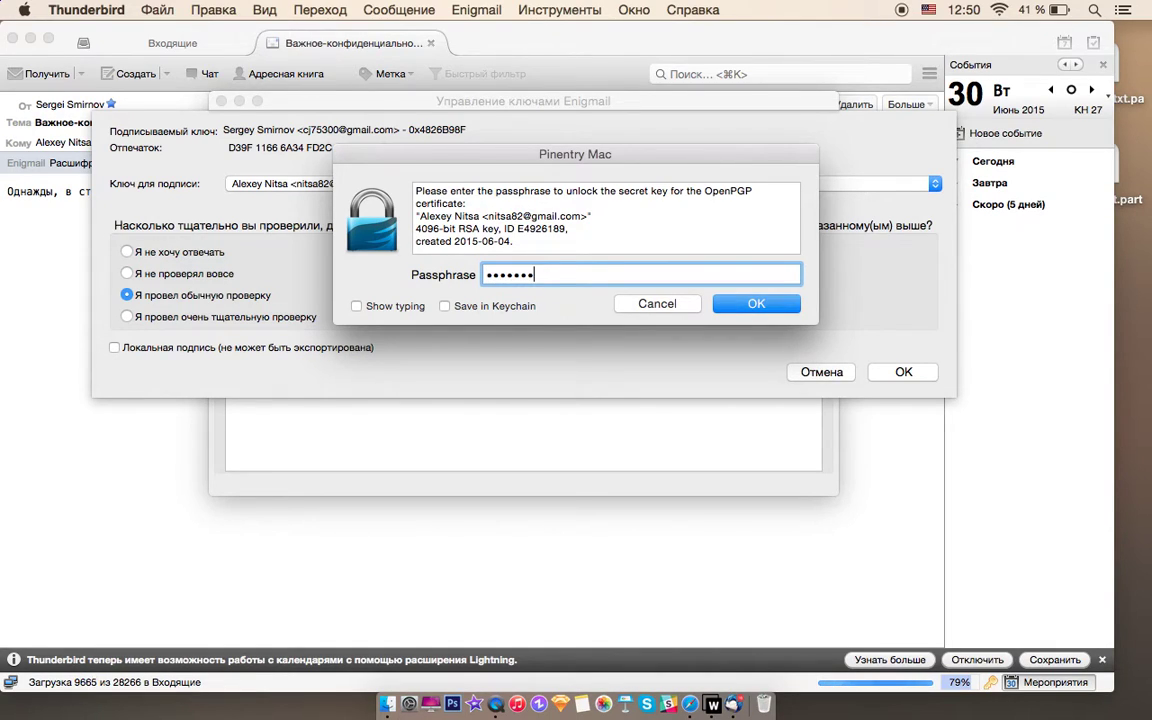
text(••••••••••••)
click(743, 315)
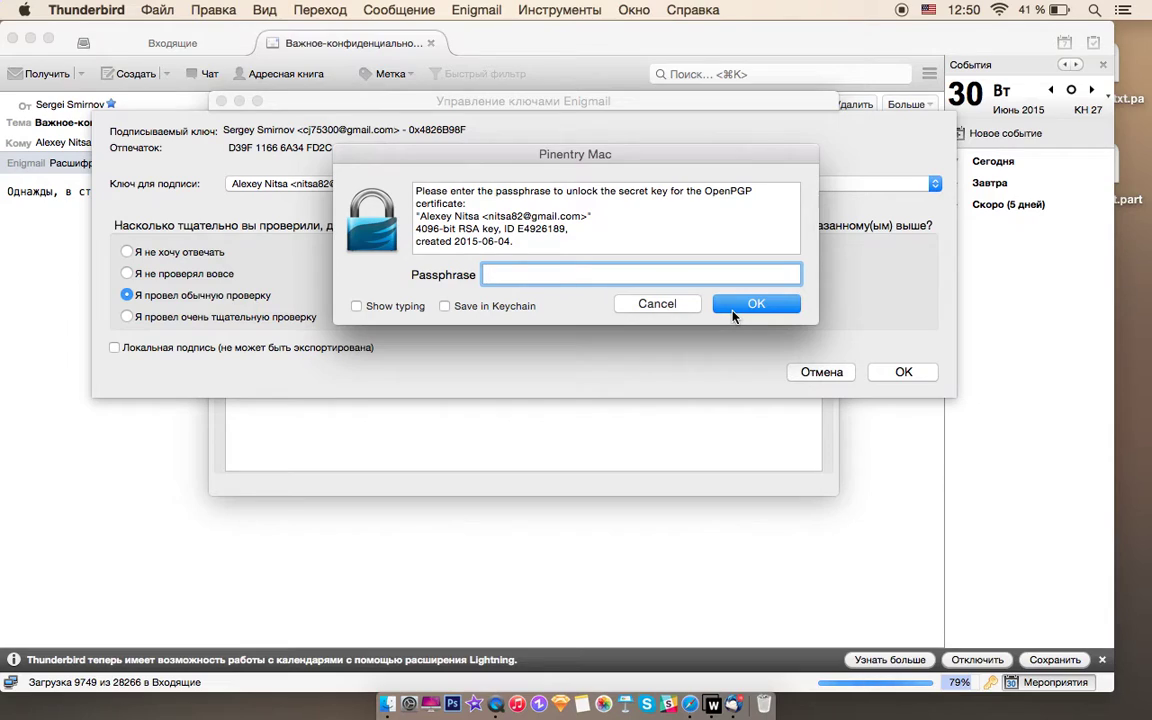
text(••••••••••••••••••••••)
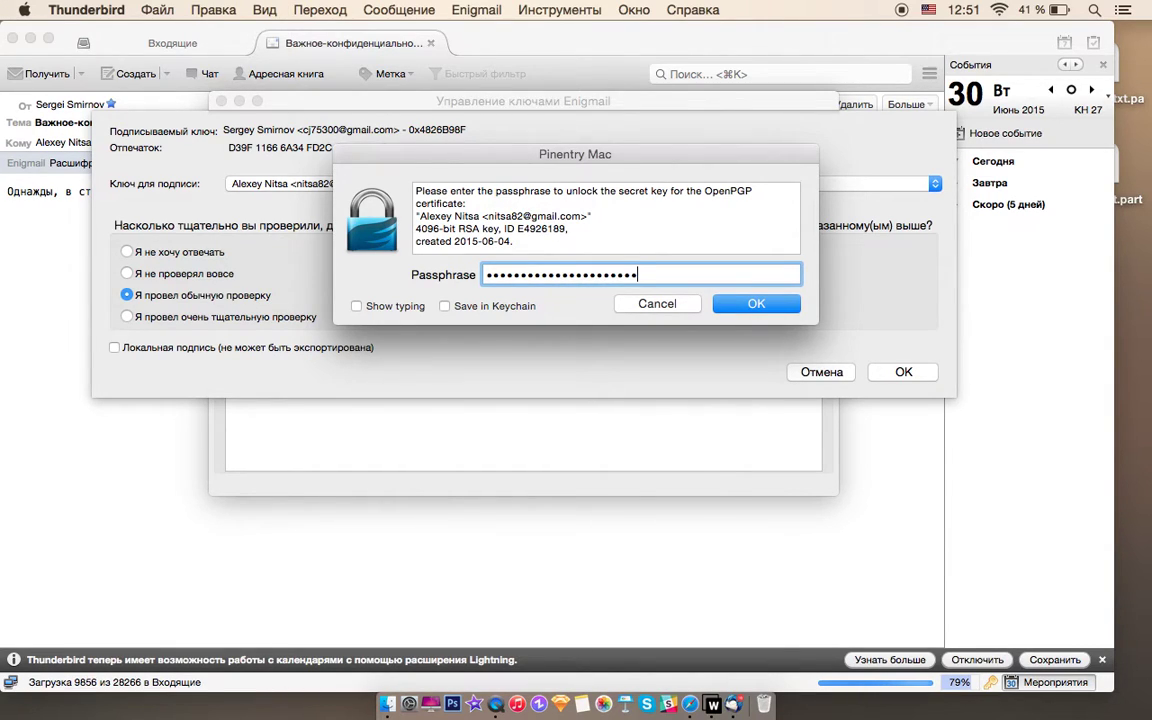
click(755, 313)
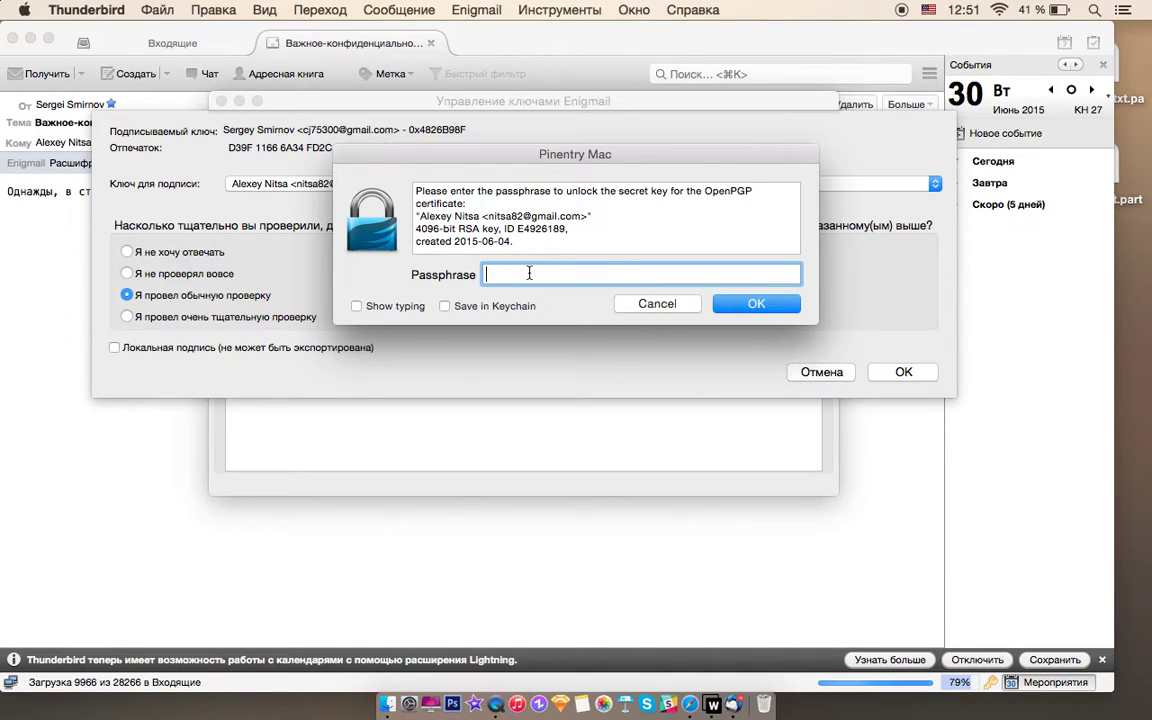
text(•••••••••••••)
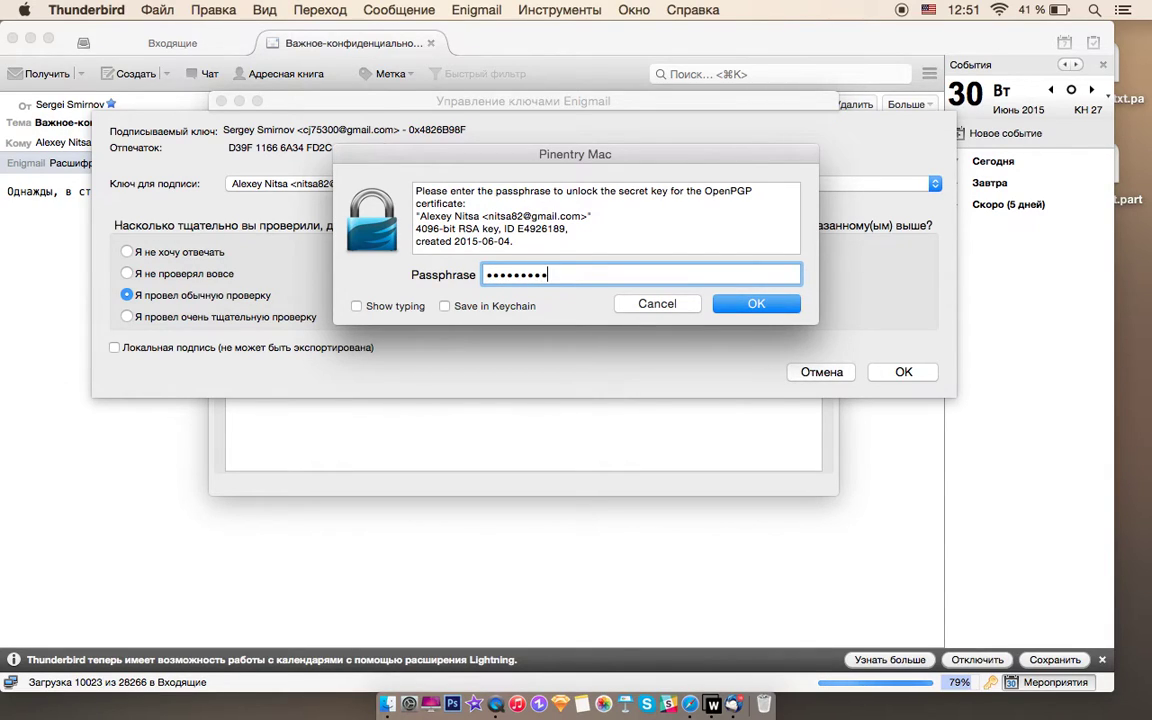
text(•••••)
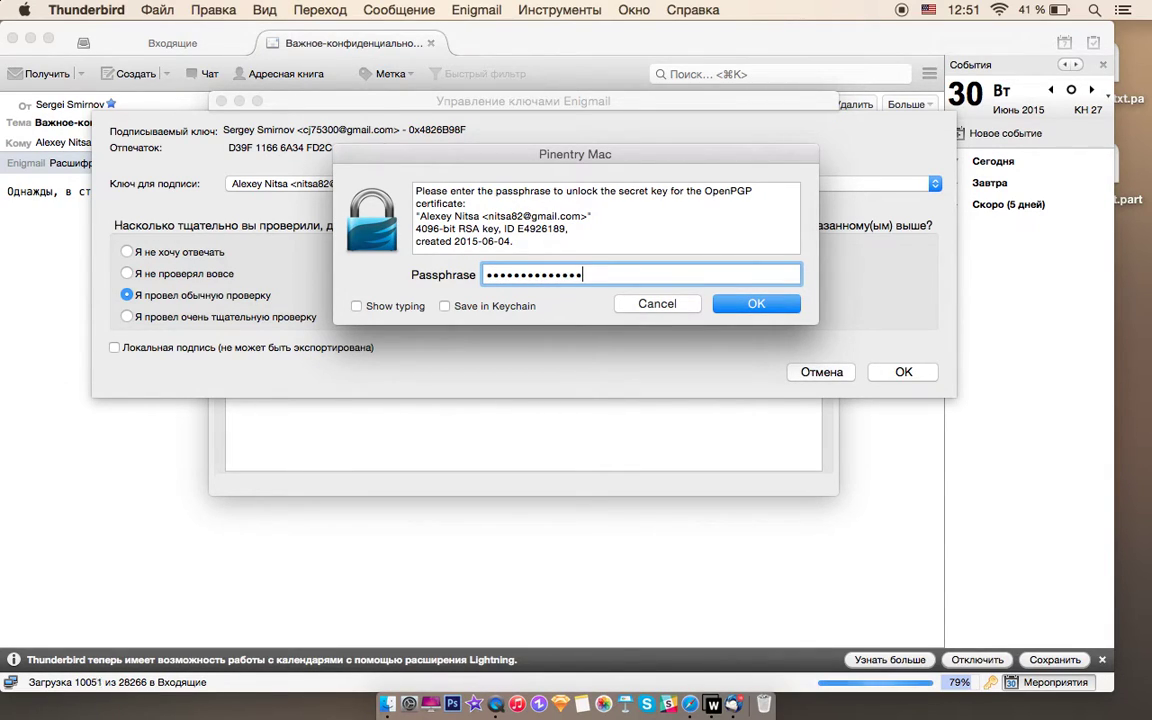
text(••••)
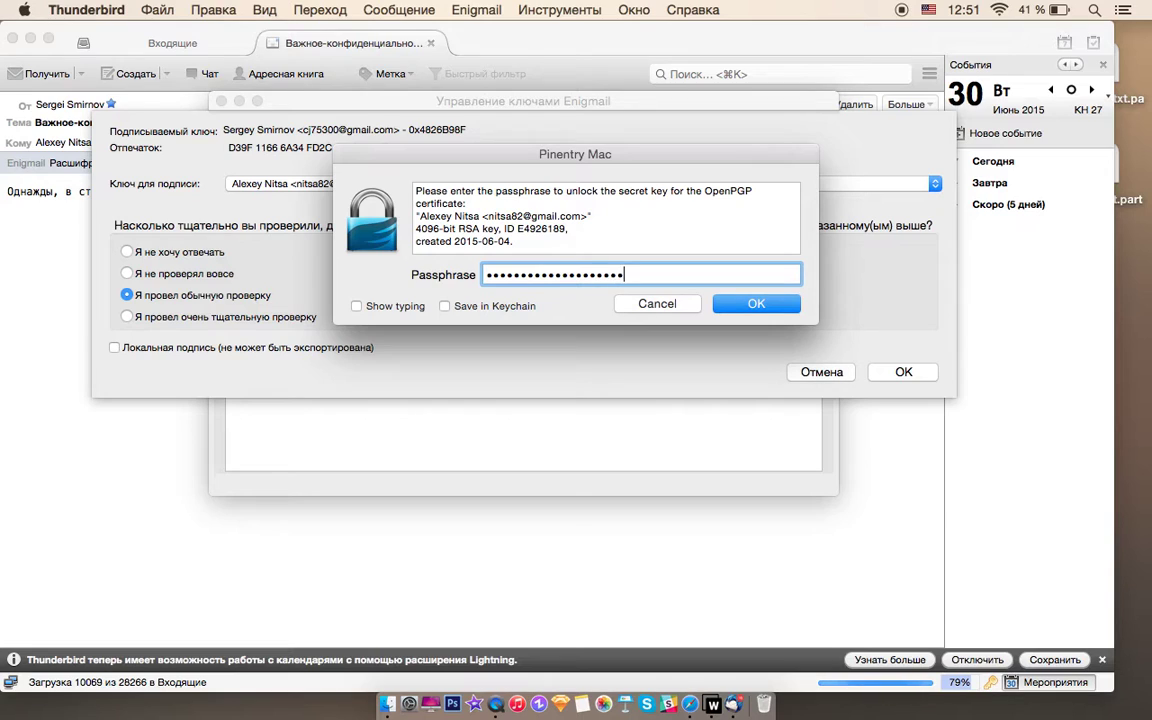
click(758, 306)
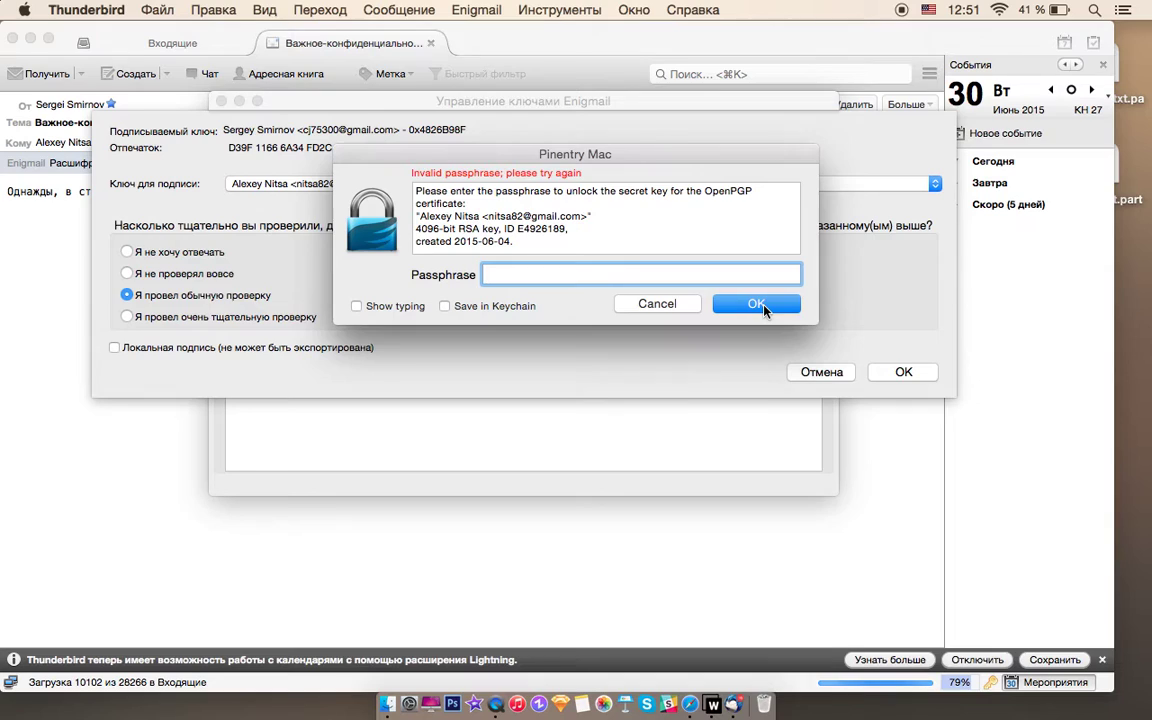
Cancel the passphrase prompts and acknowledge the Enigmail missing-passphrase warning
click(657, 303)
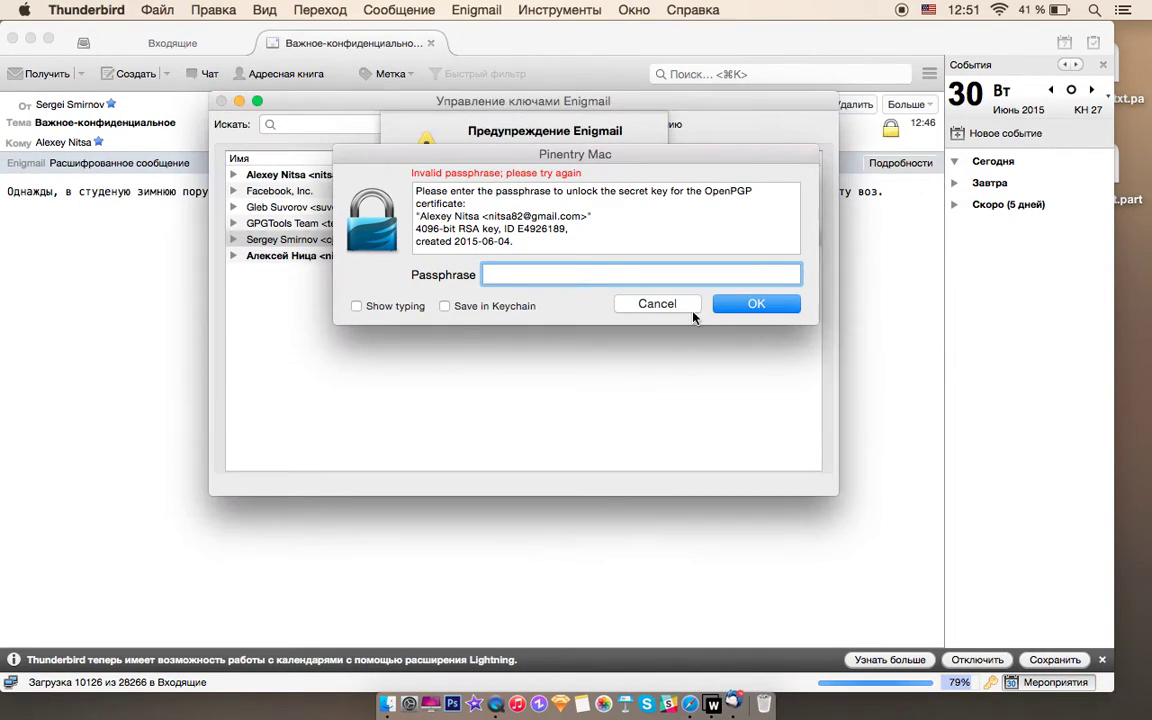
click(658, 305)
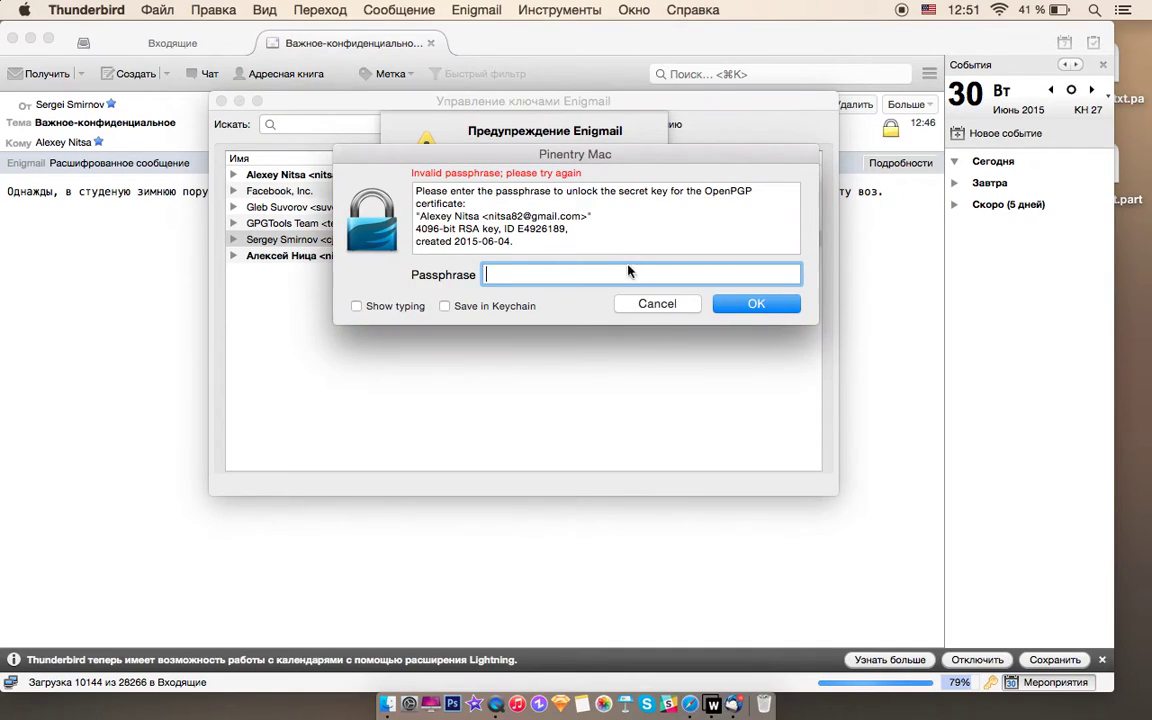
click(658, 305)
Close the warning, signing dialog, key properties and key manager, then start a new message
click(676, 211)
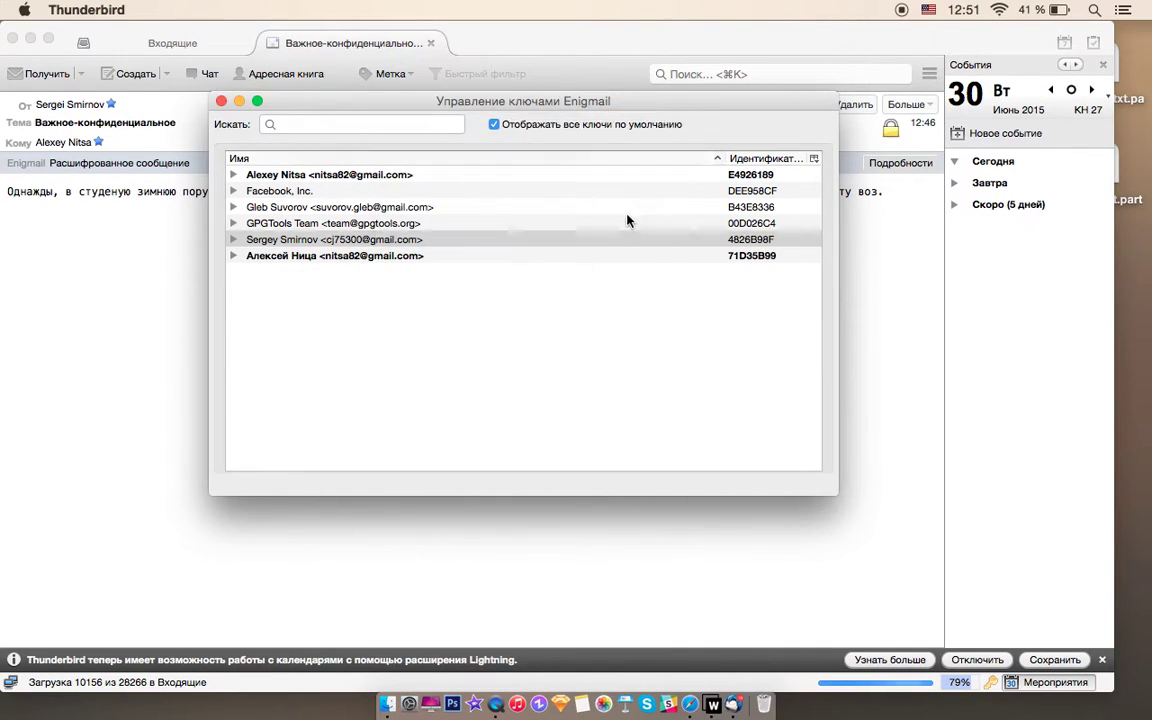
key(Escape)
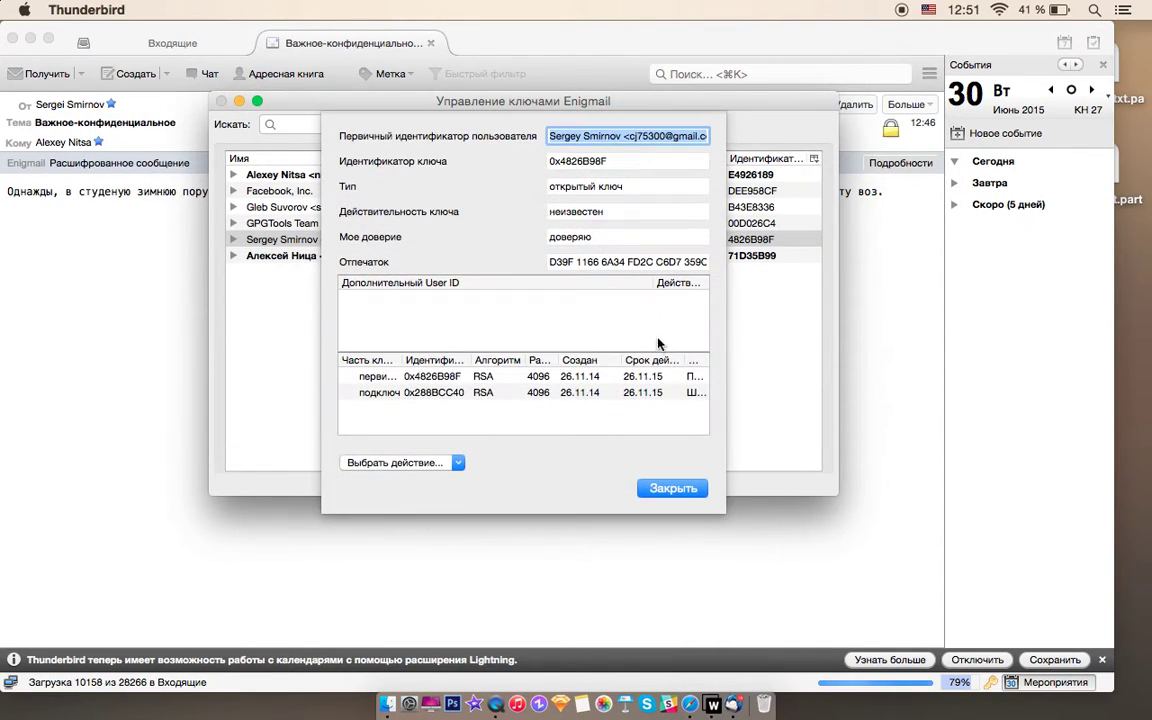
click(673, 488)
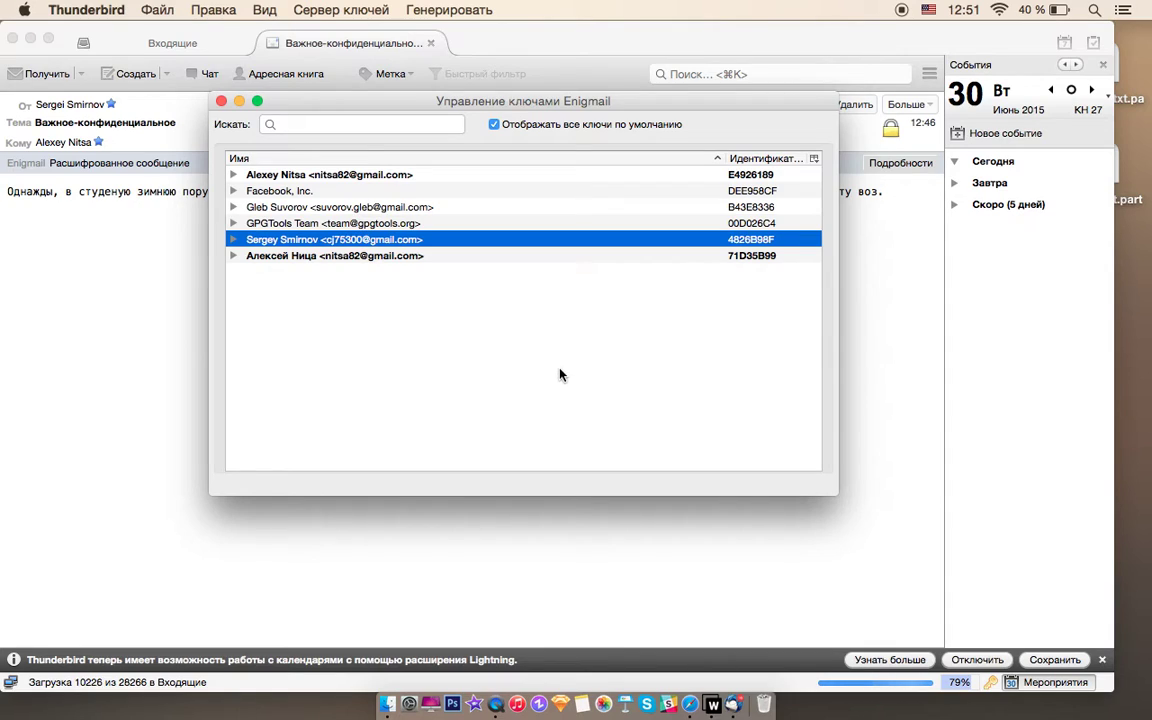
click(221, 101)
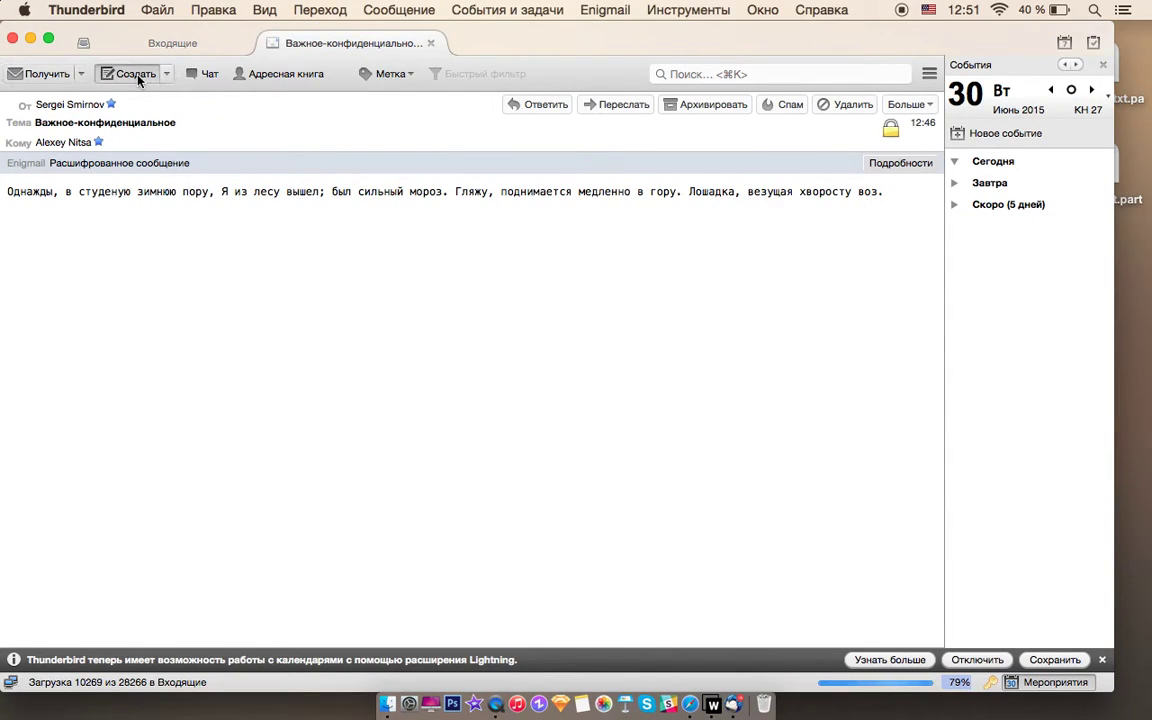
click(136, 74)
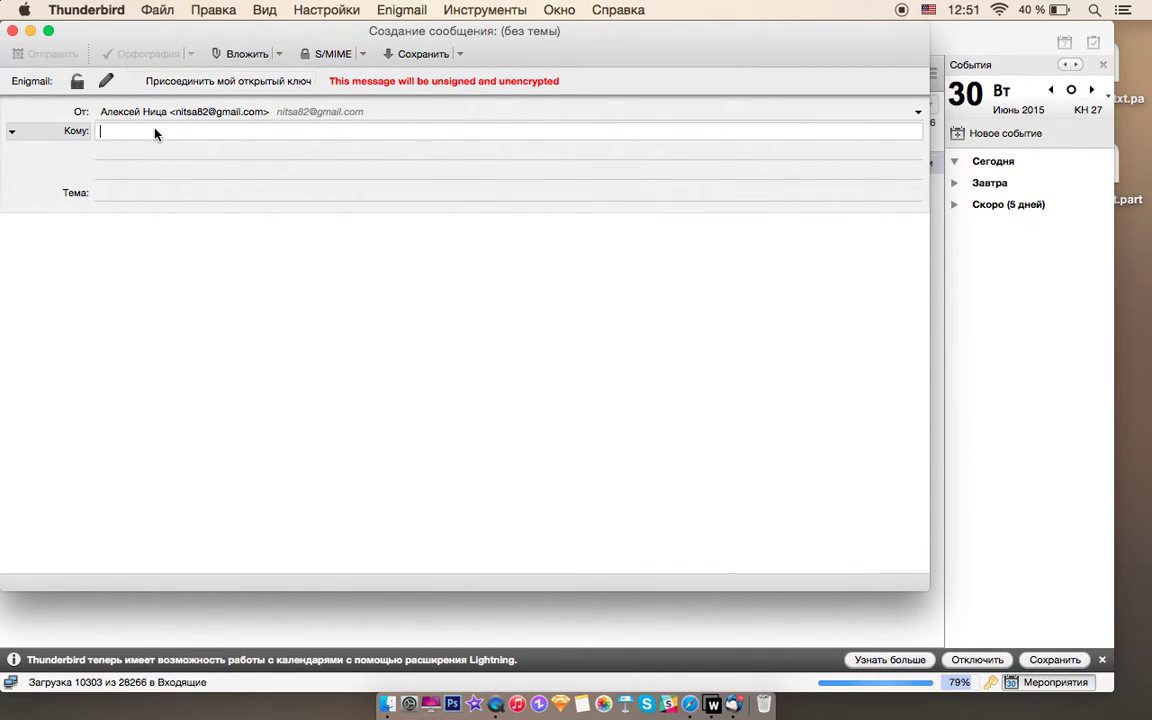
Address the message to the correspondent with subject 'asdasd' and body 'asdasdasd'
text(nitsa)
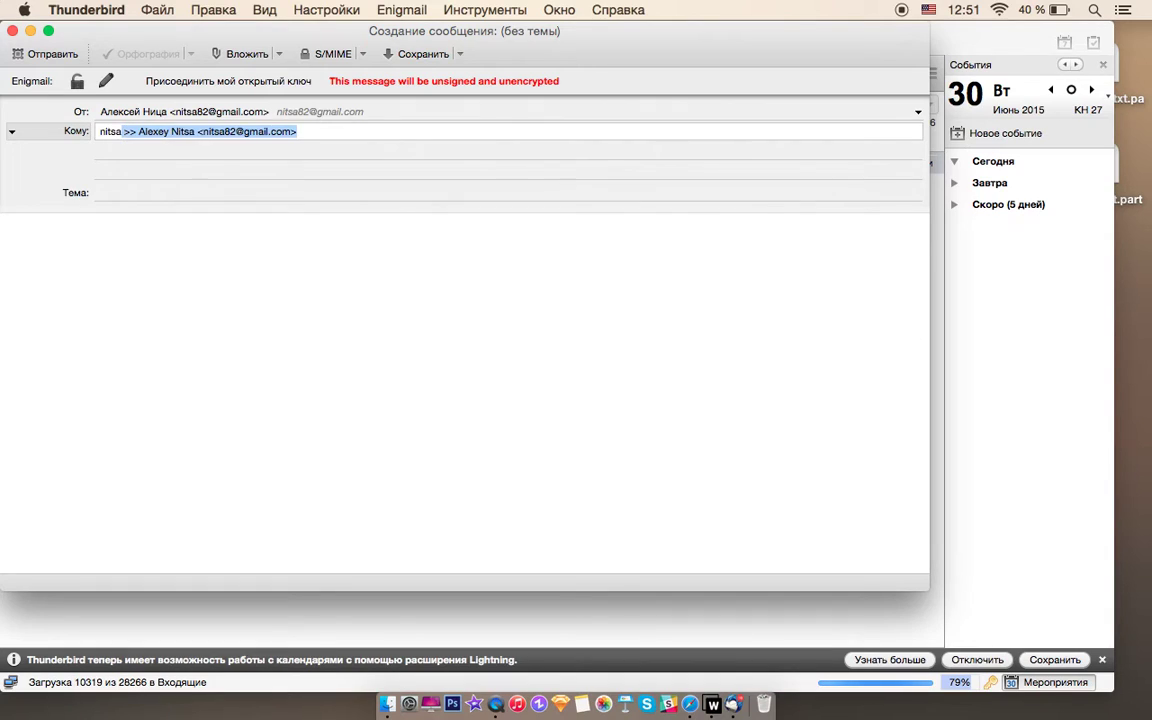
text(8)
key(Return)
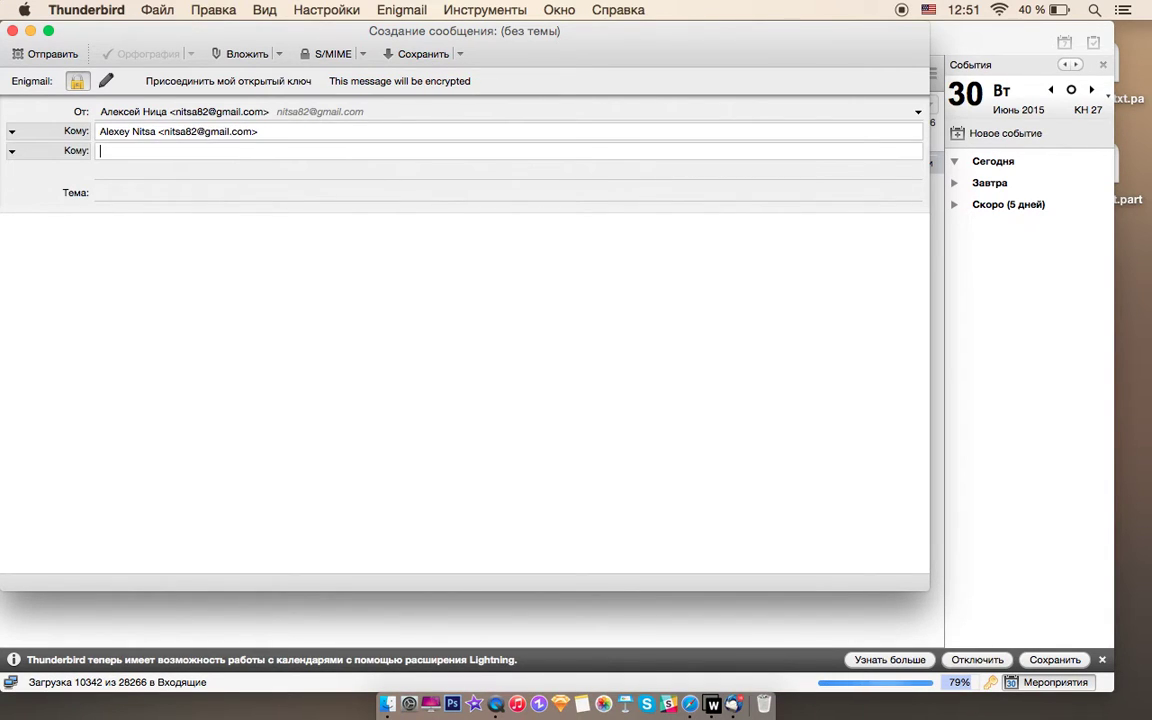
click(134, 196)
text(asdasd)
click(149, 237)
text(asdasdasd)
Open and cancel the Enigmail encryption options, then return to the main window and Safari
click(405, 82)
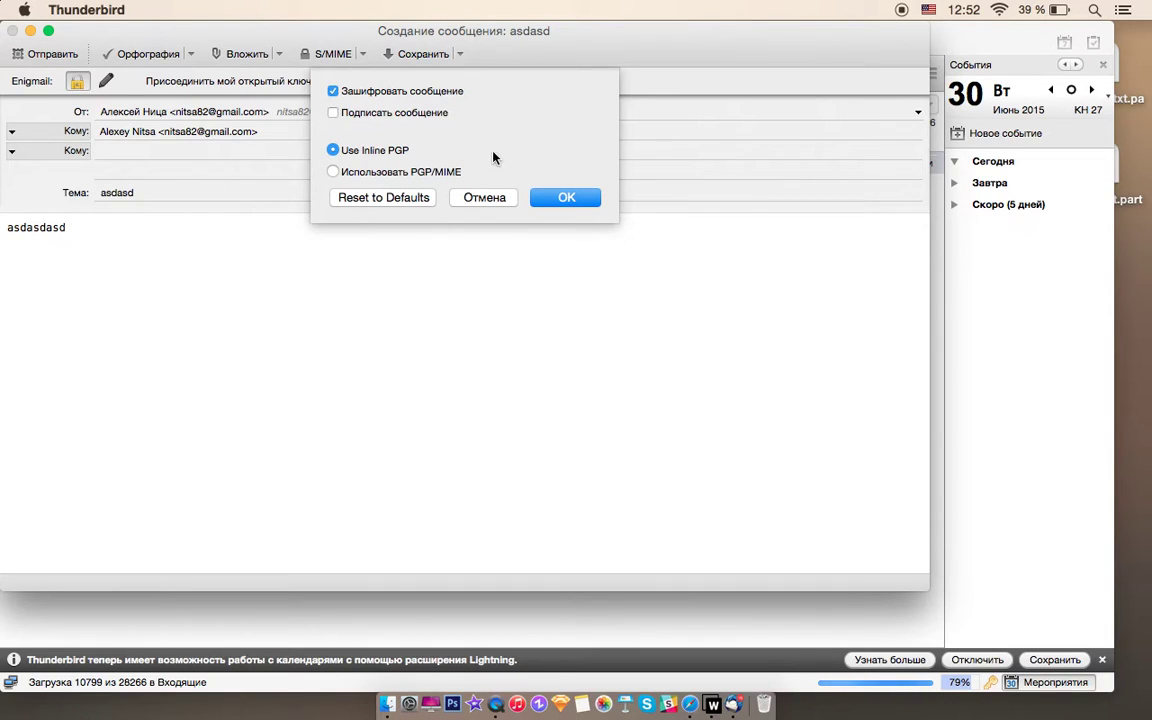
click(484, 198)
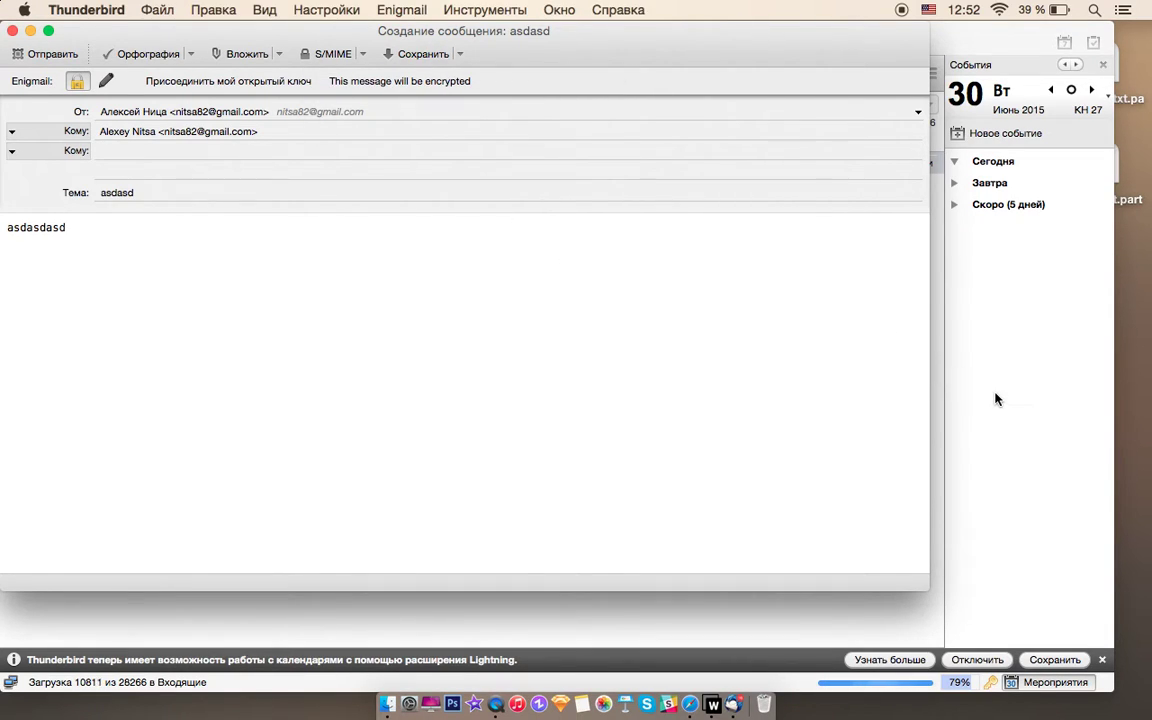
click(997, 399)
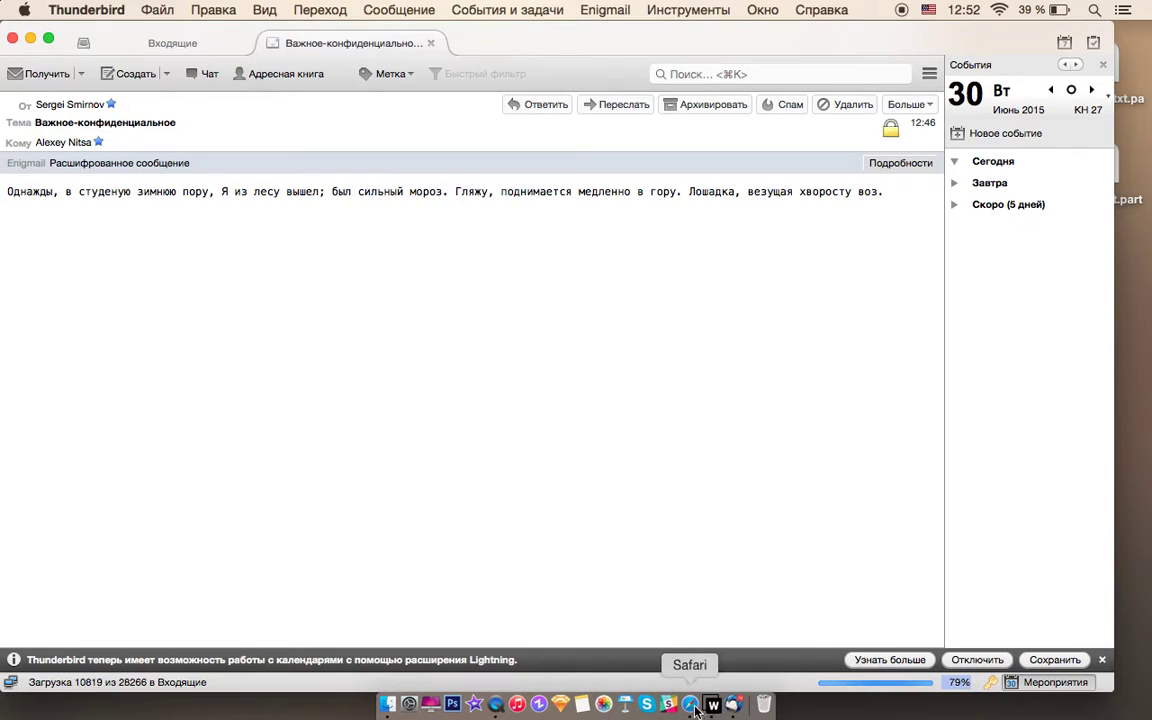
click(690, 704)
Apply Формат > Зачеркнутый to checklist item 11 'Подписать ключ собеседника' in Google Slides
click(708, 584)
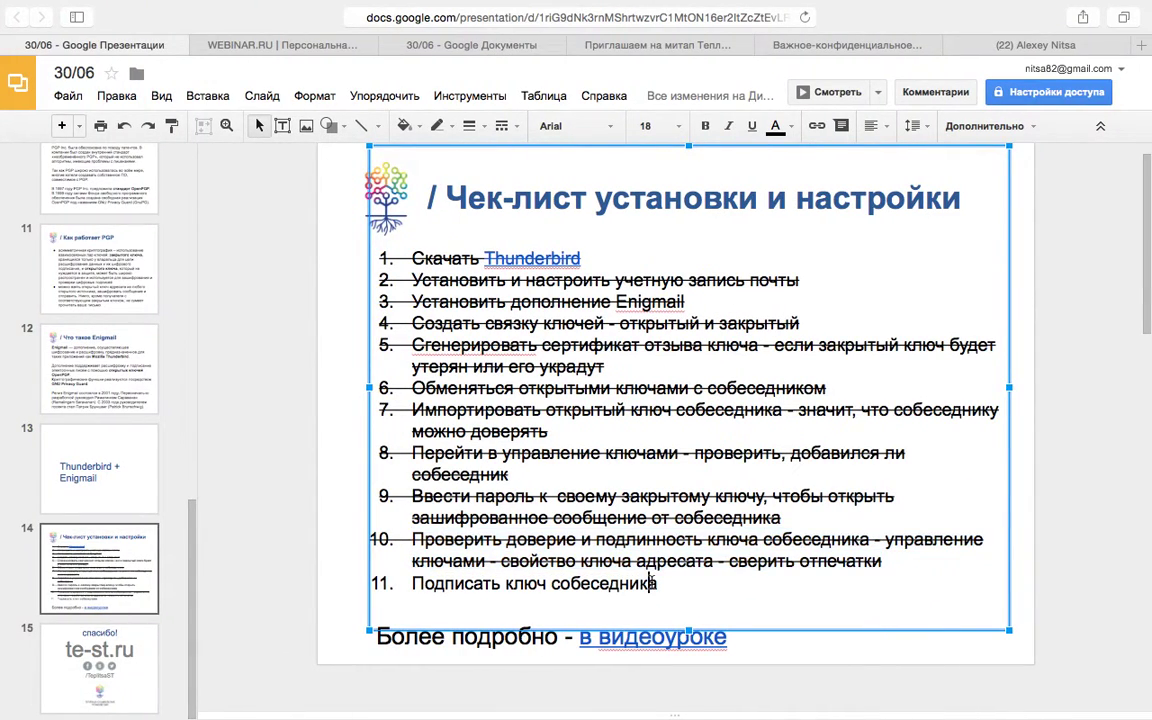
drag(667, 584, 405, 584)
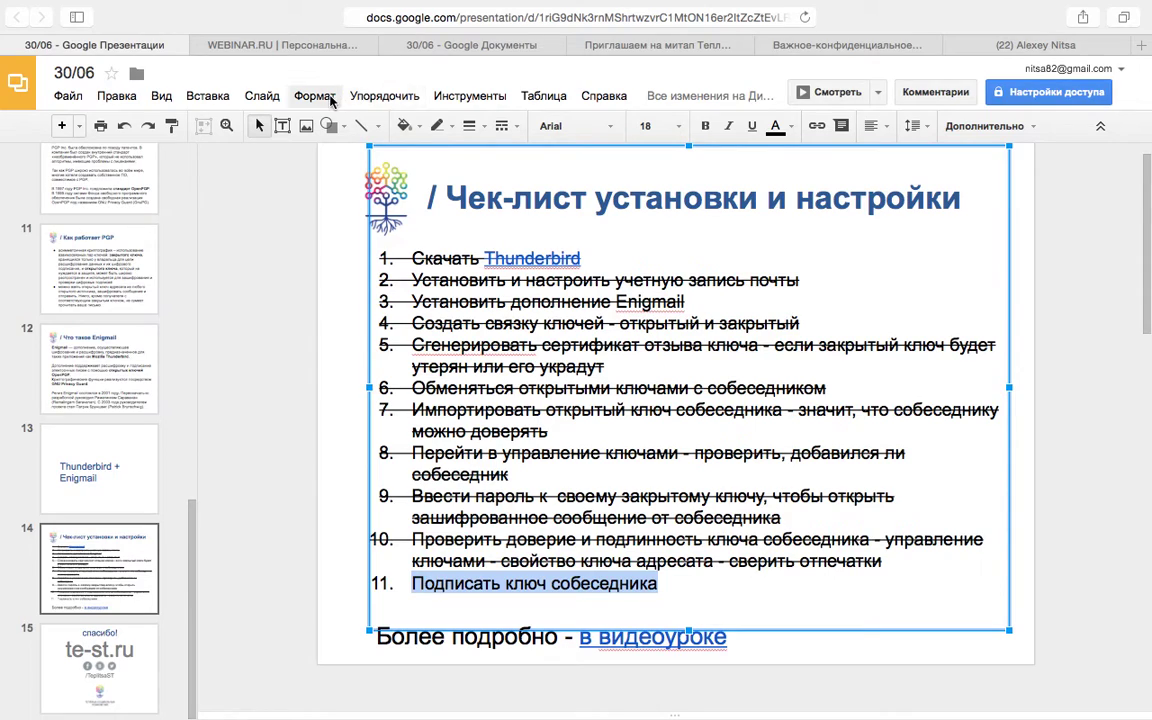
click(318, 98)
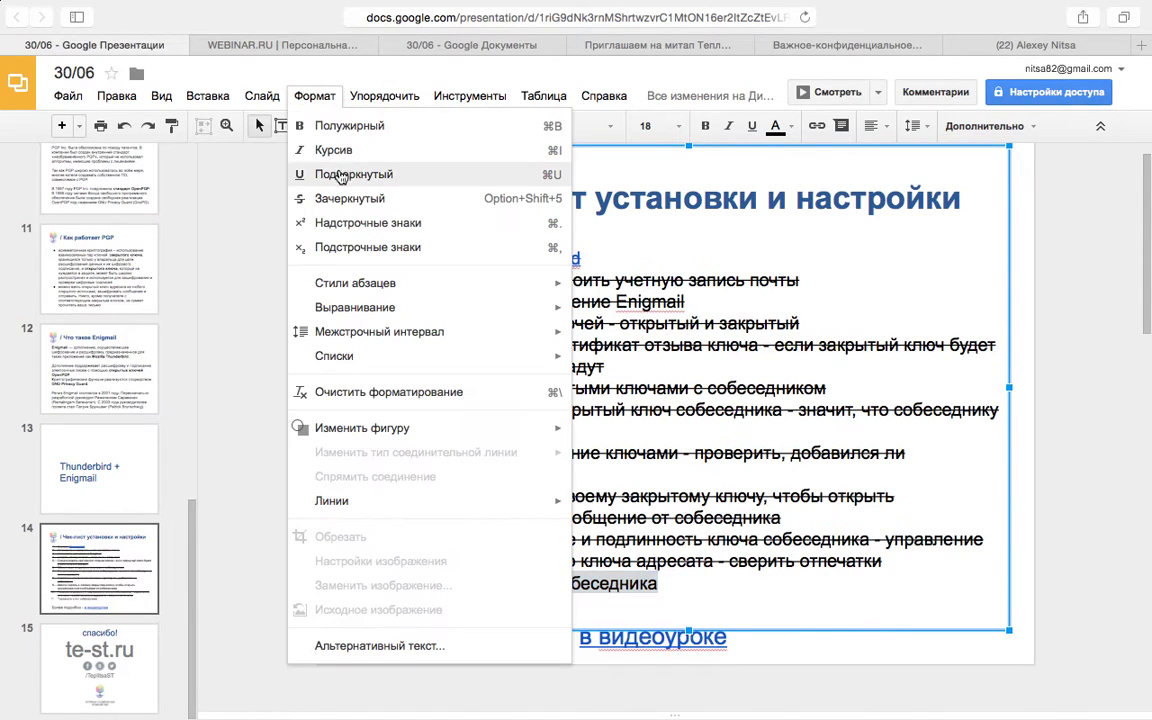
click(320, 180)
click(720, 597)
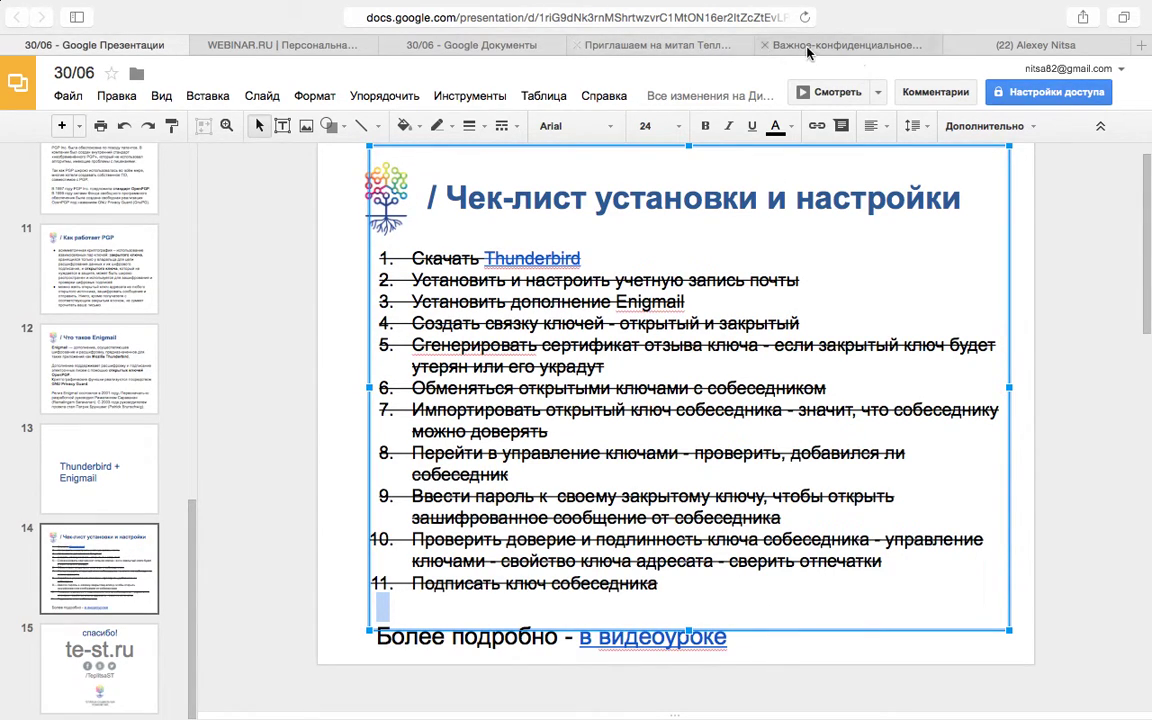
click(295, 45)
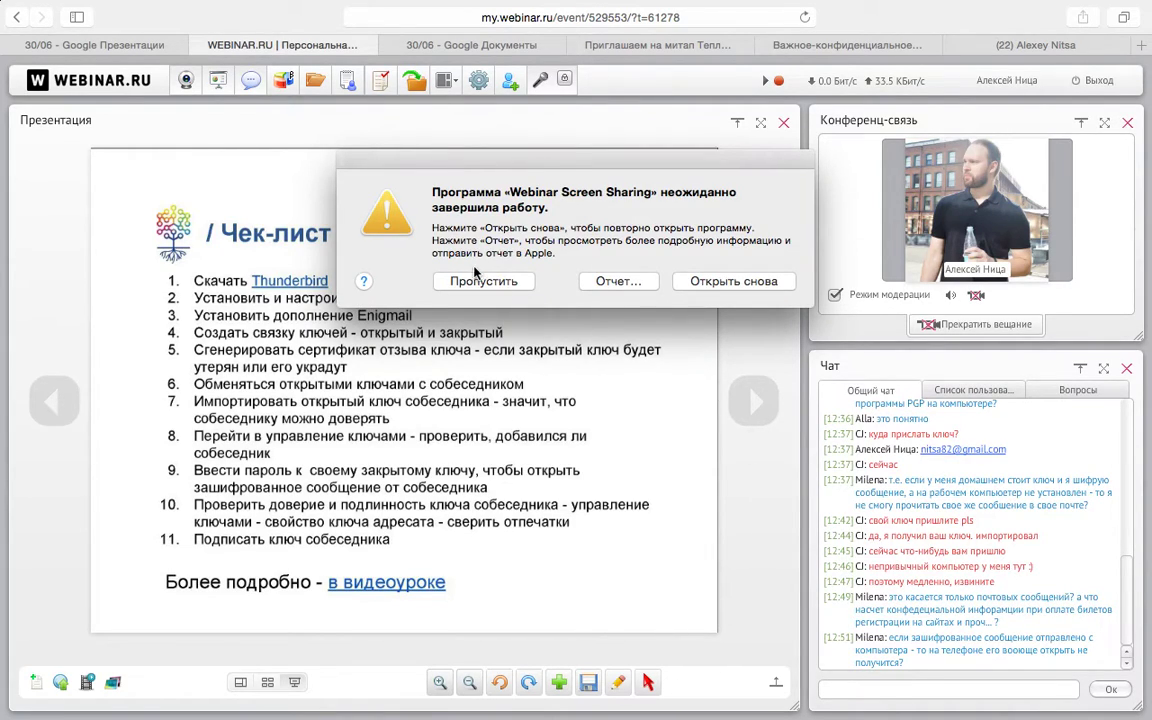
Skip the Webinar Screen Sharing crash alert and advance to the 'спасибо!' te-st.ru slide
click(479, 279)
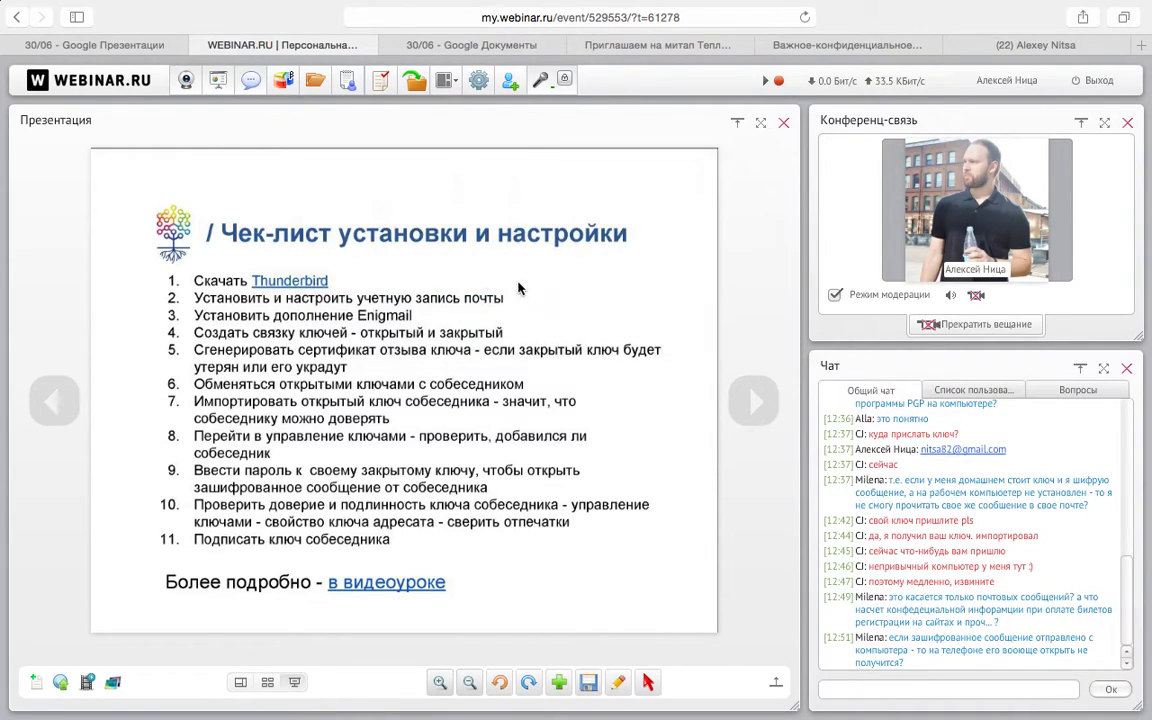
click(756, 403)
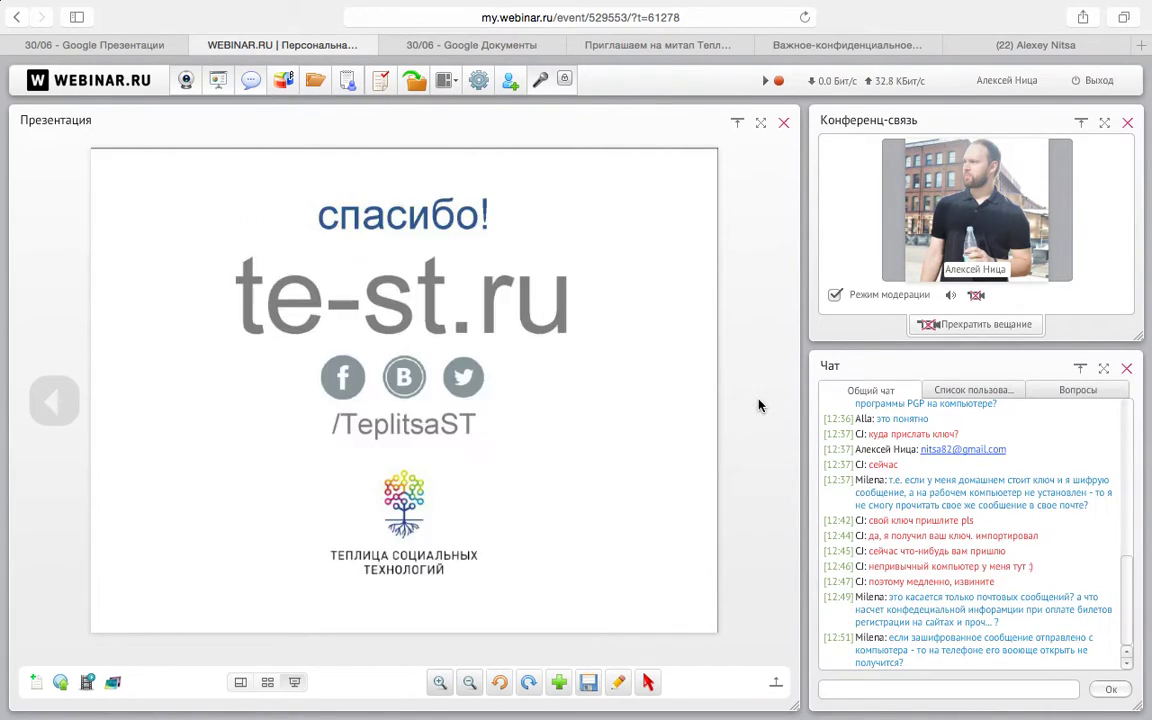